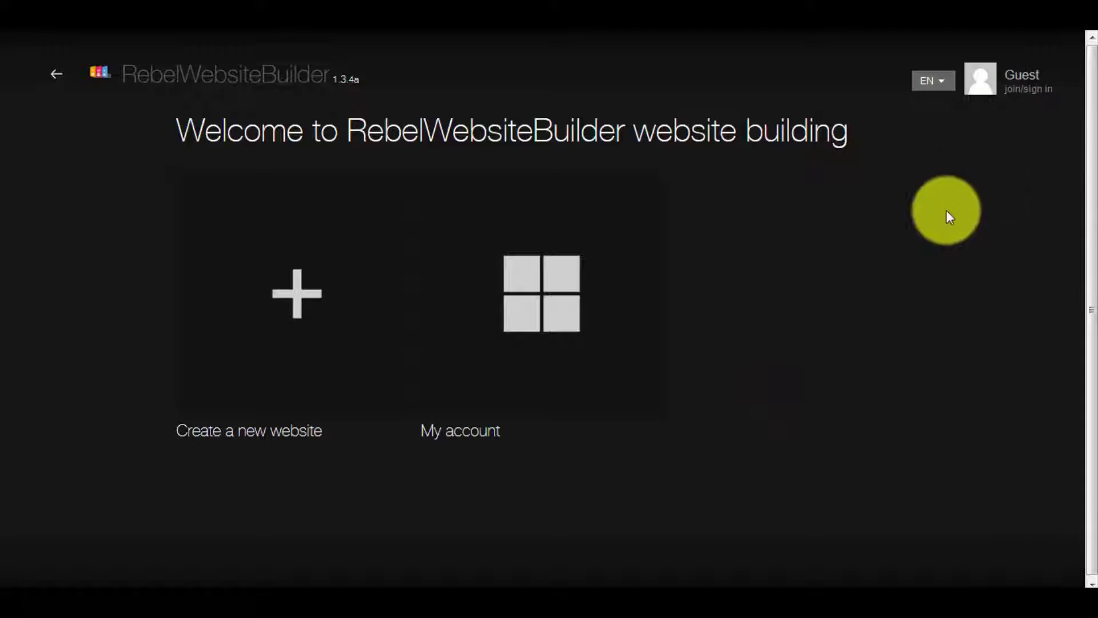
# Step: Sign in to the website builder account and start creating a new website
pyautogui.click(1036, 94)
pyautogui.click(448, 428)
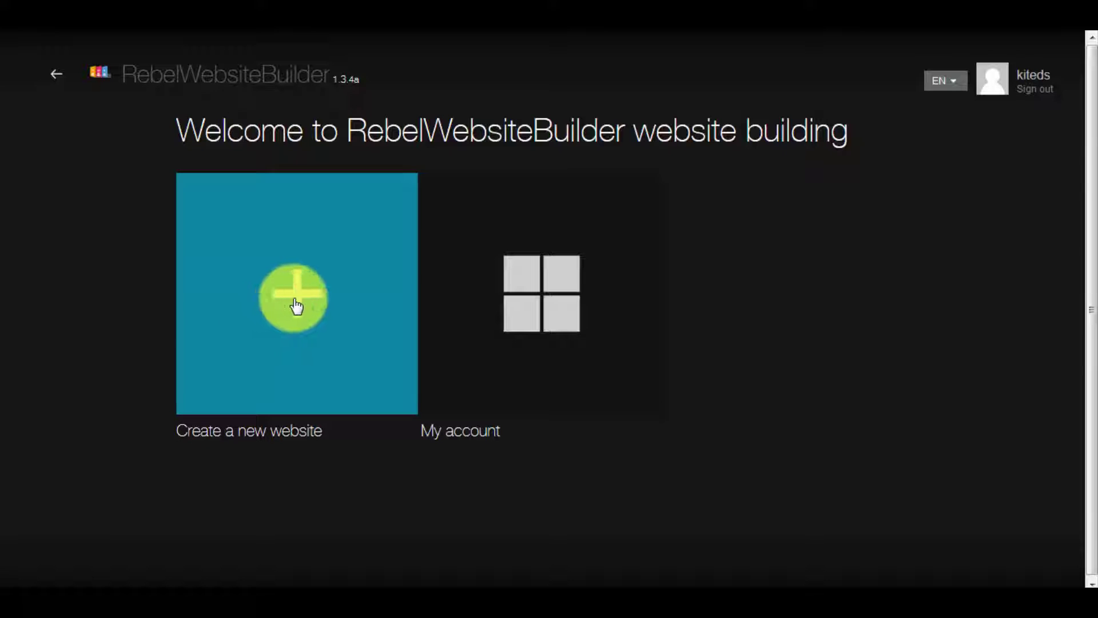
pyautogui.click(304, 297)
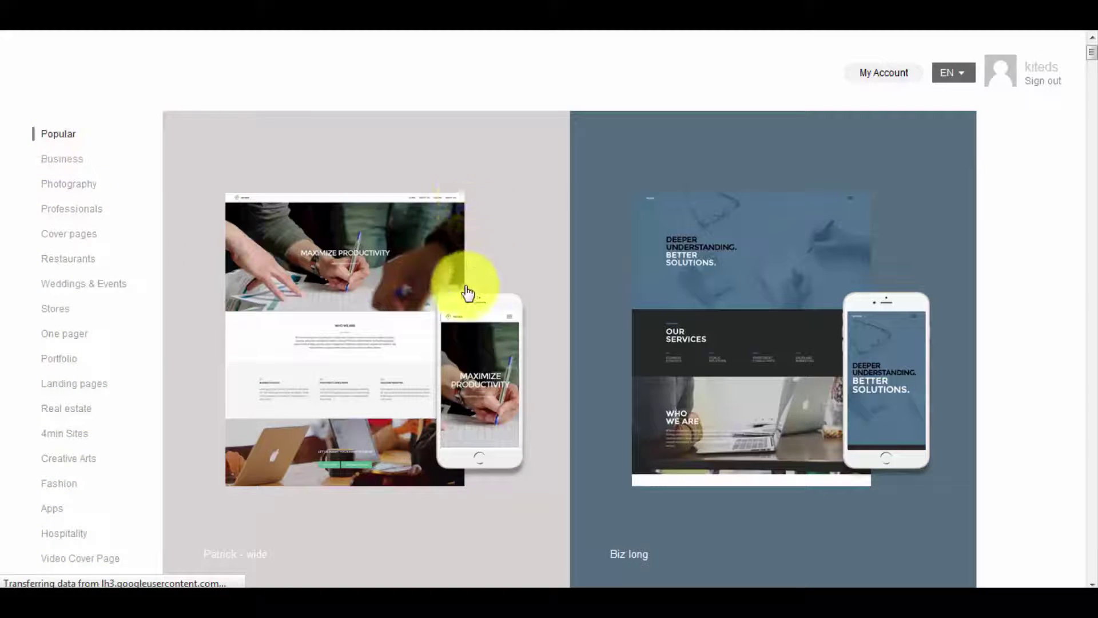
# Step: Browse the website templates in the Popular category
pyautogui.click(55, 136)
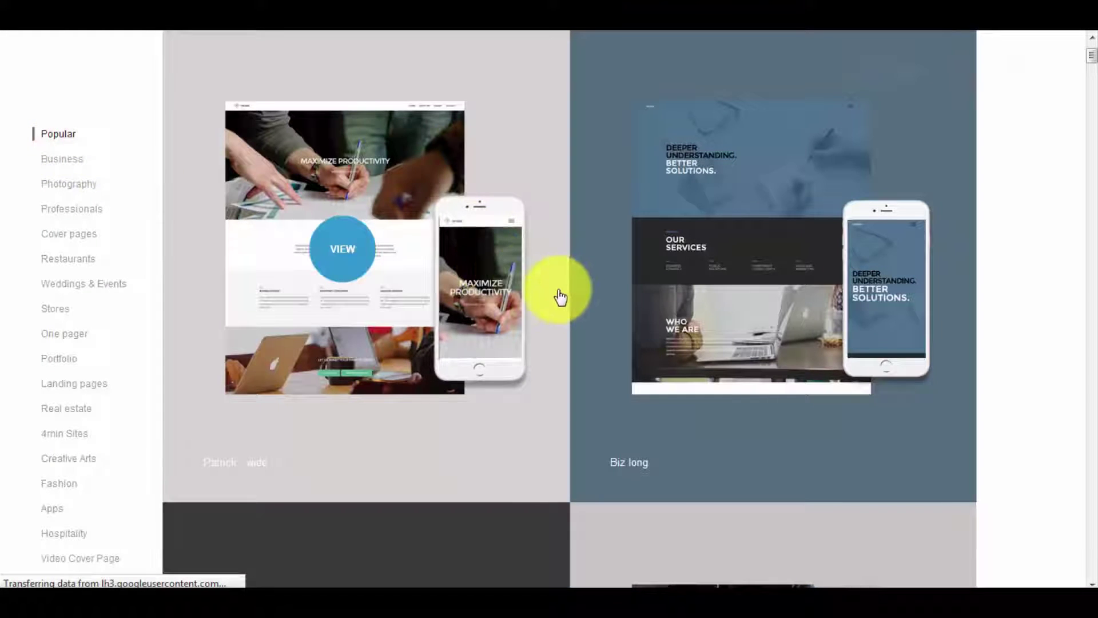
pyautogui.scroll(-8, 553, 303)
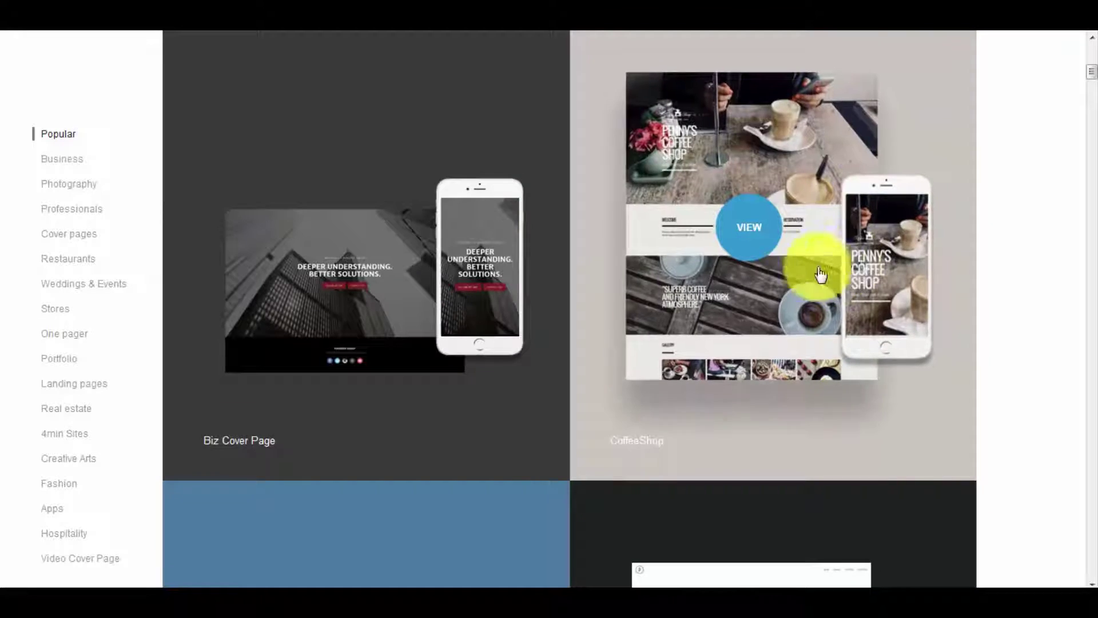
pyautogui.scroll(-6, 767, 287)
pyautogui.scroll(-20, 767, 286)
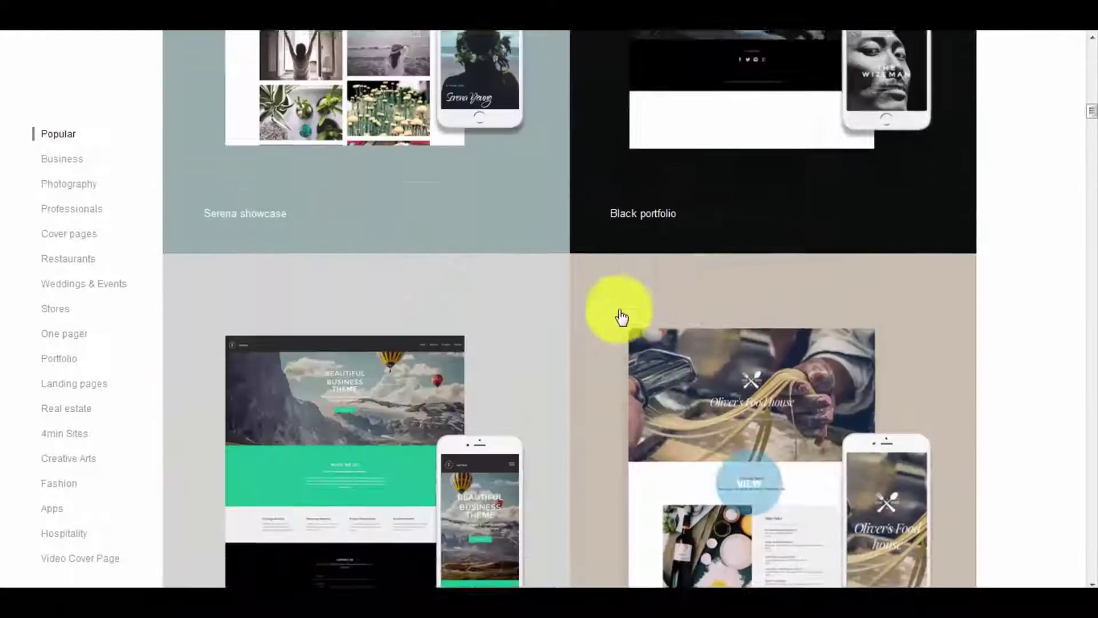
pyautogui.scroll(-20, 567, 322)
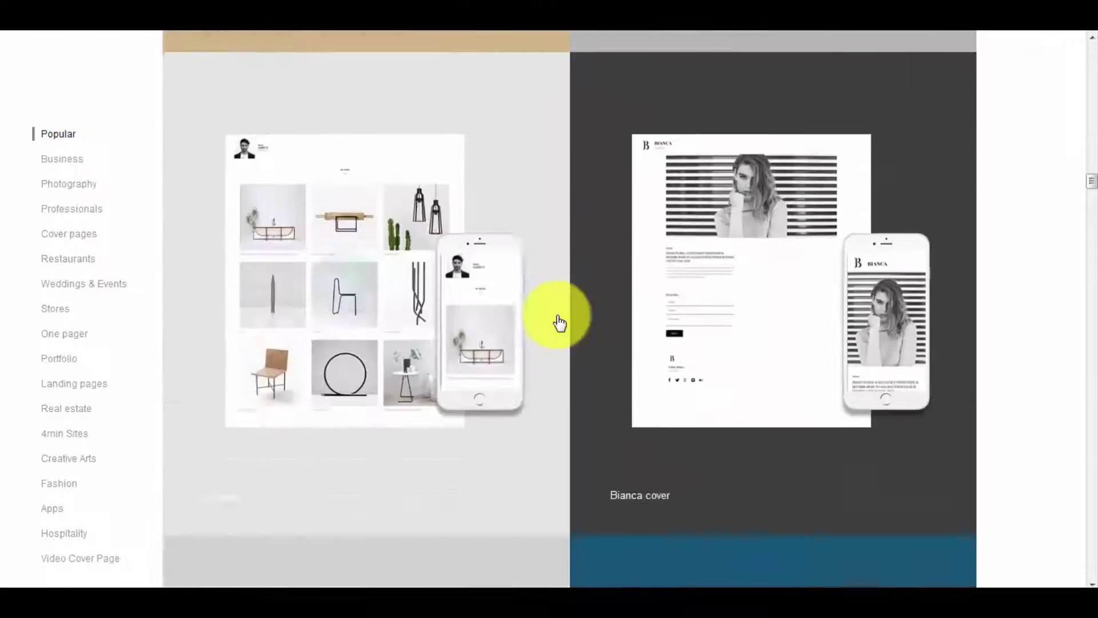
pyautogui.scroll(-20, 559, 323)
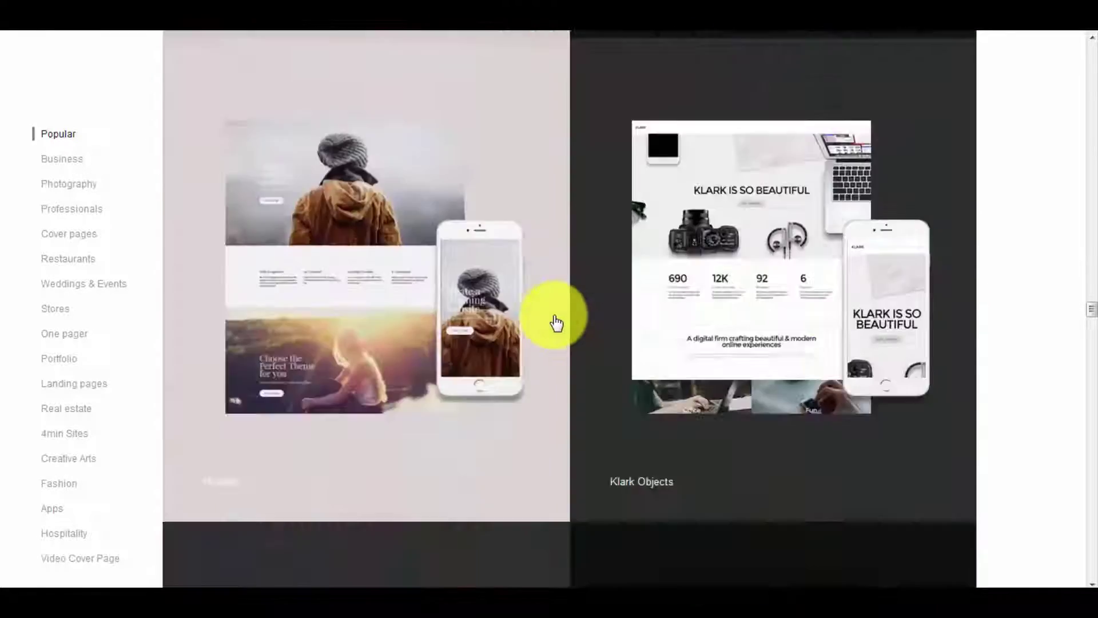
pyautogui.scroll(-20, 408, 290)
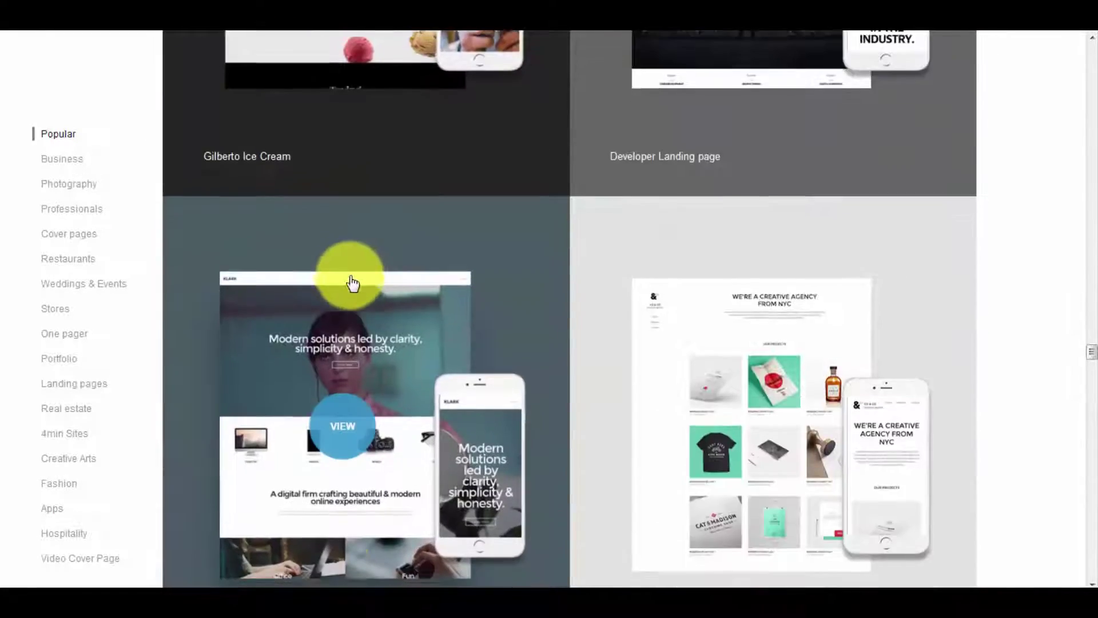
pyautogui.scroll(-7, 372, 267)
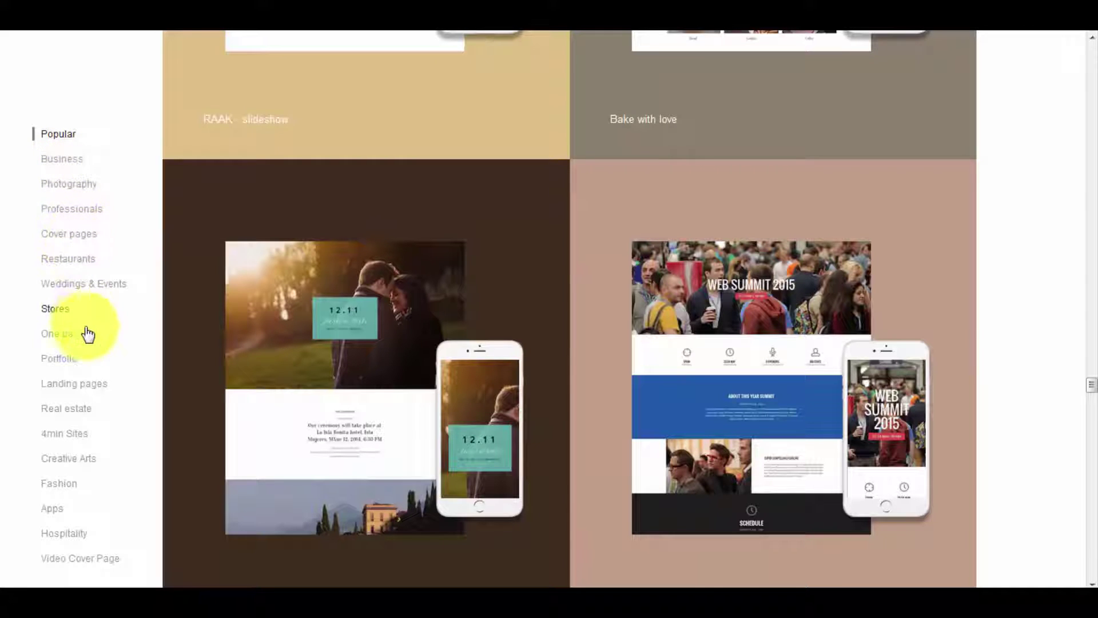
# Step: Open the JACK & JILL template from the Weddings & Events category and look through its desktop preview
pyautogui.click(81, 288)
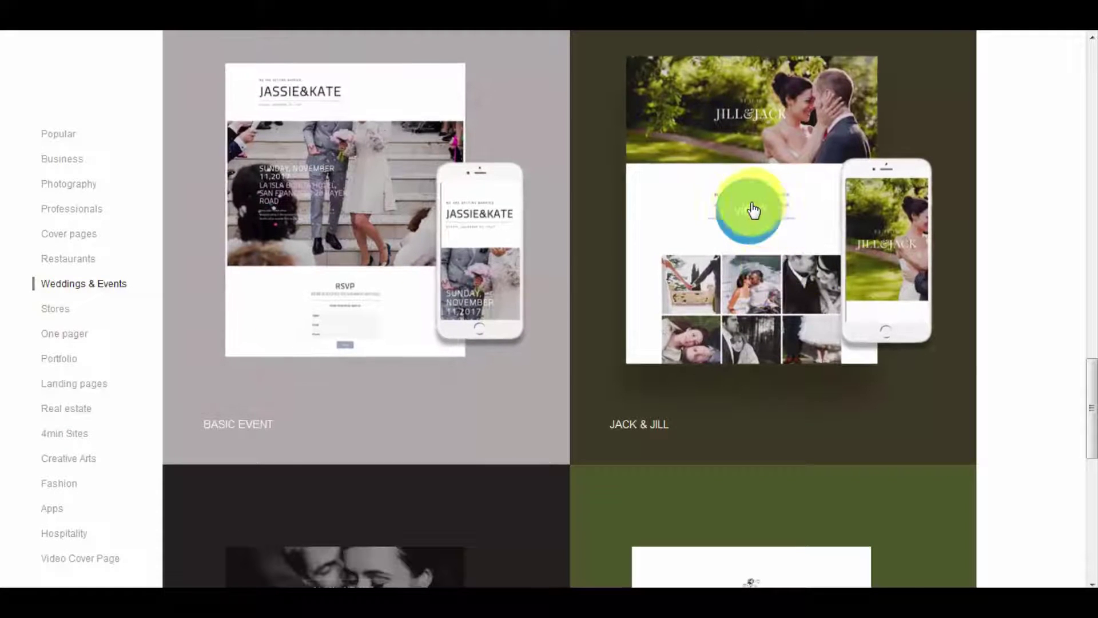
pyautogui.click(747, 214)
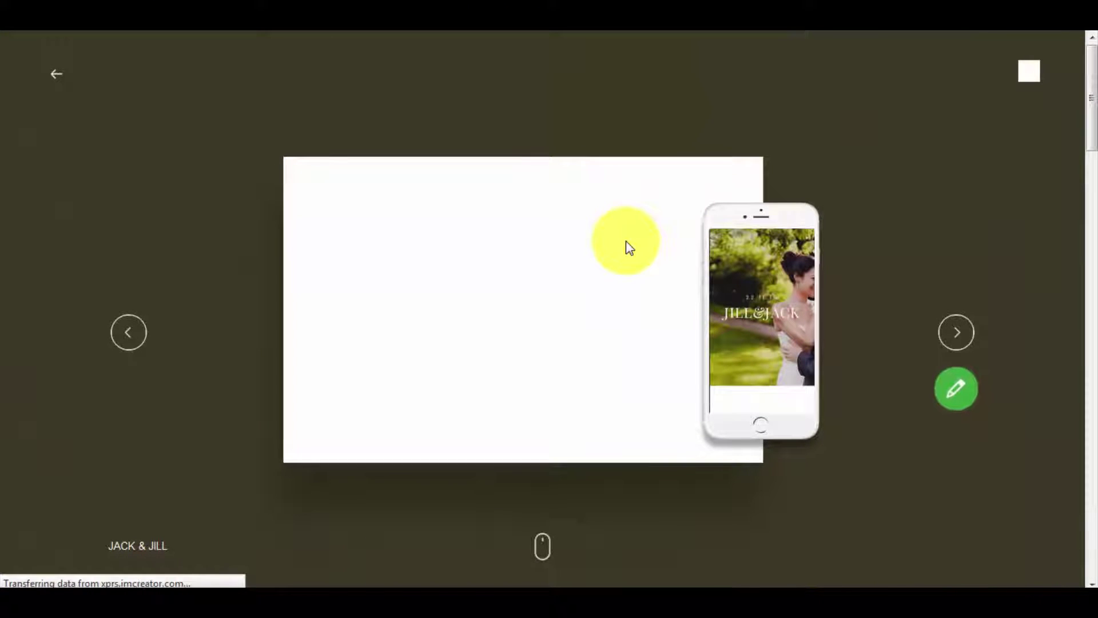
pyautogui.scroll(-10, 629, 247)
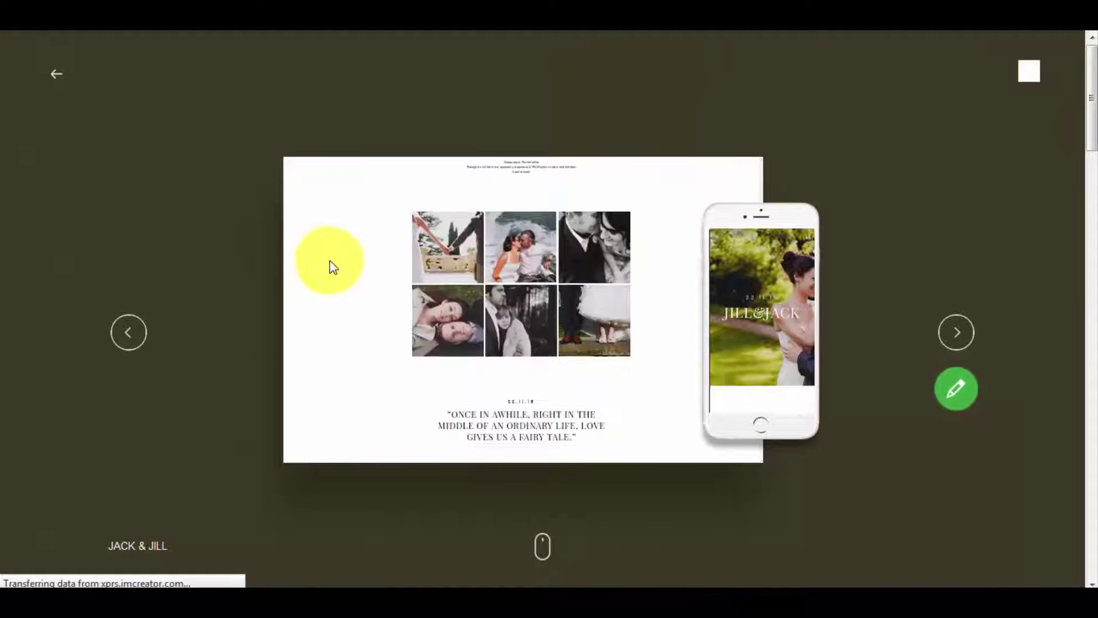
pyautogui.scroll(-3, 514, 254)
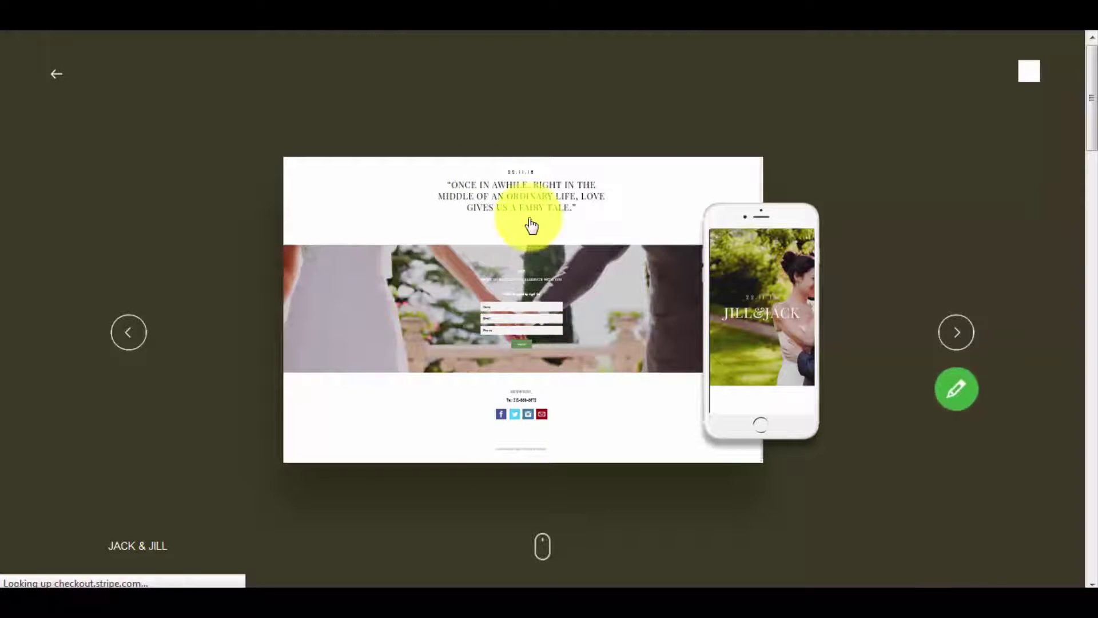
pyautogui.scroll(10, 523, 229)
pyautogui.scroll(1, 517, 191)
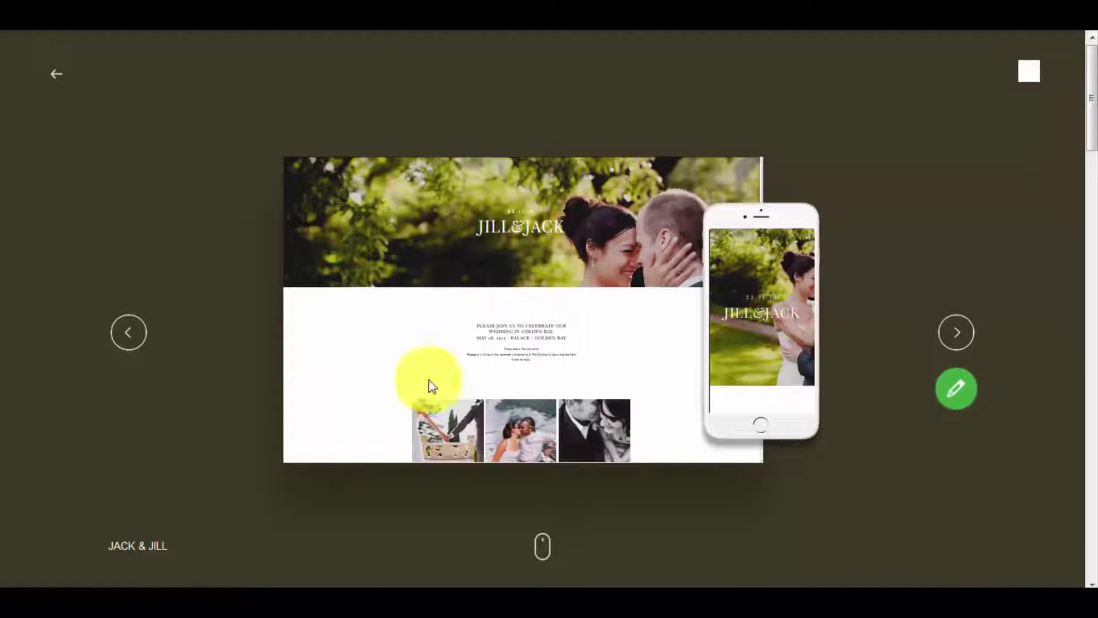
pyautogui.scroll(-8, 472, 421)
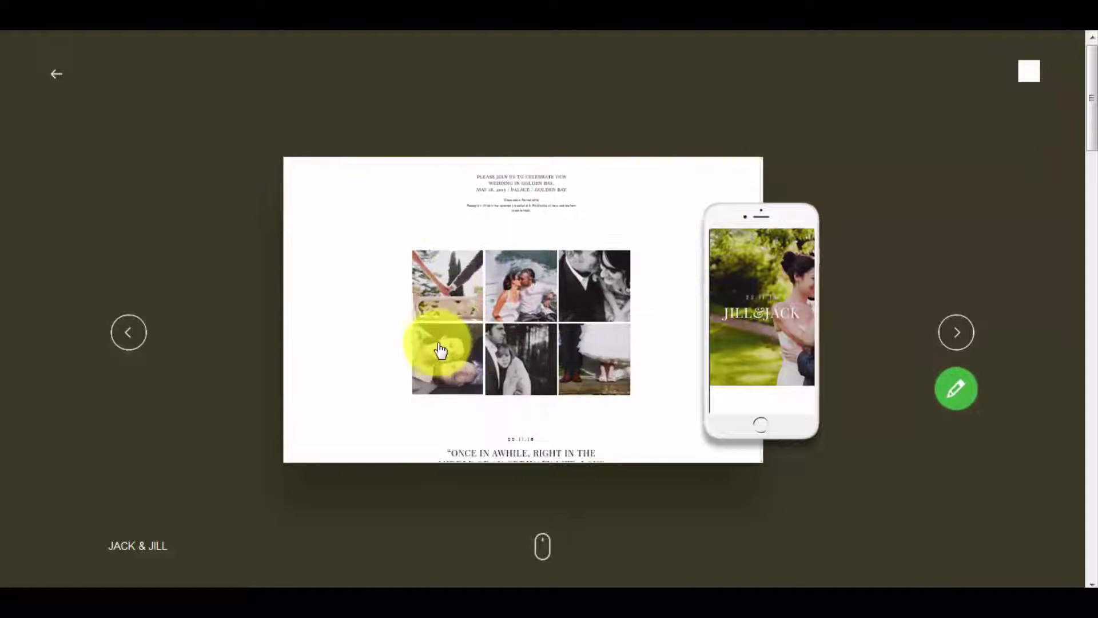
pyautogui.scroll(-5, 382, 343)
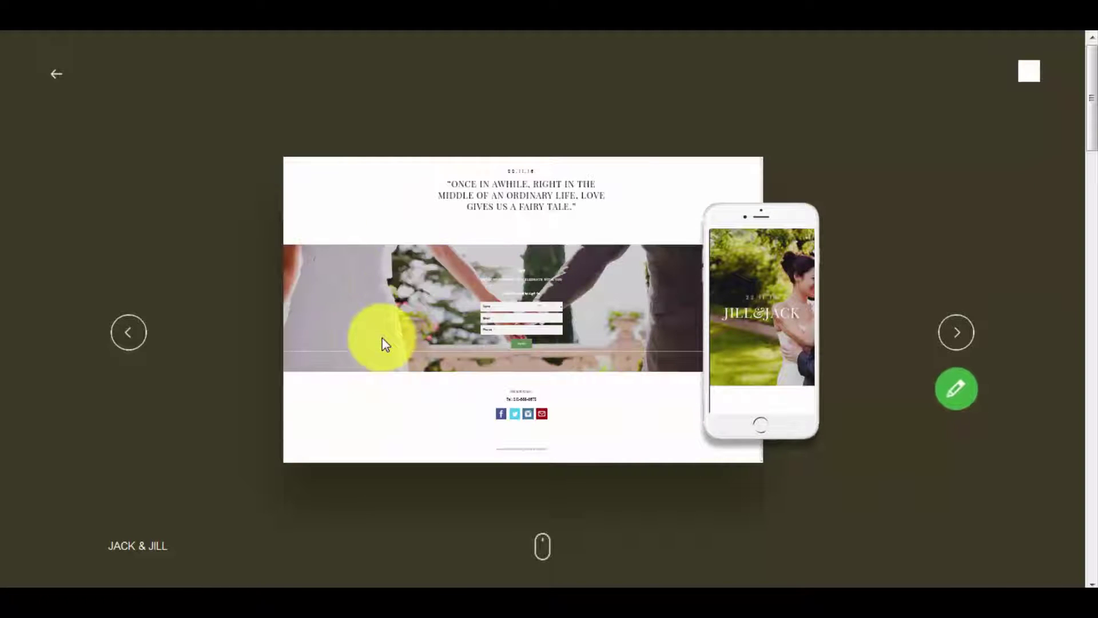
# Step: Review the JACK & JILL template's color palette and inner pages, and open the template for editing
pyautogui.scroll(-4, 191, 335)
pyautogui.scroll(-5, 189, 327)
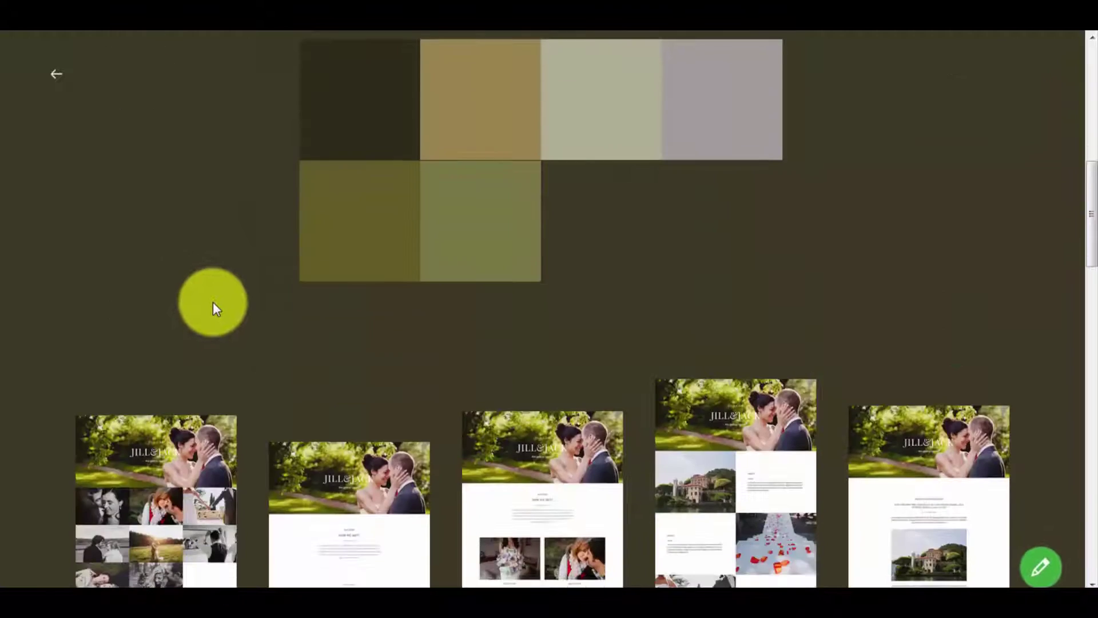
pyautogui.scroll(3, 213, 306)
pyautogui.scroll(-6, 221, 336)
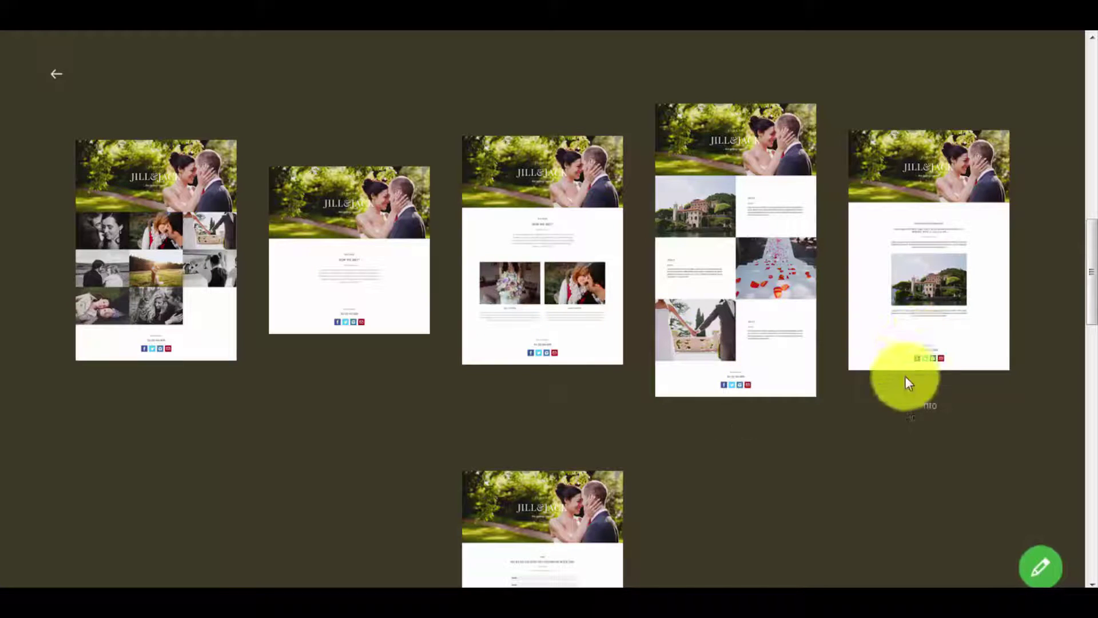
pyautogui.scroll(-5, 562, 541)
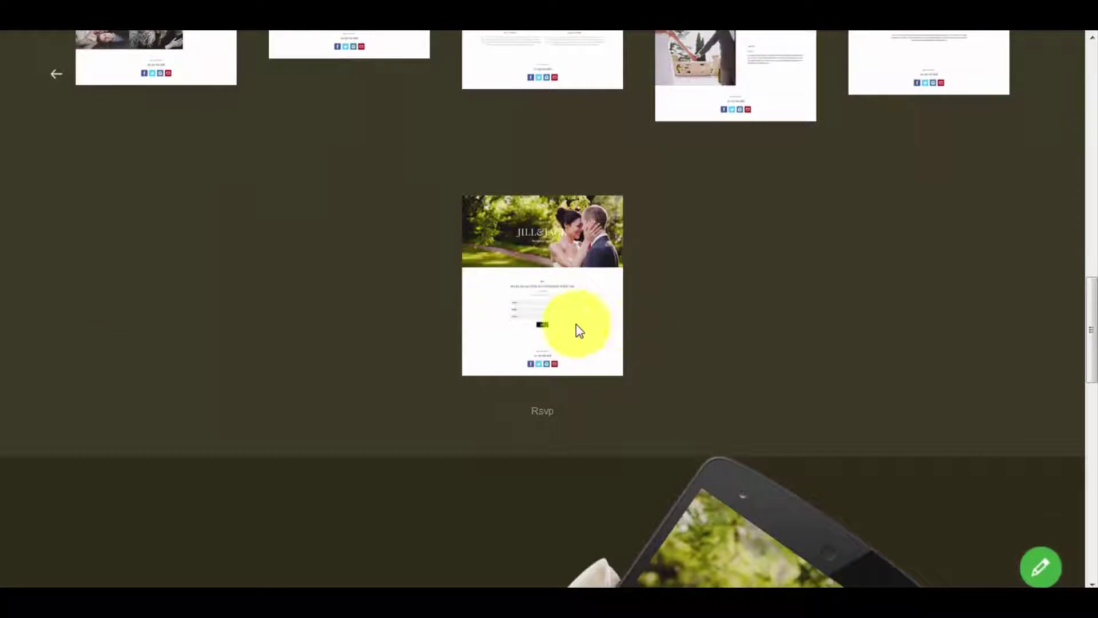
pyautogui.scroll(3, 578, 326)
pyautogui.scroll(3, 699, 353)
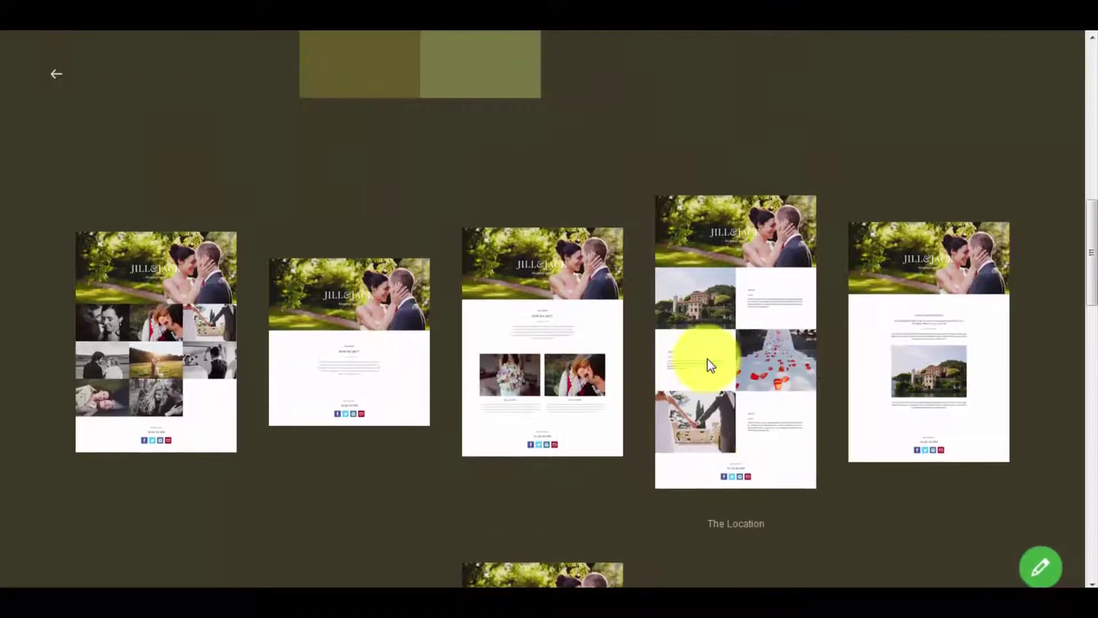
pyautogui.scroll(-2, 712, 350)
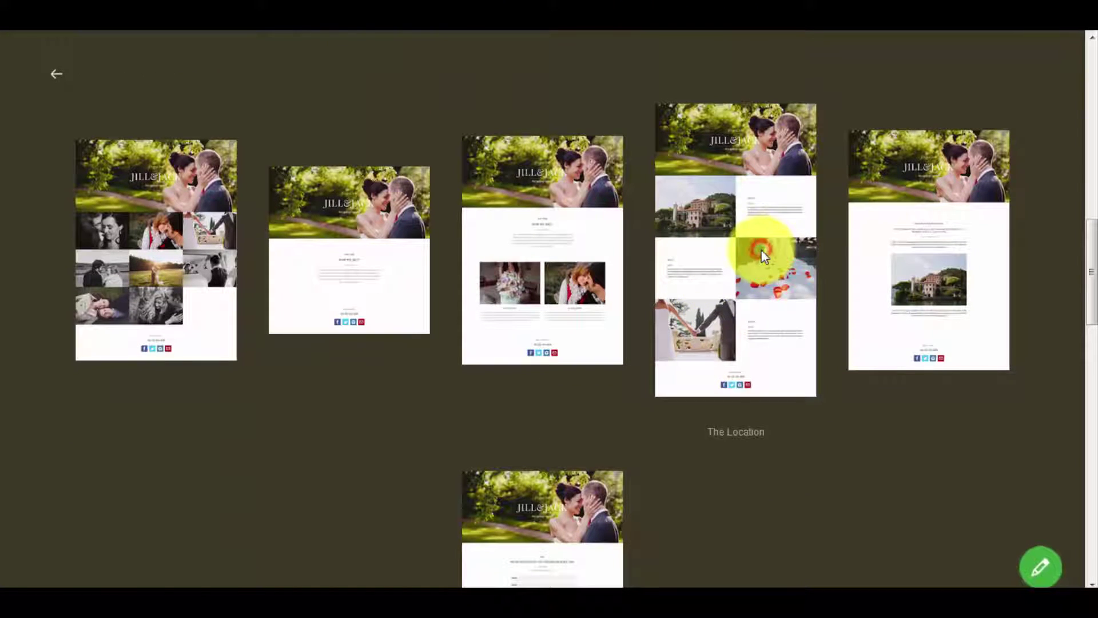
pyautogui.scroll(8, 539, 287)
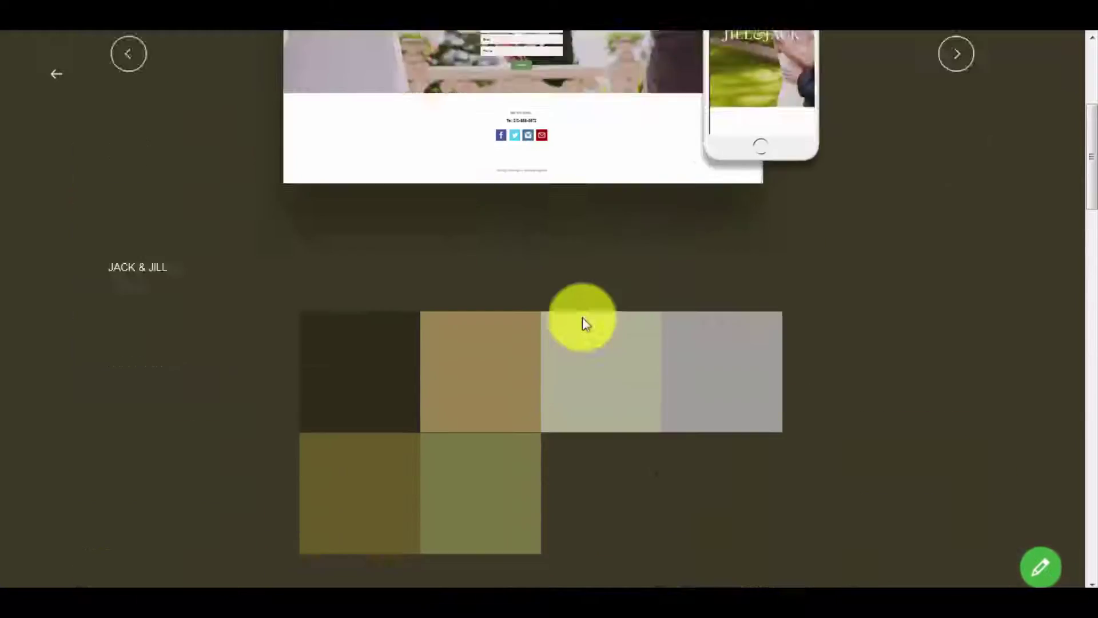
pyautogui.scroll(-10, 582, 317)
pyautogui.scroll(-1, 698, 357)
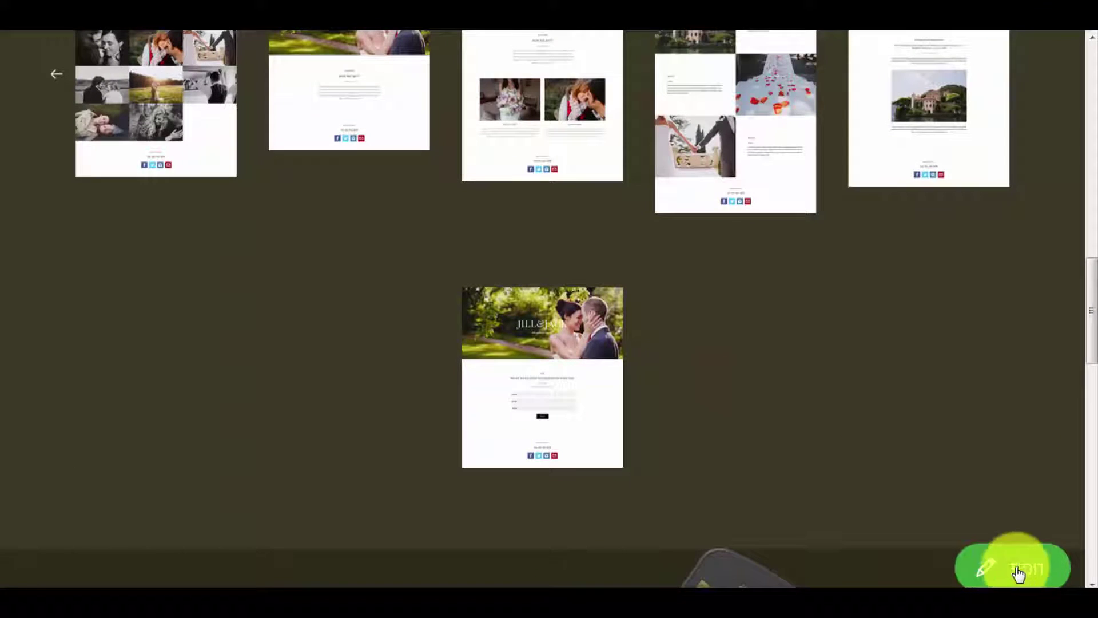
pyautogui.scroll(-5, 719, 372)
pyautogui.scroll(20, 719, 364)
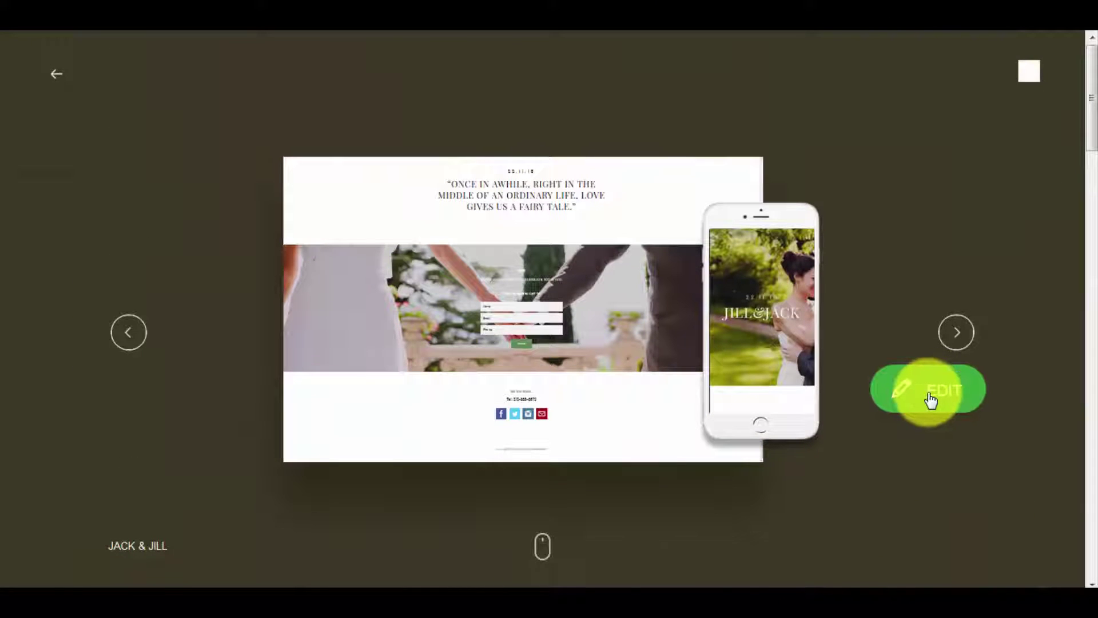
pyautogui.click(930, 398)
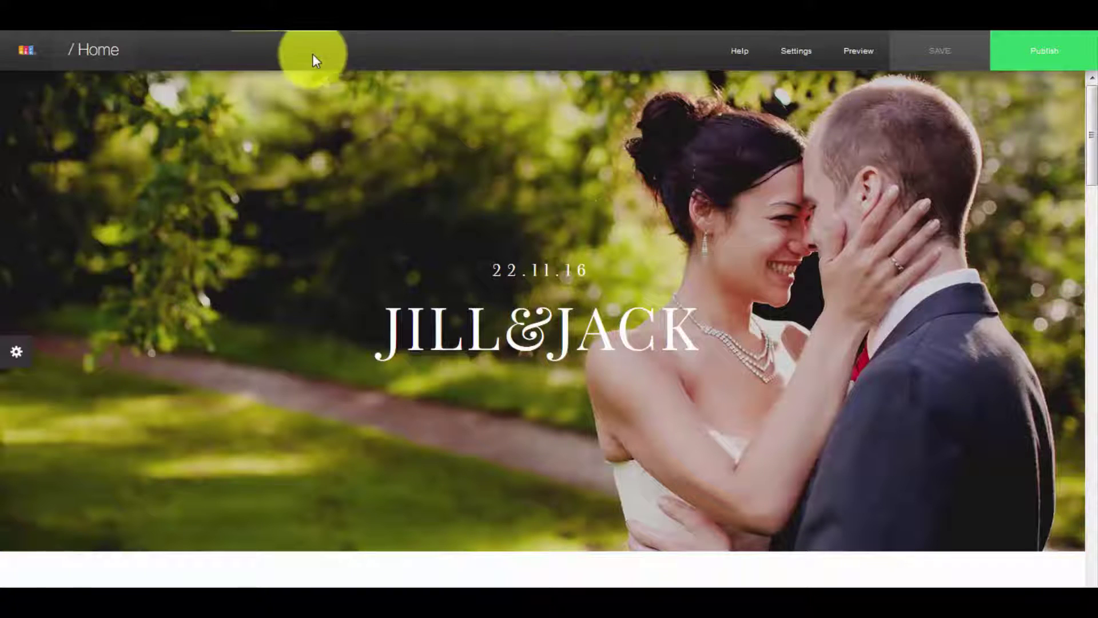
# Step: Examine the editor's current-page options, site settings choices, and account options including the language selector
pyautogui.click(92, 49)
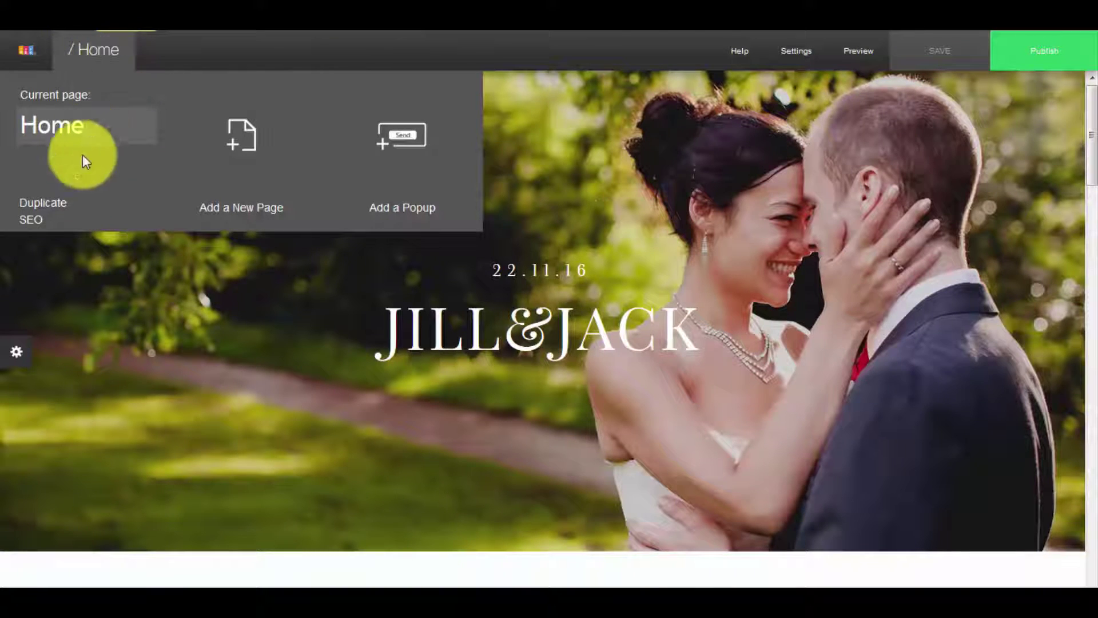
pyautogui.doubleClick(57, 205)
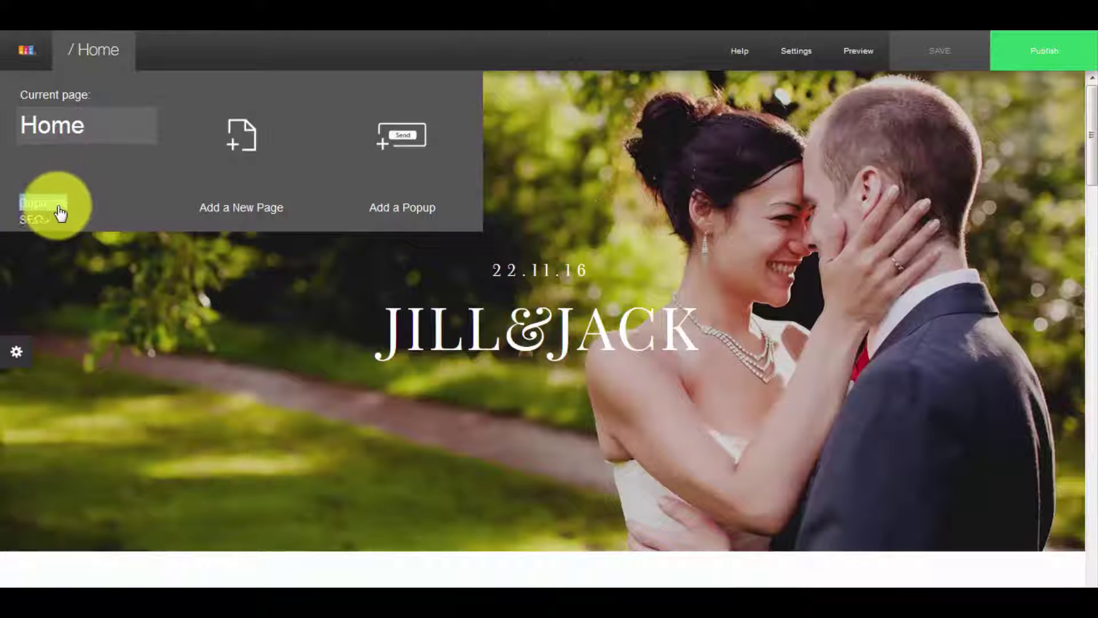
pyautogui.click(80, 207)
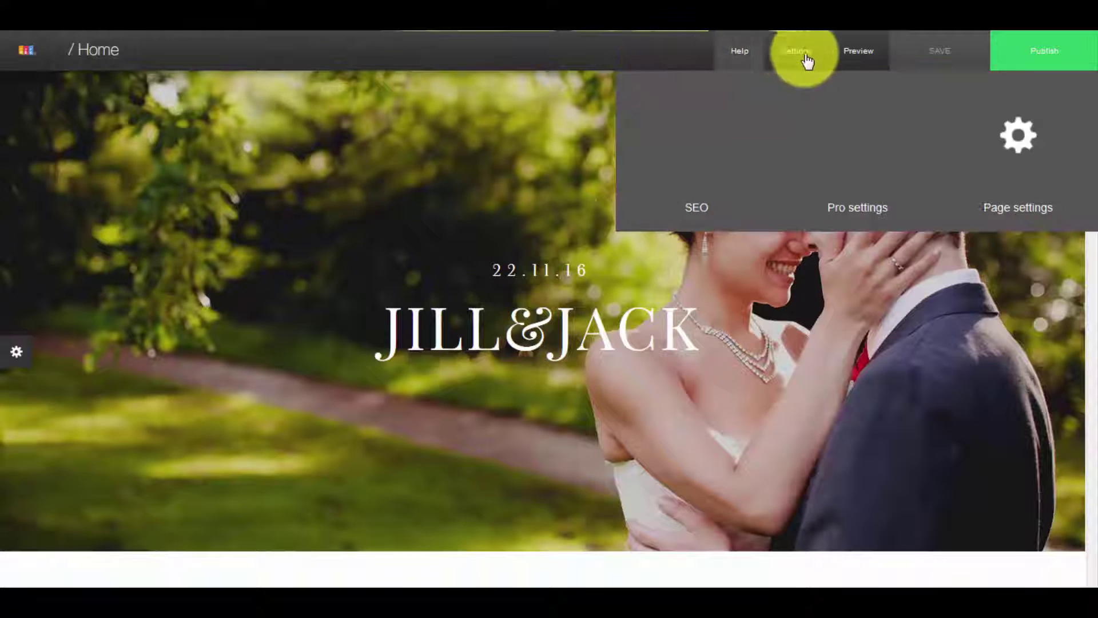
pyautogui.moveTo(858, 60)
pyautogui.moveTo(812, 61)
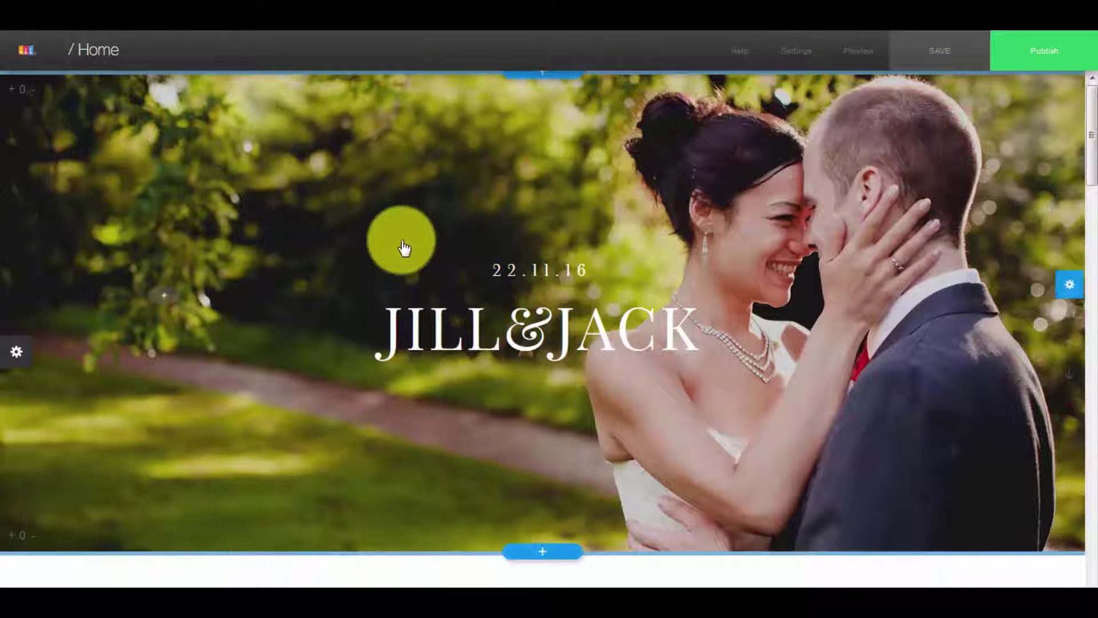
pyautogui.moveTo(94, 51)
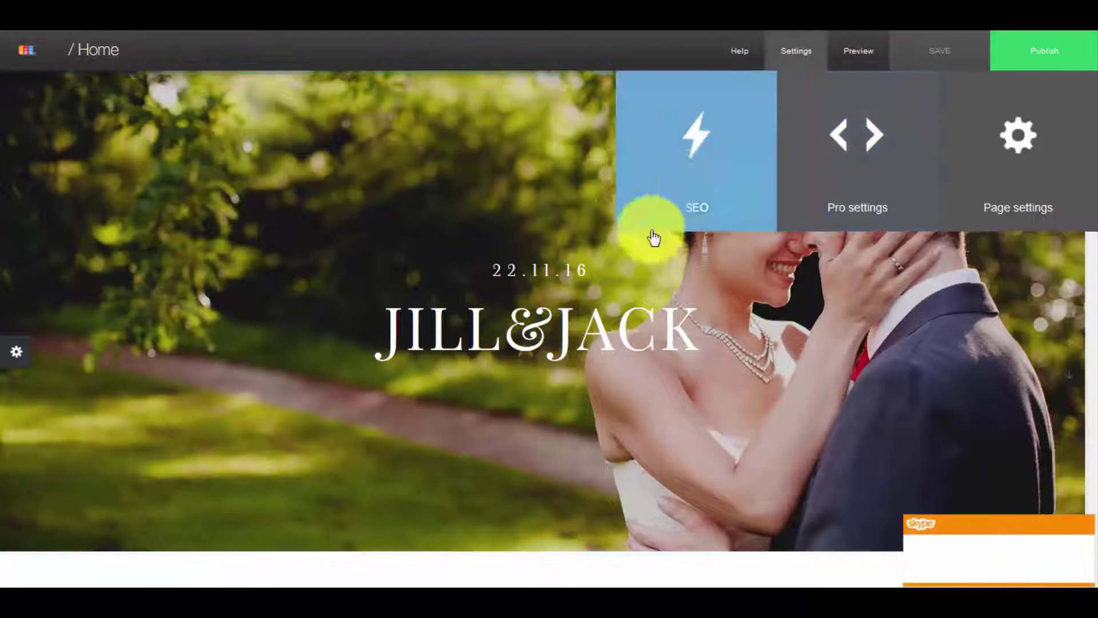
pyautogui.moveTo(26, 58)
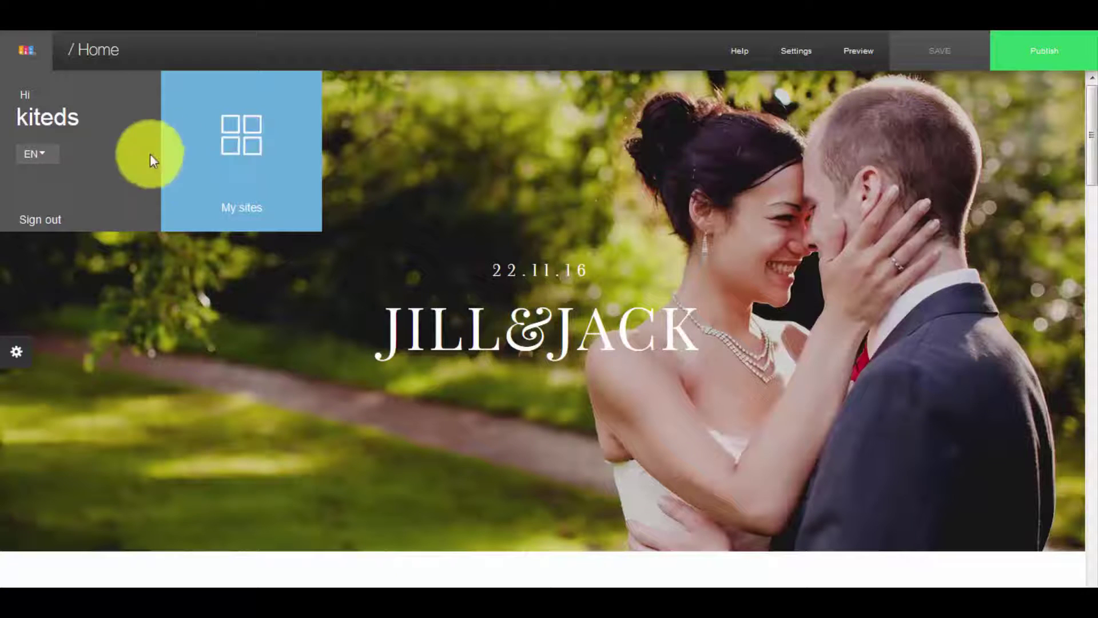
pyautogui.click(47, 156)
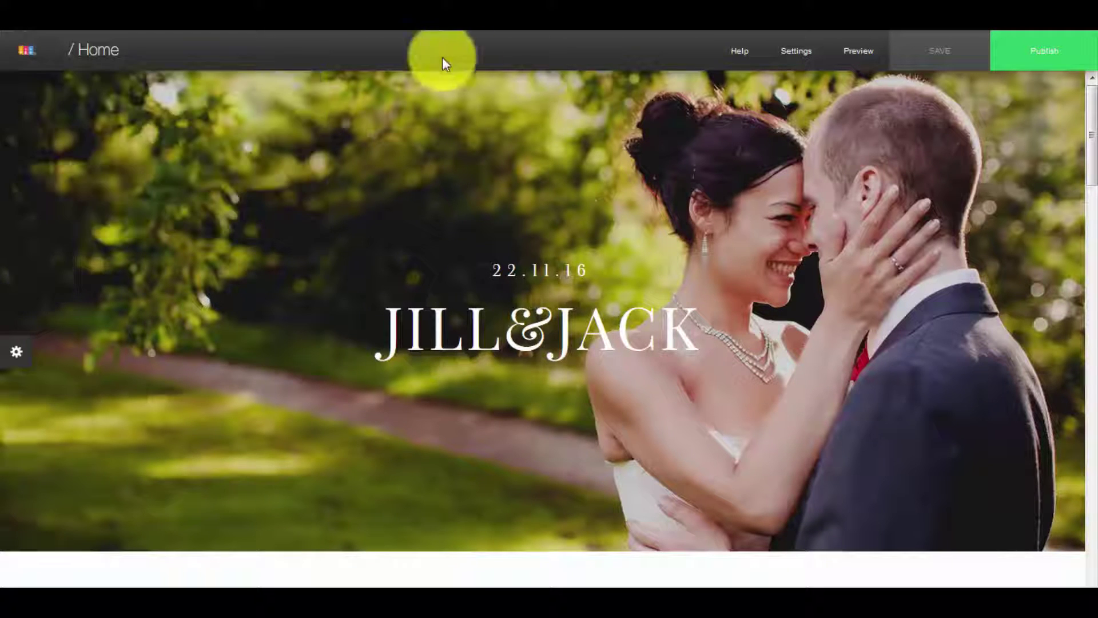
pyautogui.moveTo(738, 51)
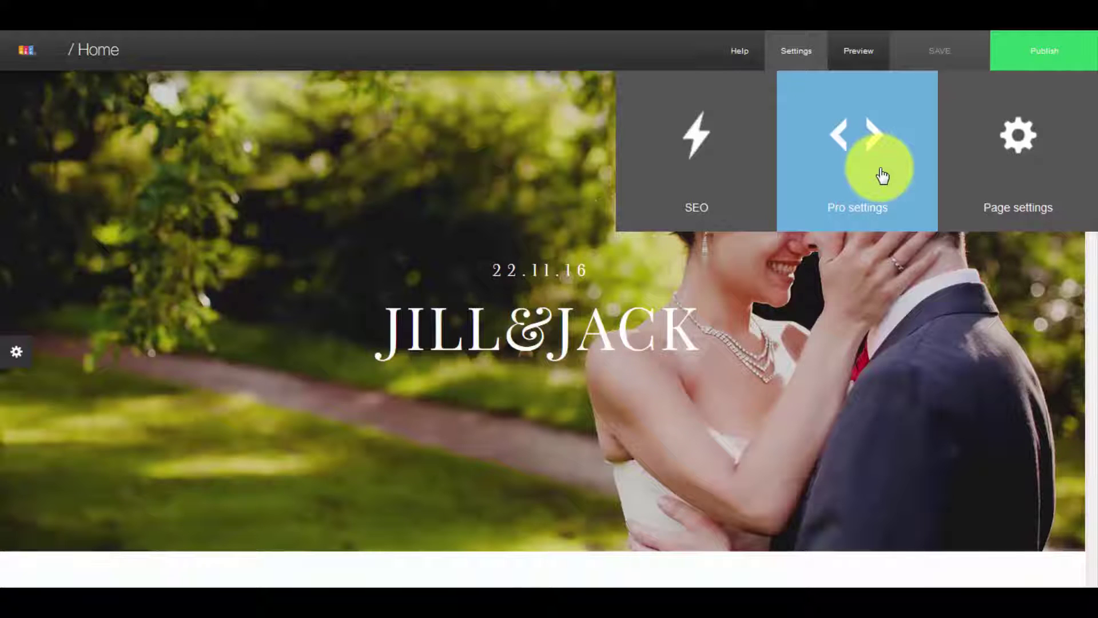
# Step: Open the Home page's Page Settings and reposition the window so the menu layout choices can be seen
pyautogui.click(1009, 153)
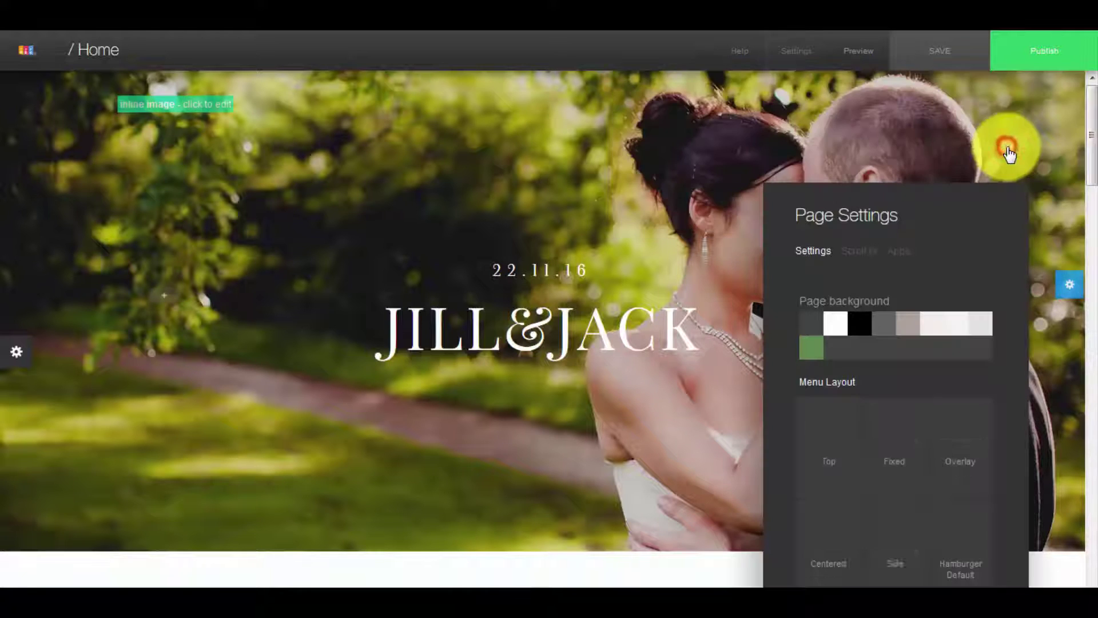
pyautogui.moveTo(872, 215); pyautogui.dragTo(756, 61)
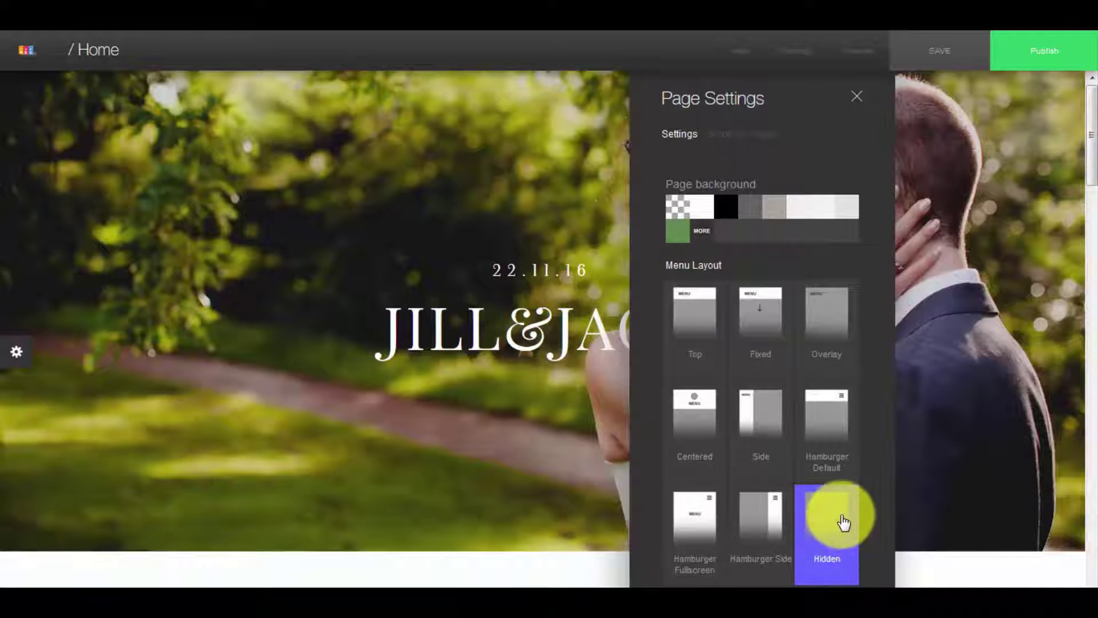
# Step: Try the Top menu layout on the Home page and set the menu layout to Overlay
pyautogui.click(695, 328)
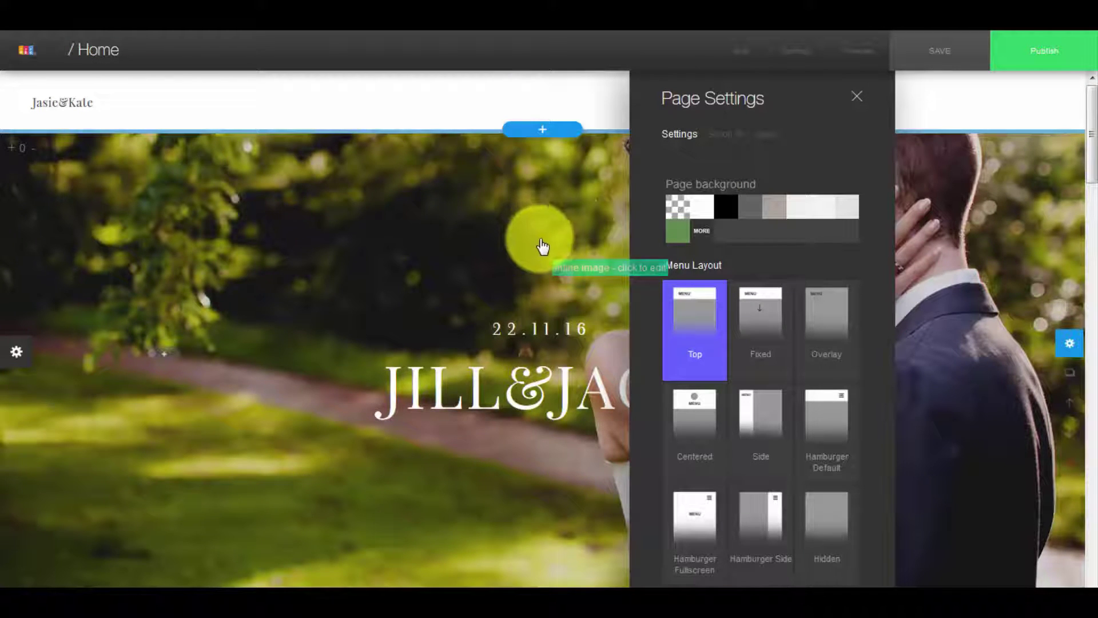
pyautogui.click(818, 323)
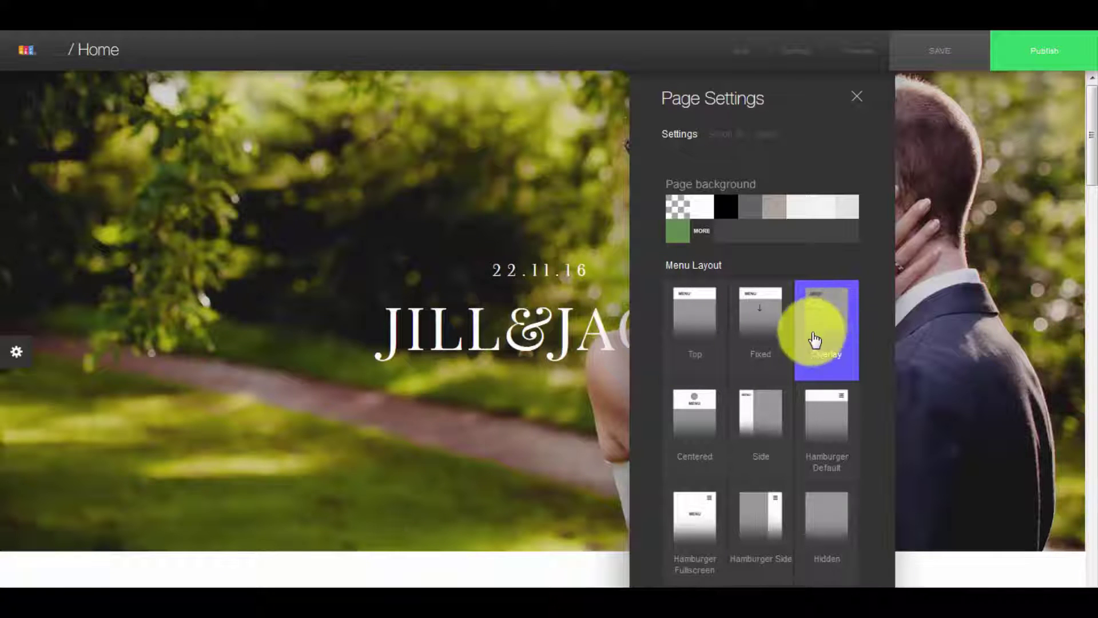
# Step: Try the Slide and Grow scroll effects on the Home page, and set the scroll effect to Slide
pyautogui.click(726, 135)
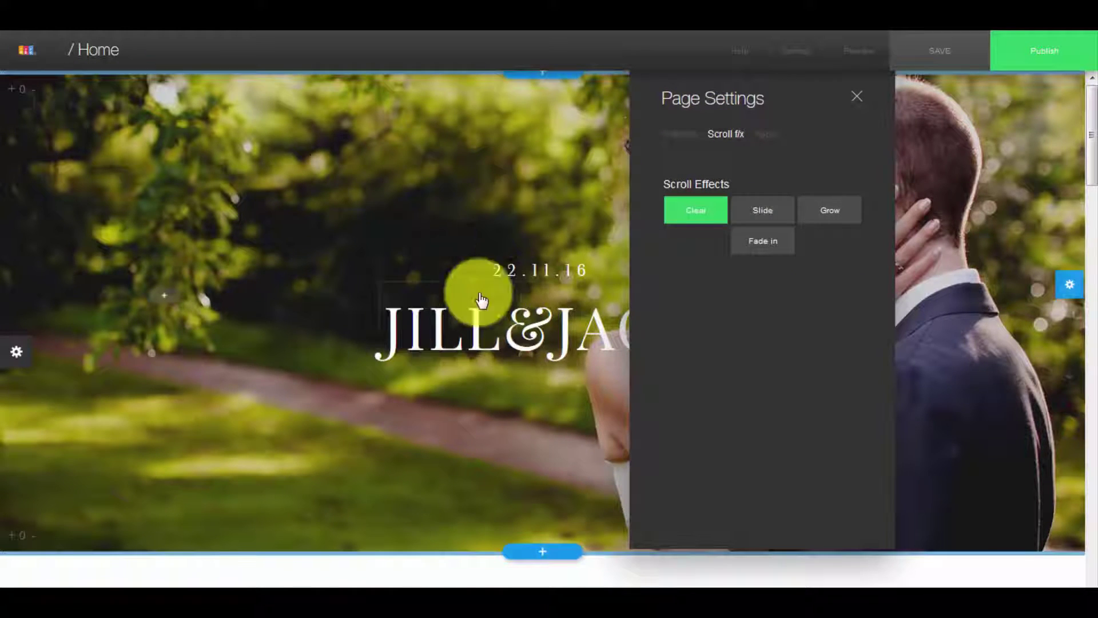
pyautogui.click(779, 216)
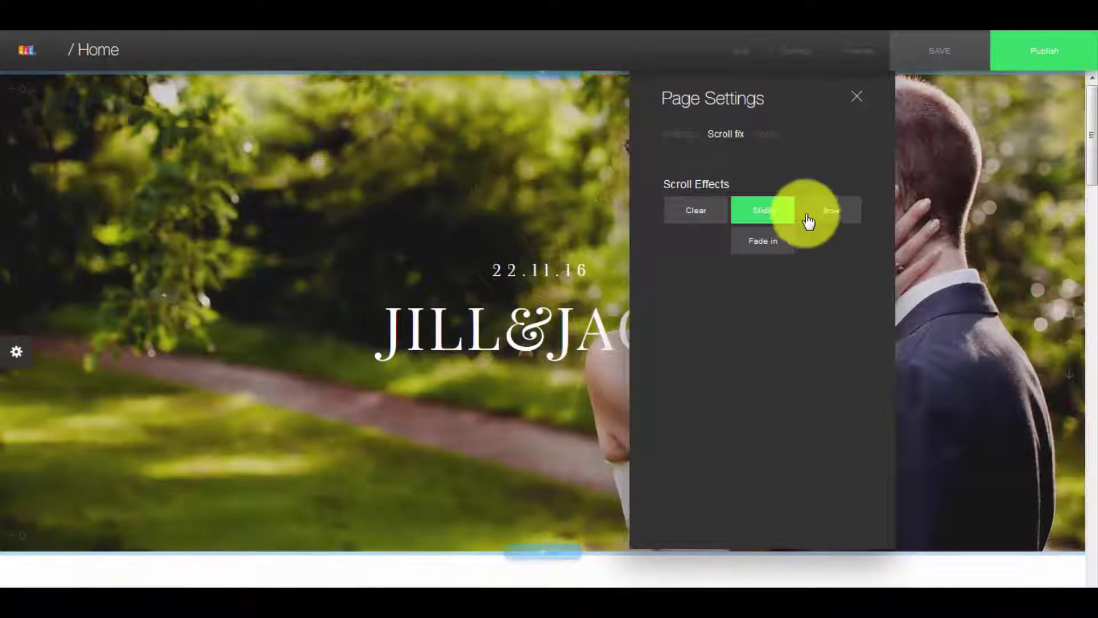
pyautogui.click(826, 210)
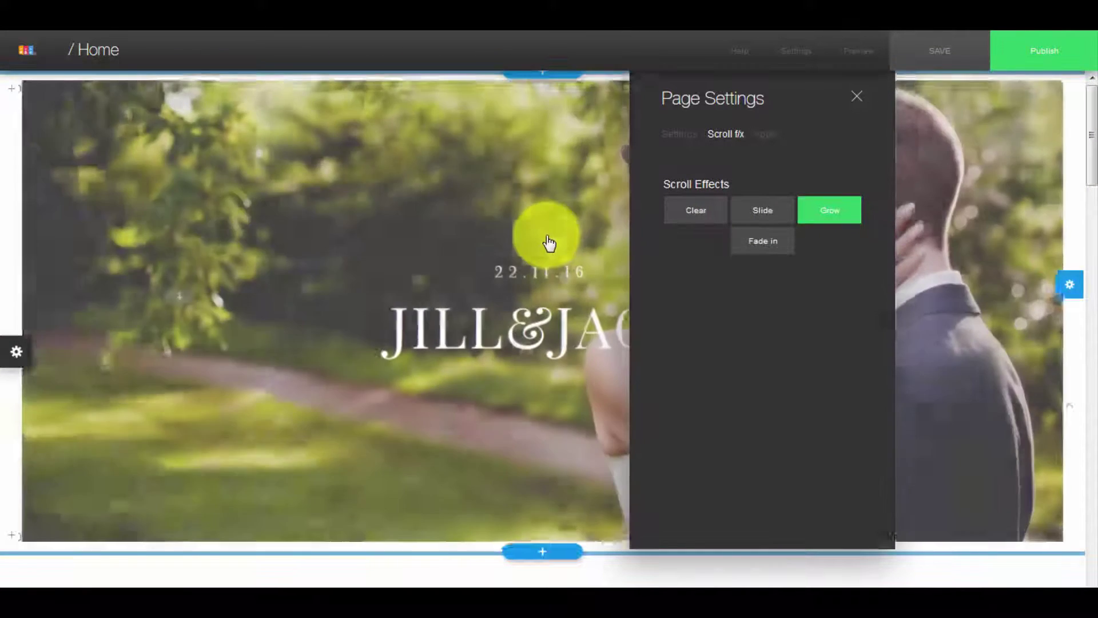
pyautogui.scroll(-5, 523, 275)
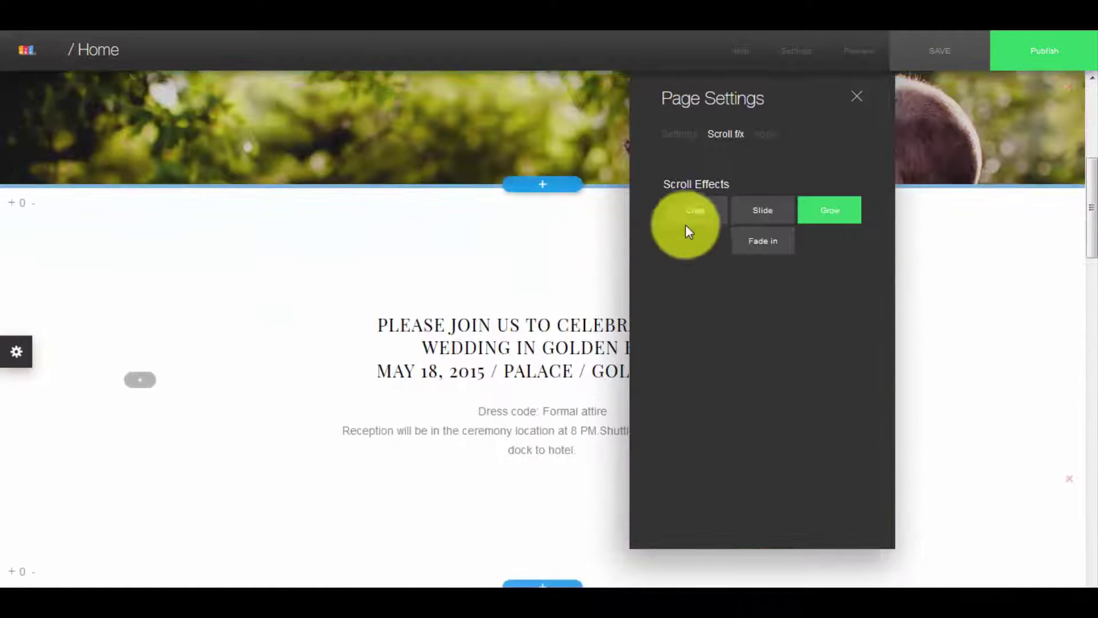
pyautogui.click(761, 211)
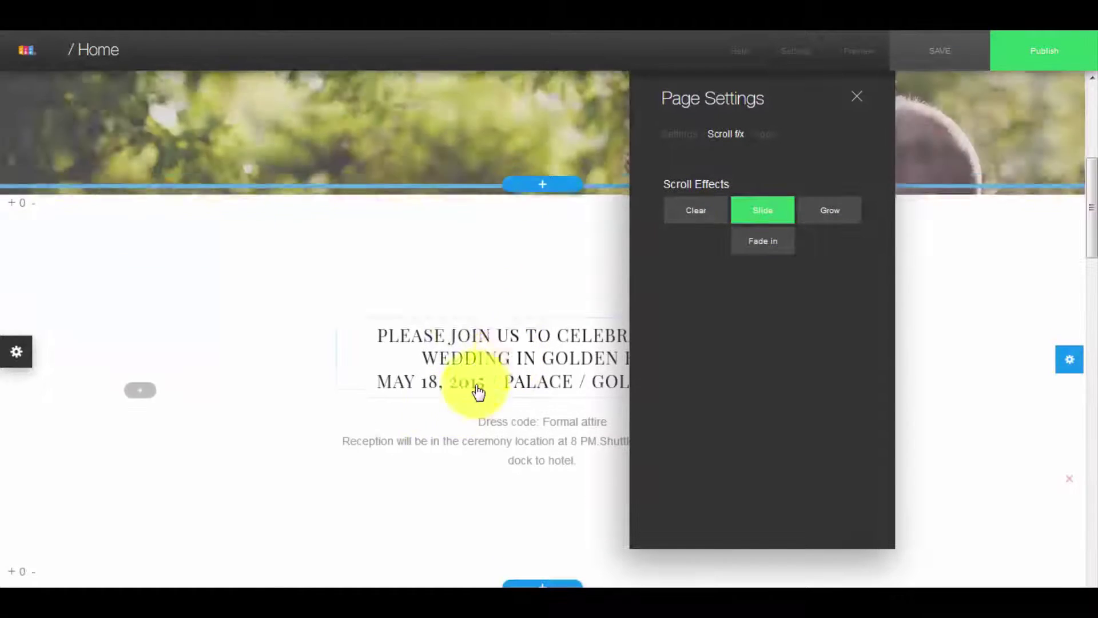
pyautogui.scroll(-5, 486, 355)
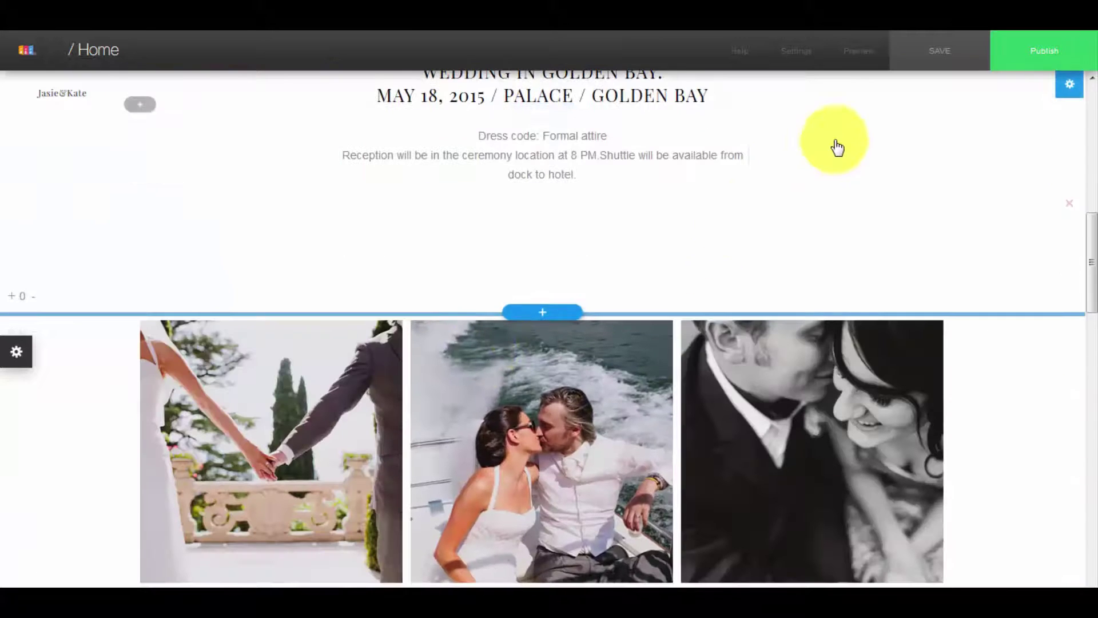
pyautogui.click(810, 68)
pyautogui.click(1018, 194)
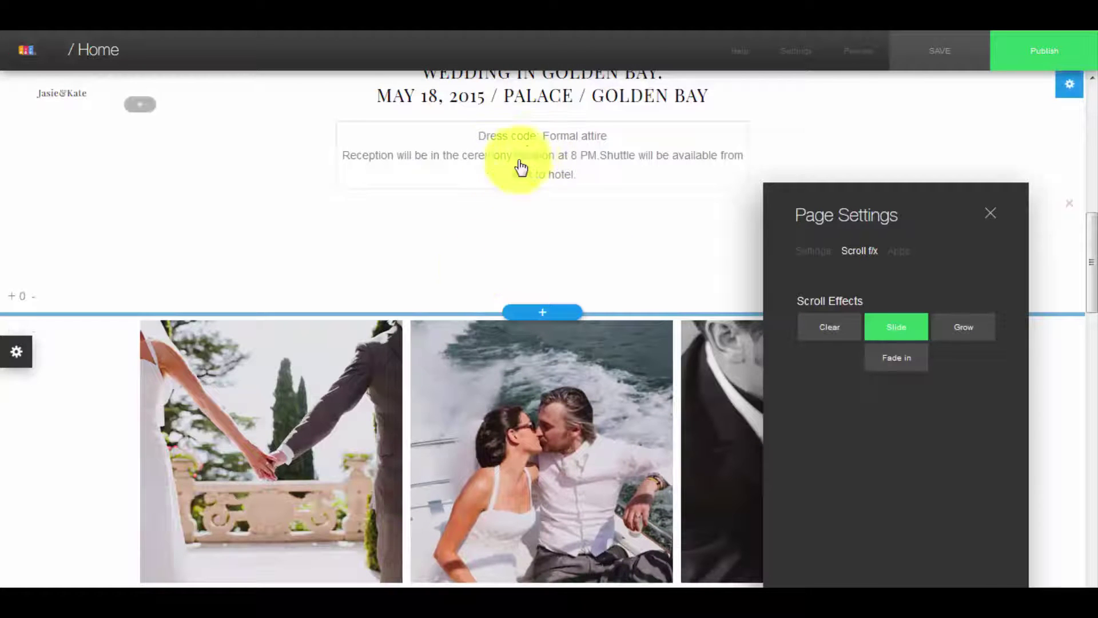
pyautogui.scroll(8, 380, 299)
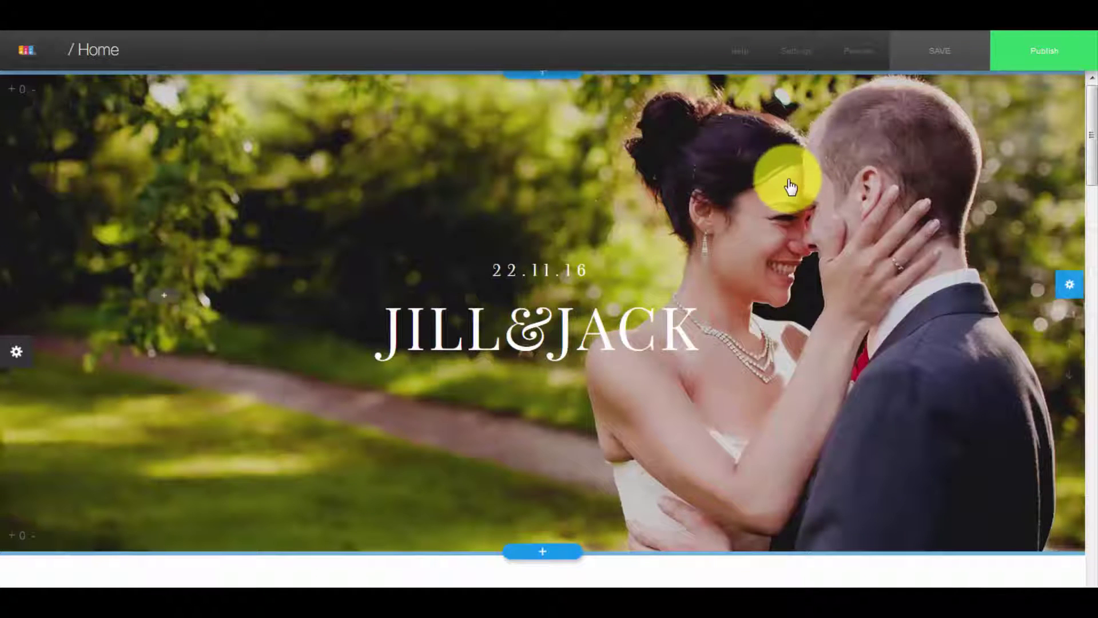
# Step: Reopen the Home page's Page Settings and examine the apps that can be added to the page
pyautogui.moveTo(850, 76)
pyautogui.moveTo(817, 61)
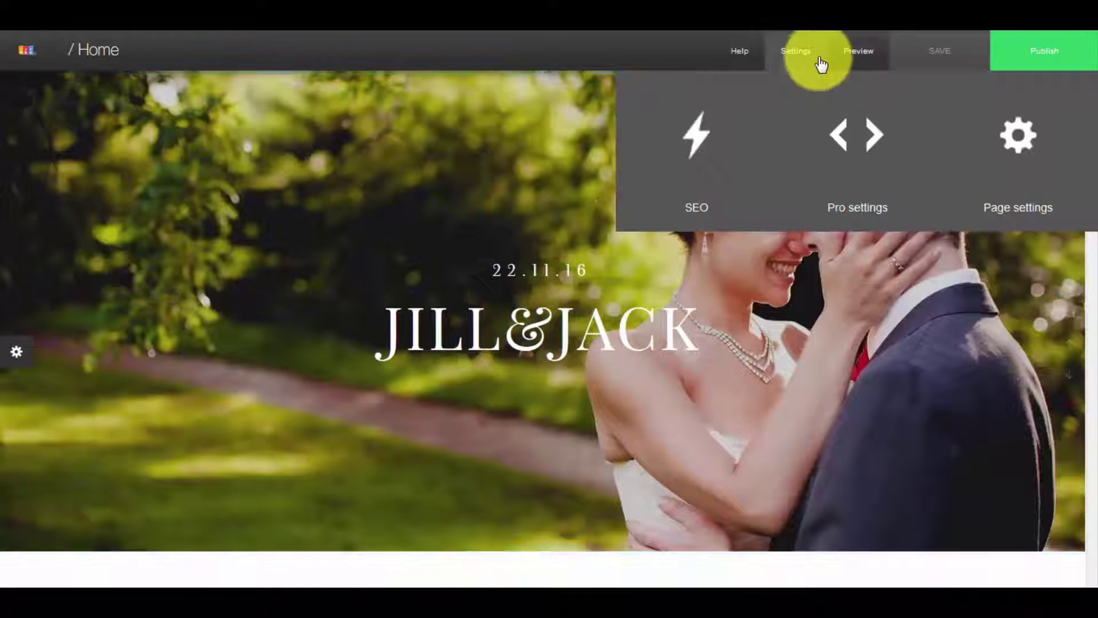
pyautogui.click(1015, 146)
pyautogui.moveTo(883, 220); pyautogui.dragTo(886, 109)
pyautogui.click(856, 142)
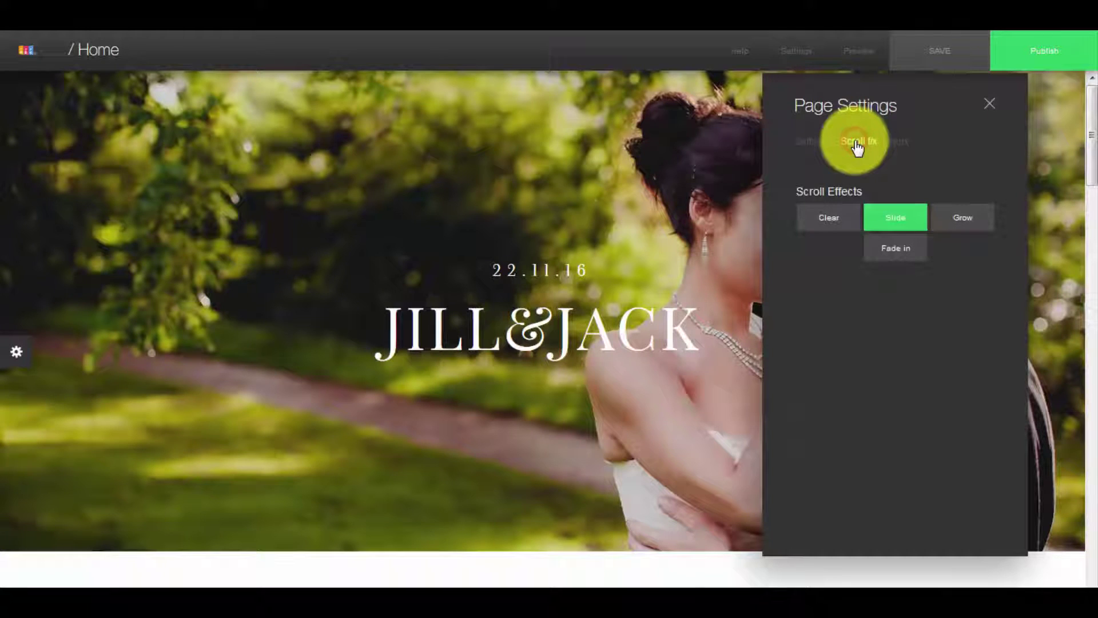
pyautogui.click(900, 145)
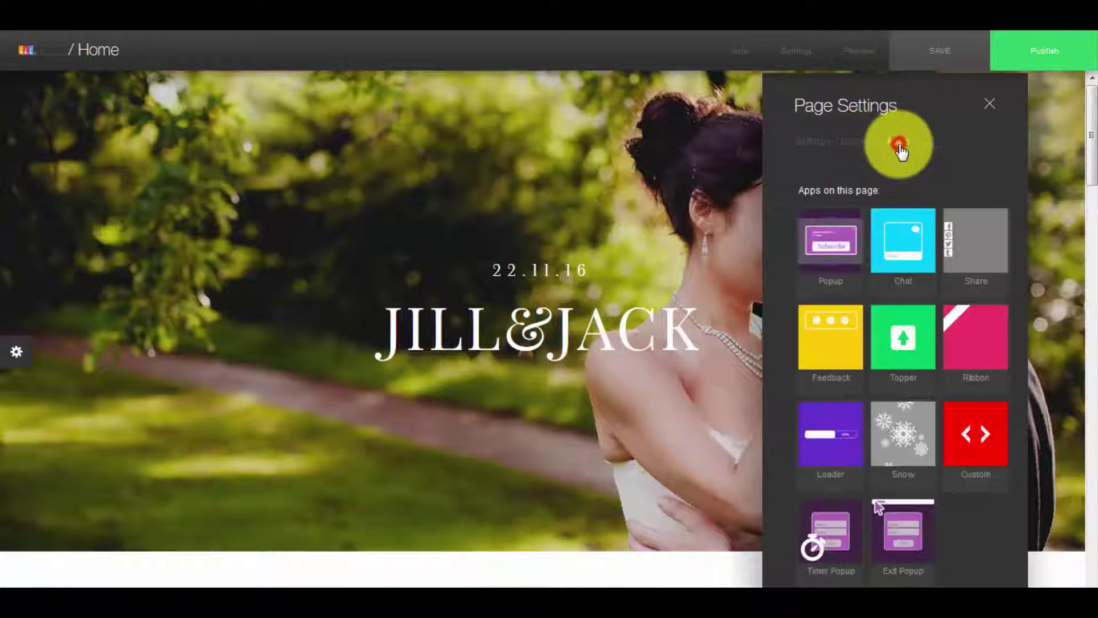
pyautogui.moveTo(818, 117); pyautogui.dragTo(850, 70)
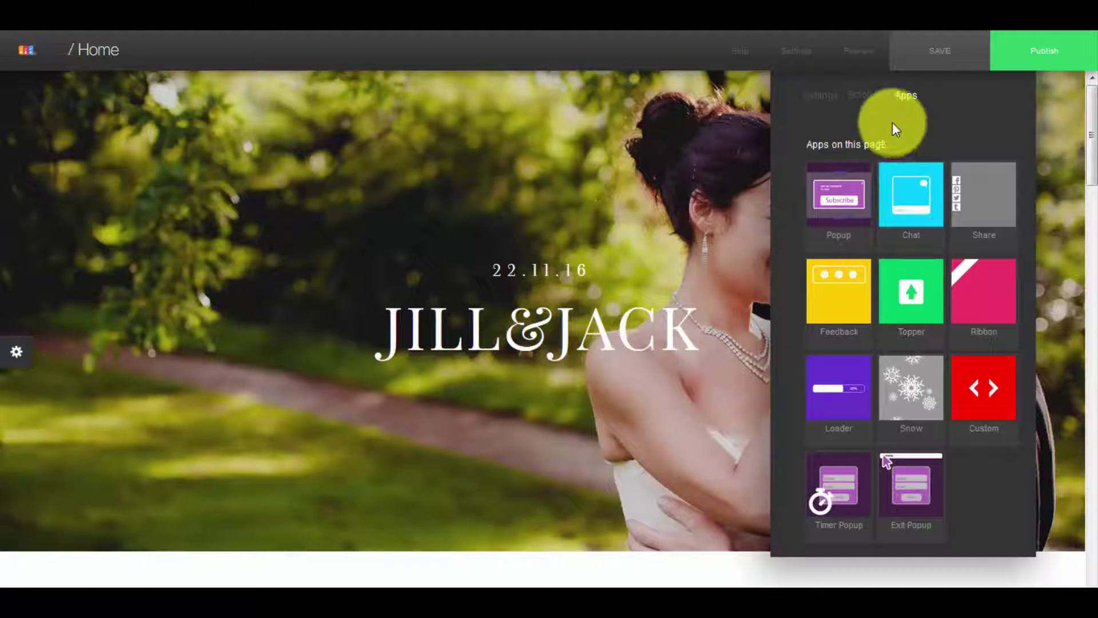
# Step: Preview the Home page in tablet view and look through it down to the contact form and social links
pyautogui.moveTo(761, 54)
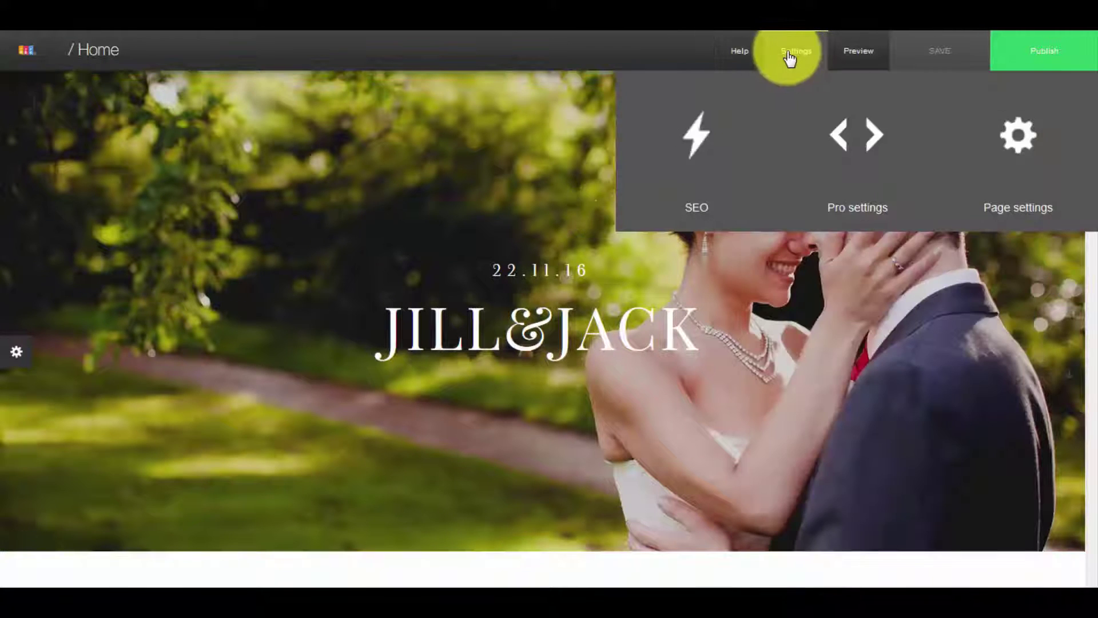
pyautogui.moveTo(847, 56)
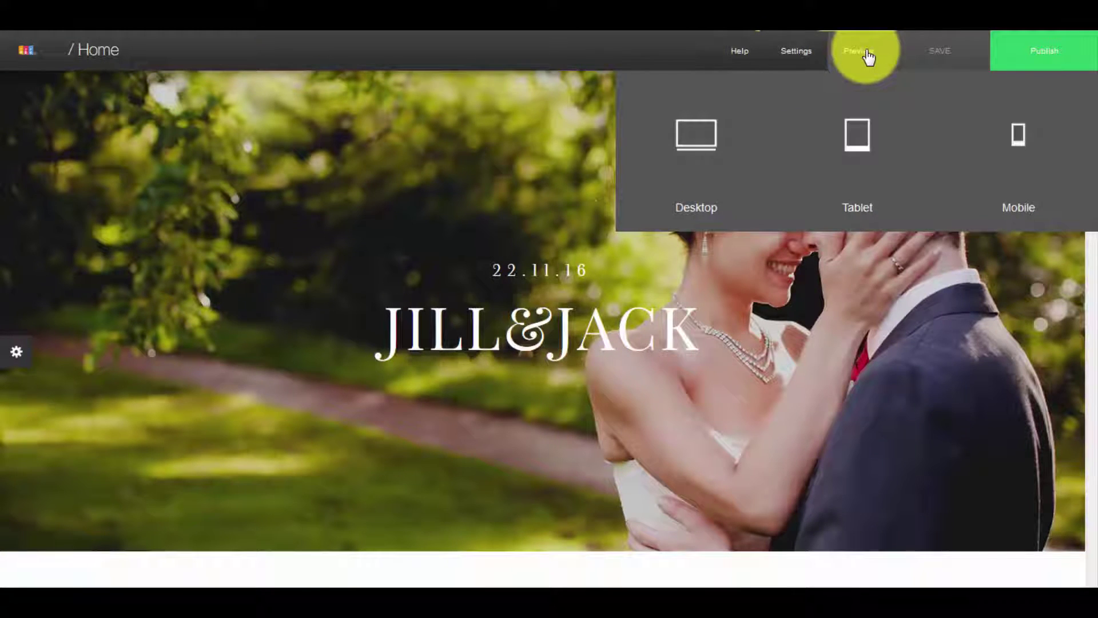
pyautogui.click(858, 131)
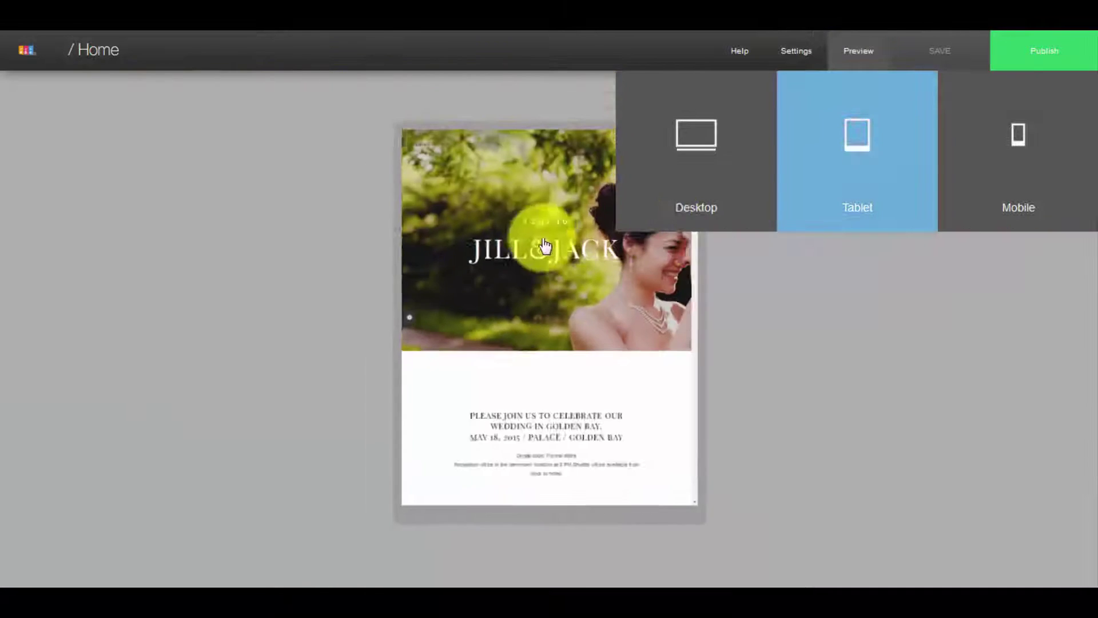
pyautogui.scroll(-5, 523, 260)
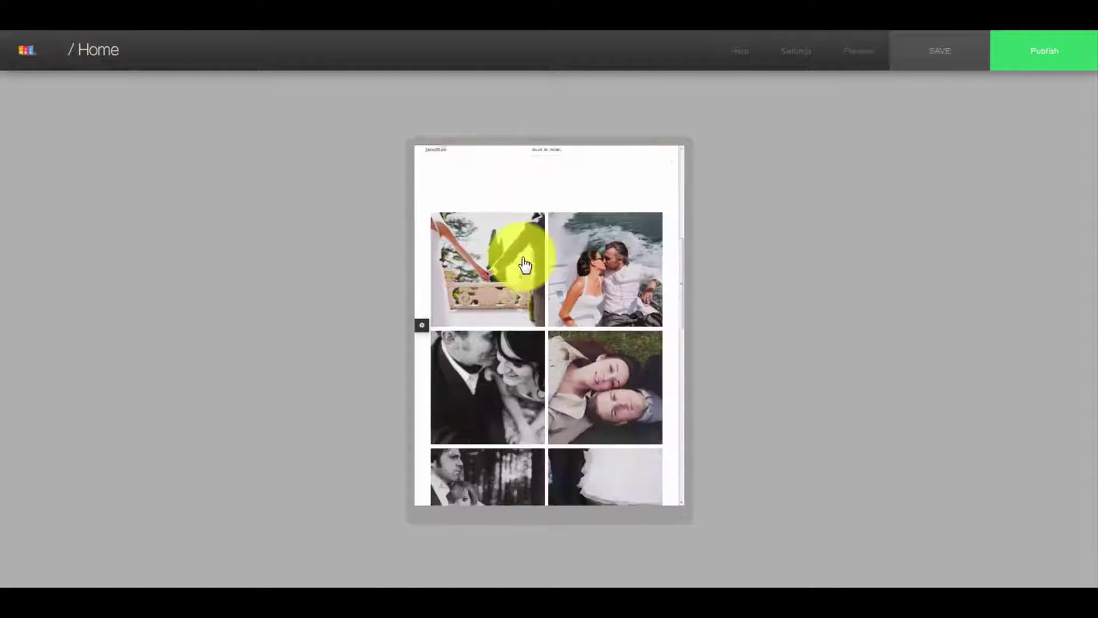
pyautogui.scroll(-10, 526, 264)
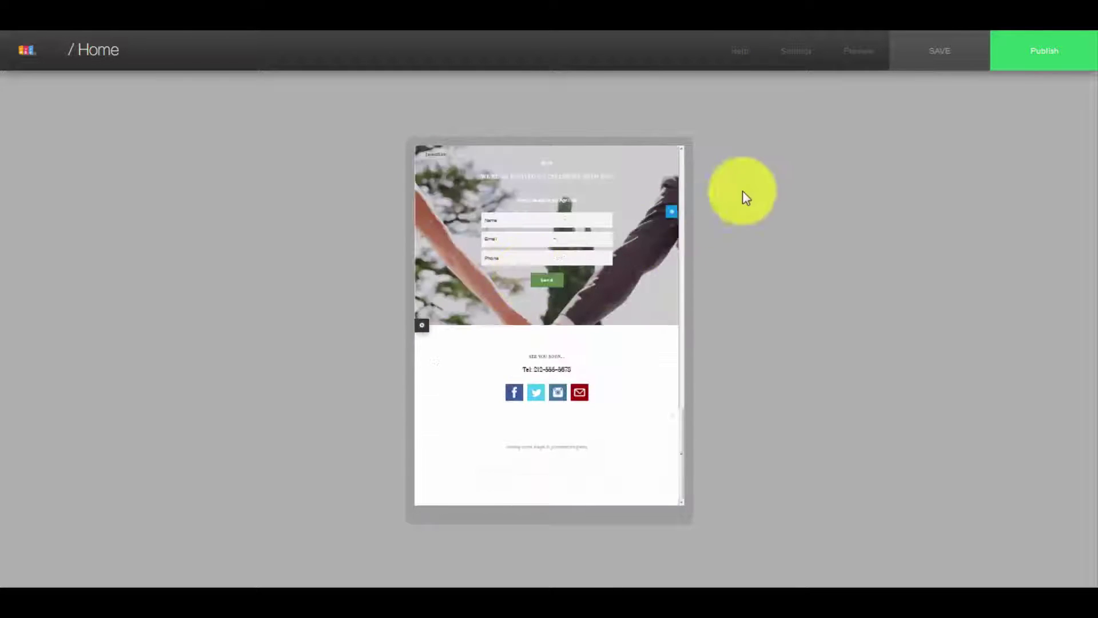
# Step: Switch to the mobile preview and look through the Home page's photos and text, returning to the opening image
pyautogui.moveTo(851, 54)
pyautogui.click(1013, 184)
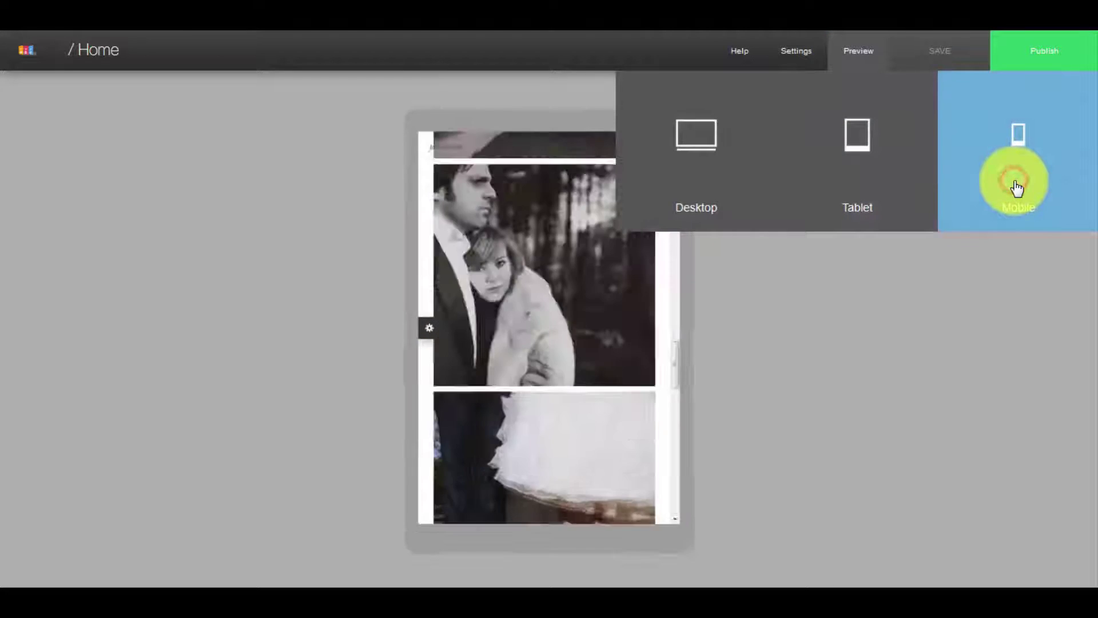
pyautogui.scroll(6, 539, 252)
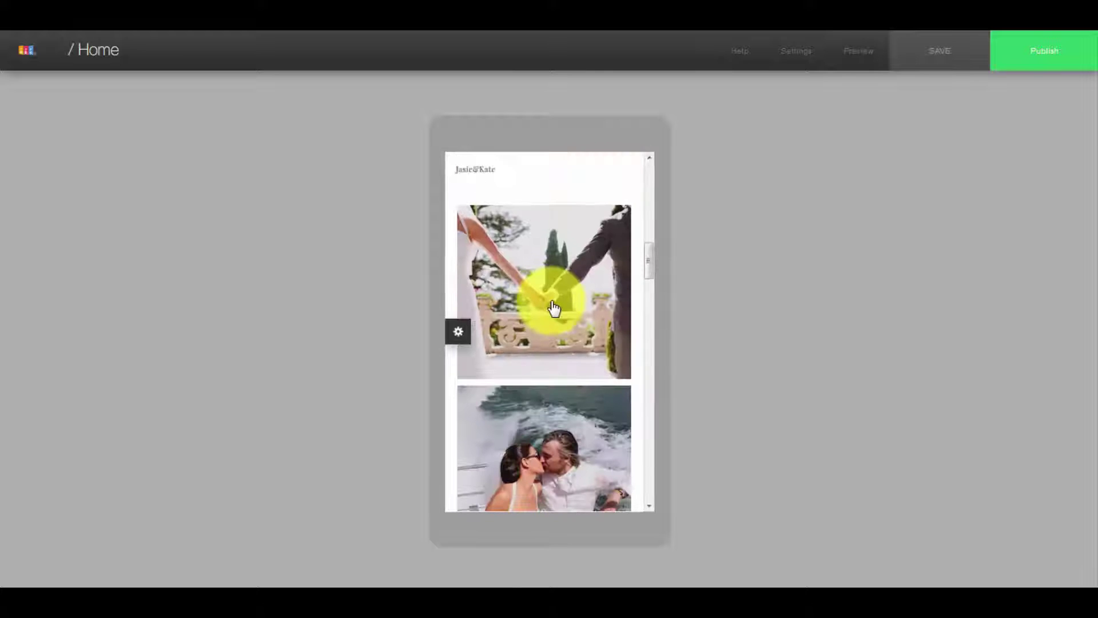
pyautogui.scroll(-8, 554, 309)
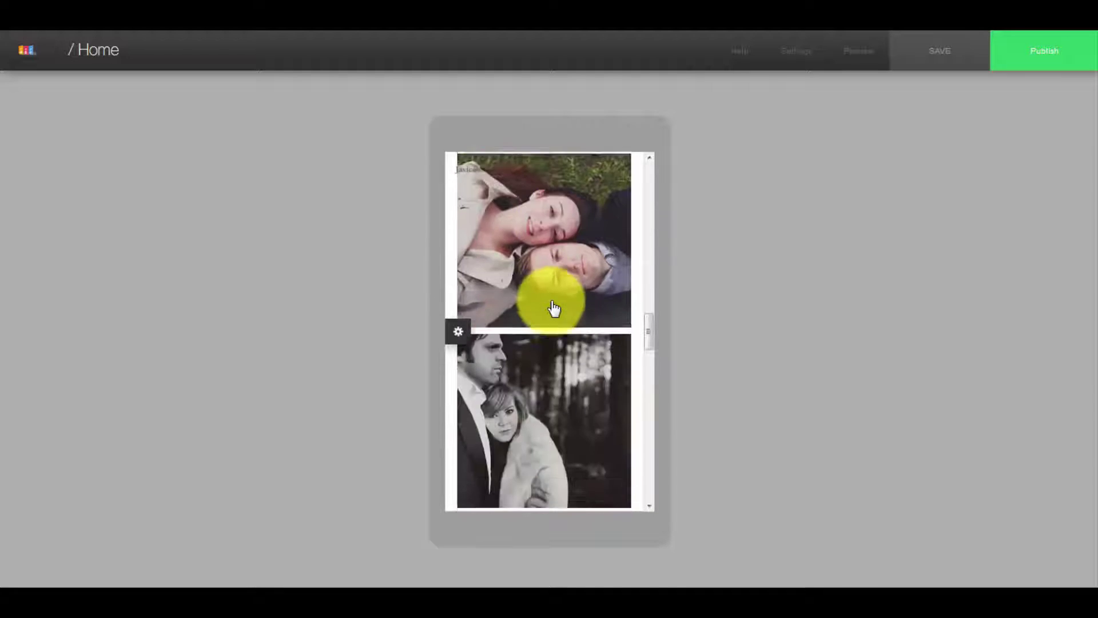
pyautogui.scroll(-8, 554, 309)
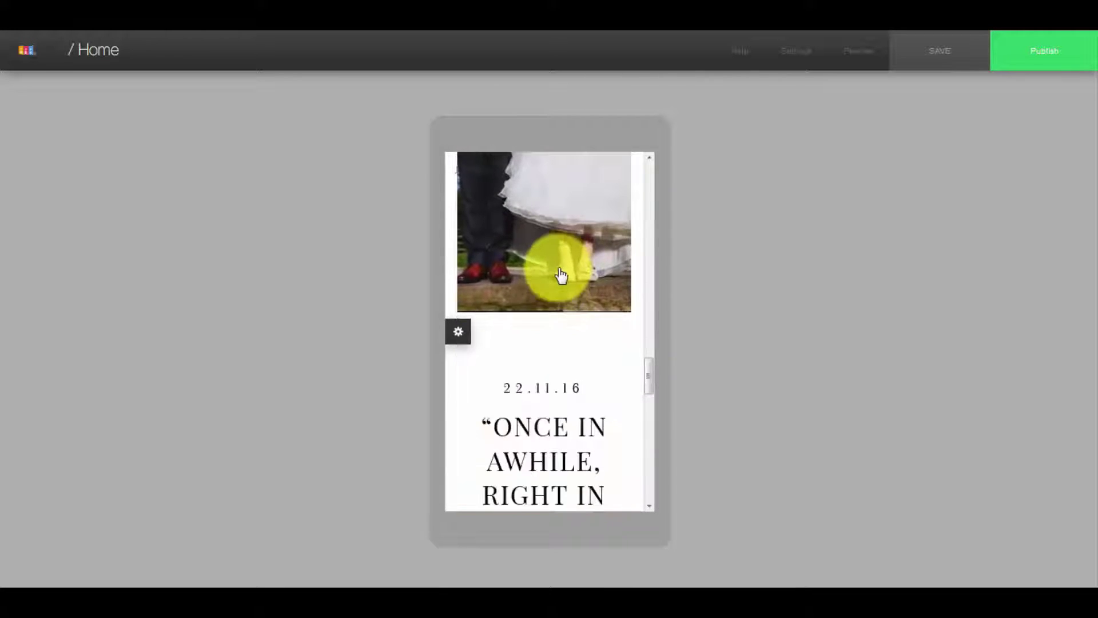
pyautogui.scroll(-4, 562, 272)
pyautogui.scroll(7, 564, 269)
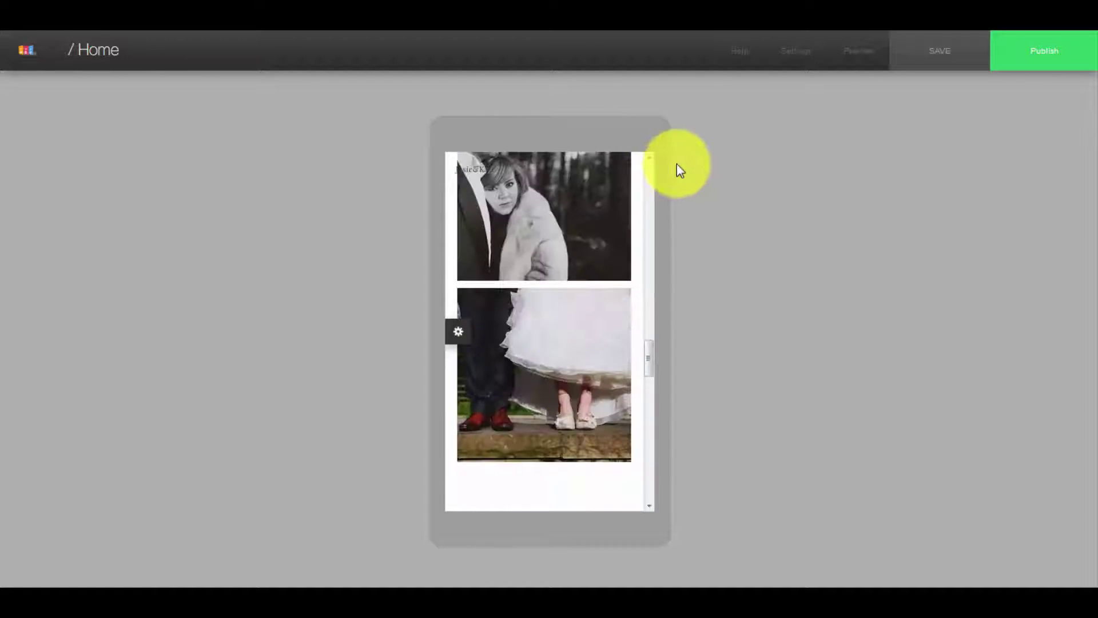
pyautogui.scroll(8, 595, 245)
pyautogui.scroll(-3, 595, 243)
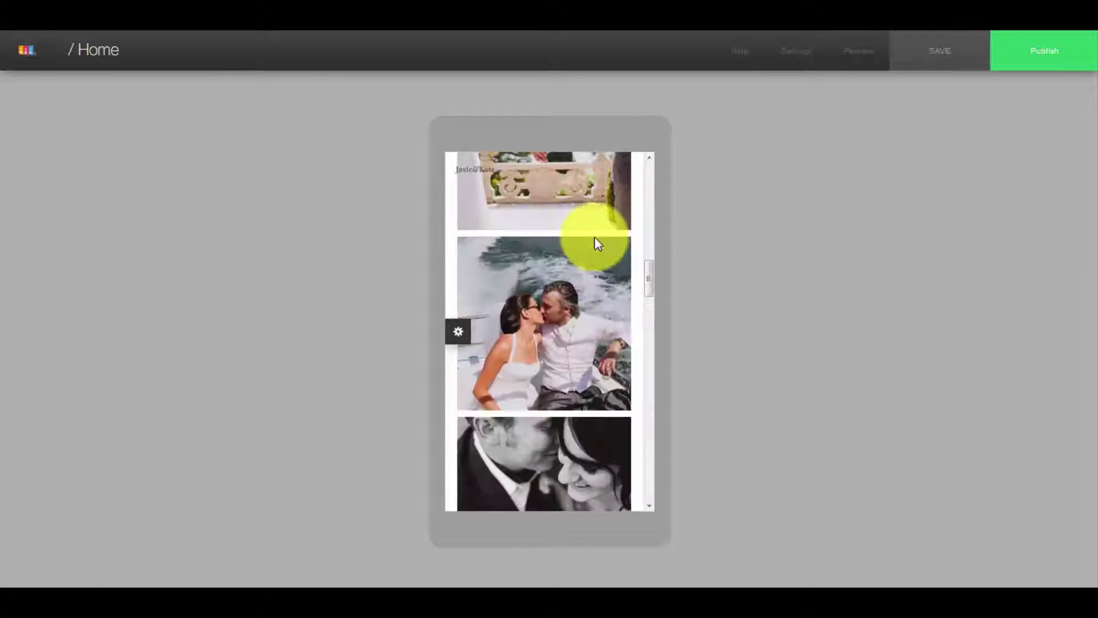
pyautogui.scroll(10, 595, 245)
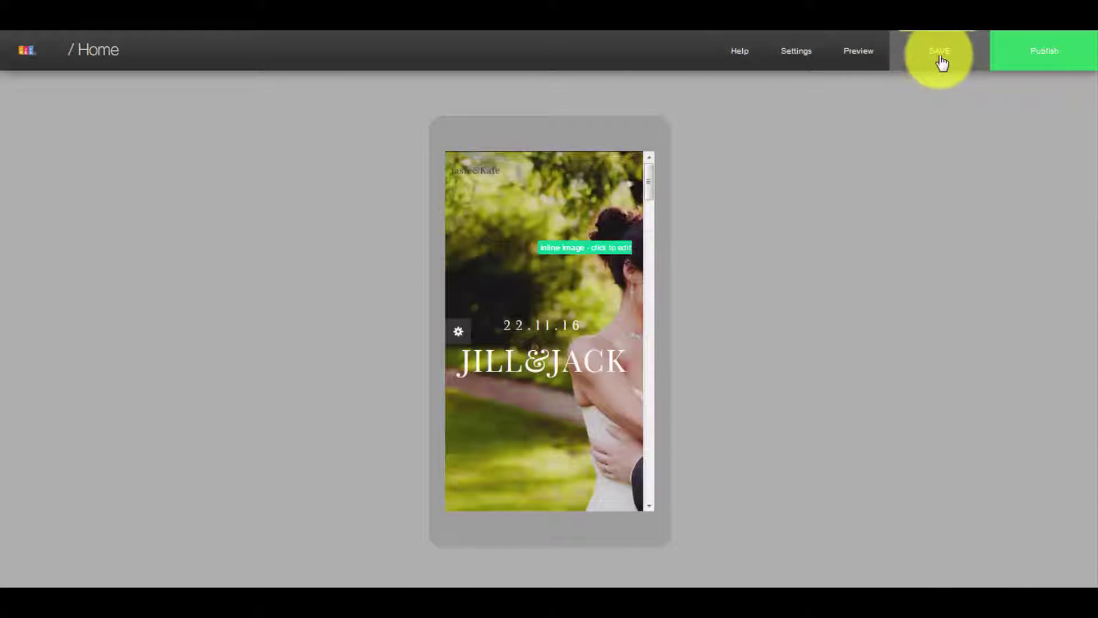
# Step: View the form for saving the site under a new name, return to the editor, and open the publishing options
pyautogui.click(941, 57)
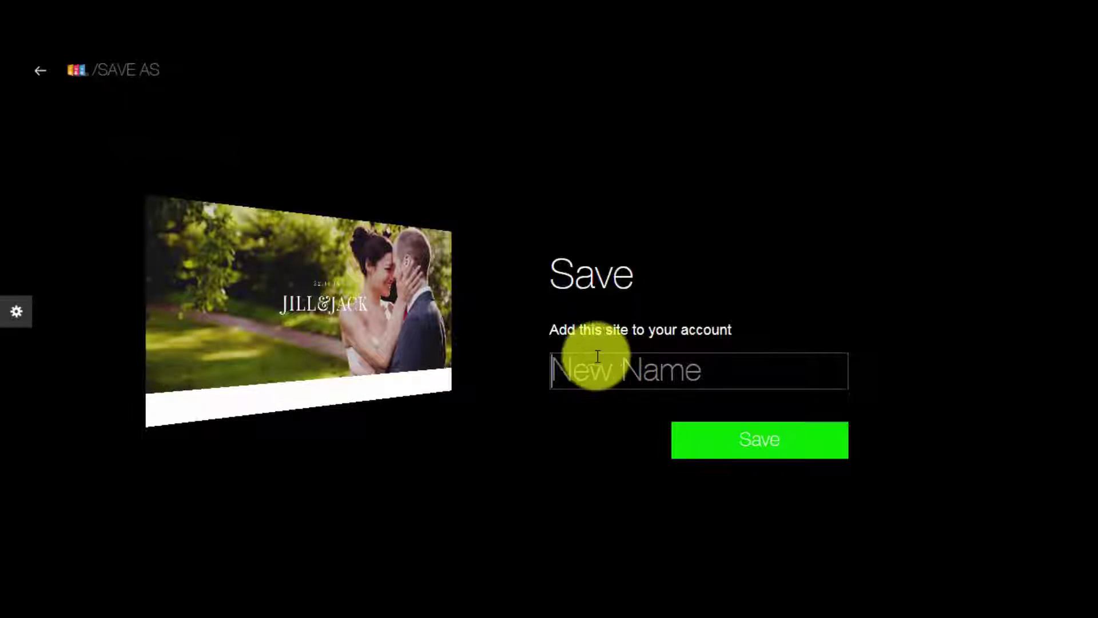
pyautogui.click(39, 71)
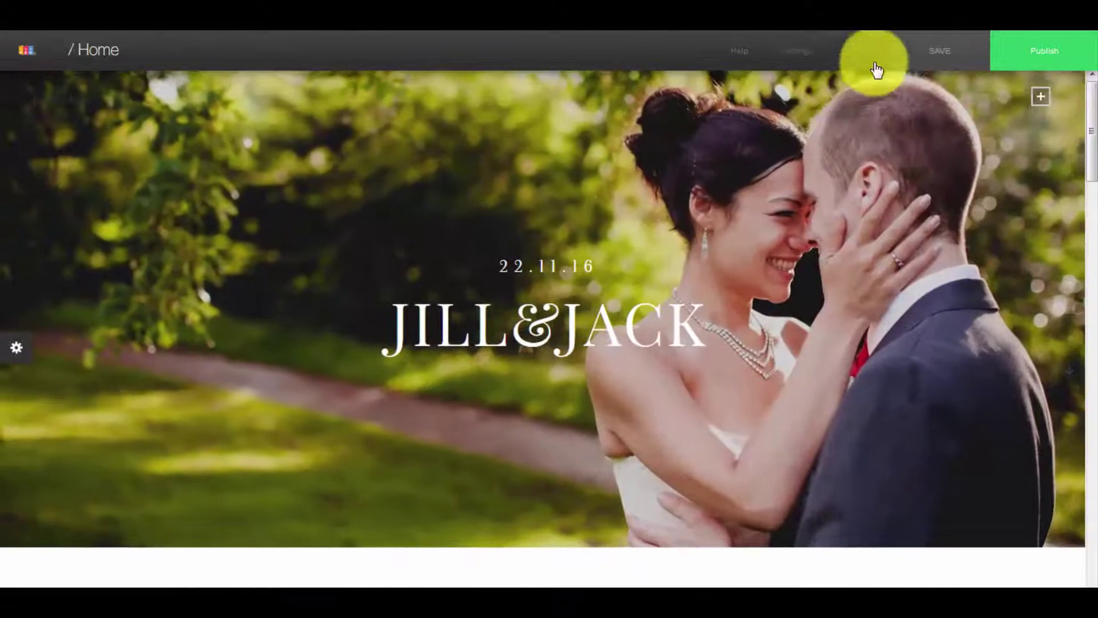
pyautogui.click(1045, 50)
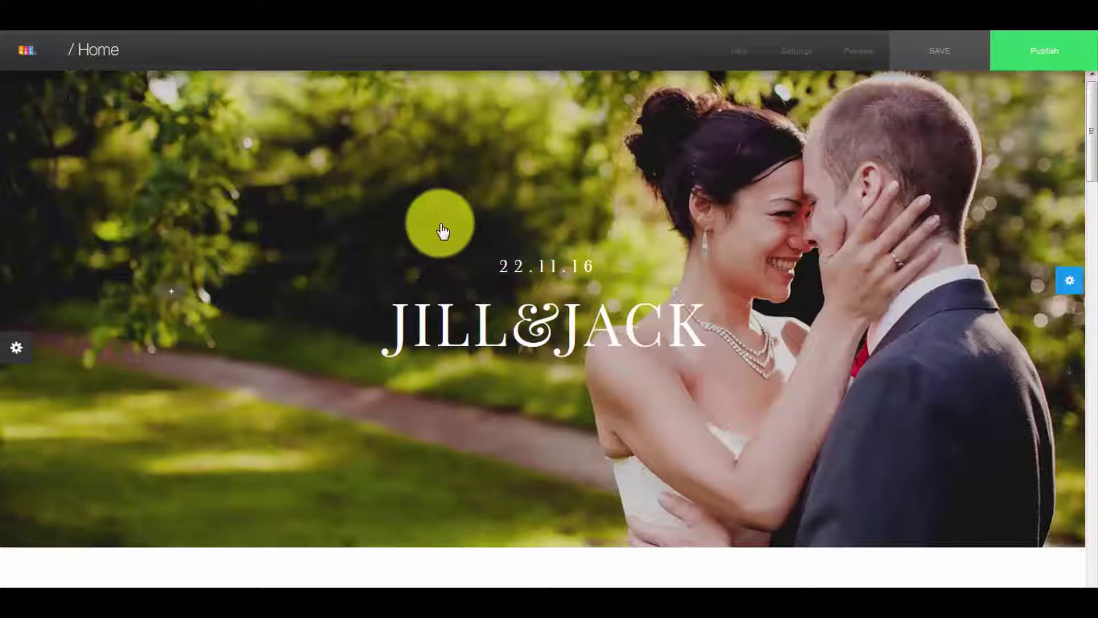
# Step: Open the site's SEO settings and check the search engine visibility choices
pyautogui.moveTo(773, 68)
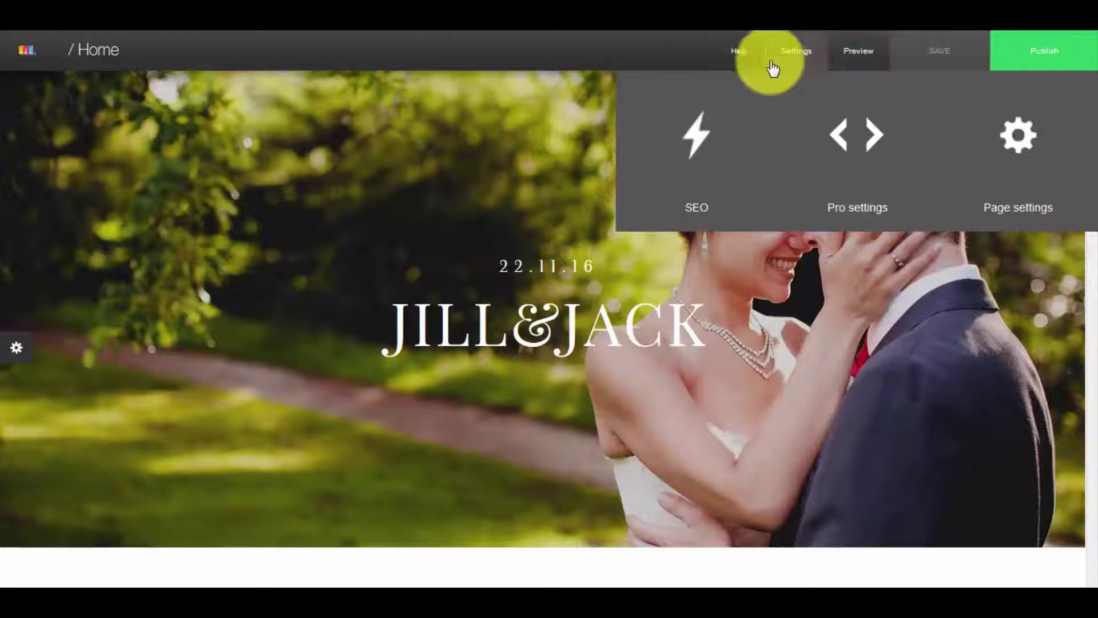
pyautogui.moveTo(94, 52)
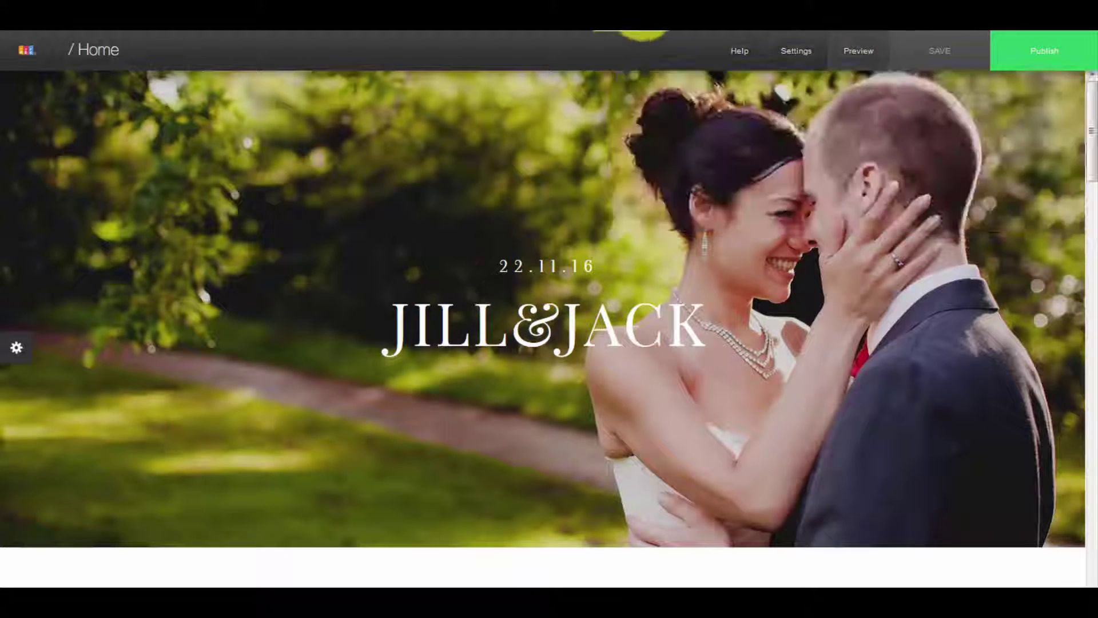
pyautogui.moveTo(807, 67)
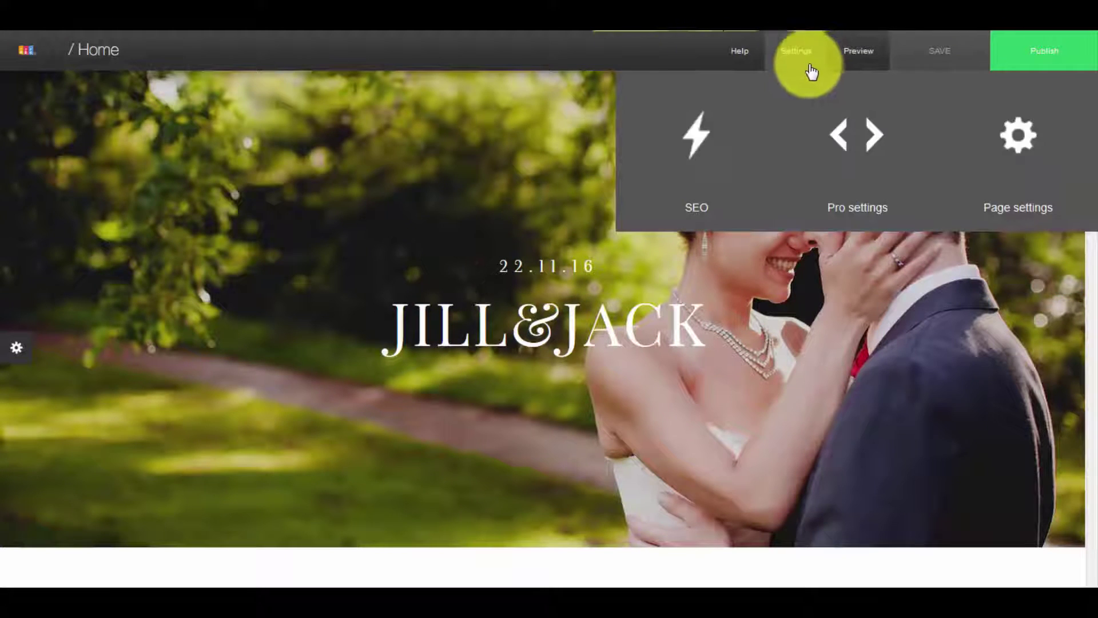
pyautogui.click(695, 179)
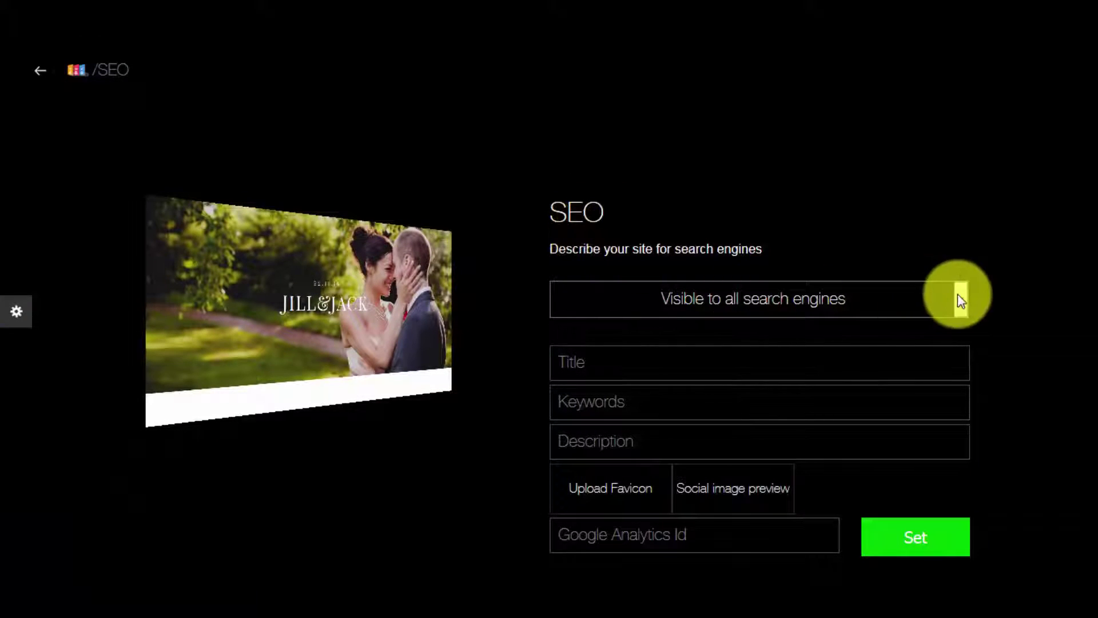
pyautogui.click(963, 300)
pyautogui.click(962, 300)
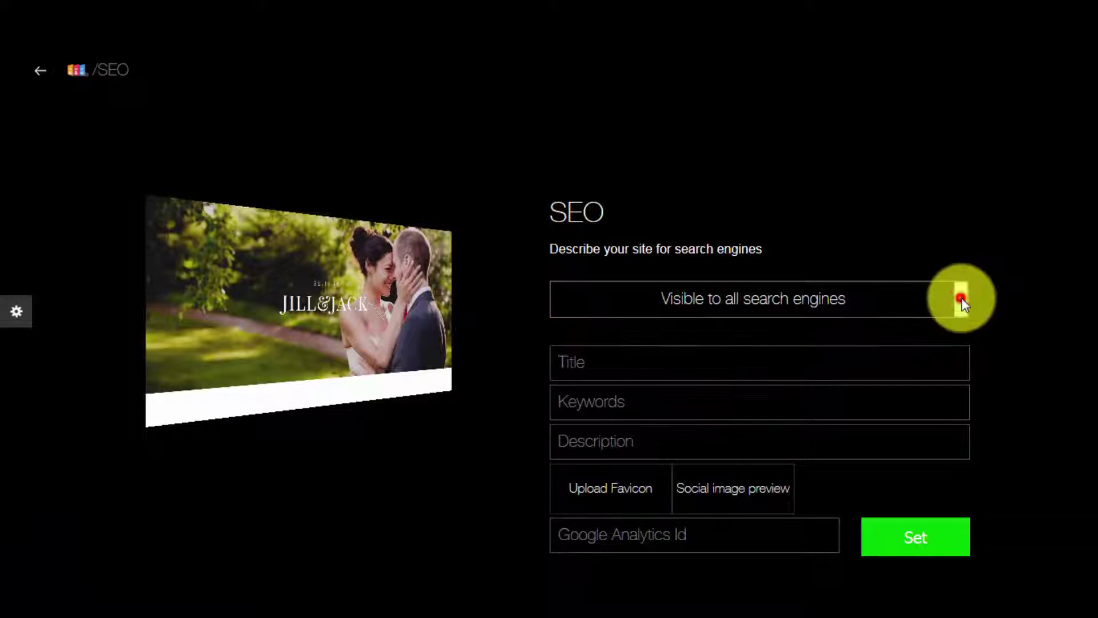
pyautogui.click(963, 300)
pyautogui.click(962, 299)
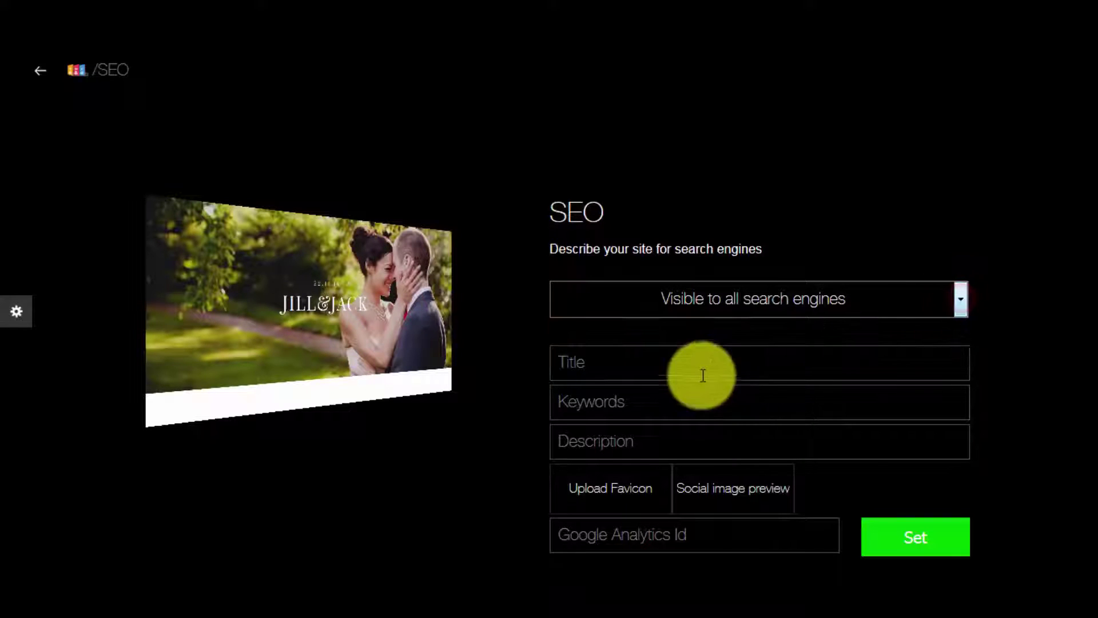
# Step: Check the title and keywords fields in the SEO settings and return to the Home page editor
pyautogui.click(599, 366)
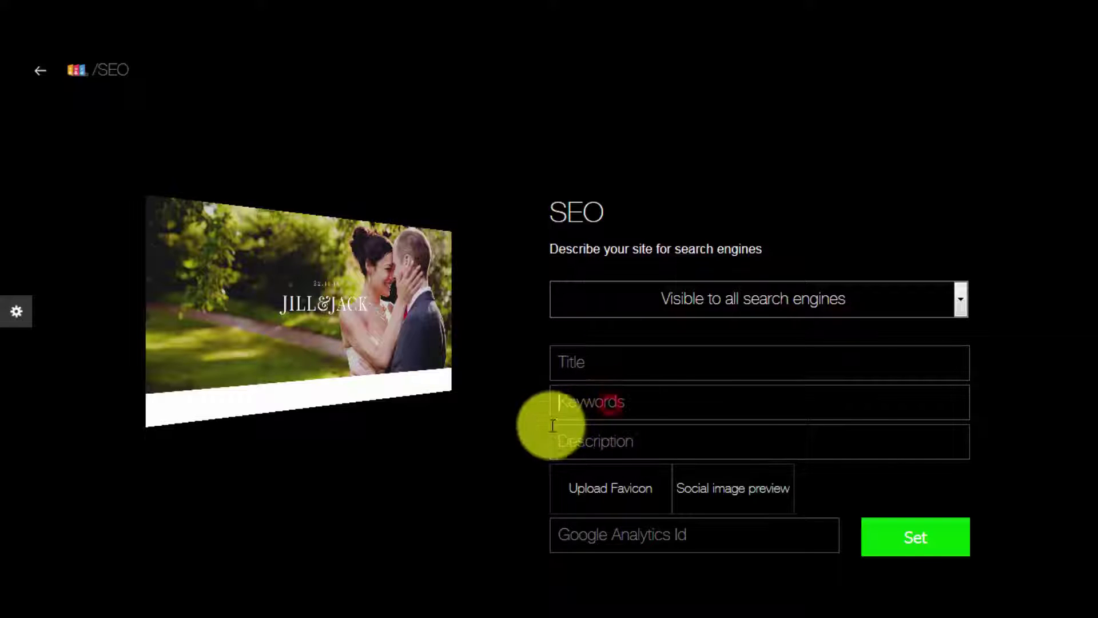
pyautogui.click(591, 410)
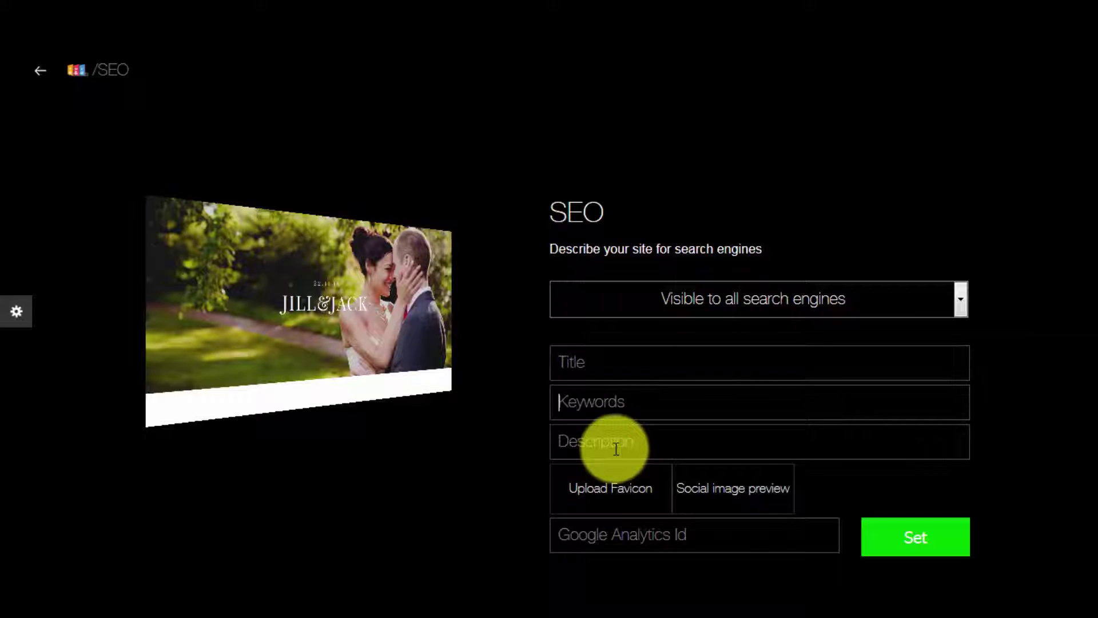
pyautogui.click(40, 71)
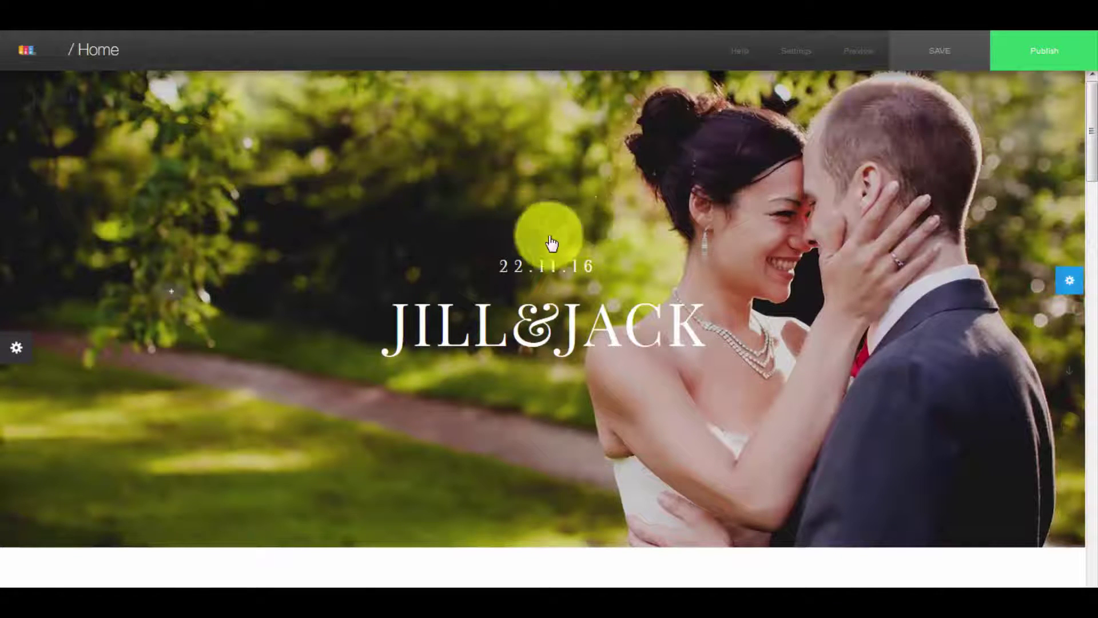
# Step: Add a new page based on The Location template, name it Wedding Location, and include its link in the site menu
pyautogui.click(89, 57)
pyautogui.click(259, 190)
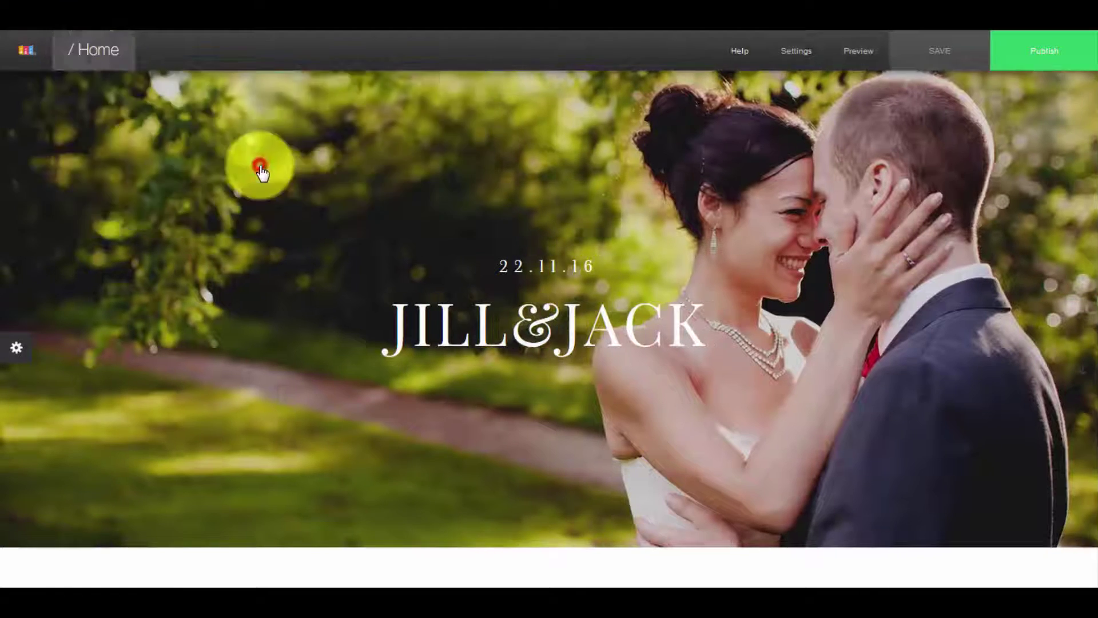
pyautogui.scroll(-4, 620, 277)
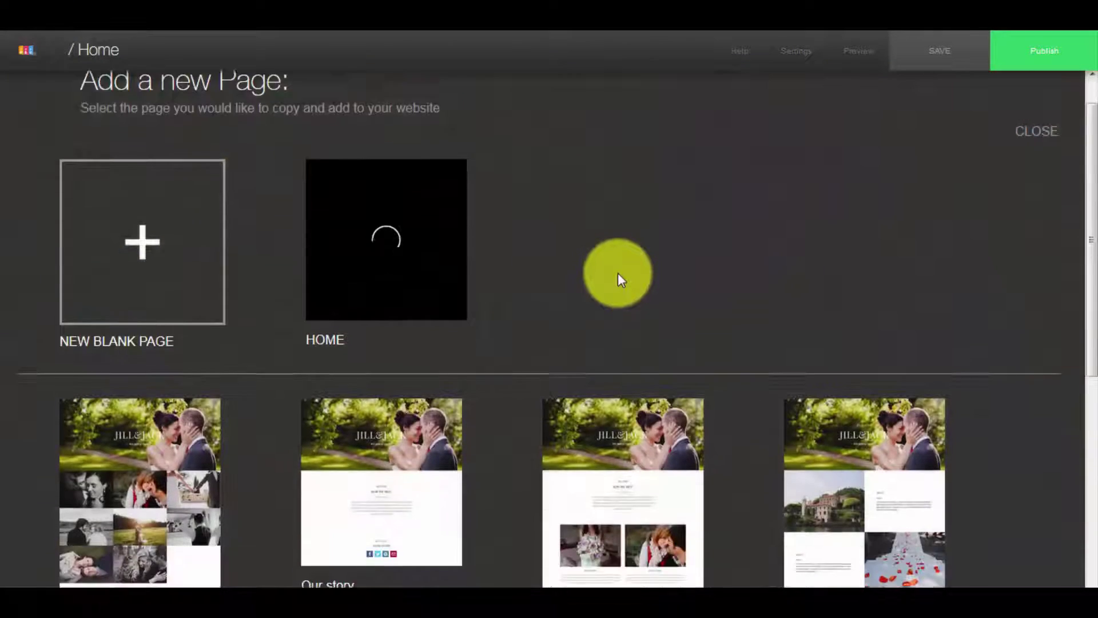
pyautogui.scroll(3, 621, 280)
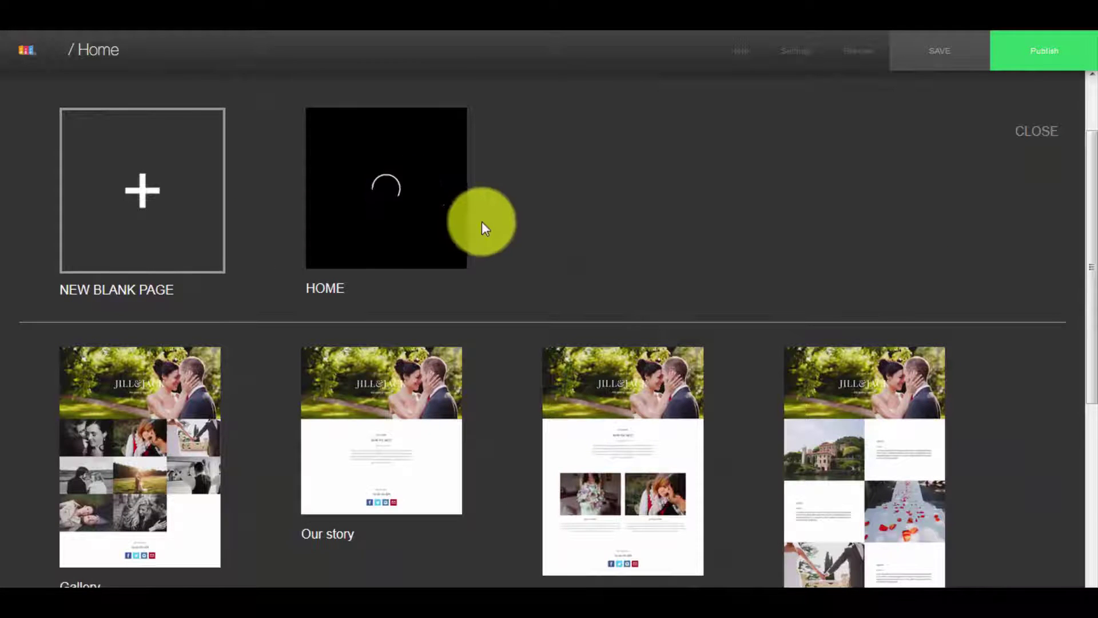
pyautogui.scroll(-3, 493, 238)
pyautogui.scroll(-3, 531, 324)
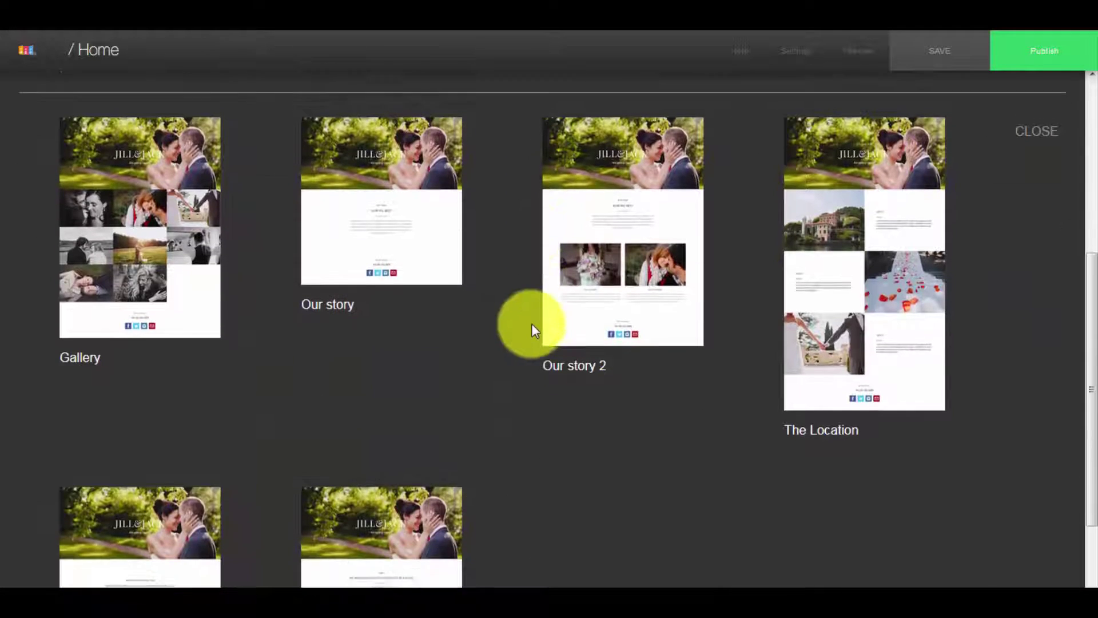
pyautogui.scroll(1, 605, 333)
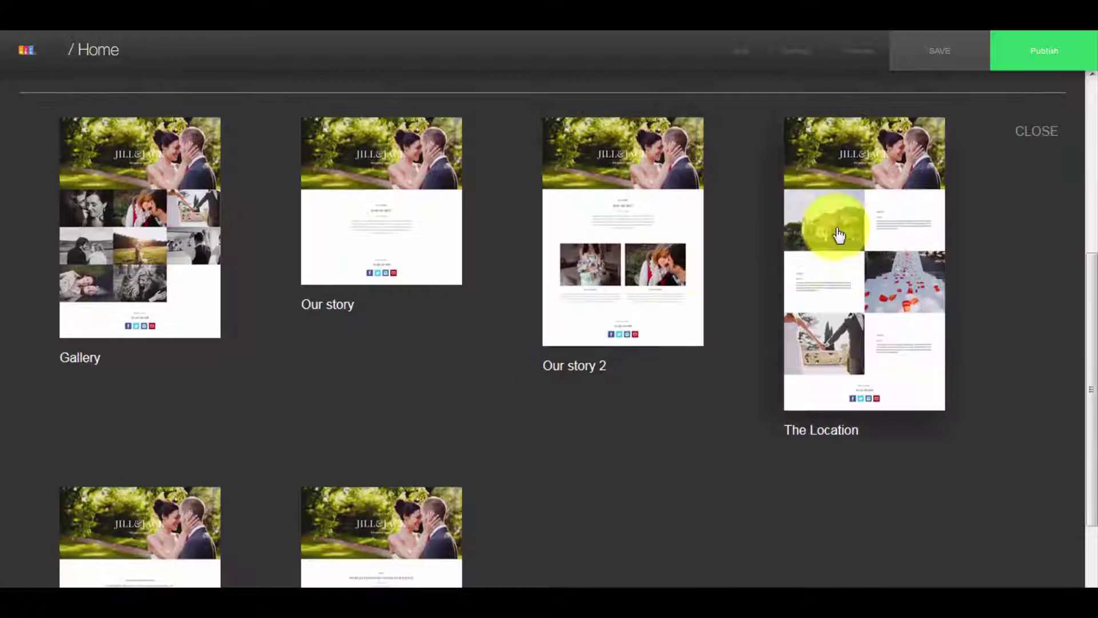
pyautogui.click(875, 250)
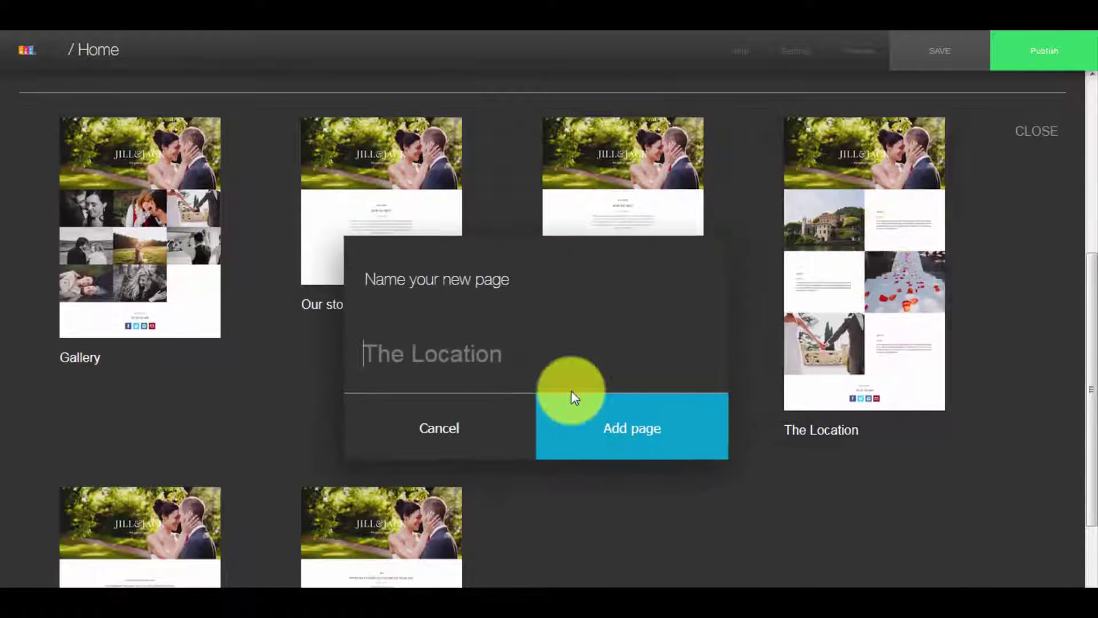
pyautogui.write('Wedding Location')
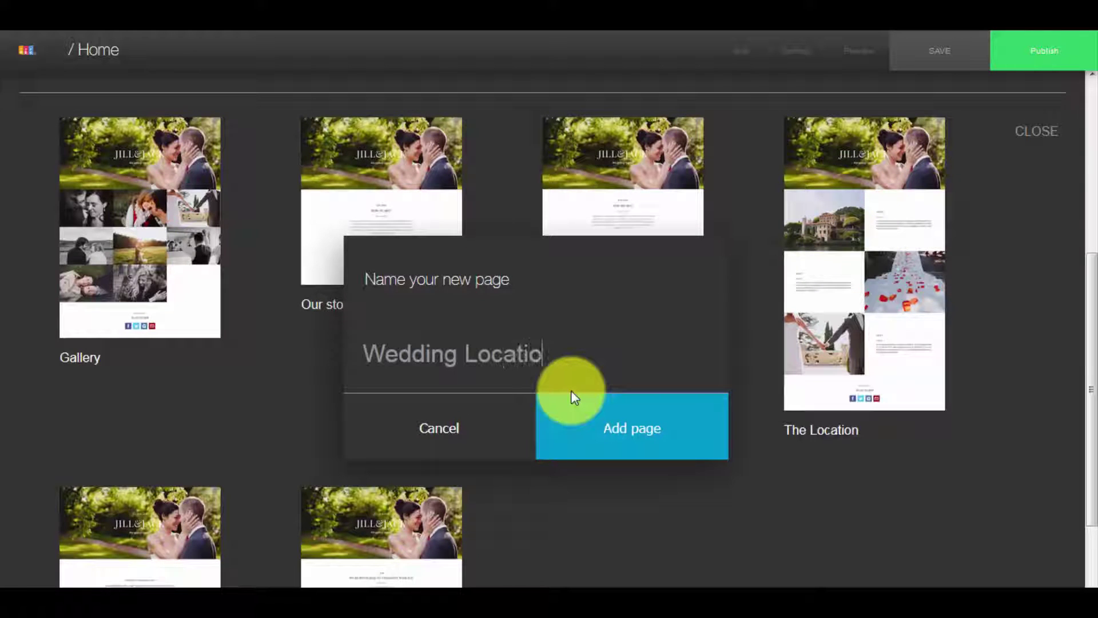
pyautogui.click(635, 432)
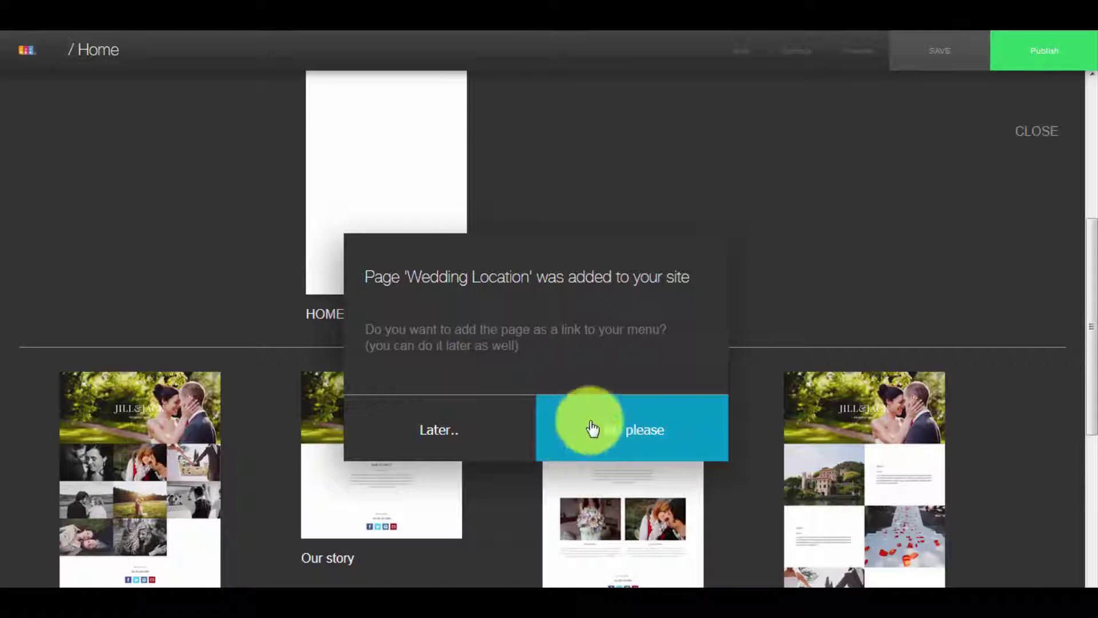
pyautogui.click(630, 434)
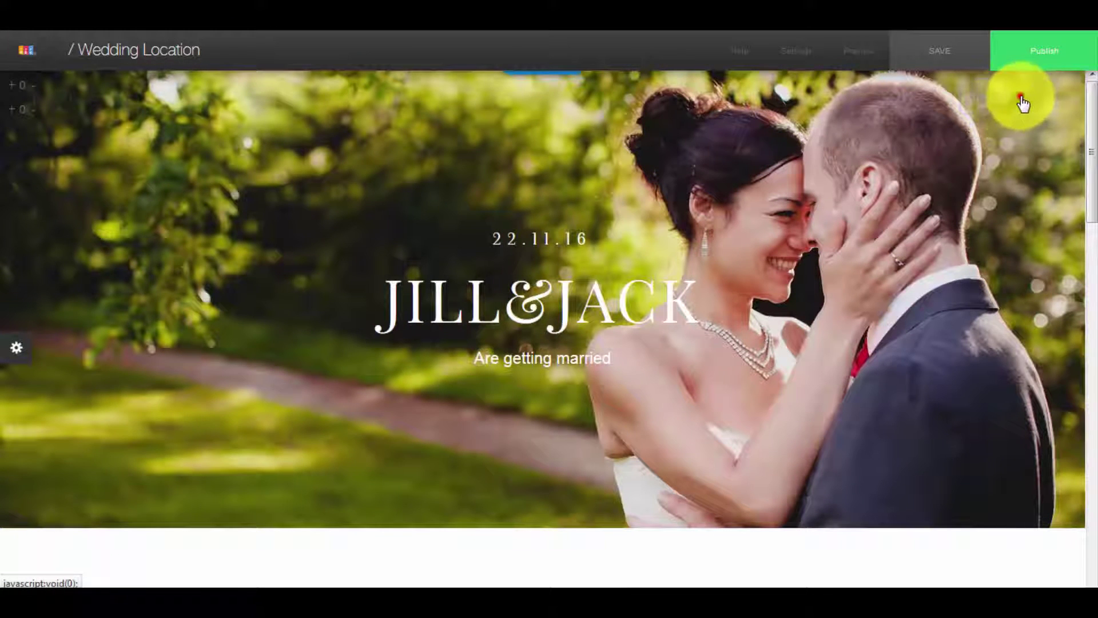
# Step: Edit the Wedding Location menu label, setting its text size to 21 and its style to bold
pyautogui.click(1022, 101)
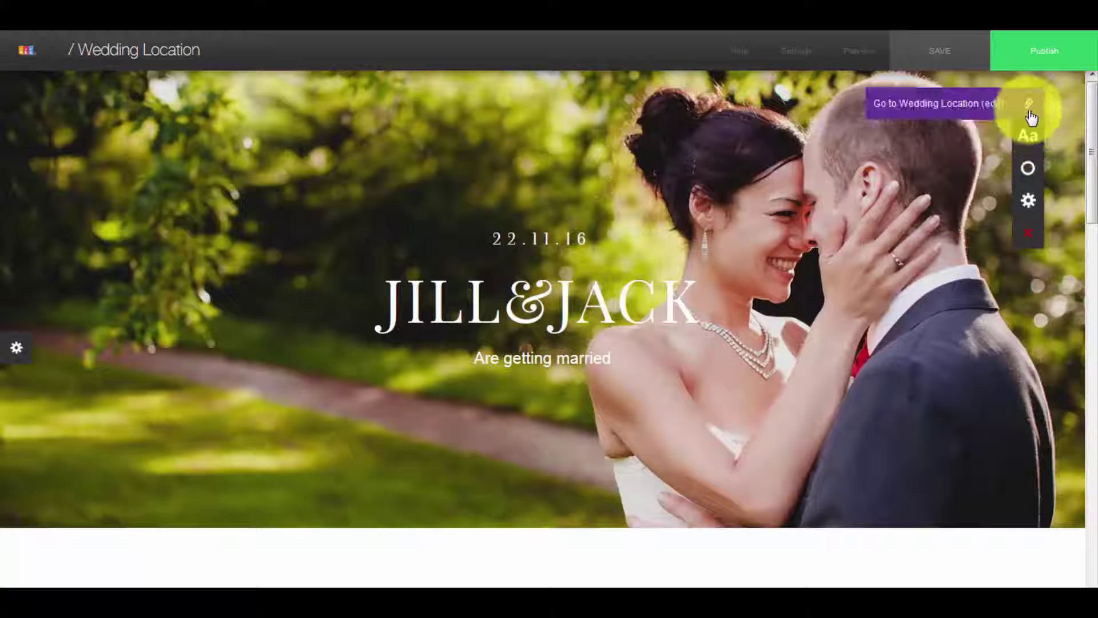
pyautogui.moveTo(1030, 105)
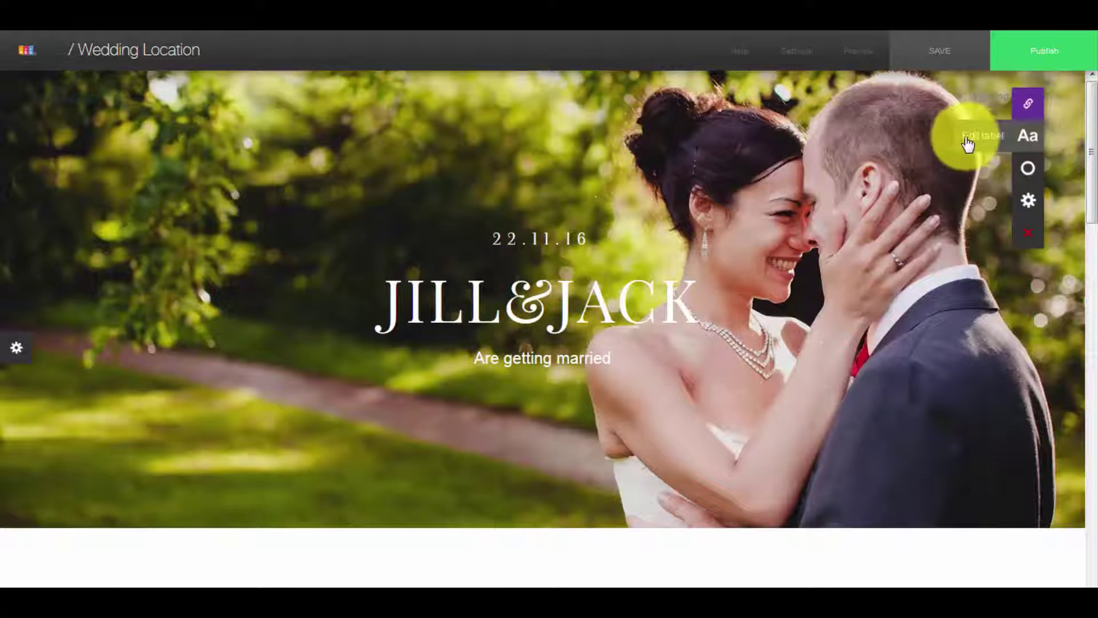
pyautogui.click(983, 137)
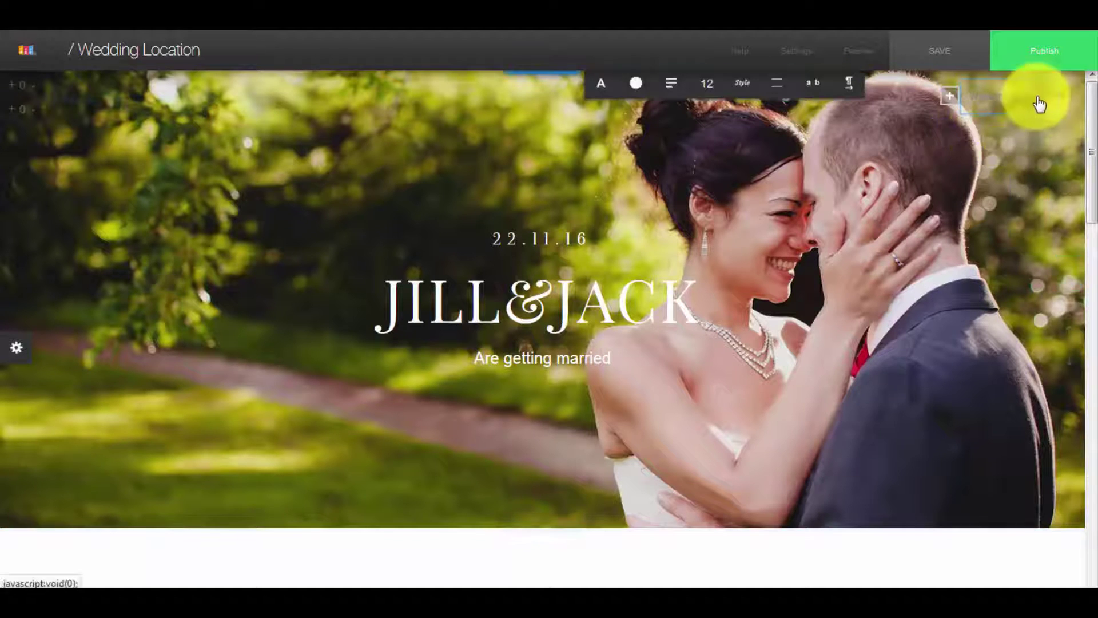
pyautogui.tripleClick(1007, 106)
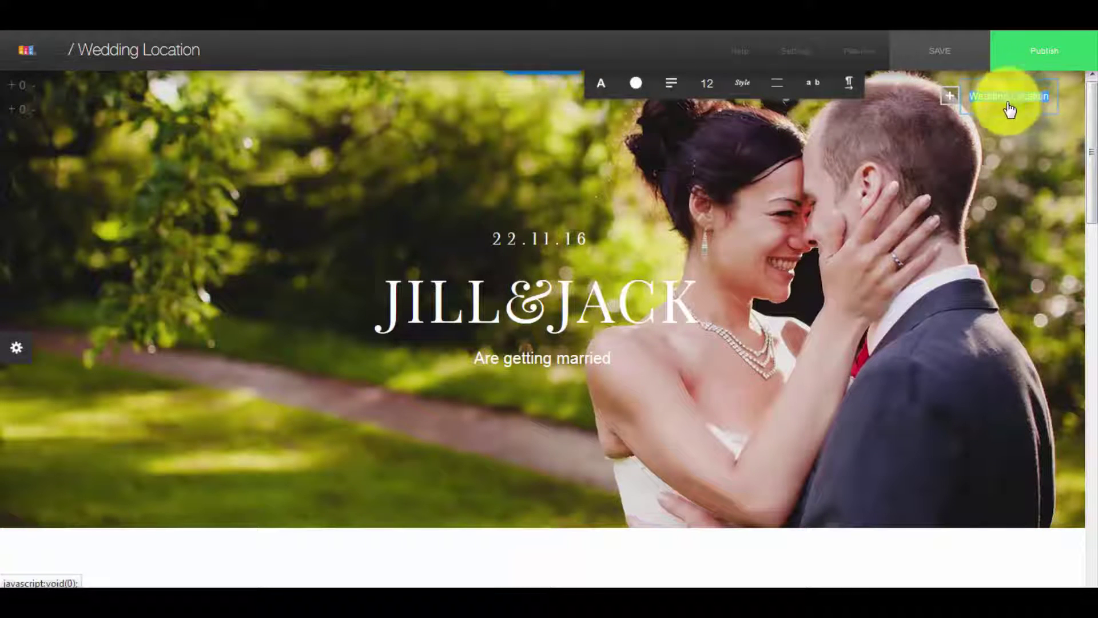
pyautogui.click(636, 84)
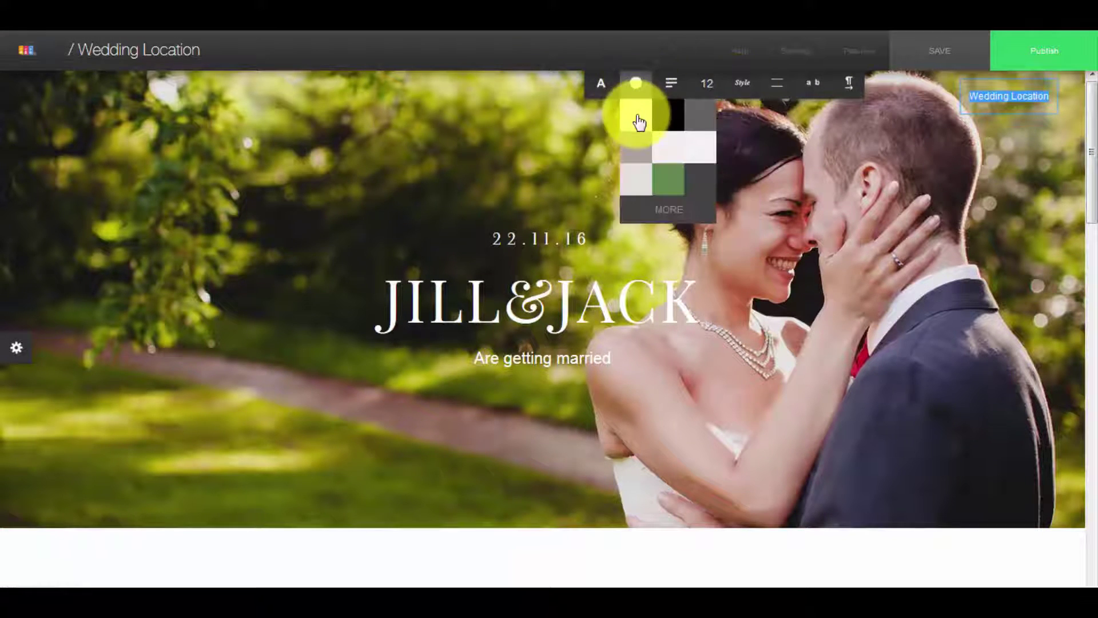
pyautogui.moveTo(708, 86)
pyautogui.click(707, 115)
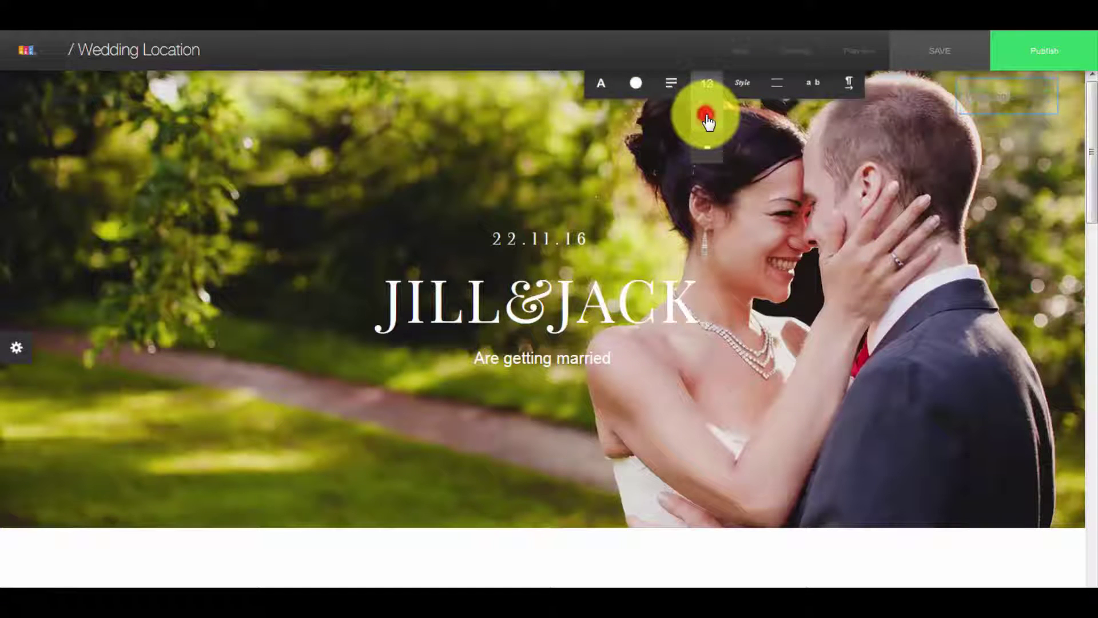
pyautogui.moveTo(743, 90)
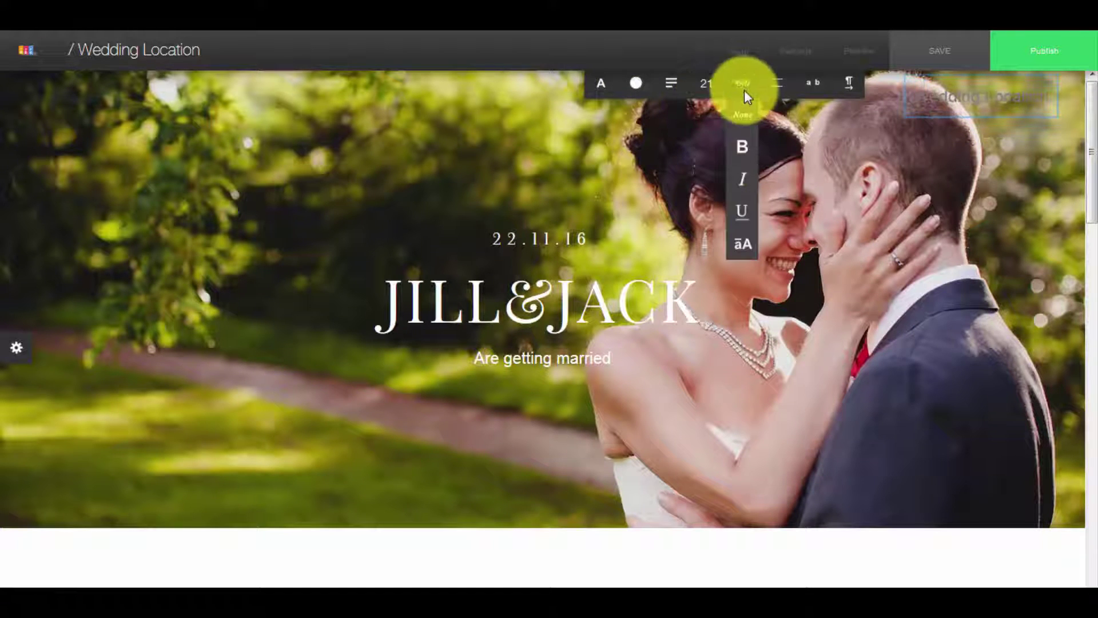
pyautogui.click(742, 143)
# Step: Try Montserrat on the Wedding Location menu label, and set its font to Raleway Heavy from the extended font list
pyautogui.moveTo(614, 88)
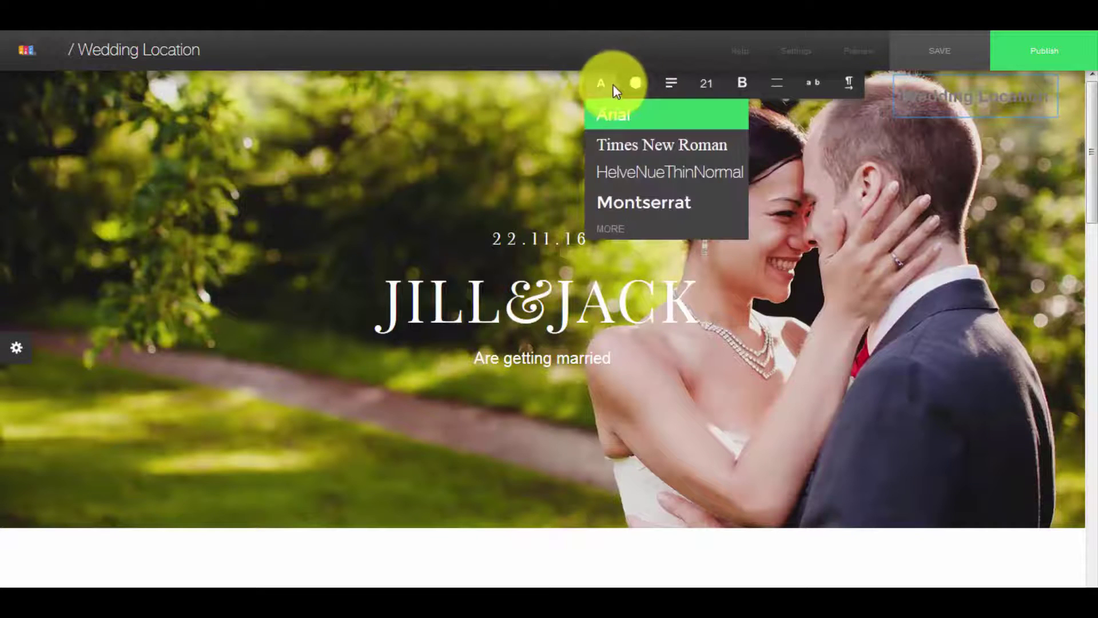
pyautogui.click(641, 209)
pyautogui.click(623, 227)
pyautogui.scroll(-3, 651, 244)
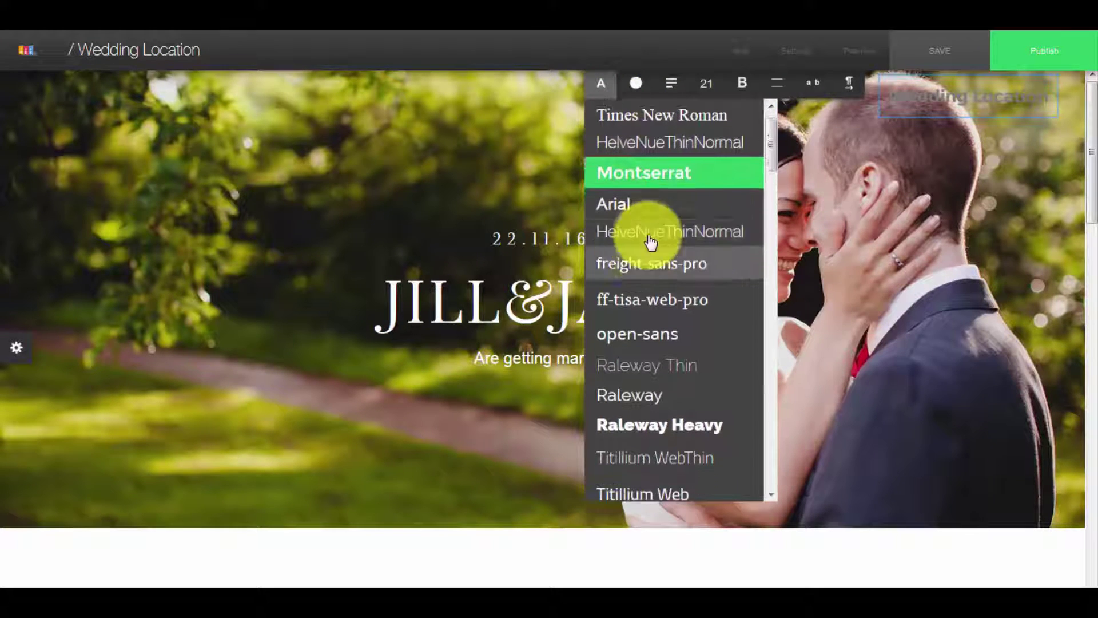
pyautogui.scroll(-1, 657, 321)
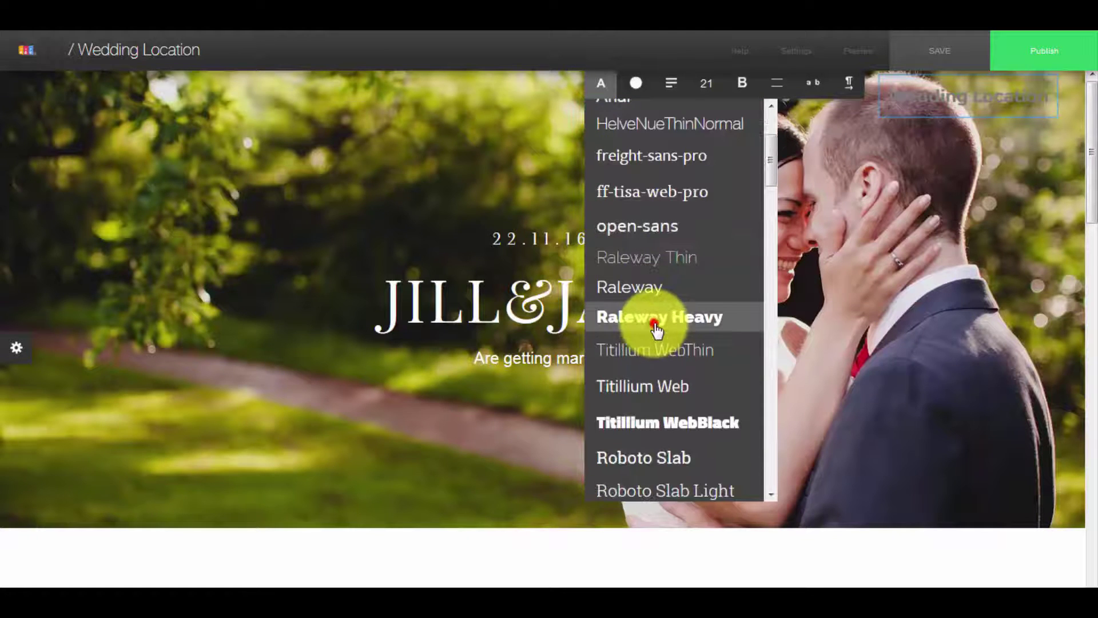
pyautogui.click(656, 324)
# Step: Try green and dark grey on the Wedding Location menu label, and set its text colour to black
pyautogui.moveTo(638, 82)
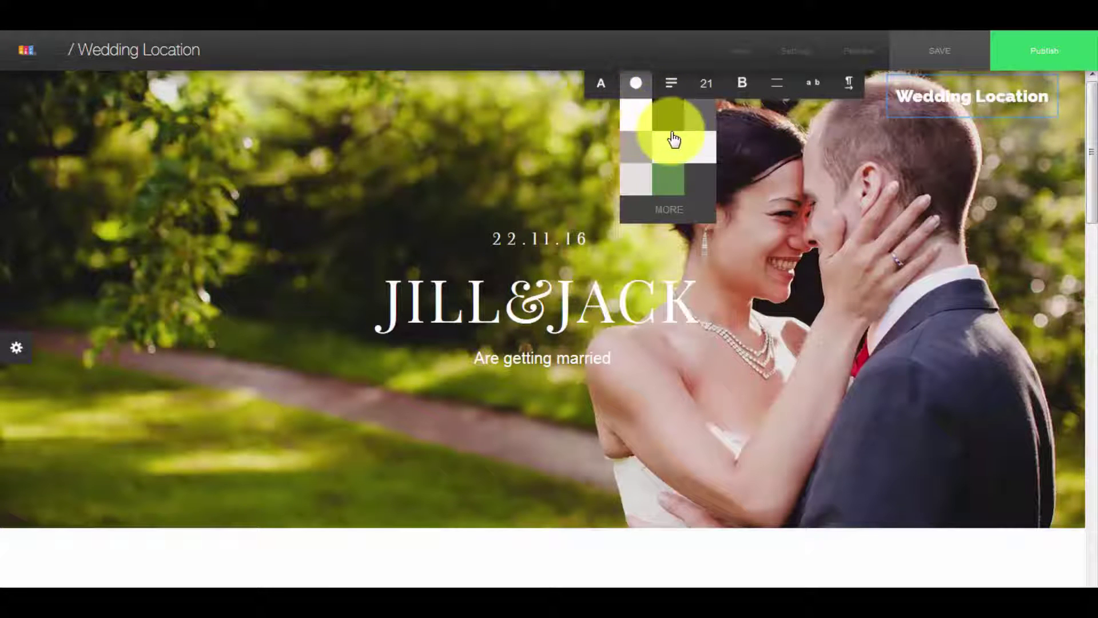
pyautogui.click(668, 175)
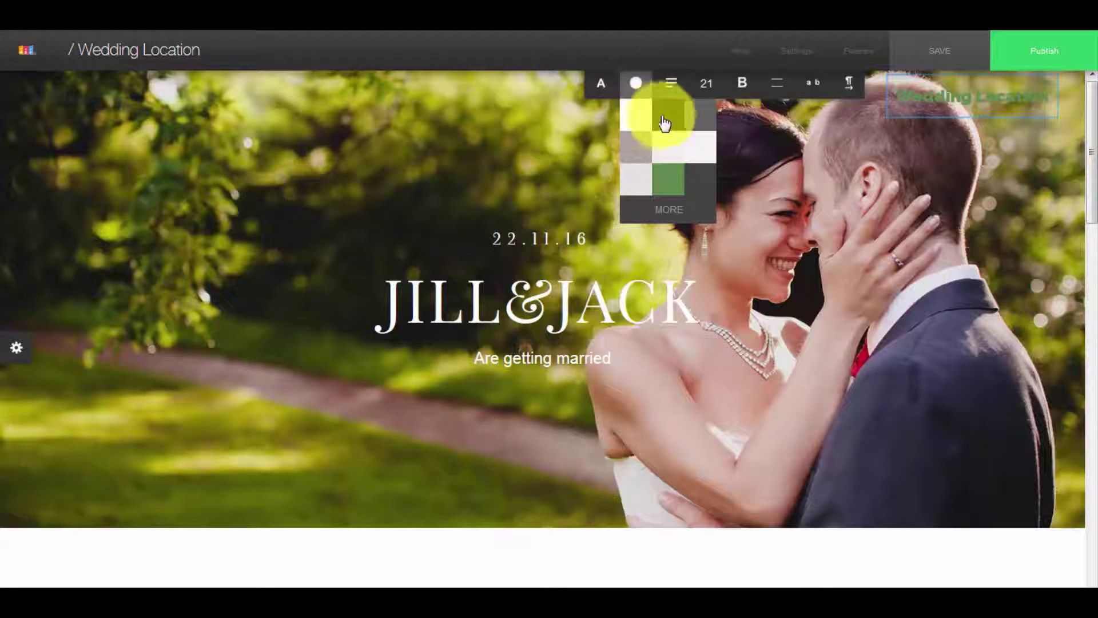
pyautogui.click(700, 114)
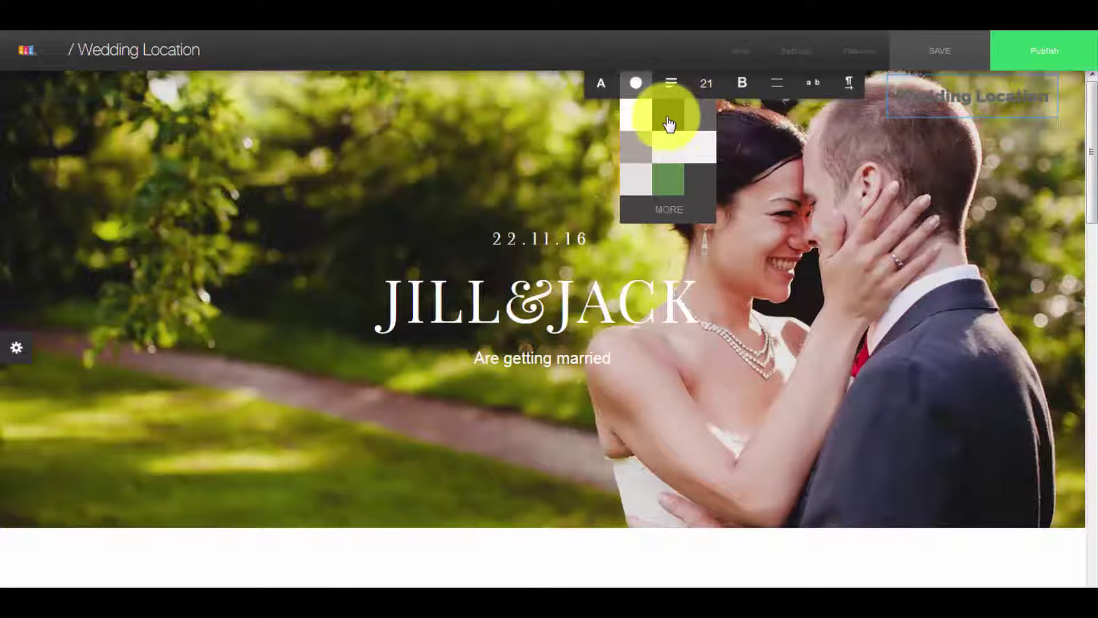
# Step: Look through the Wedding Location page down to its phone number and social links, and return to the opening image
pyautogui.scroll(-8, 908, 215)
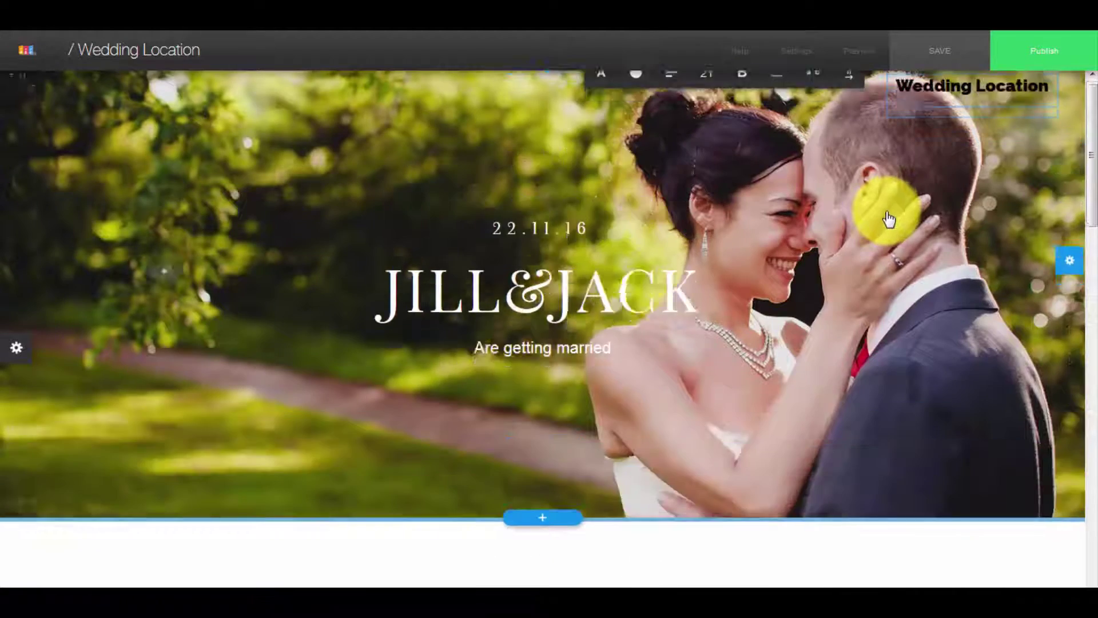
pyautogui.scroll(-10, 888, 217)
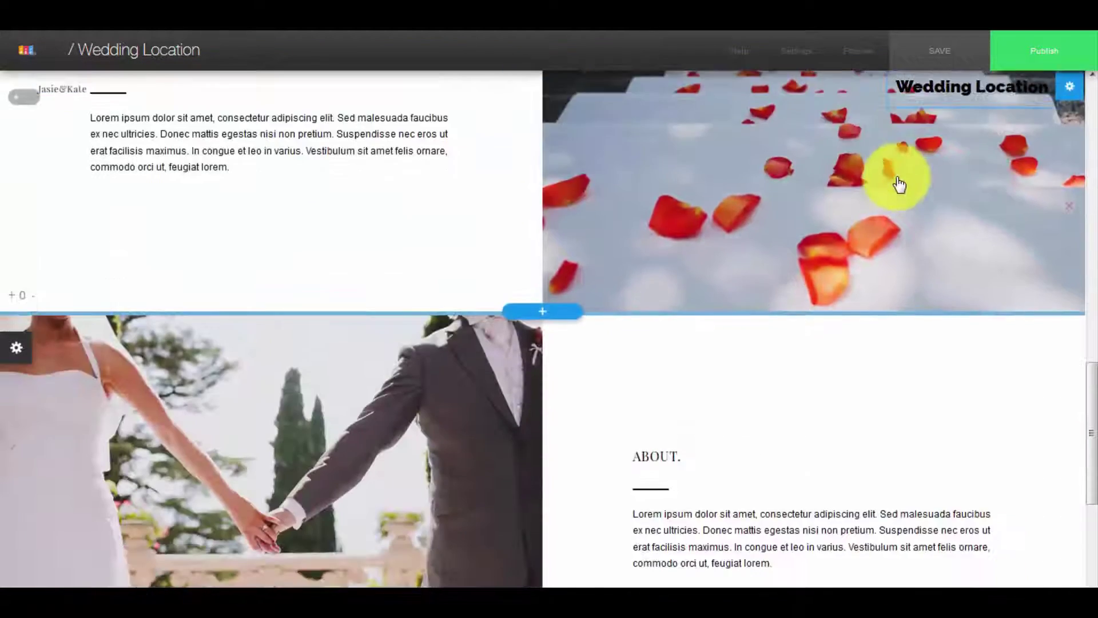
pyautogui.scroll(-1, 894, 159)
pyautogui.scroll(4, 886, 155)
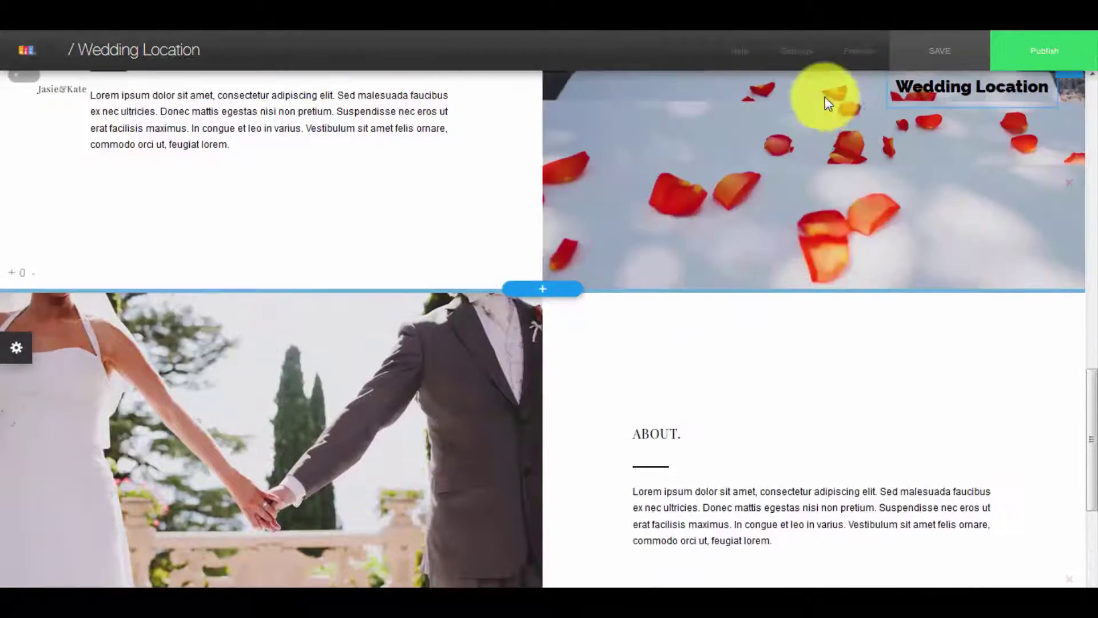
pyautogui.scroll(-5, 826, 99)
pyautogui.moveTo(850, 50)
pyautogui.scroll(-2, 902, 113)
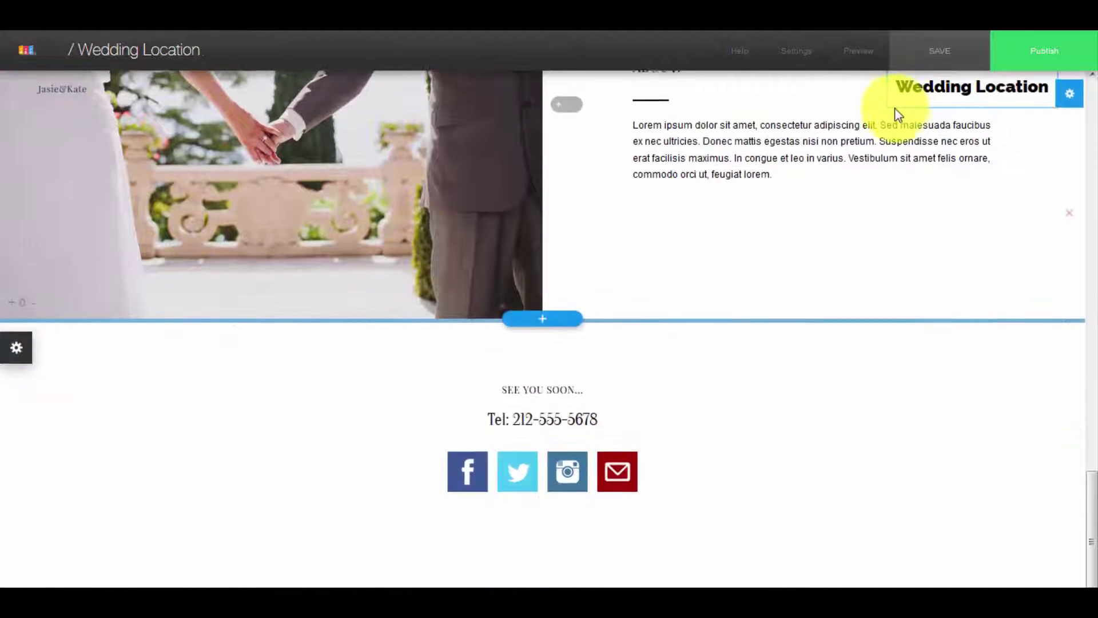
pyautogui.scroll(10, 914, 152)
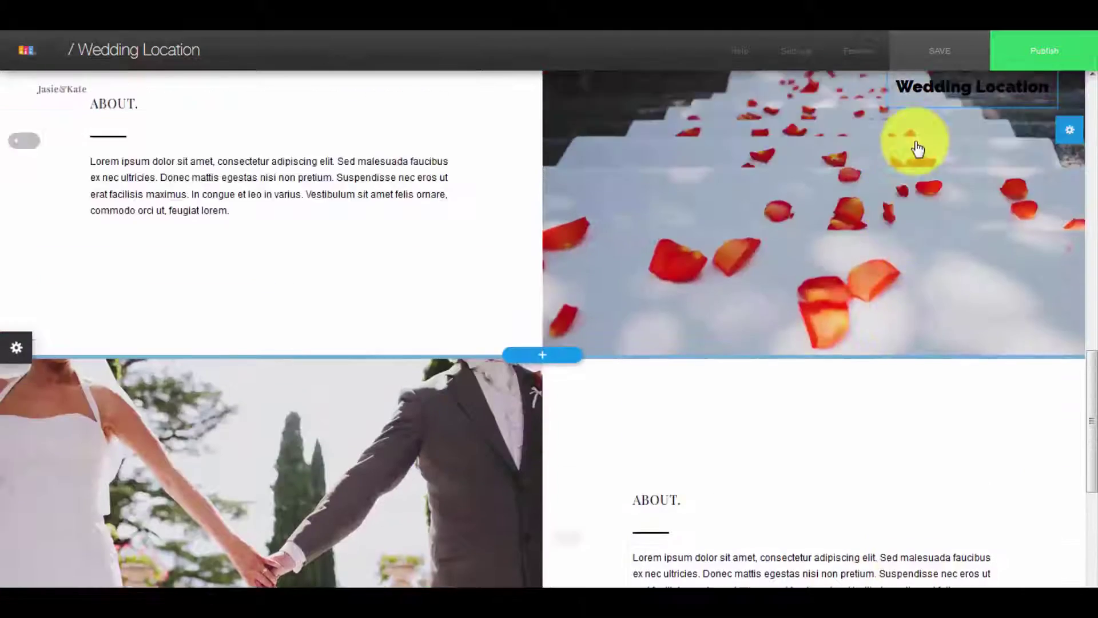
pyautogui.scroll(10, 961, 111)
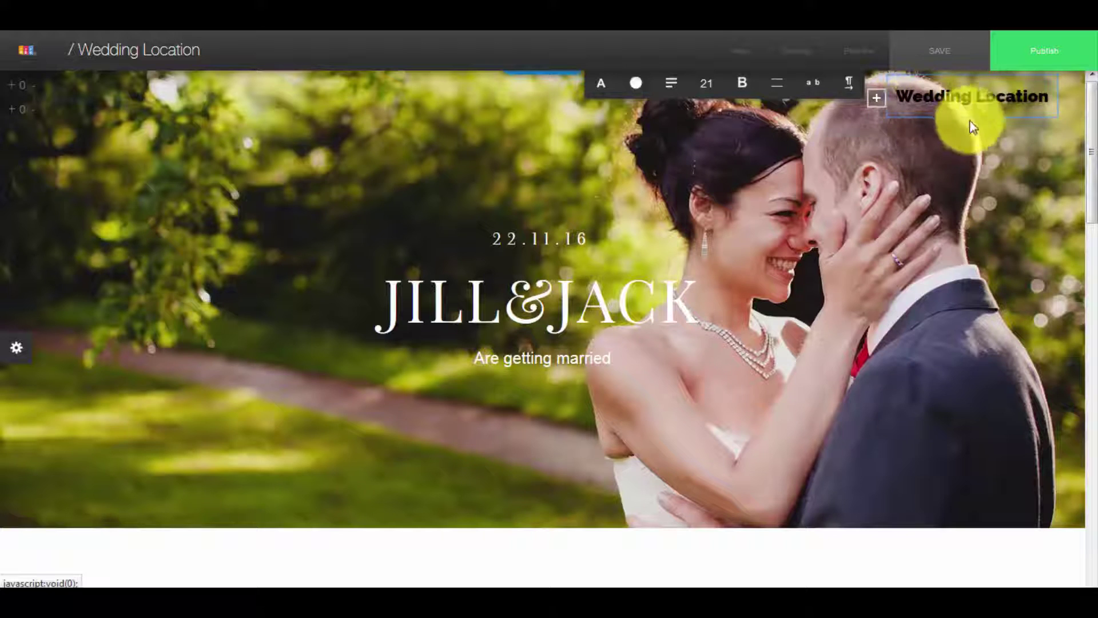
# Step: Open the website menu's settings from the Wedding Location menu label and show all its menu layout types
pyautogui.click(969, 141)
pyautogui.click(1029, 106)
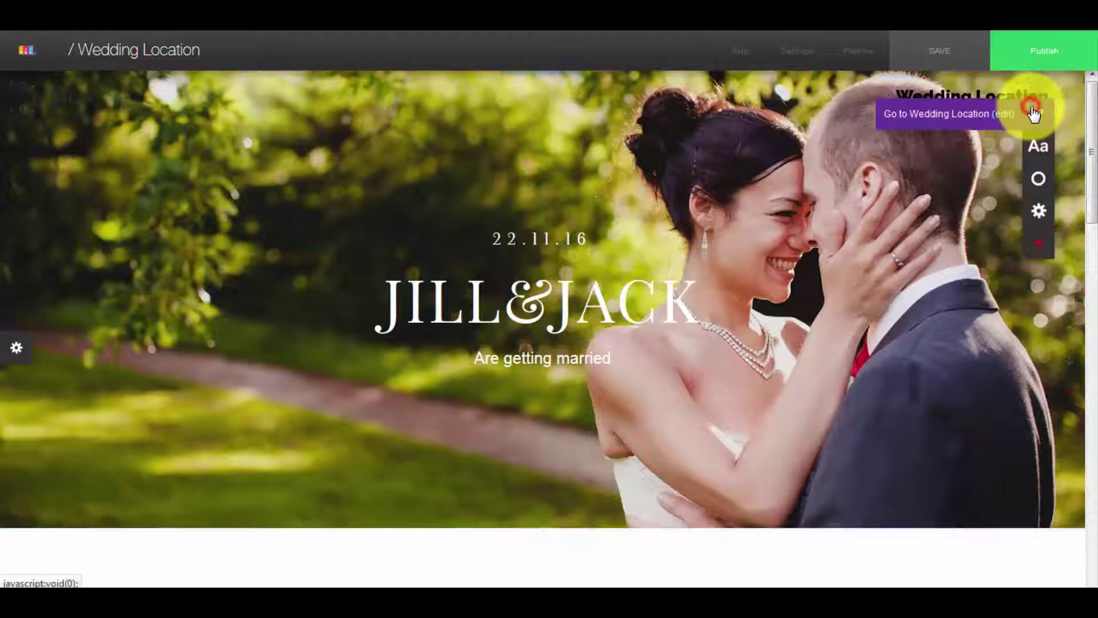
pyautogui.click(1040, 211)
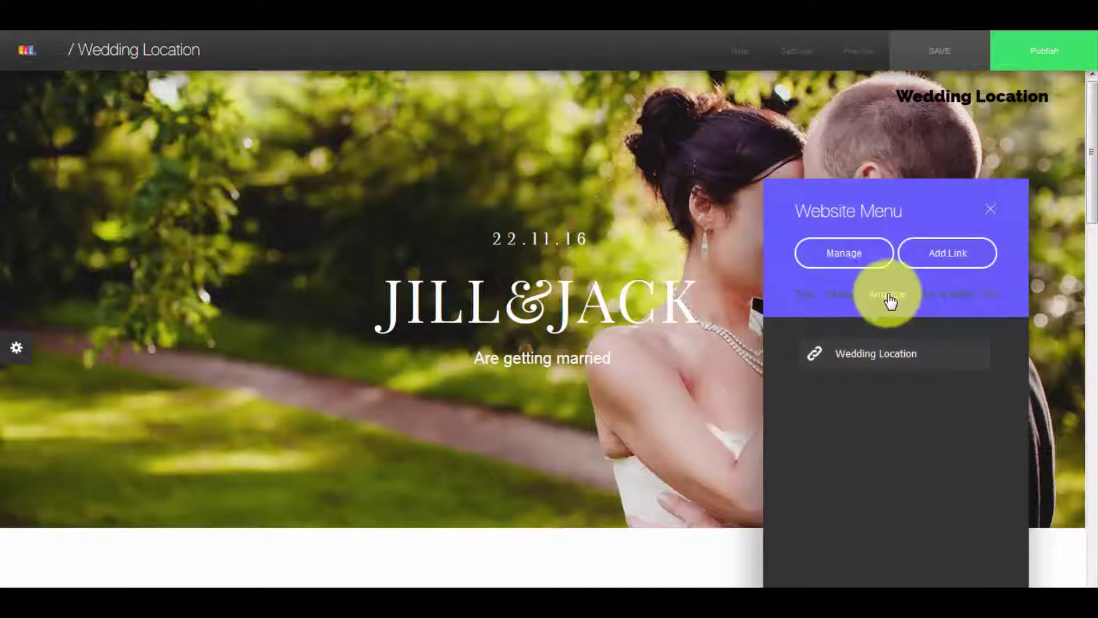
pyautogui.click(807, 294)
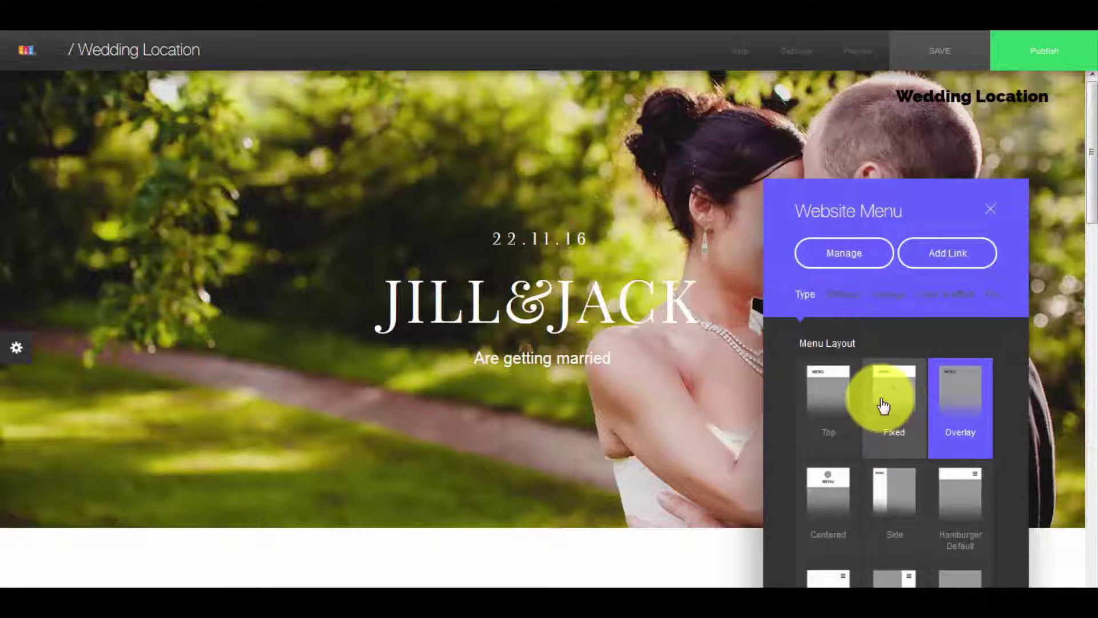
pyautogui.moveTo(846, 208); pyautogui.dragTo(798, 67)
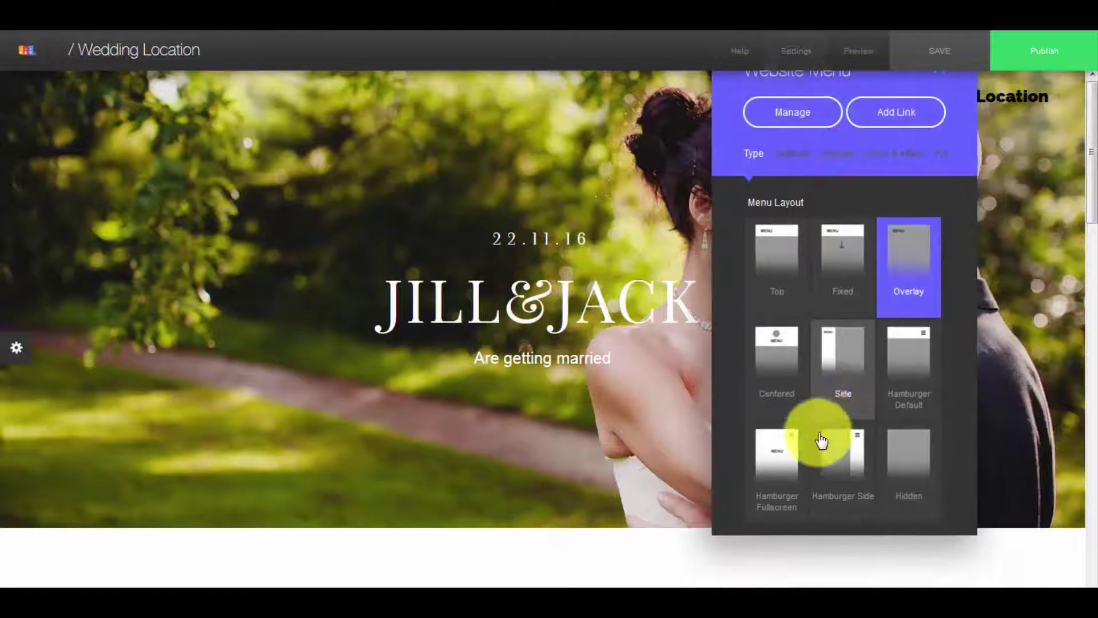
# Step: Try the Hamburger, Centered, Hidden, Top and other menu layouts, and set the website menu's layout to Fixed
pyautogui.click(913, 371)
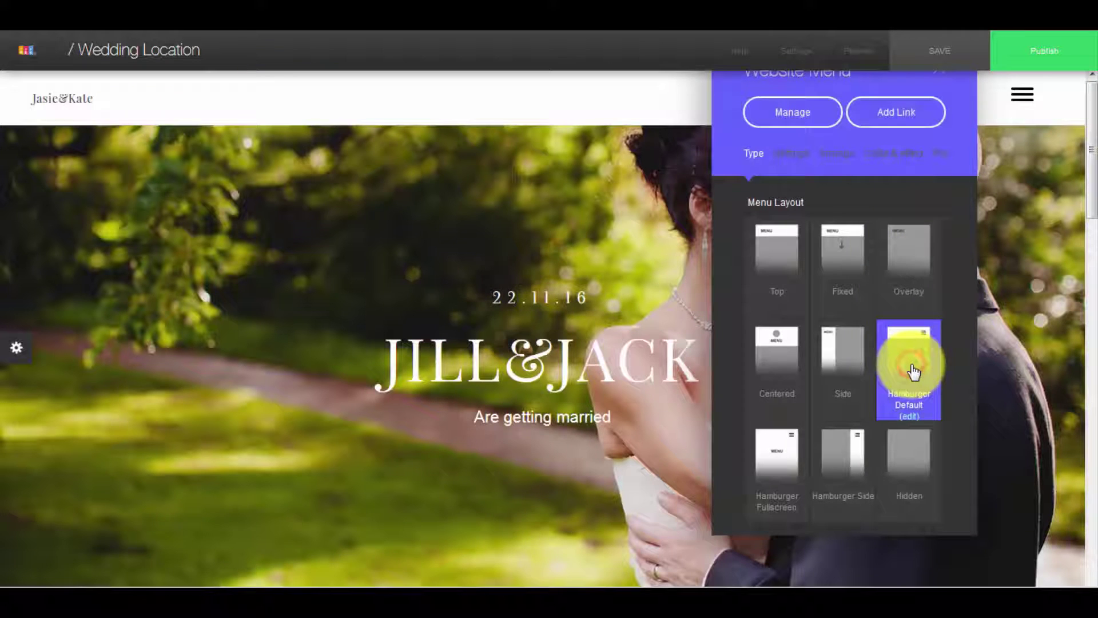
pyautogui.click(793, 384)
pyautogui.click(837, 458)
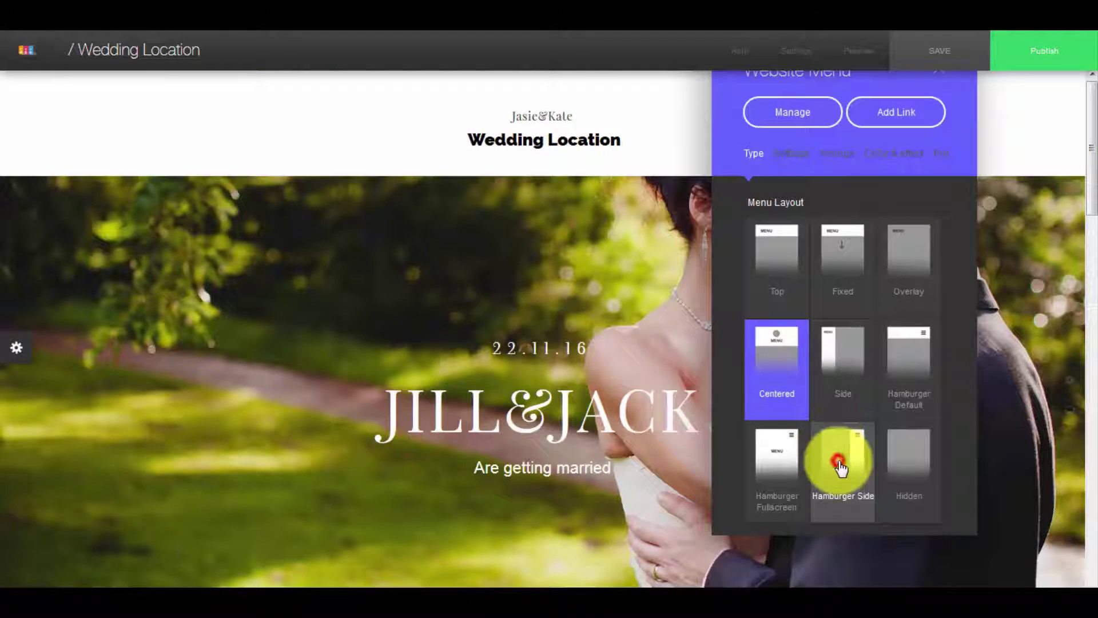
pyautogui.click(904, 458)
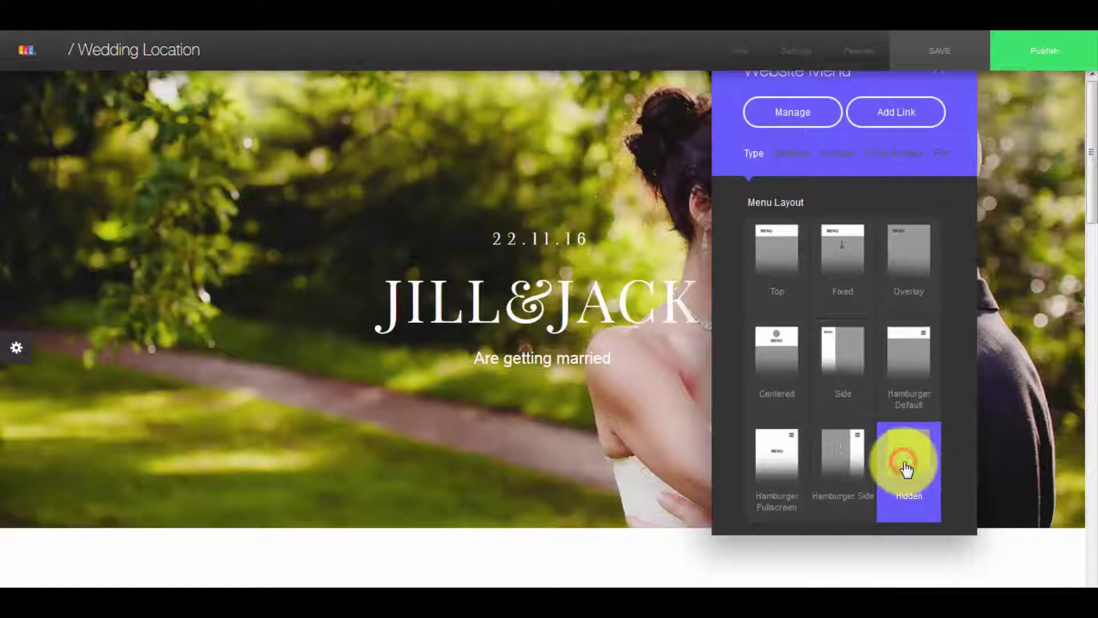
pyautogui.click(777, 458)
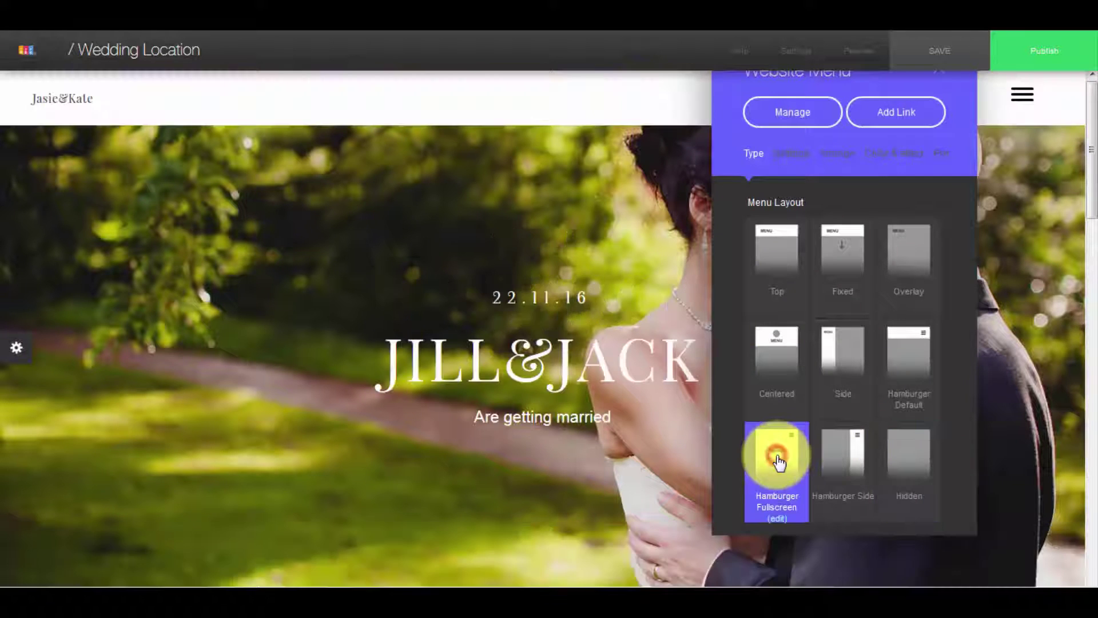
pyautogui.click(766, 369)
pyautogui.click(788, 286)
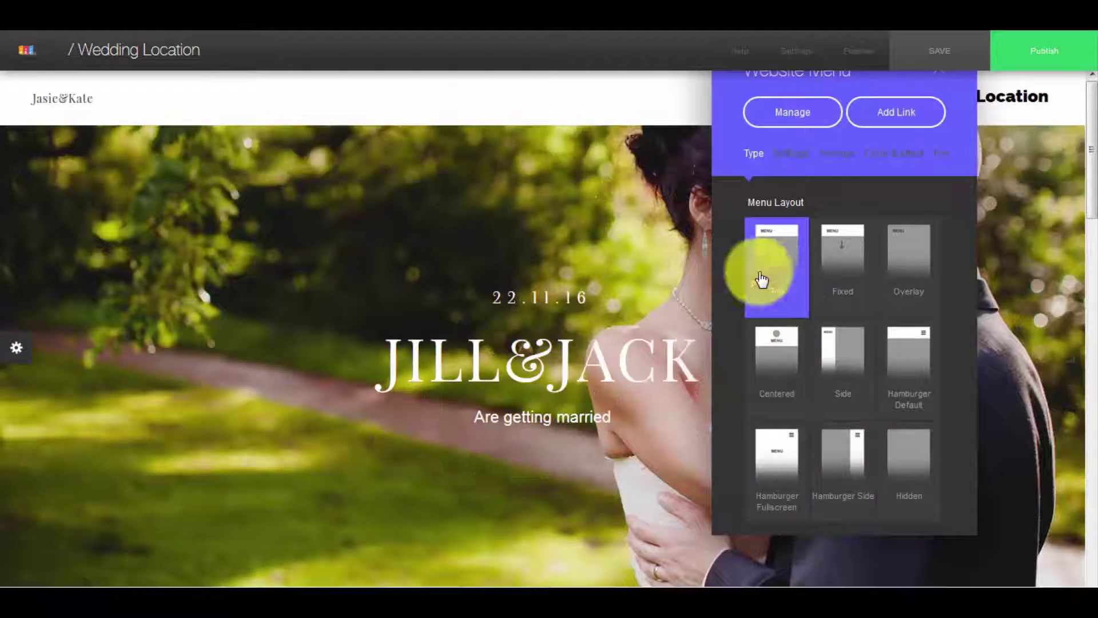
pyautogui.click(887, 285)
pyautogui.click(847, 284)
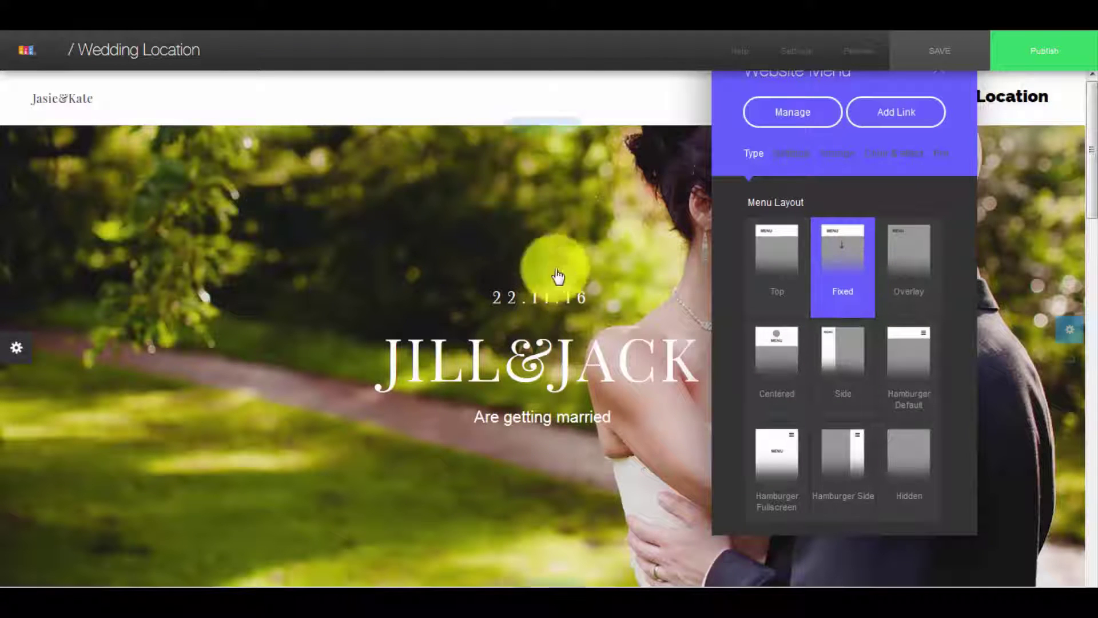
# Step: Try showing the subtitle and logo in the website menu, and hide its title, subtitle and logo
pyautogui.click(801, 155)
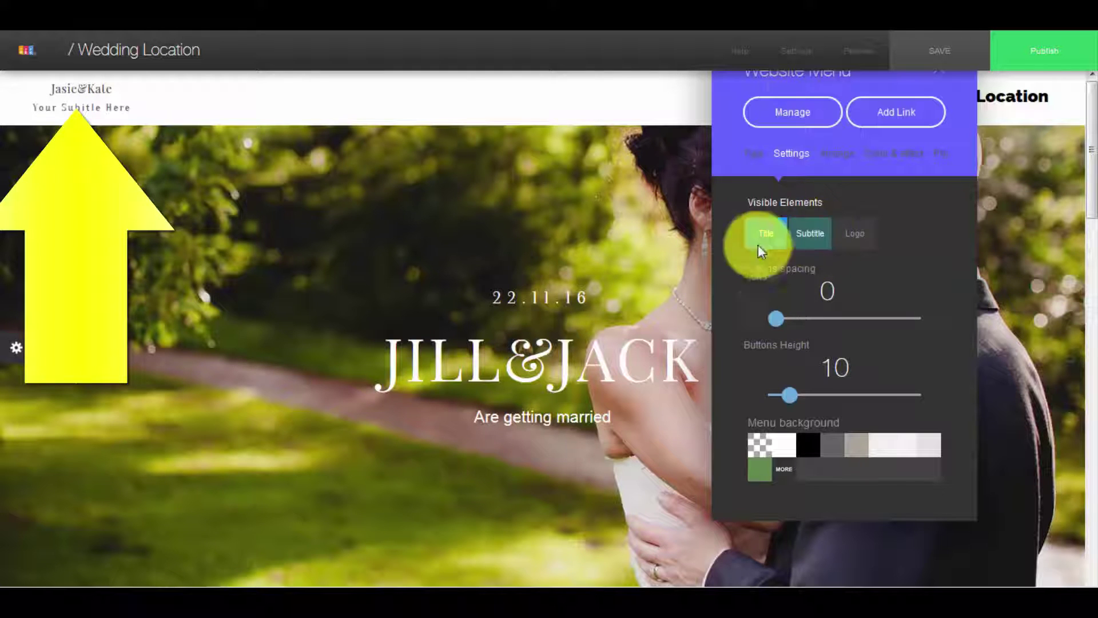
pyautogui.moveTo(804, 75); pyautogui.dragTo(878, 135)
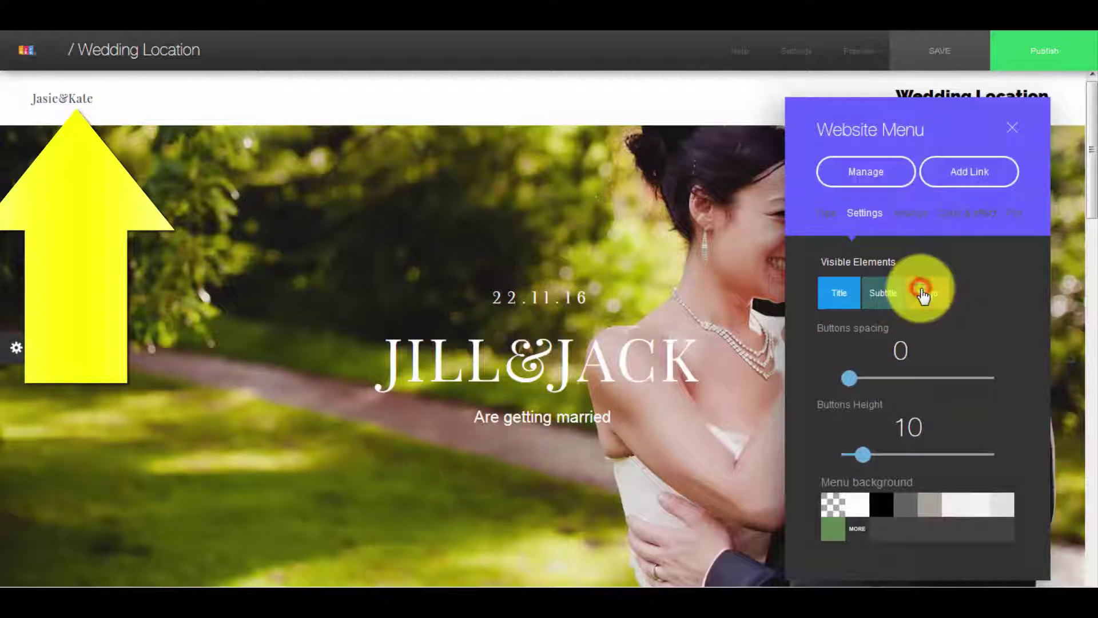
pyautogui.click(900, 307)
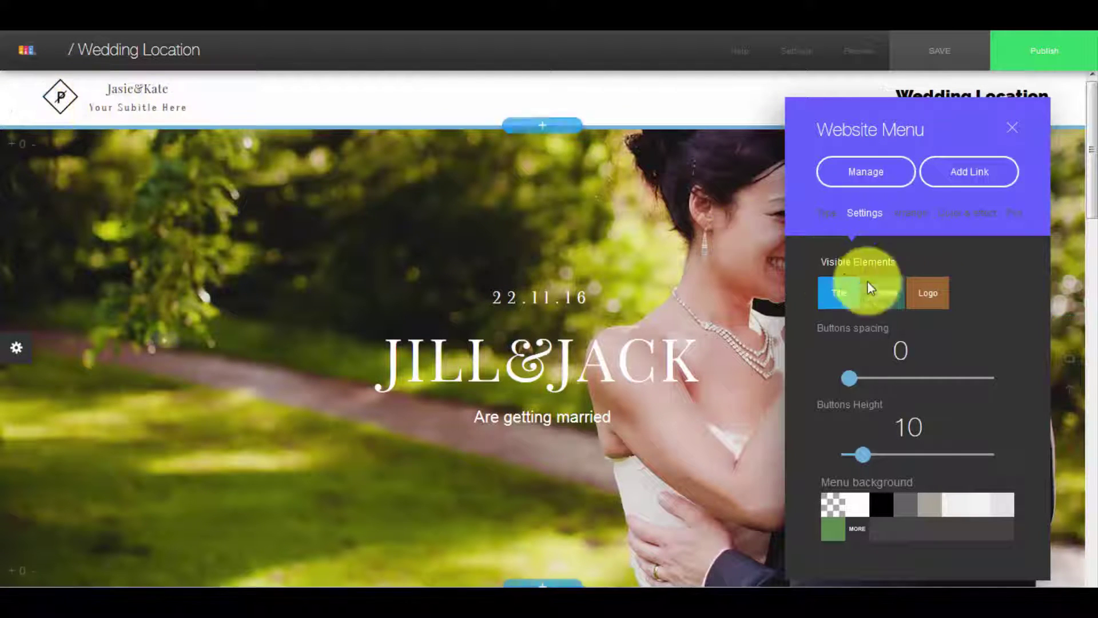
pyautogui.click(927, 295)
pyautogui.click(892, 301)
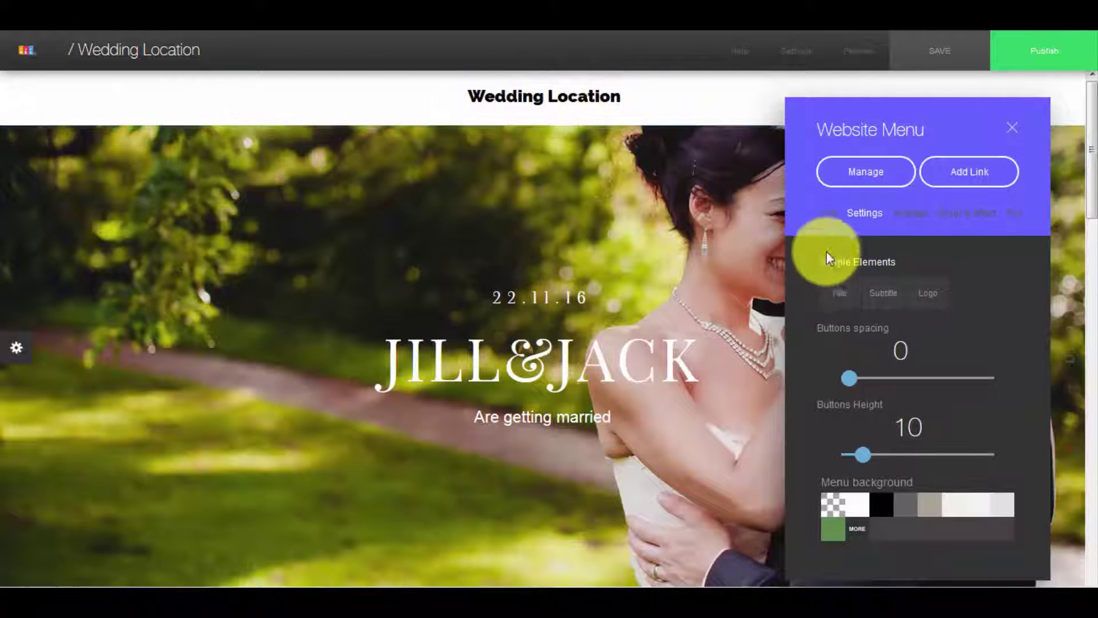
# Step: Apply the Color Slide effect to the website menu's buttons
pyautogui.click(913, 216)
pyautogui.click(965, 214)
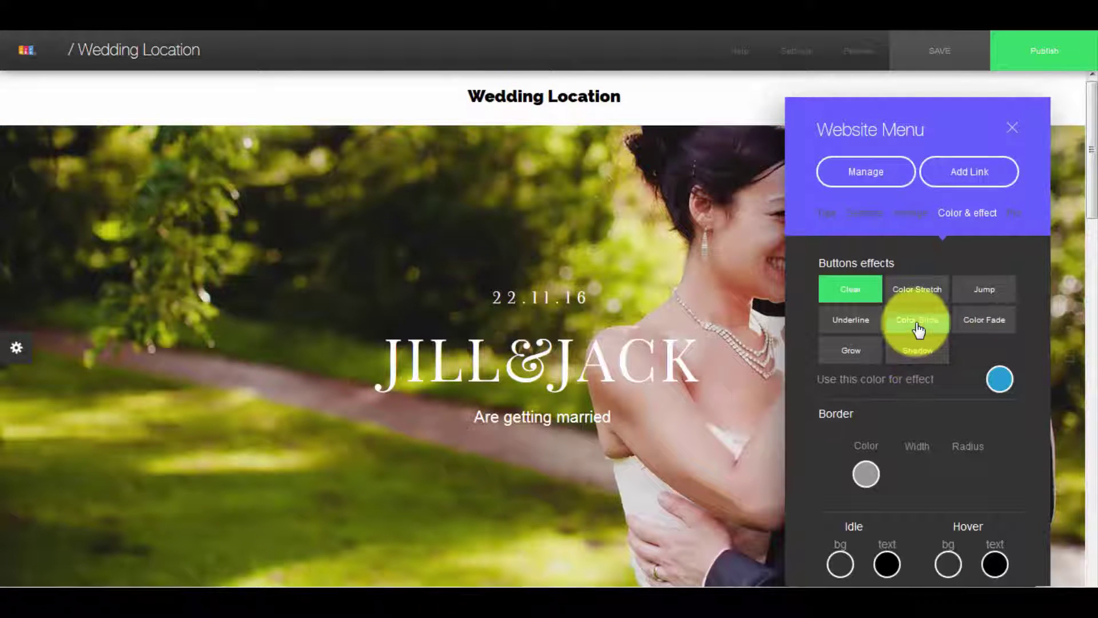
pyautogui.click(917, 321)
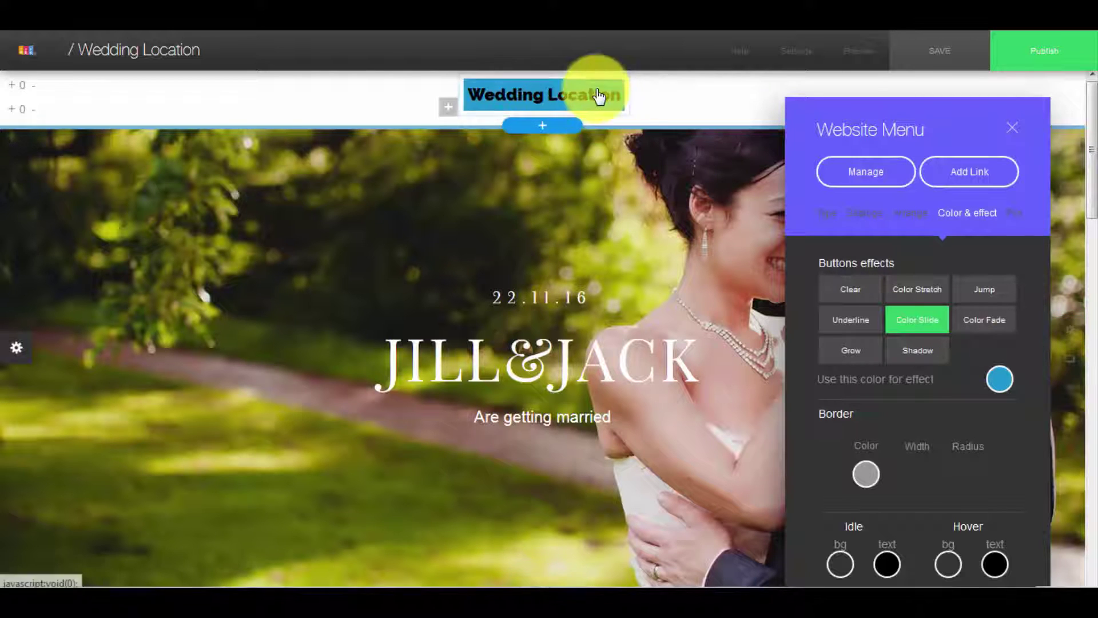
# Step: Set the menu buttons' effect colour to a semi-transparent blue, rgba(44, 55, 151, 0.58)
pyautogui.click(1001, 384)
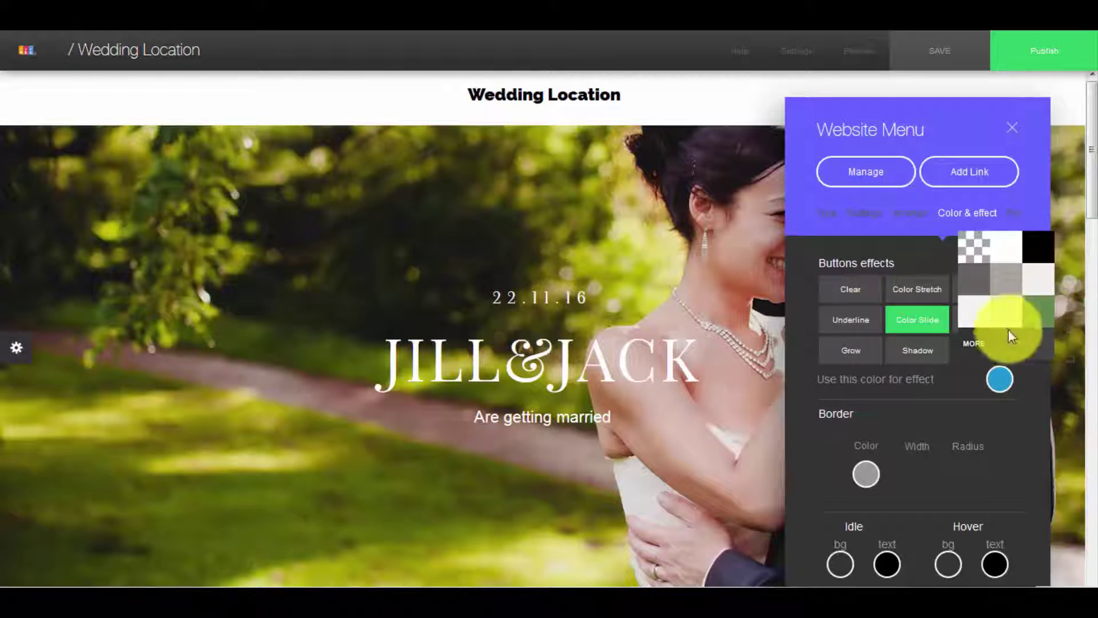
pyautogui.click(972, 343)
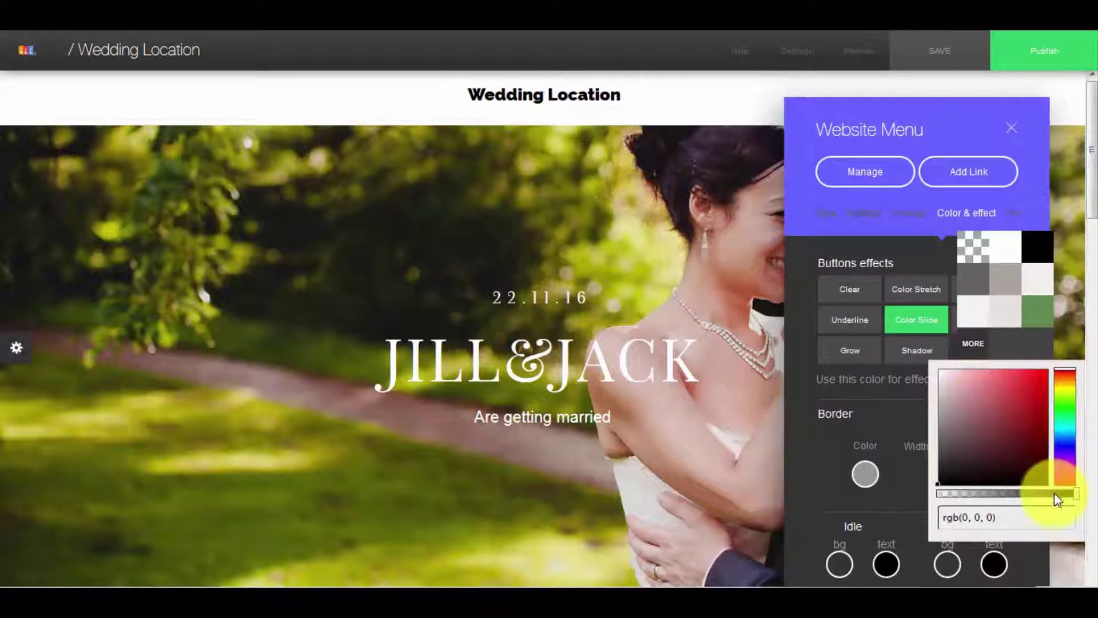
pyautogui.moveTo(1055, 494); pyautogui.dragTo(1023, 486)
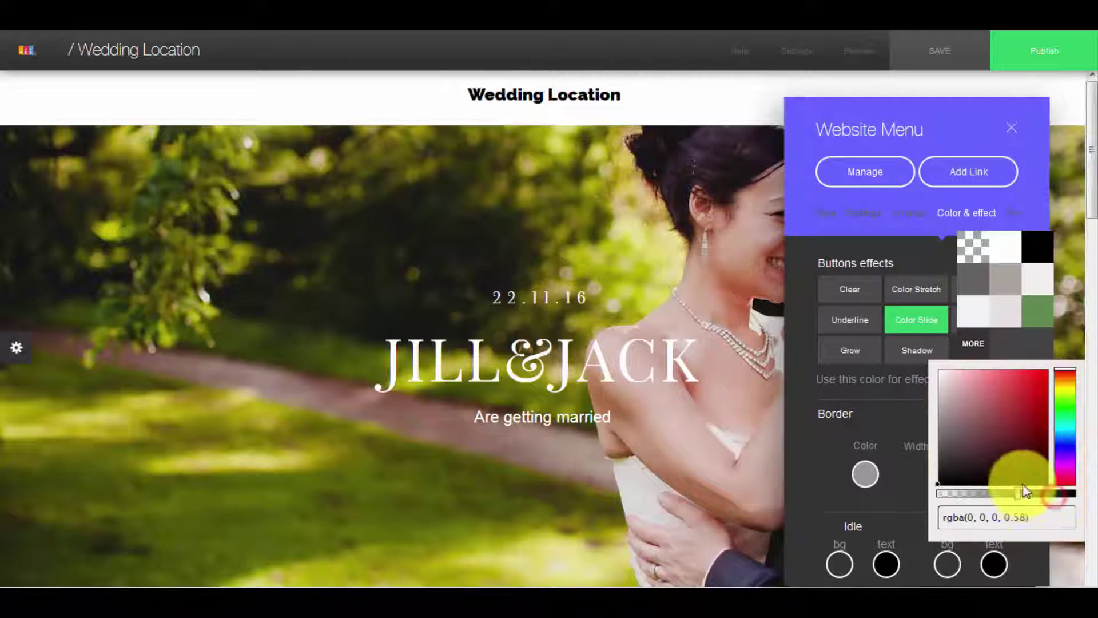
pyautogui.click(1015, 416)
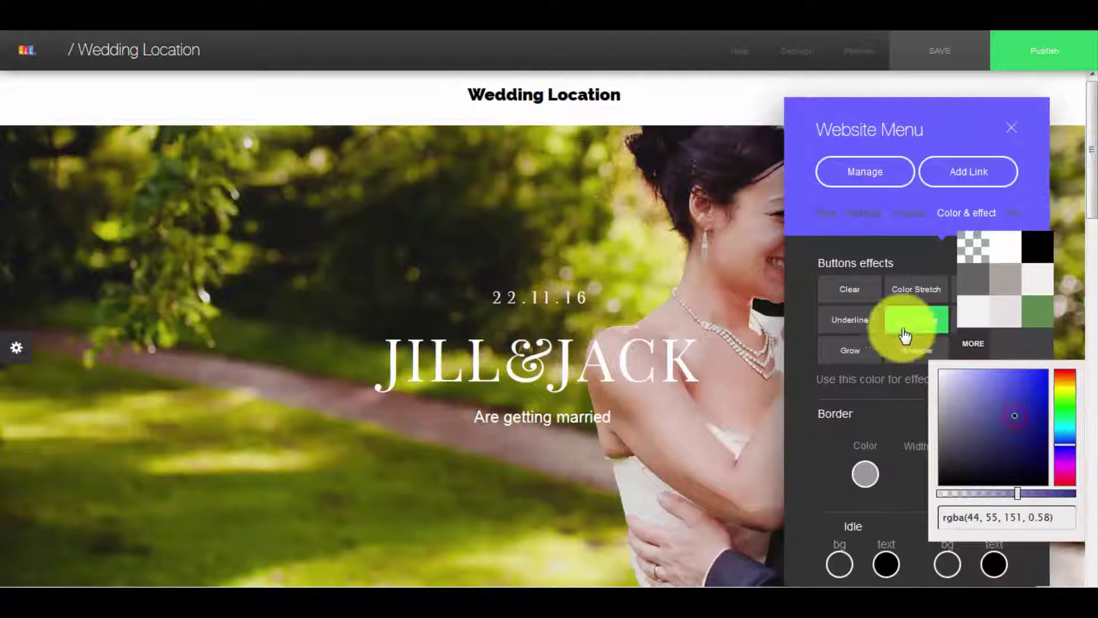
pyautogui.click(715, 291)
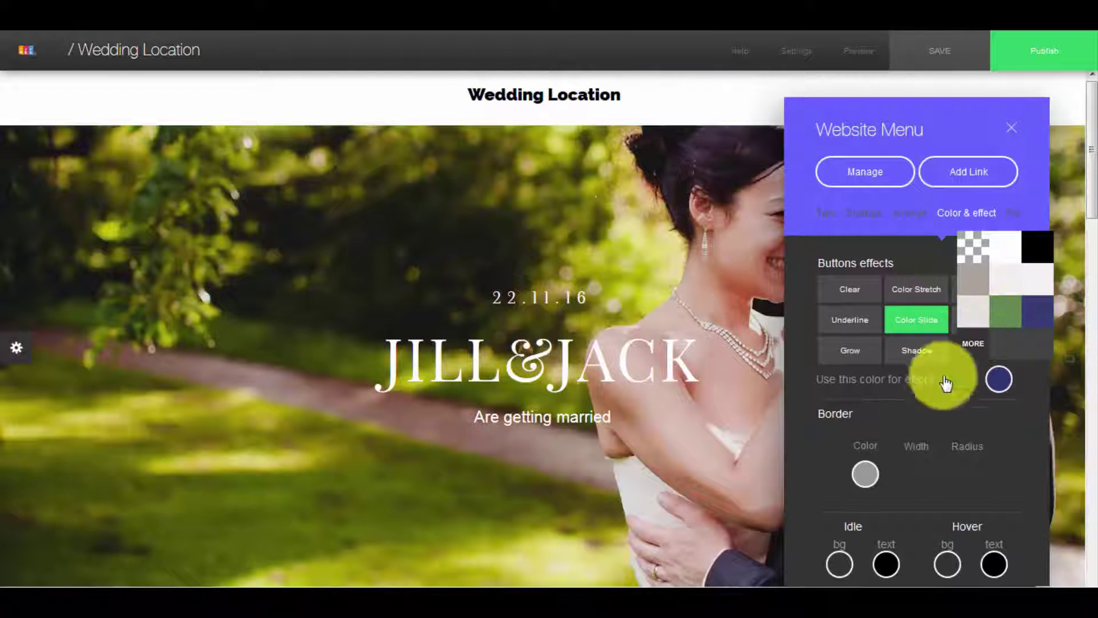
pyautogui.click(940, 320)
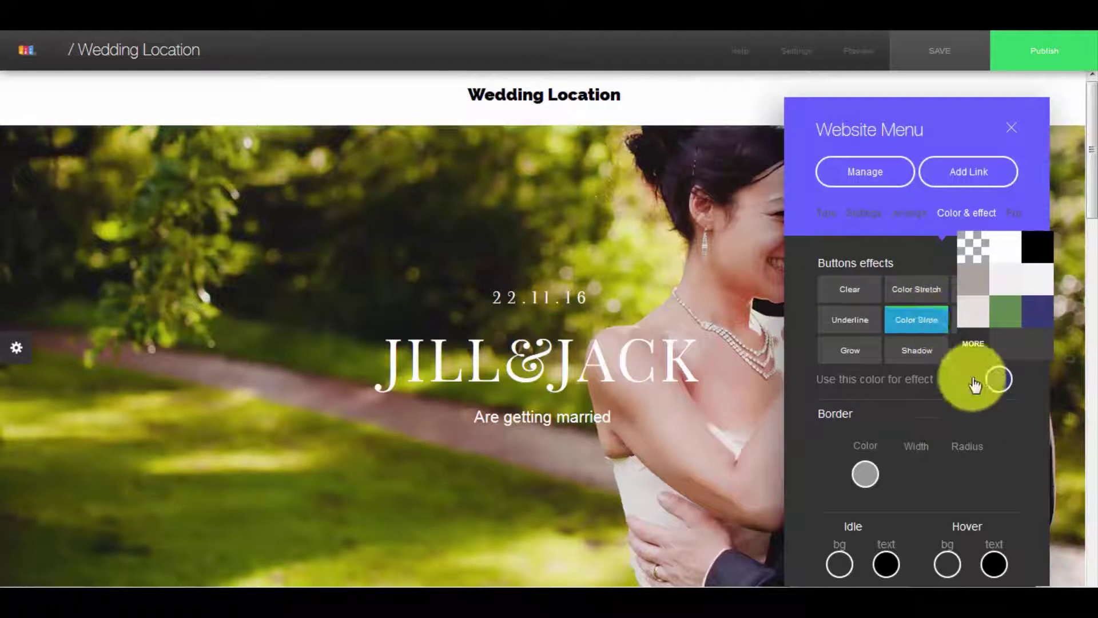
pyautogui.click(991, 443)
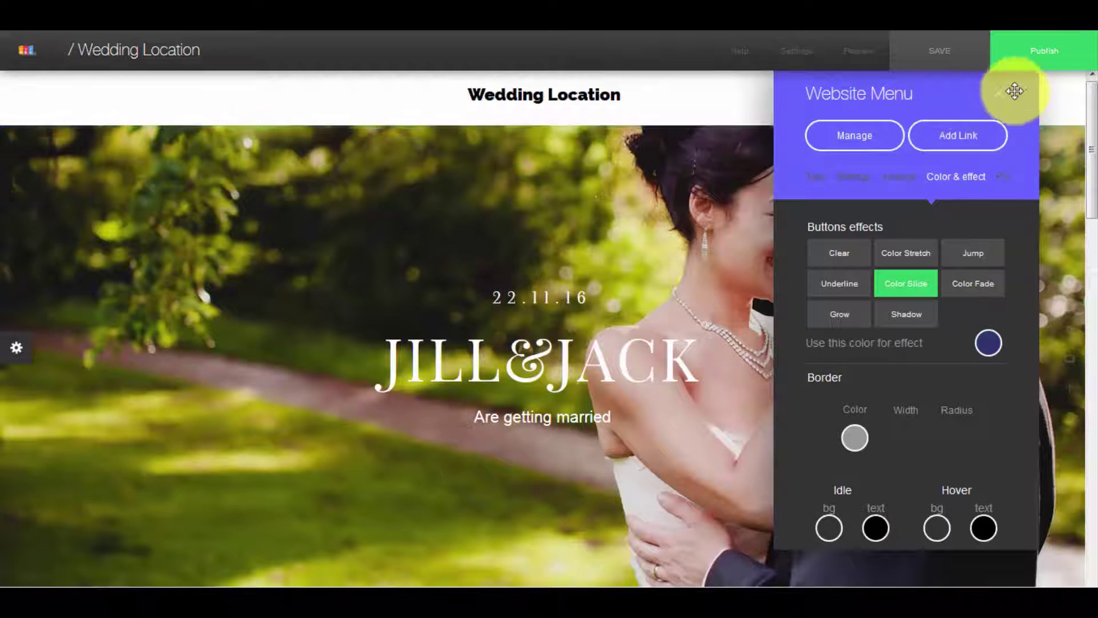
# Step: Examine the website menu's Pro width and spacing settings, close the menu settings, and check the fixed menu against the opening image
pyautogui.click(1004, 177)
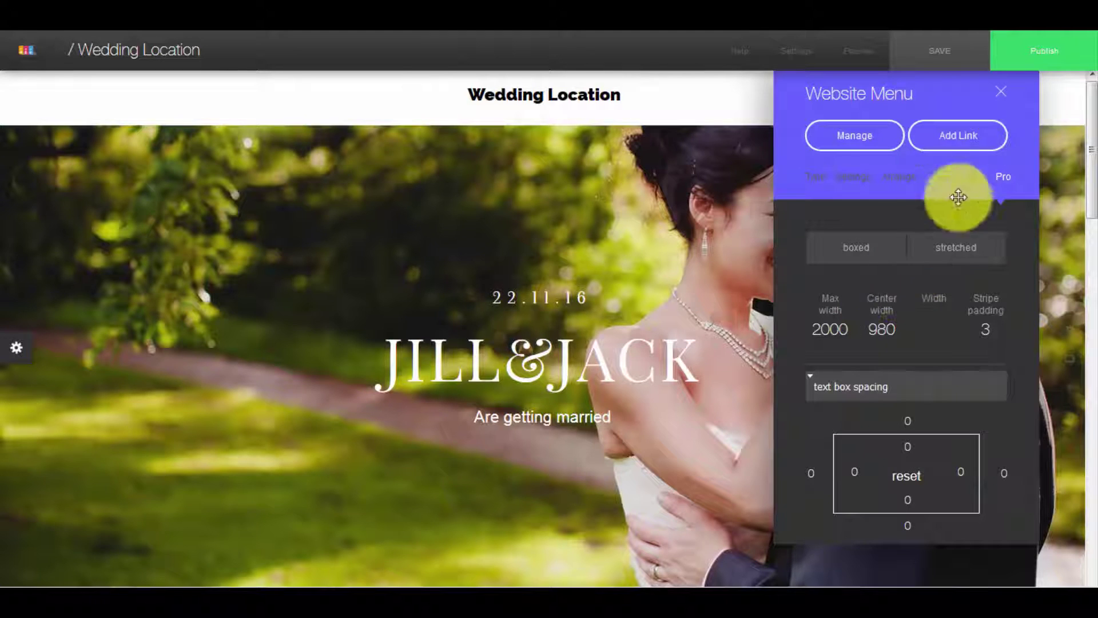
pyautogui.click(1004, 95)
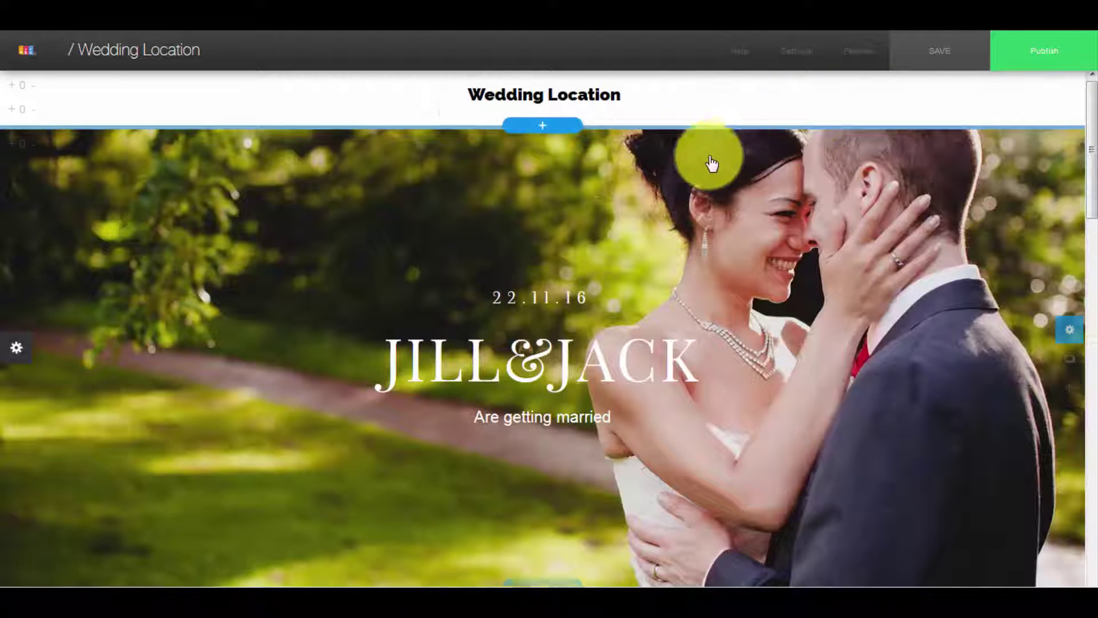
pyautogui.scroll(-2, 712, 172)
pyautogui.scroll(1, 744, 189)
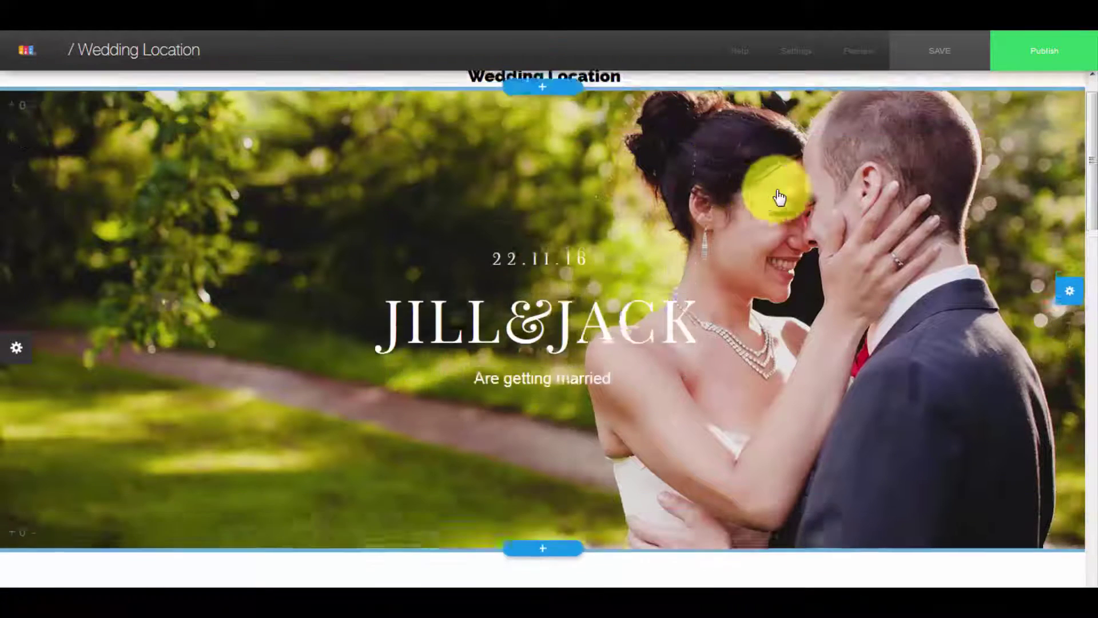
pyautogui.scroll(1, 779, 198)
pyautogui.scroll(-3, 401, 234)
pyautogui.scroll(3, 380, 238)
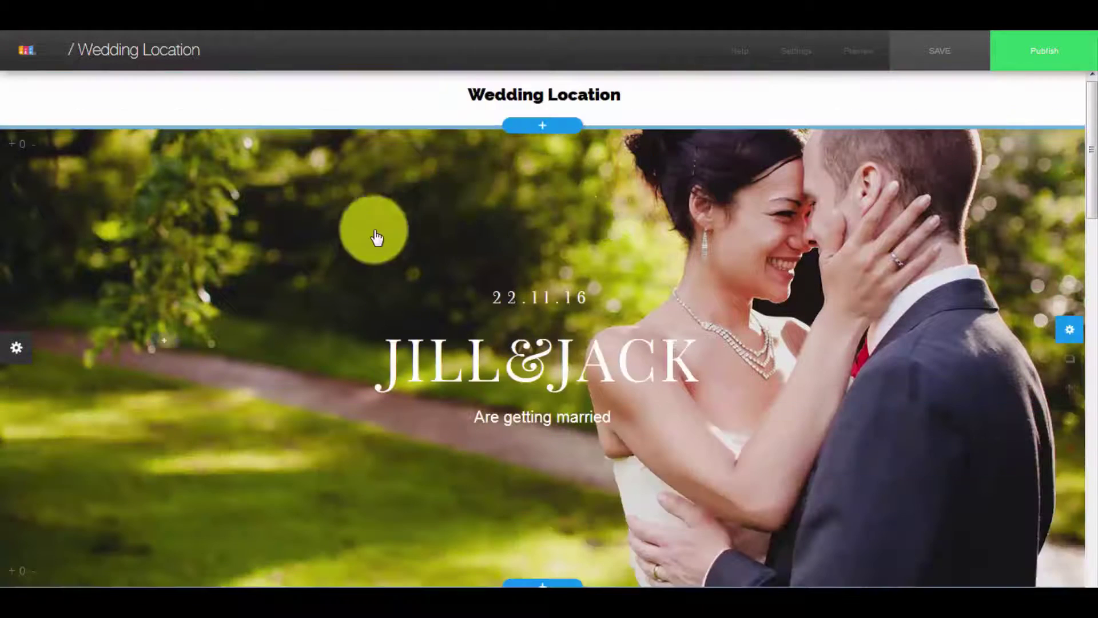
# Step: Look through the background options of the opening couple image and close them
pyautogui.scroll(-2, 358, 294)
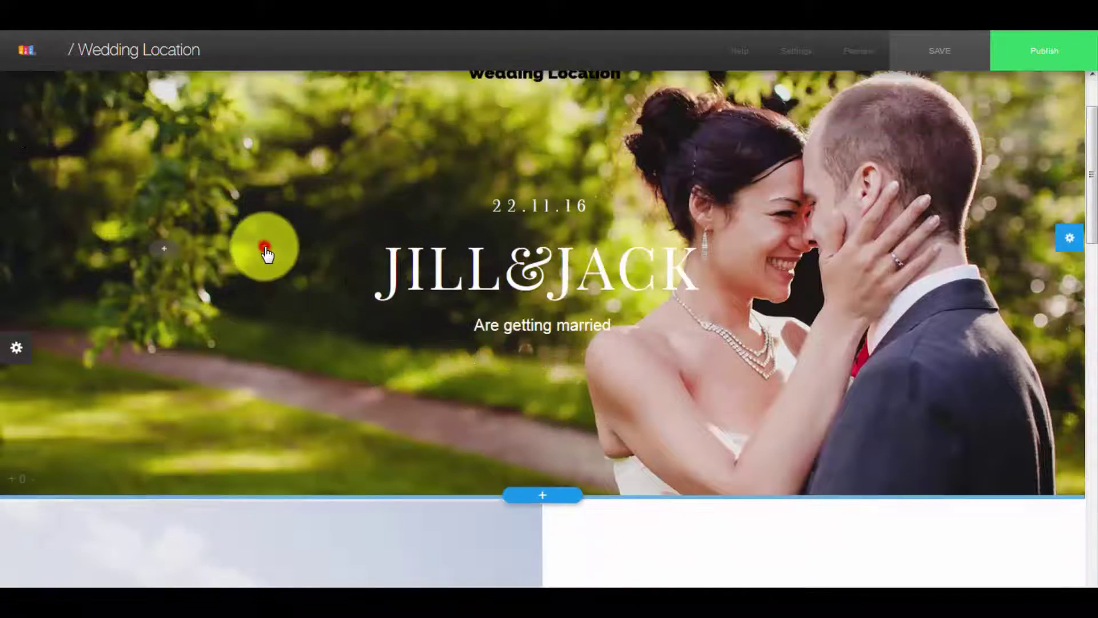
pyautogui.click(266, 251)
pyautogui.click(271, 255)
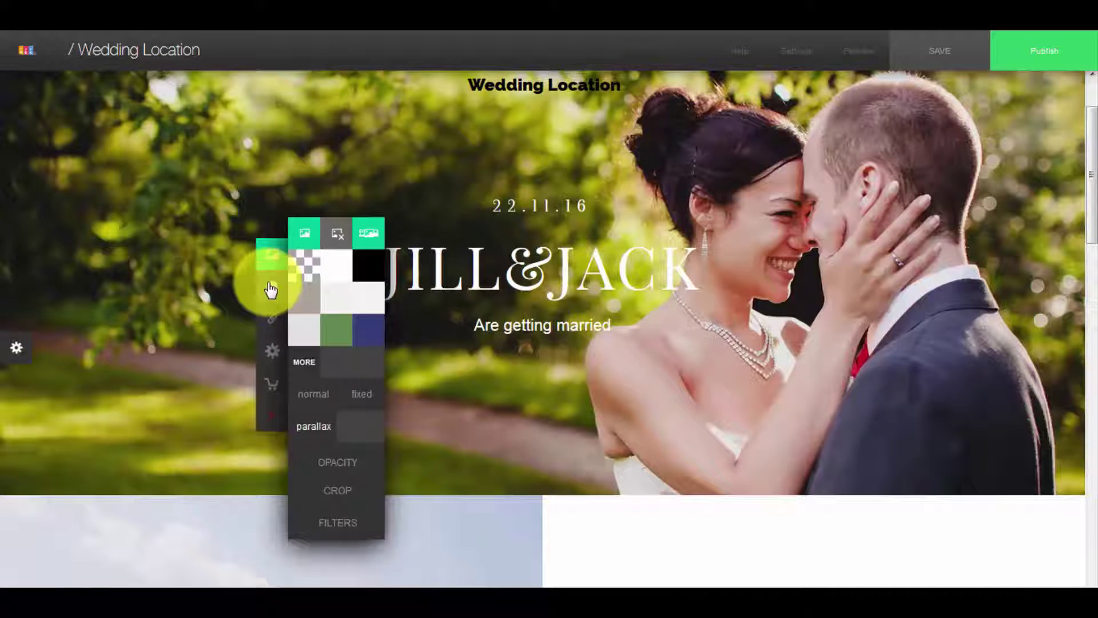
pyautogui.click(270, 267)
pyautogui.click(270, 266)
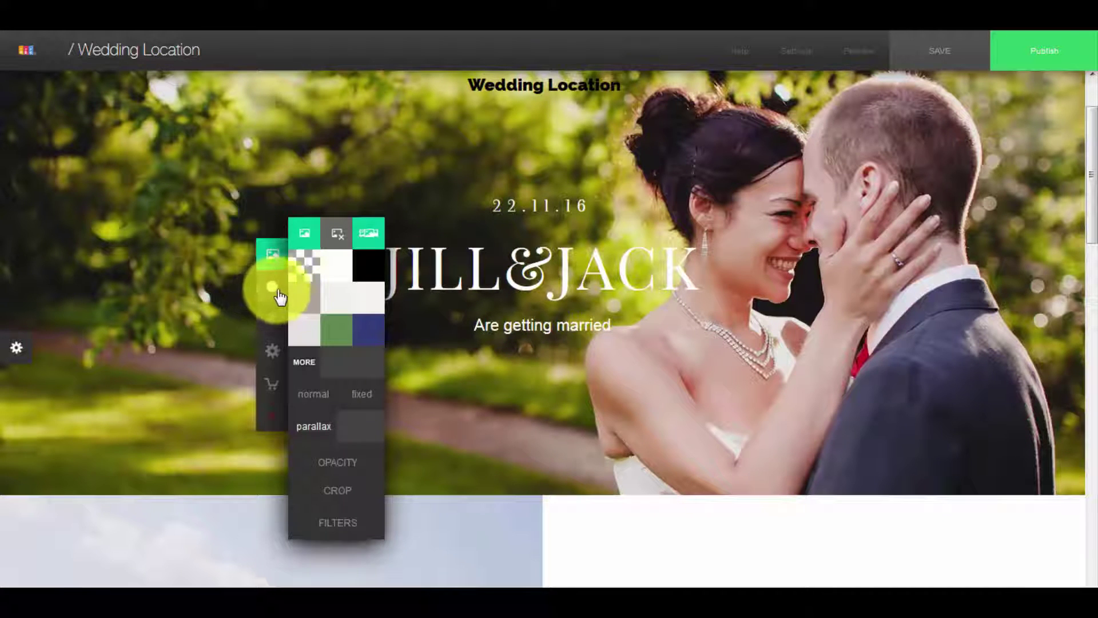
pyautogui.click(371, 238)
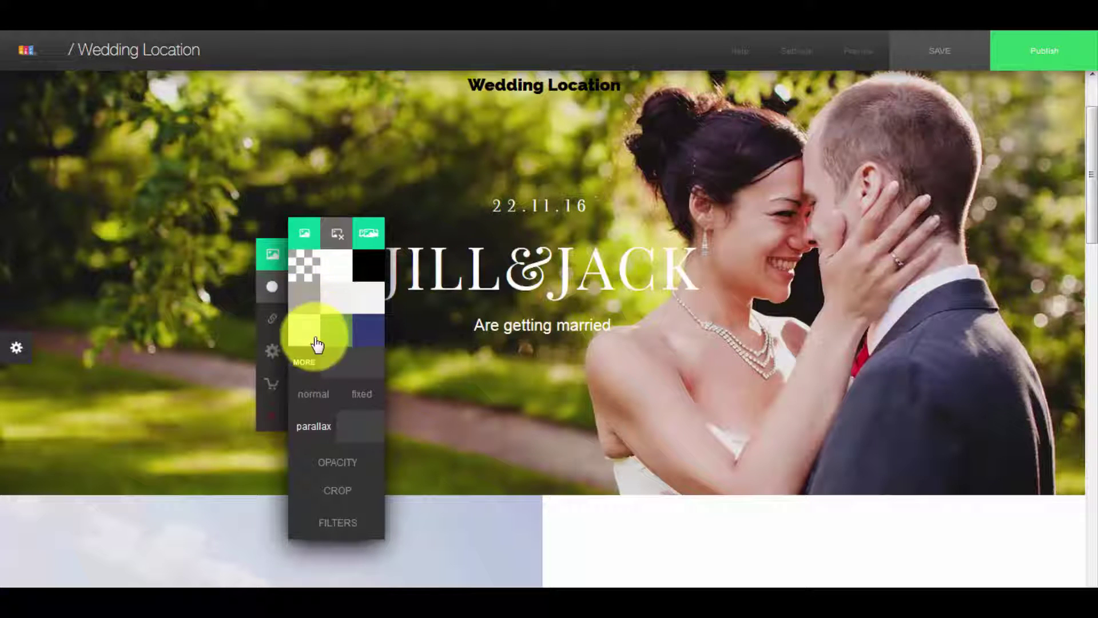
pyautogui.click(444, 394)
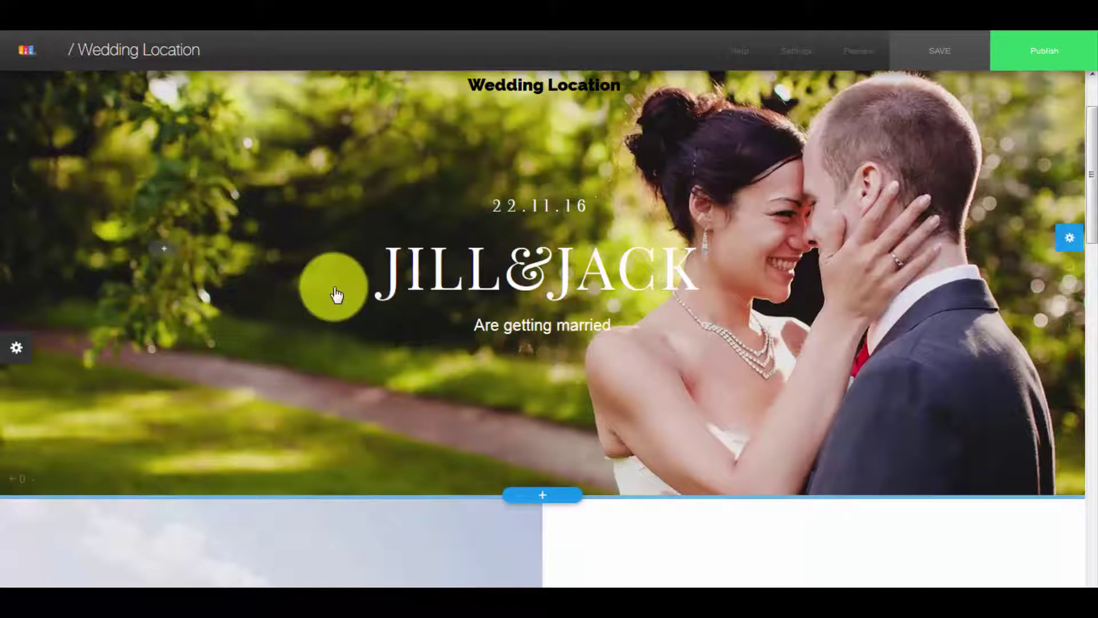
# Step: Set the opening couple image's background to fixed and check how it behaves while the page scrolls
pyautogui.scroll(-10, 336, 294)
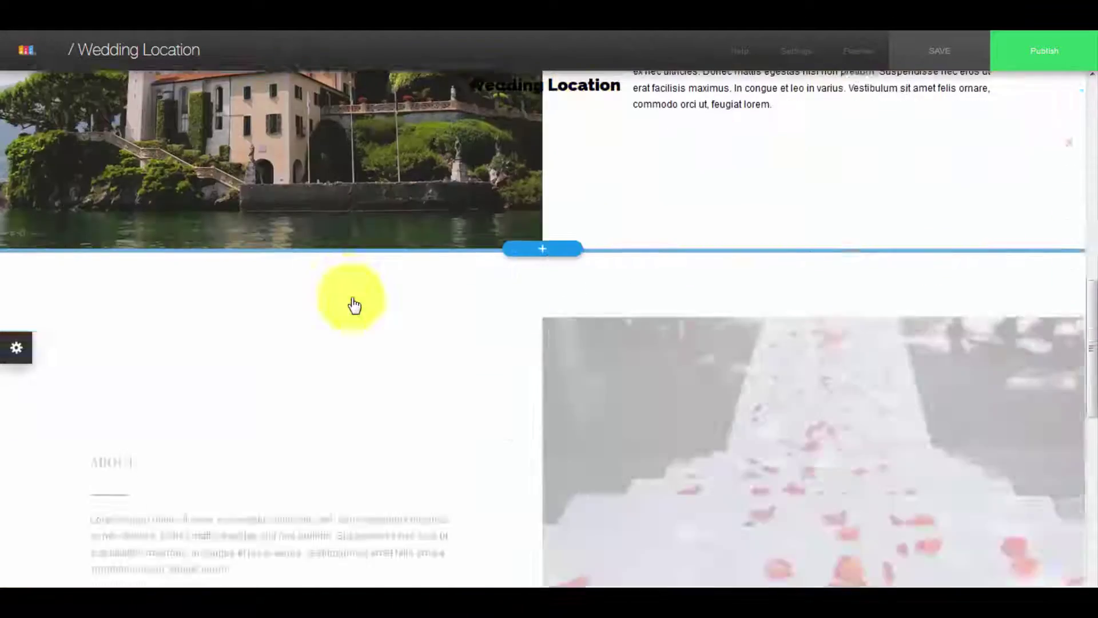
pyautogui.scroll(10, 354, 306)
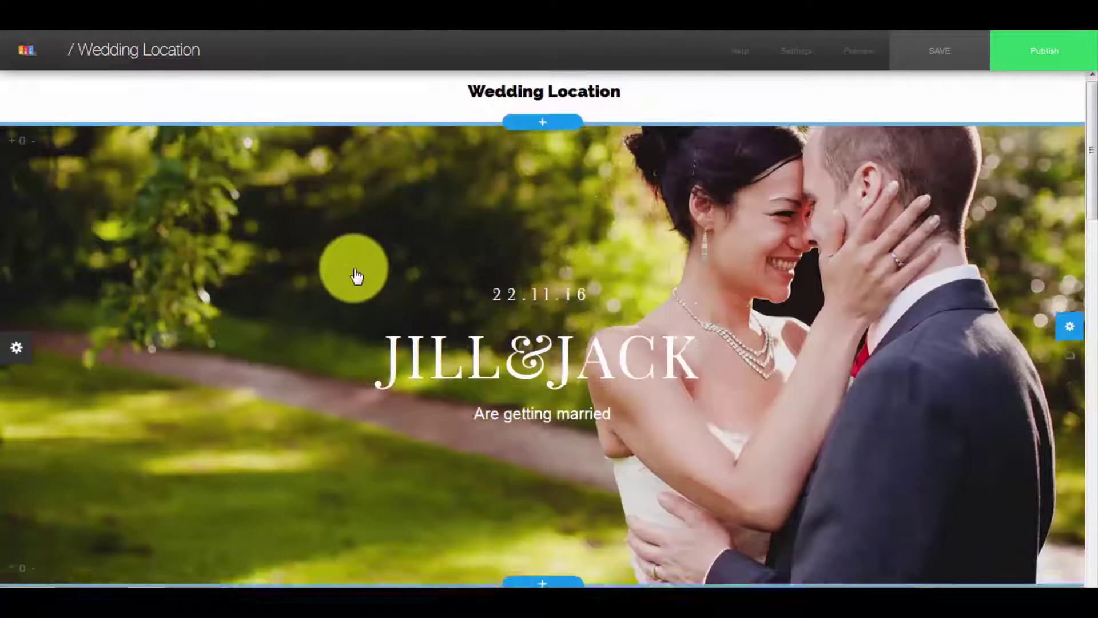
pyautogui.scroll(-2, 286, 275)
pyautogui.click(254, 280)
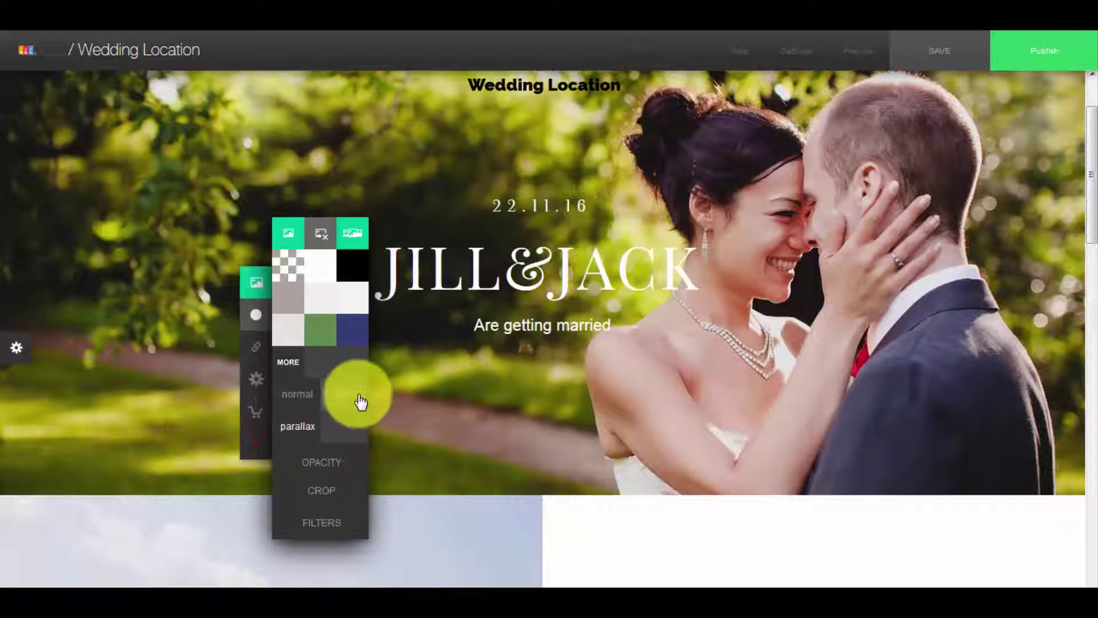
pyautogui.scroll(-6, 297, 197)
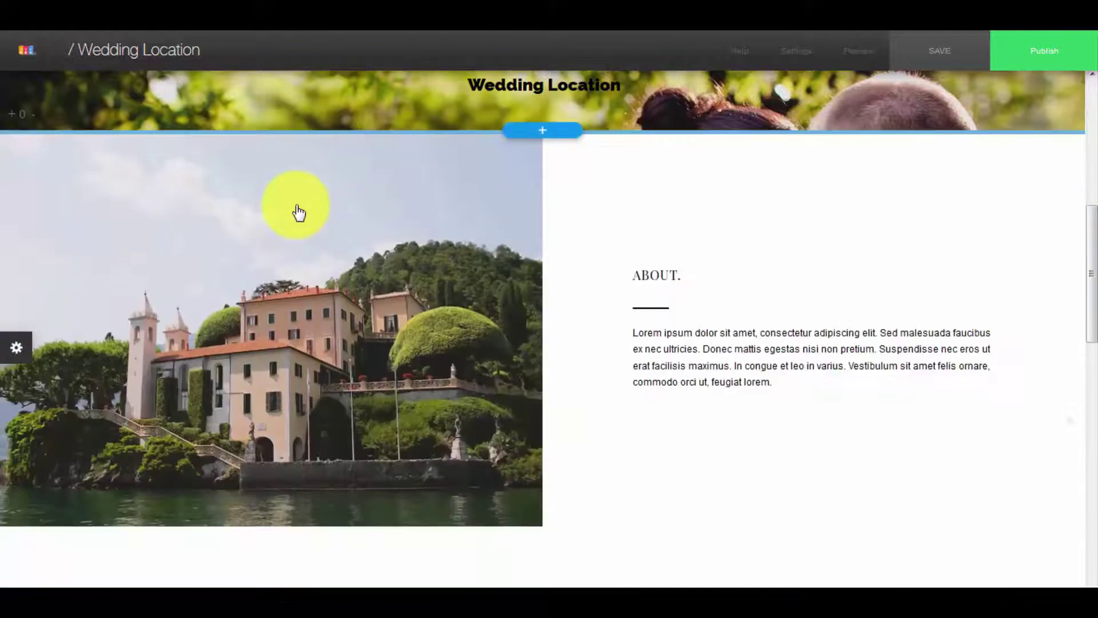
pyautogui.scroll(8, 297, 197)
pyautogui.scroll(-3, 297, 238)
pyautogui.scroll(3, 292, 255)
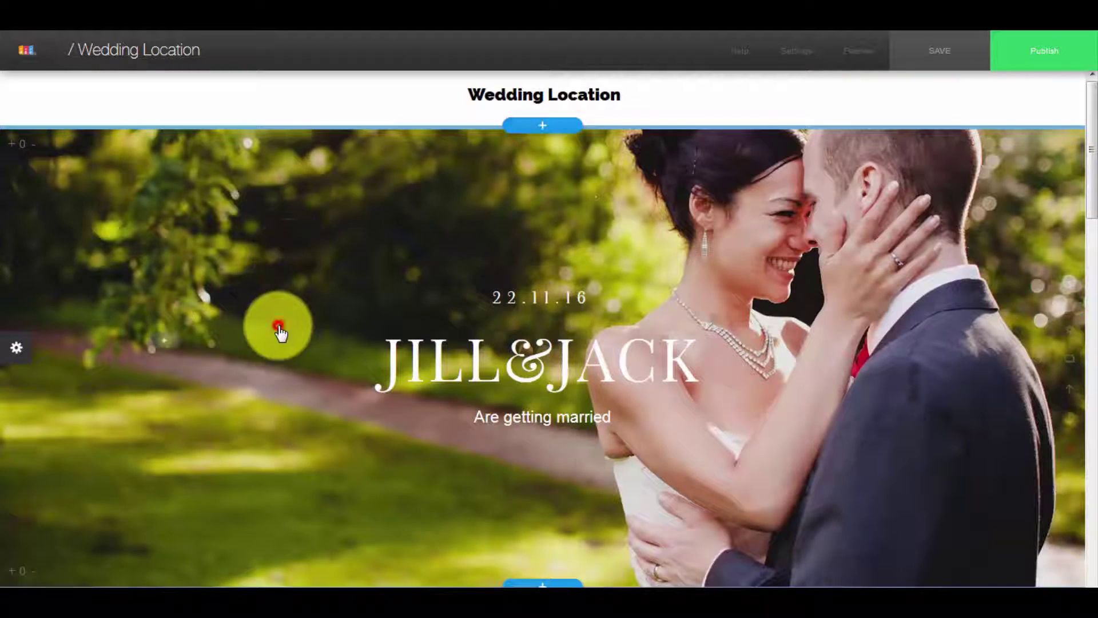
# Step: Set the opening couple image's background to normal and check its scrolling against the sections below
pyautogui.click(279, 329)
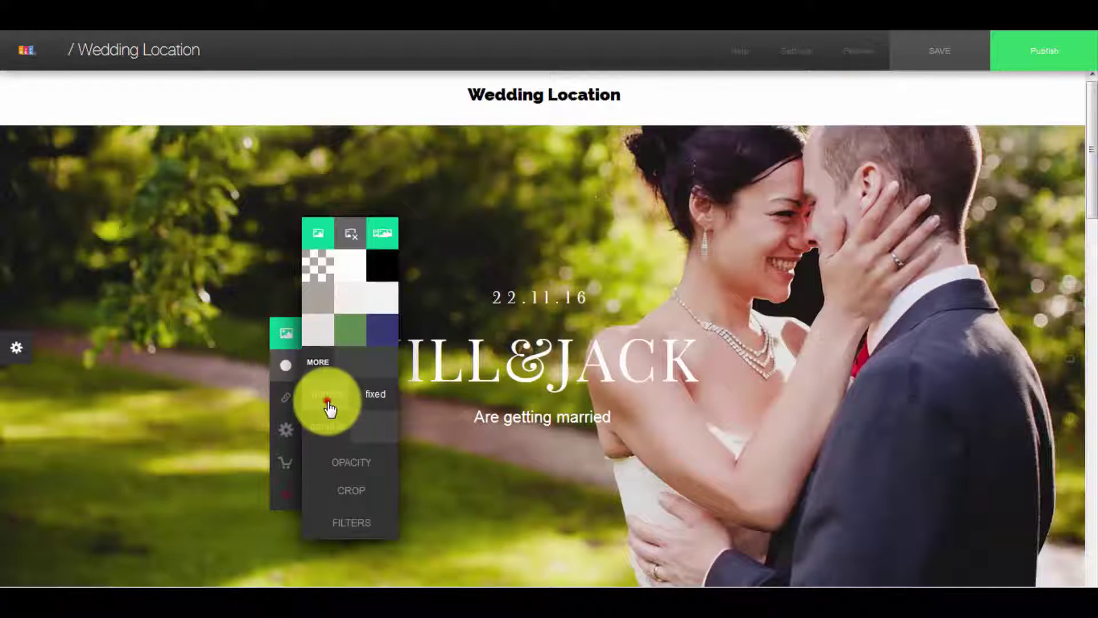
pyautogui.click(327, 400)
pyautogui.scroll(-6, 289, 240)
pyautogui.scroll(3, 305, 236)
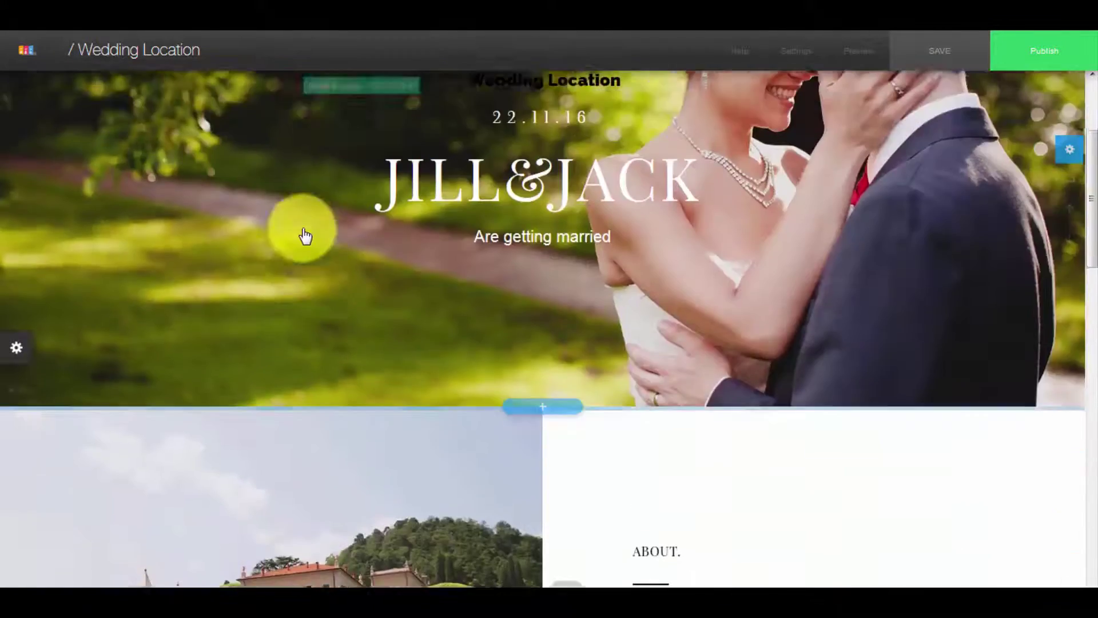
pyautogui.scroll(-1, 309, 229)
pyautogui.scroll(4, 343, 217)
pyautogui.scroll(-10, 361, 217)
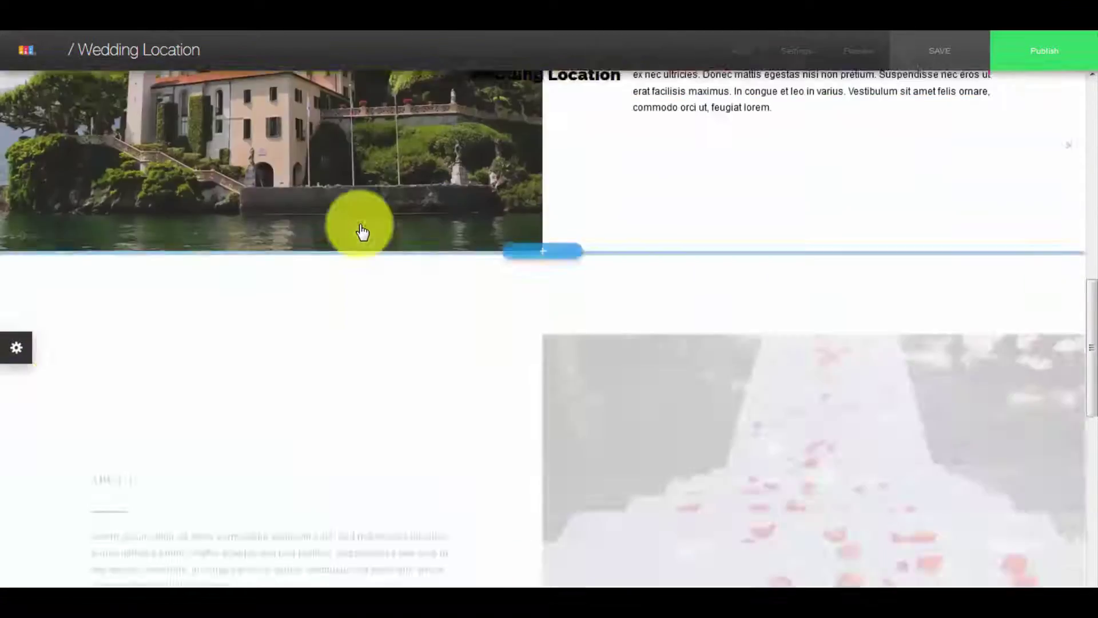
pyautogui.scroll(10, 362, 232)
# Step: Switch the opening couple image back to a fixed background and check its scrolling
pyautogui.scroll(-2, 246, 250)
pyautogui.click(228, 258)
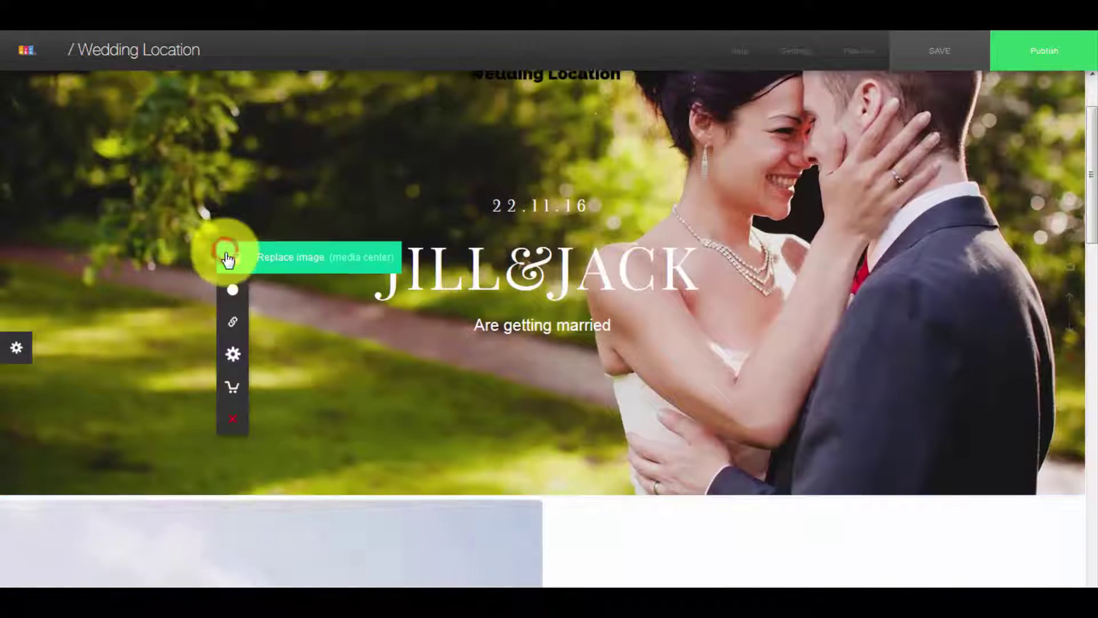
pyautogui.click(320, 396)
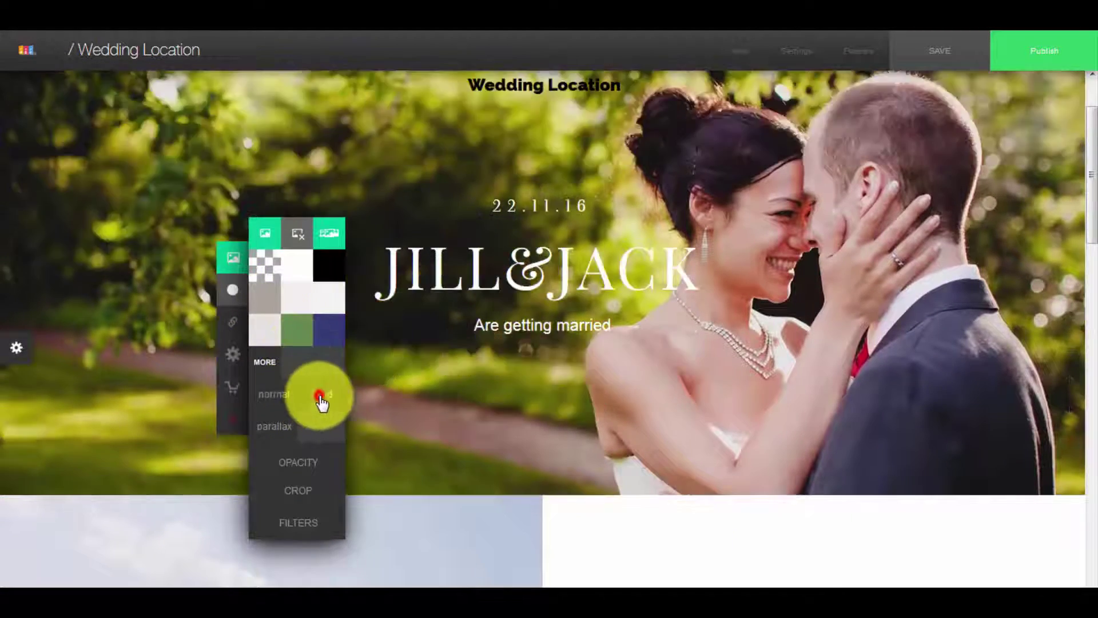
pyautogui.scroll(-5, 343, 213)
pyautogui.scroll(6, 340, 221)
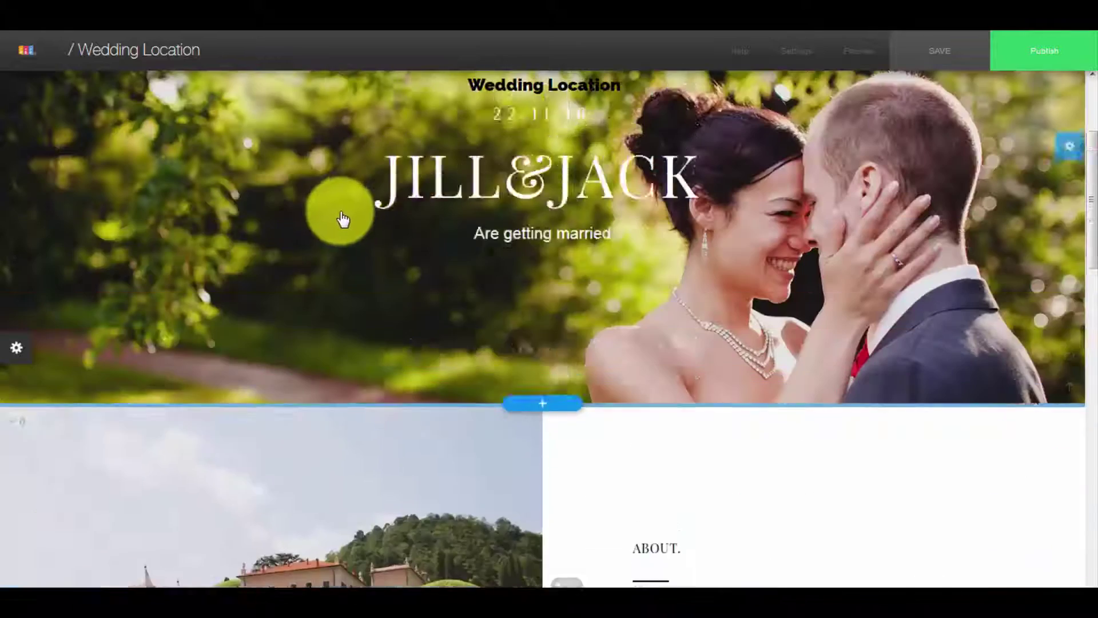
# Step: Apply the parallax background option to the opening couple image and check the scrolling effect
pyautogui.moveTo(284, 354)
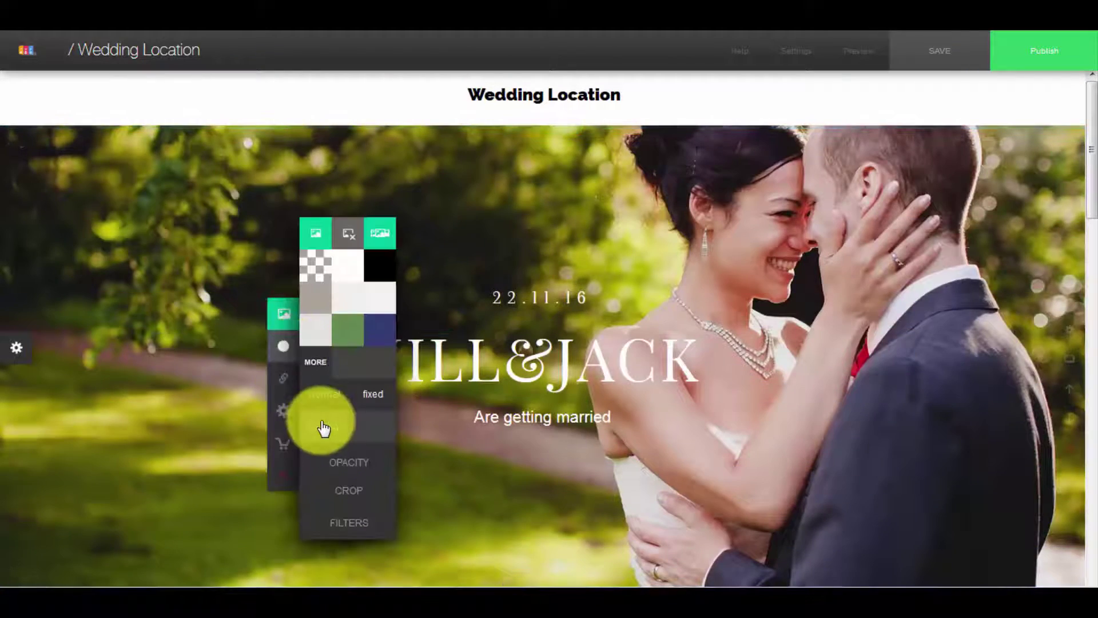
pyautogui.scroll(-8, 255, 221)
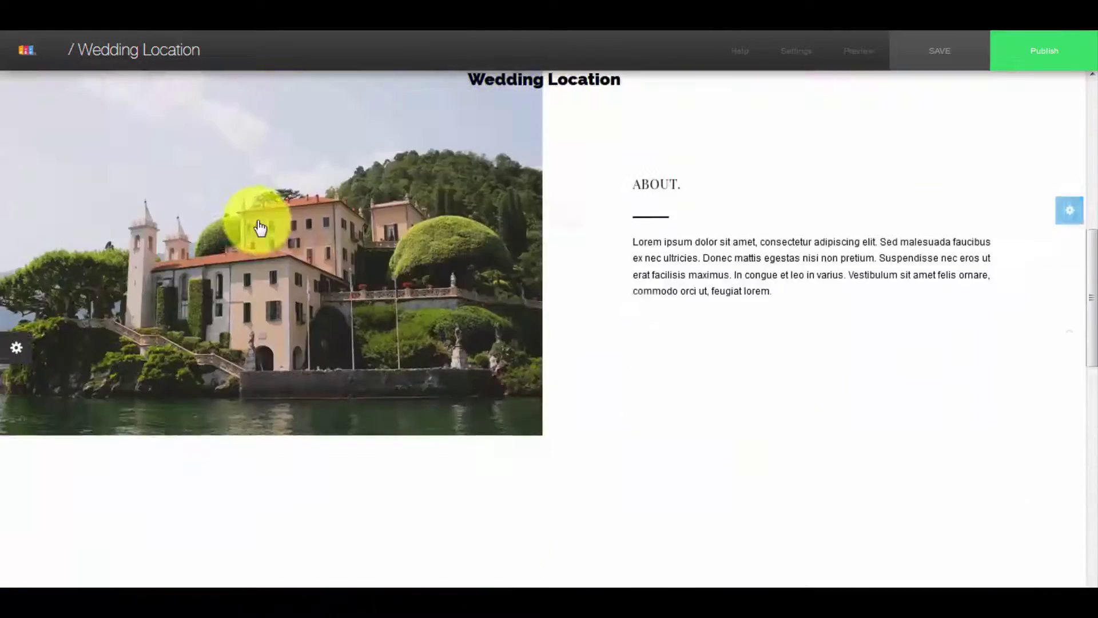
pyautogui.scroll(2, 263, 228)
pyautogui.scroll(7, 380, 172)
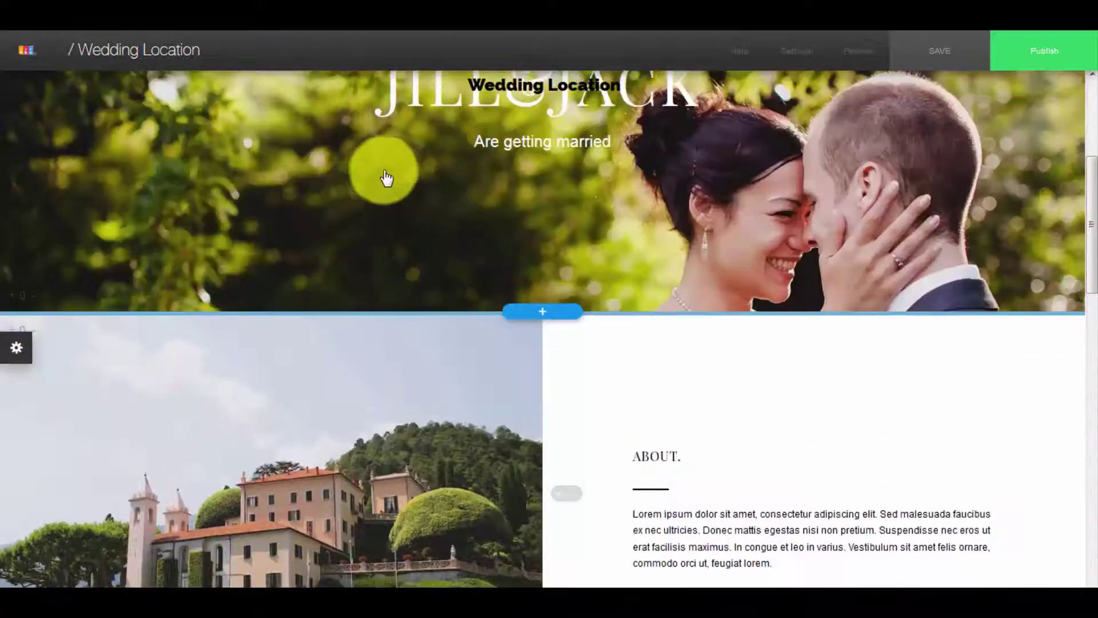
pyautogui.scroll(-7, 385, 186)
pyautogui.scroll(7, 372, 179)
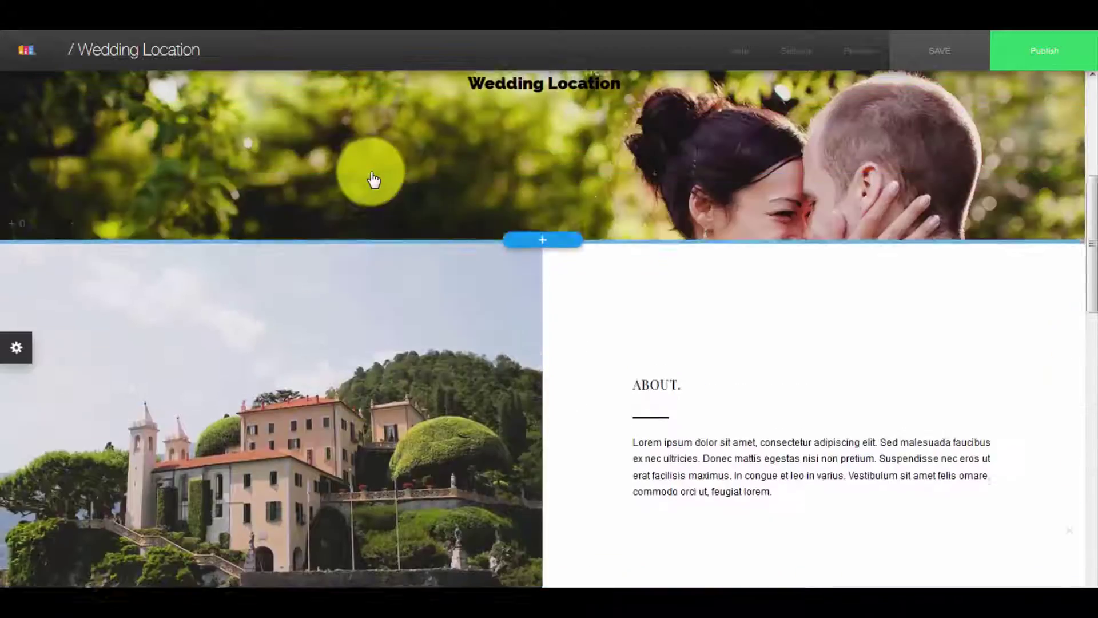
# Step: Set the lakeside villa image beside the first About text to a parallax background
pyautogui.scroll(-8, 335, 286)
pyautogui.click(272, 283)
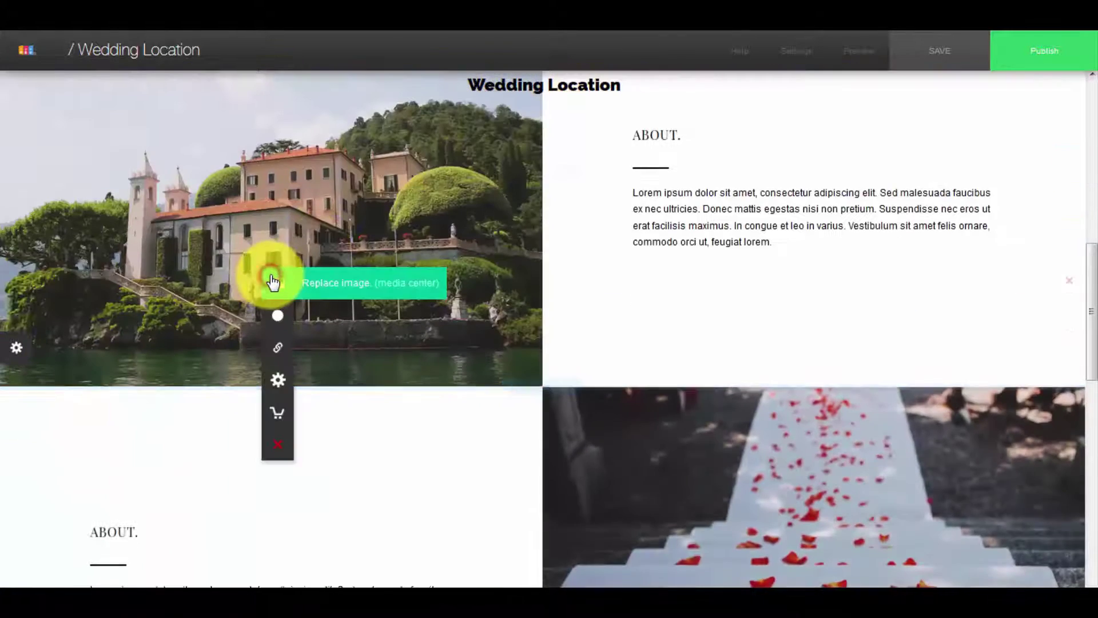
pyautogui.click(278, 316)
pyautogui.click(328, 423)
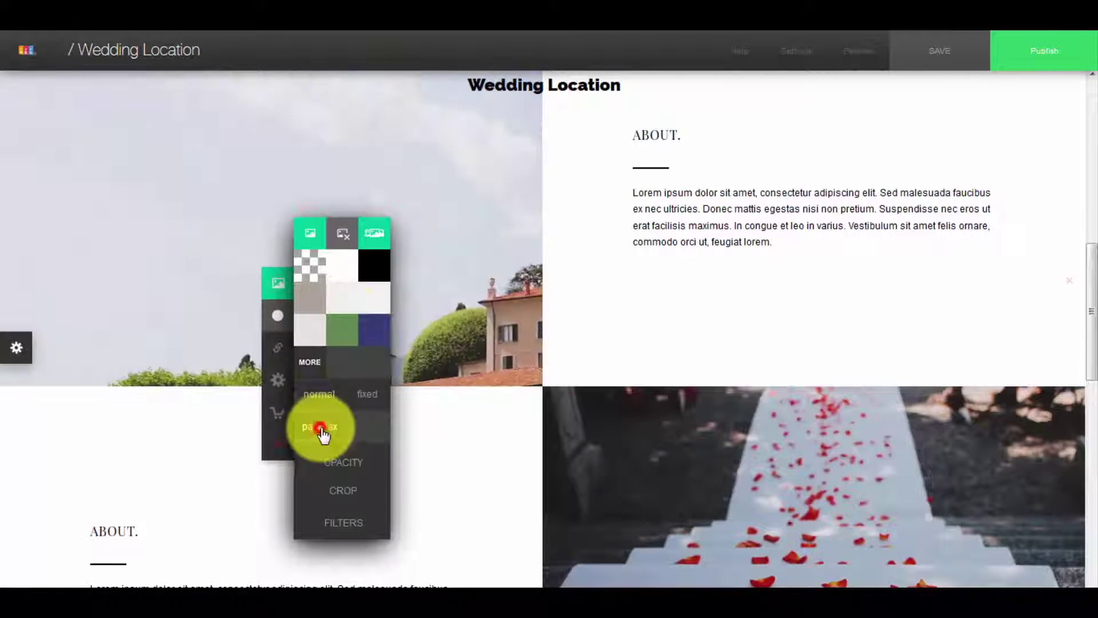
# Step: Examine how the parallax villa image moves relative to the neighbouring sections while scrolling
pyautogui.scroll(-3, 368, 221)
pyautogui.scroll(-3, 369, 211)
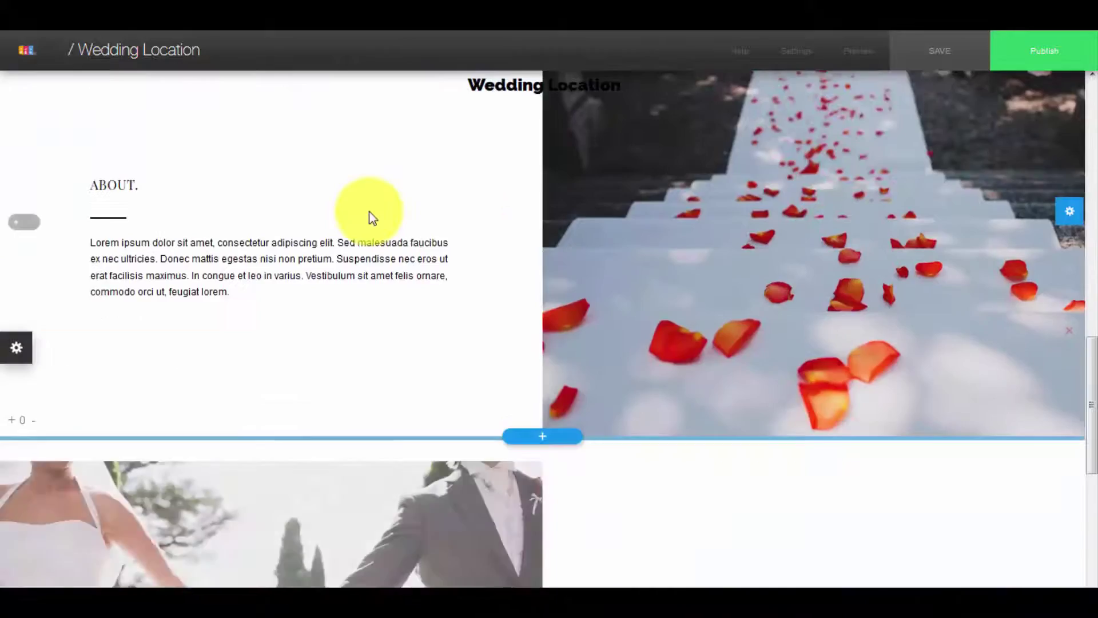
pyautogui.scroll(10, 369, 214)
pyautogui.scroll(-3, 372, 220)
pyautogui.scroll(1, 369, 321)
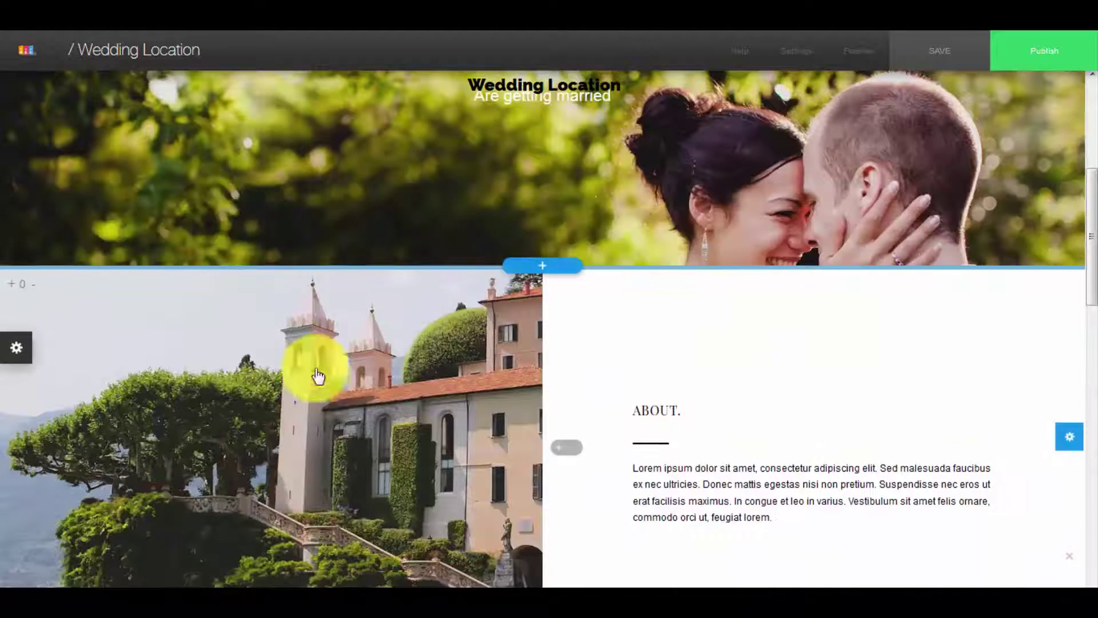
pyautogui.scroll(-1, 538, 309)
pyautogui.scroll(-3, 504, 307)
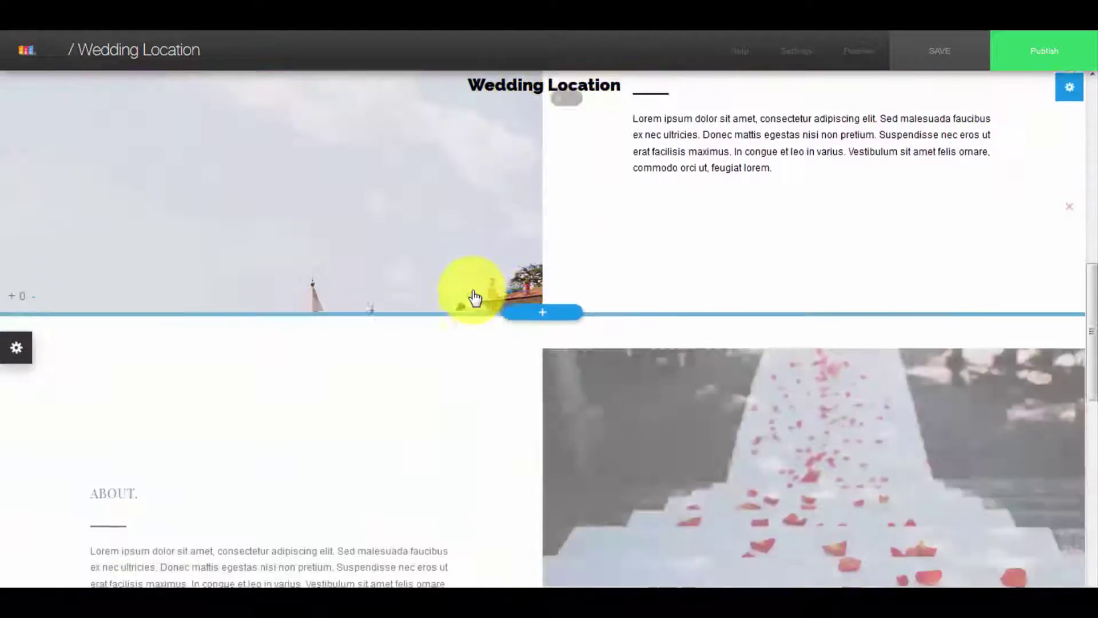
pyautogui.scroll(6, 470, 294)
pyautogui.scroll(-2, 367, 306)
pyautogui.scroll(-3, 369, 306)
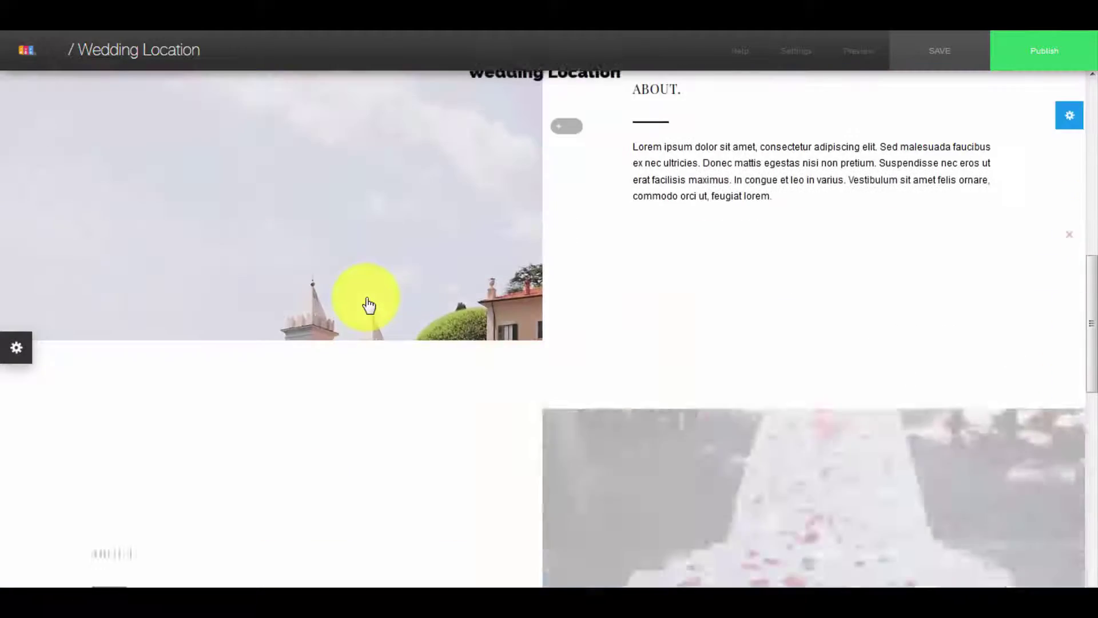
pyautogui.scroll(4, 369, 306)
pyautogui.scroll(-6, 369, 306)
pyautogui.scroll(6, 368, 306)
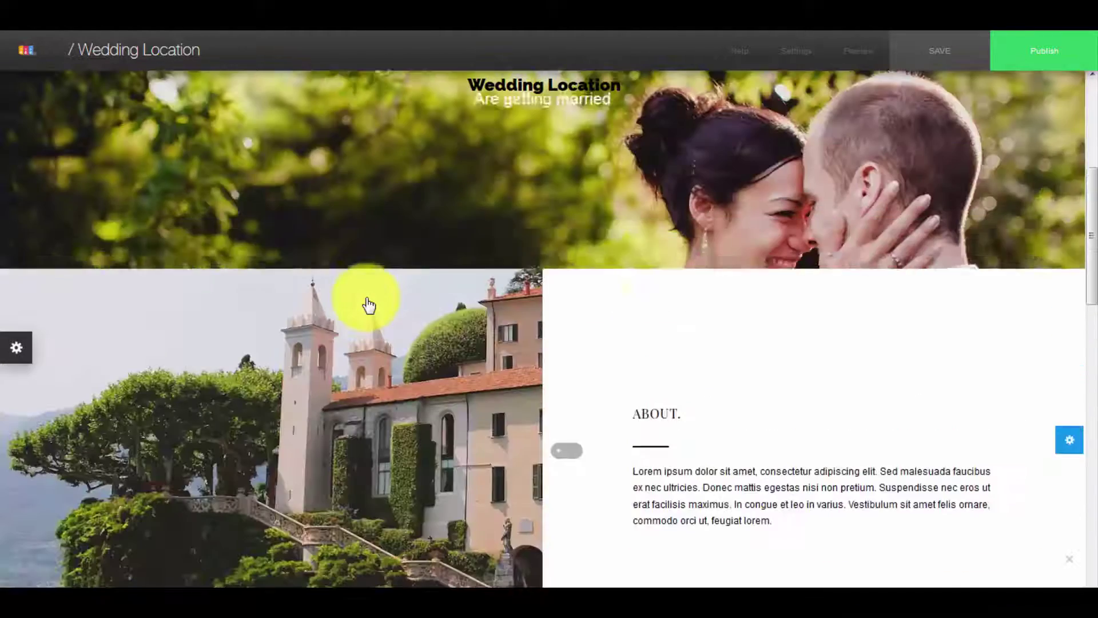
# Step: Return the villa image's background to normal and check its scrolling
pyautogui.scroll(-3, 365, 303)
pyautogui.moveTo(302, 286)
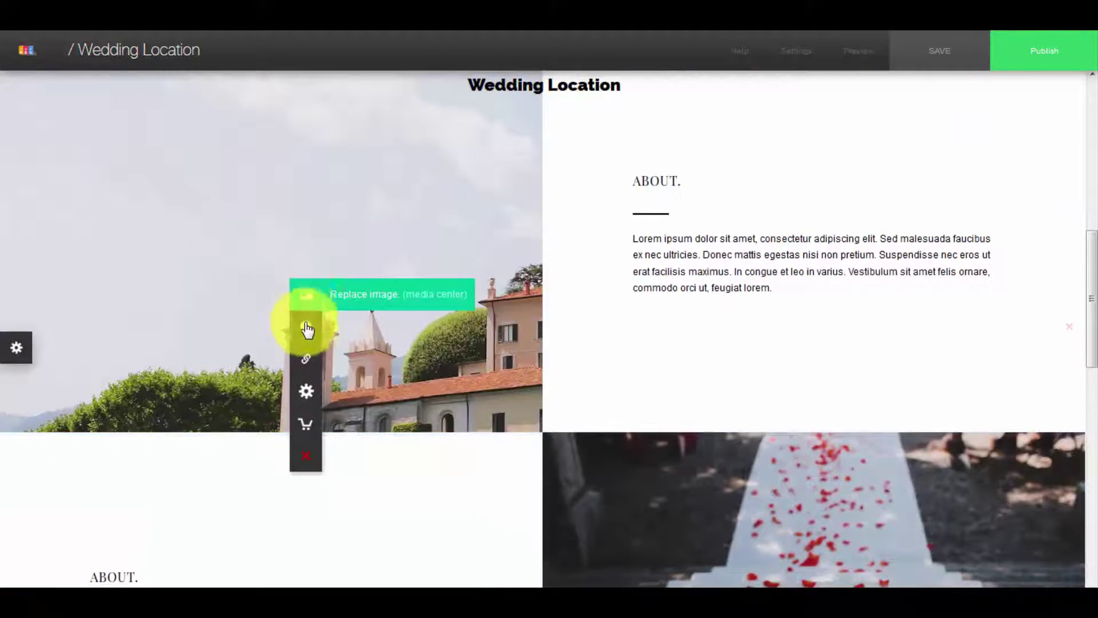
pyautogui.click(307, 328)
pyautogui.click(349, 399)
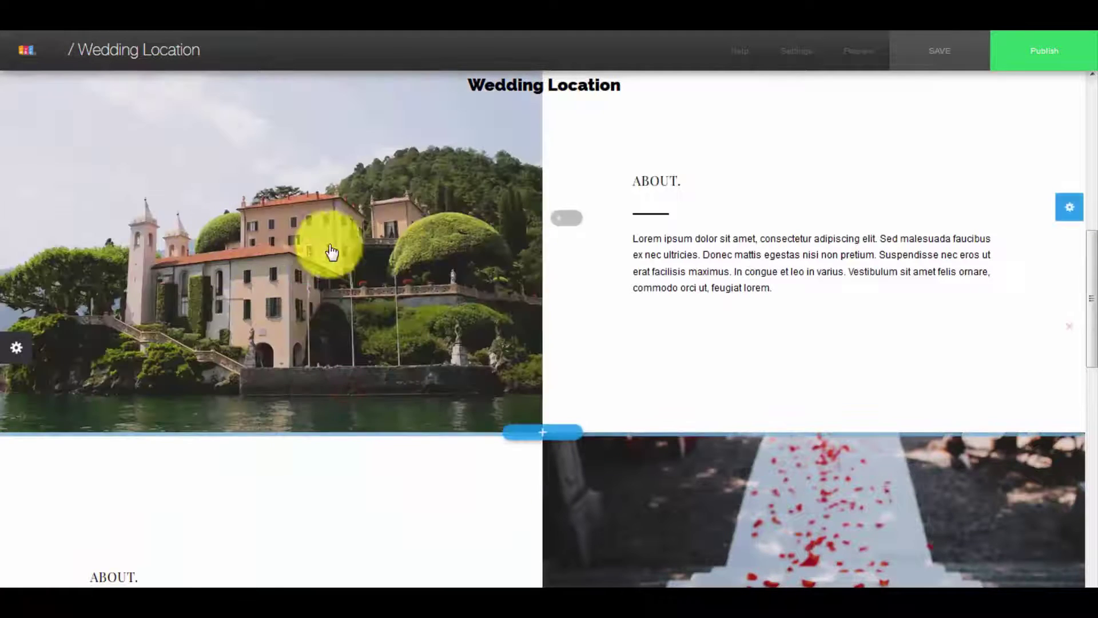
pyautogui.scroll(-4, 346, 299)
pyautogui.scroll(3, 378, 290)
pyautogui.scroll(-6, 452, 306)
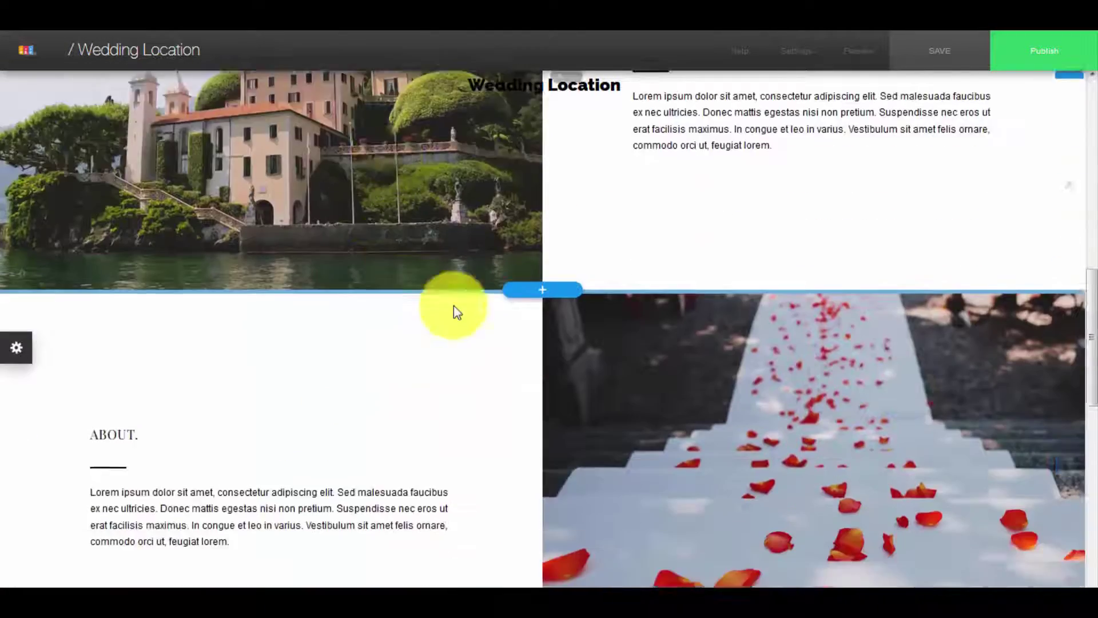
# Step: Open the f/x options in the villa section's settings and move the Stripe Settings window closer to the villa image
pyautogui.scroll(-5, 572, 315)
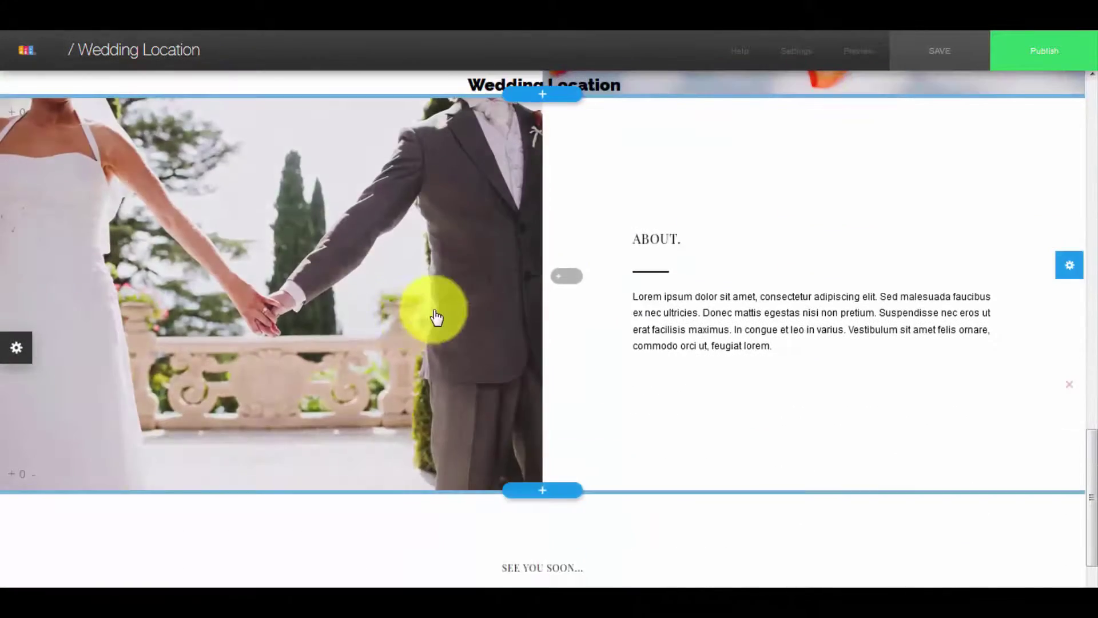
pyautogui.scroll(10, 417, 309)
pyautogui.scroll(5, 366, 274)
pyautogui.scroll(-3, 320, 286)
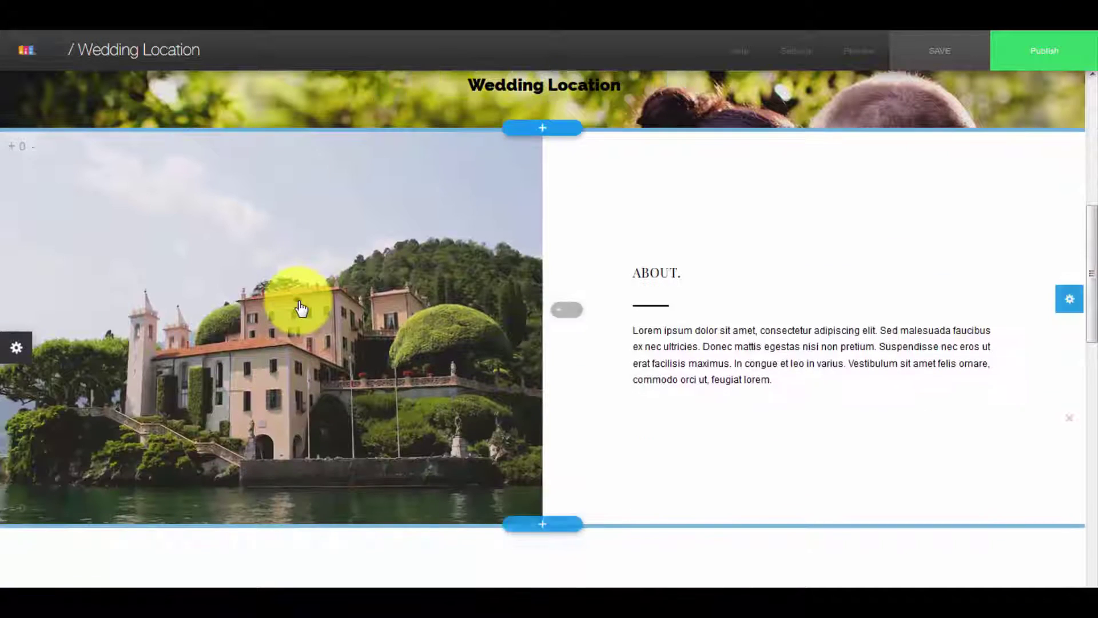
pyautogui.moveTo(299, 302)
pyautogui.click(308, 342)
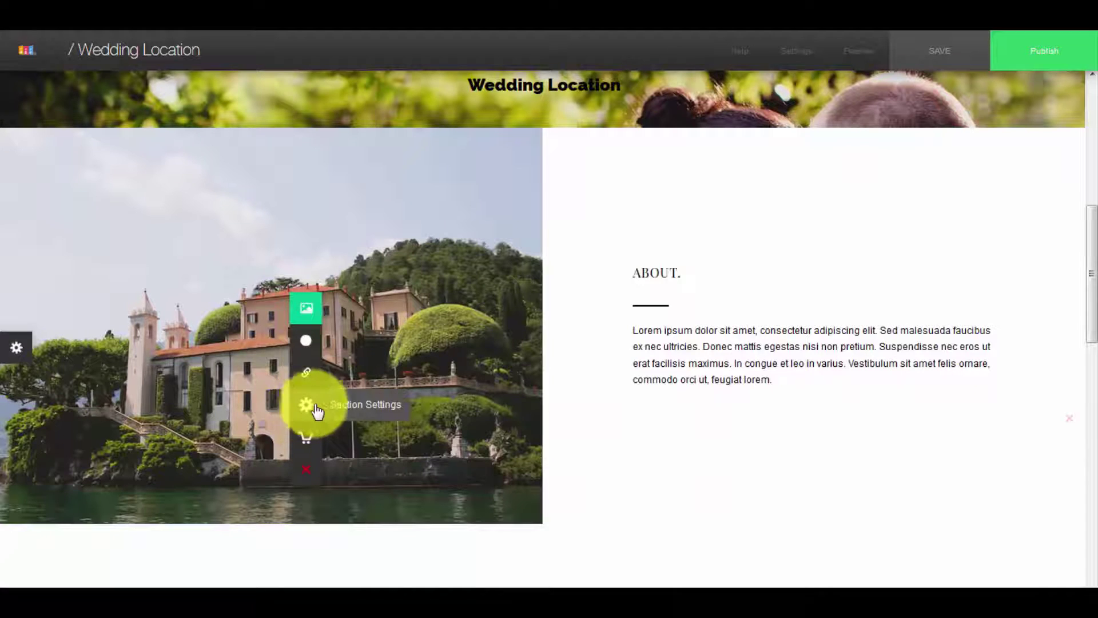
pyautogui.click(360, 410)
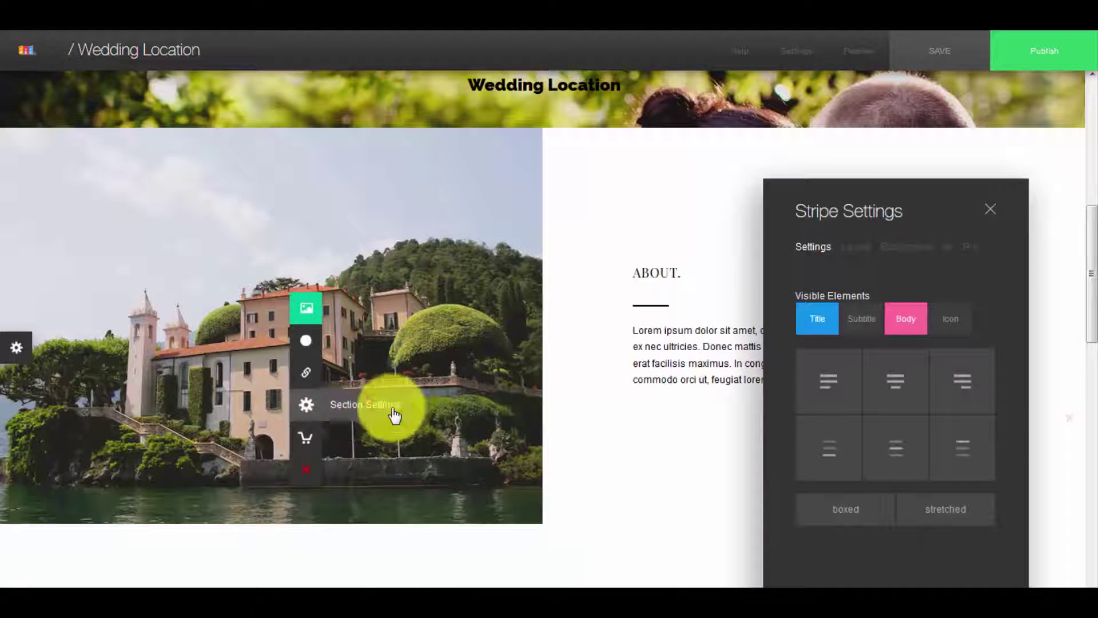
pyautogui.click(951, 250)
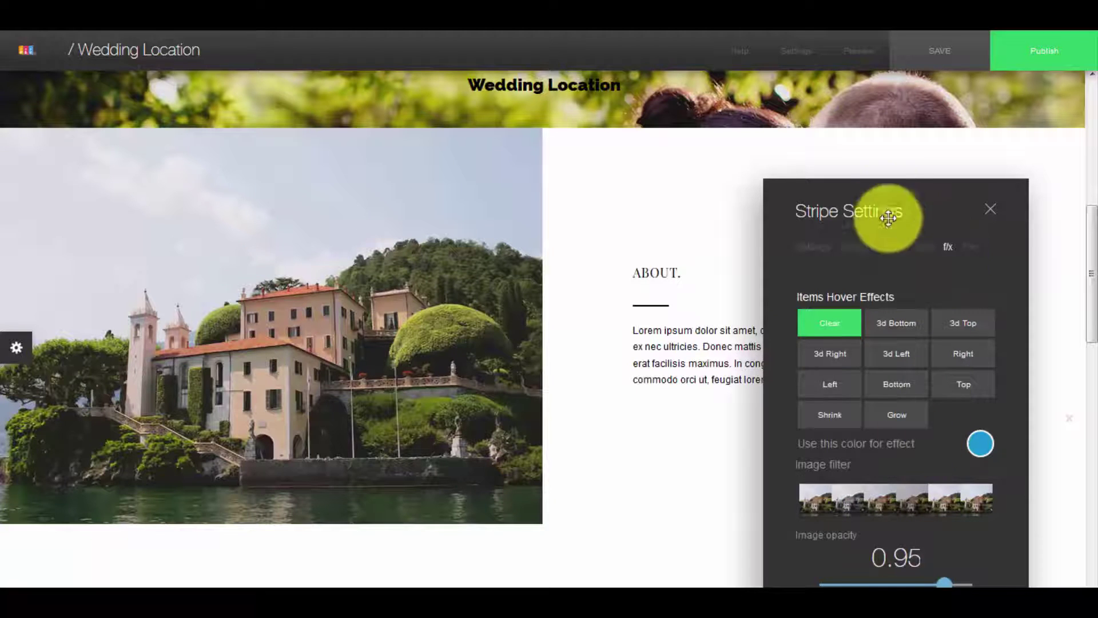
pyautogui.moveTo(889, 203); pyautogui.dragTo(852, 135)
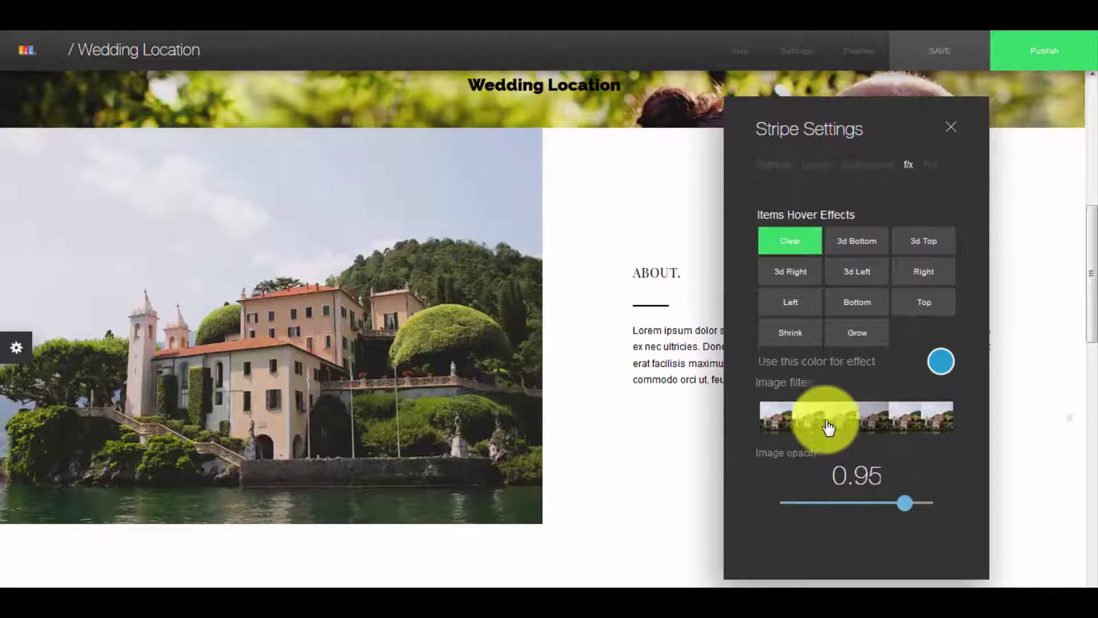
pyautogui.moveTo(881, 426); pyautogui.dragTo(628, 427)
pyautogui.scroll(-2, 628, 426)
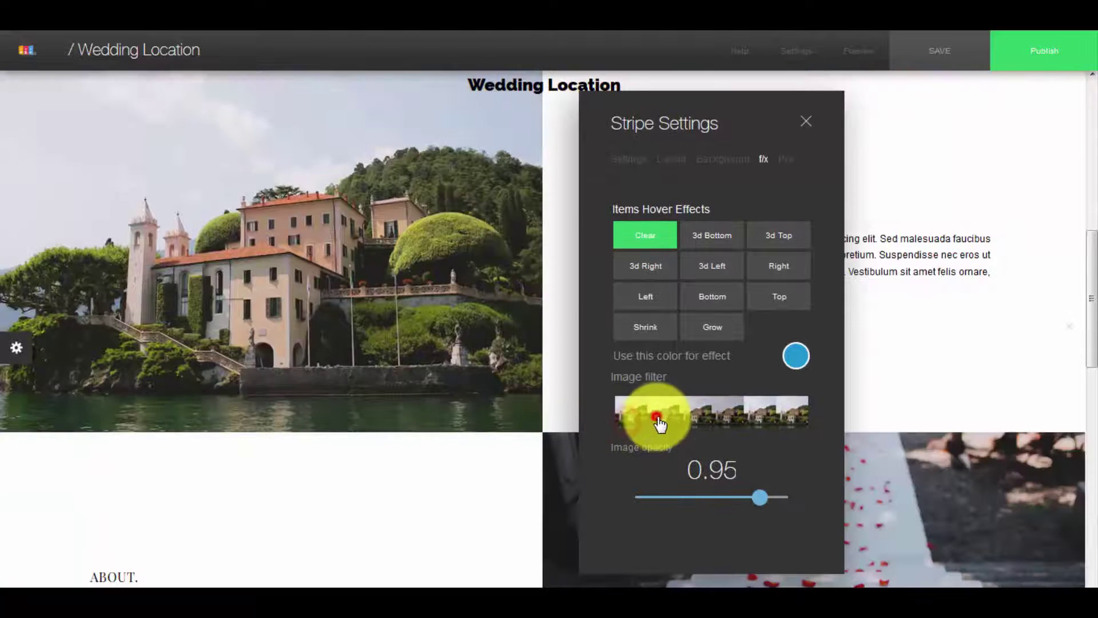
# Step: Try out the different image filters on the villa picture and restore its unfiltered look
pyautogui.click(711, 417)
pyautogui.click(765, 409)
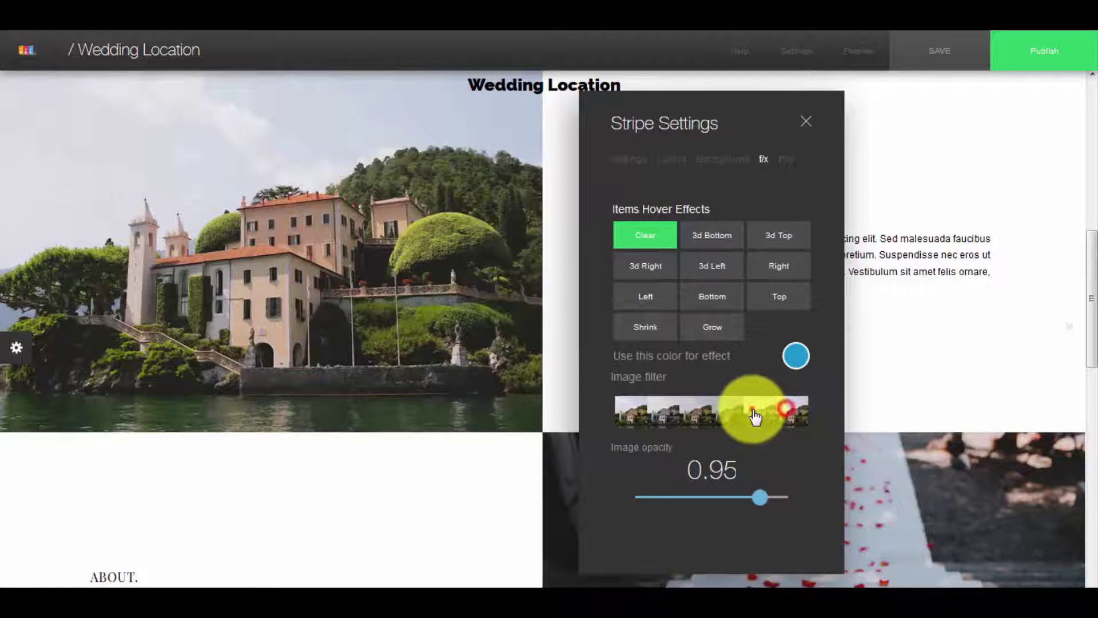
pyautogui.click(731, 419)
pyautogui.click(675, 421)
pyautogui.click(644, 420)
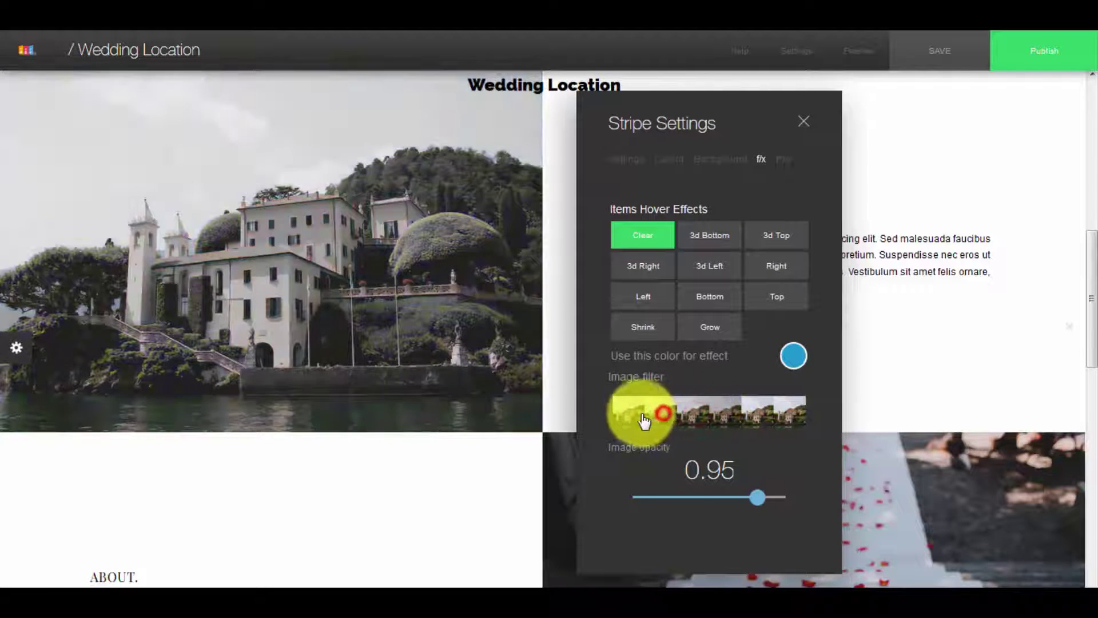
pyautogui.click(664, 416)
pyautogui.click(632, 415)
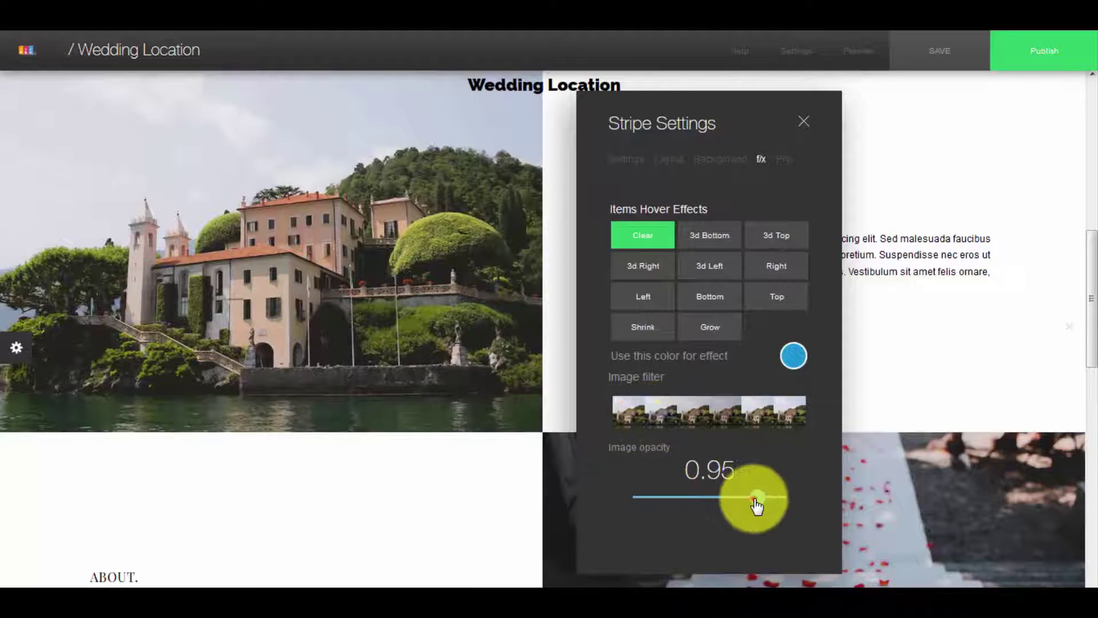
# Step: Try an image opacity of 0.5 on the villa picture and settle on 1.1
pyautogui.moveTo(706, 503); pyautogui.dragTo(694, 504)
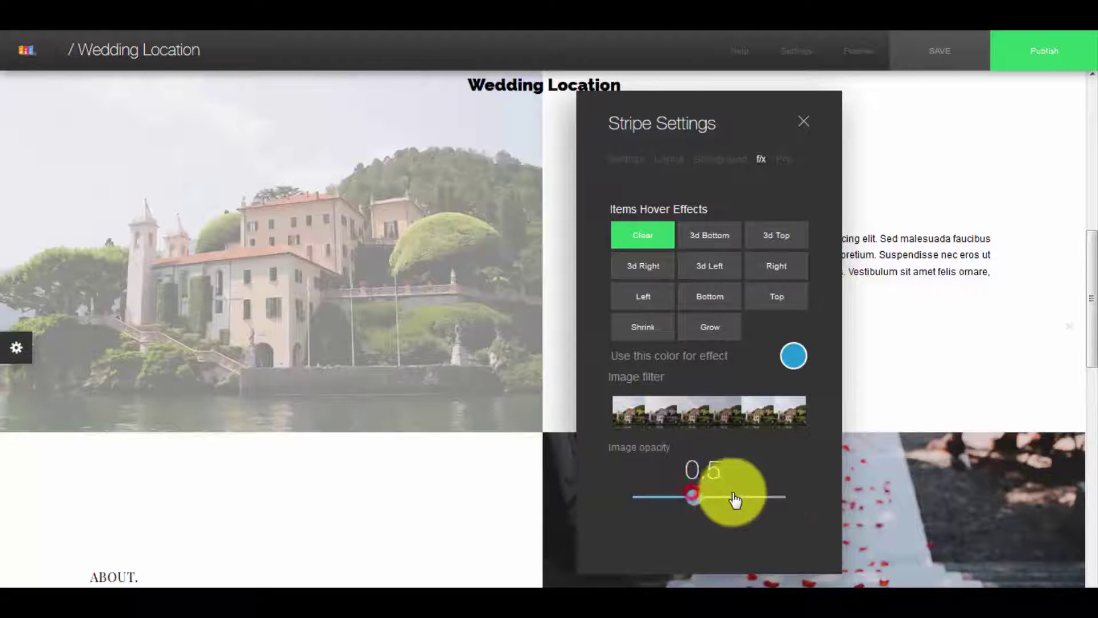
pyautogui.moveTo(799, 500); pyautogui.dragTo(775, 502)
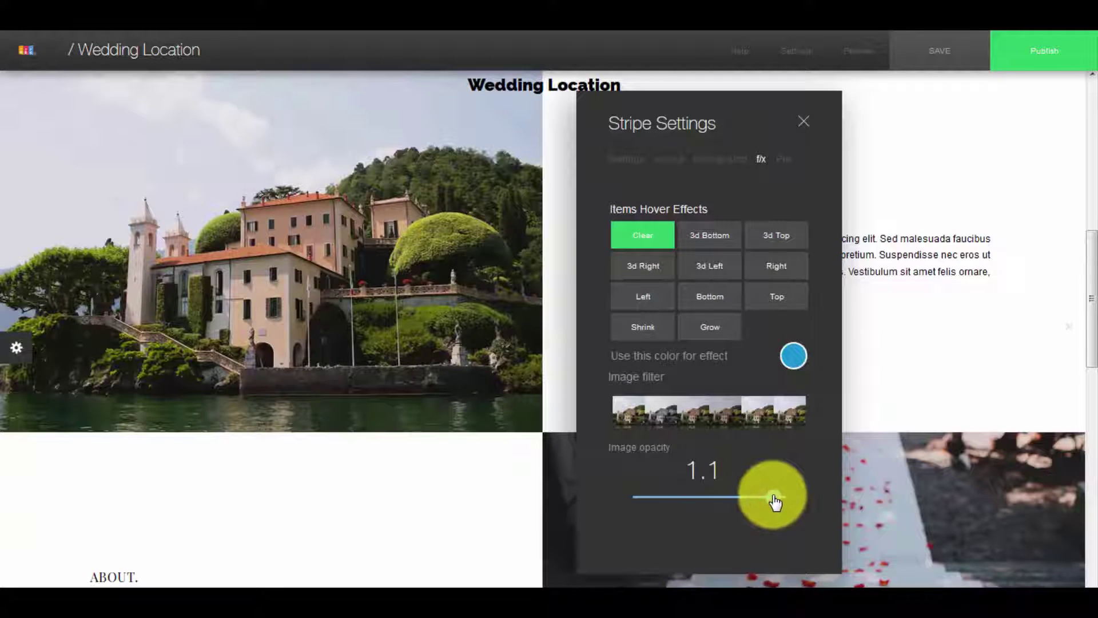
# Step: Try out the 3d Bottom, 3d Top, 3d Right, 3d Left and Right hover effects on the villa section
pyautogui.click(715, 242)
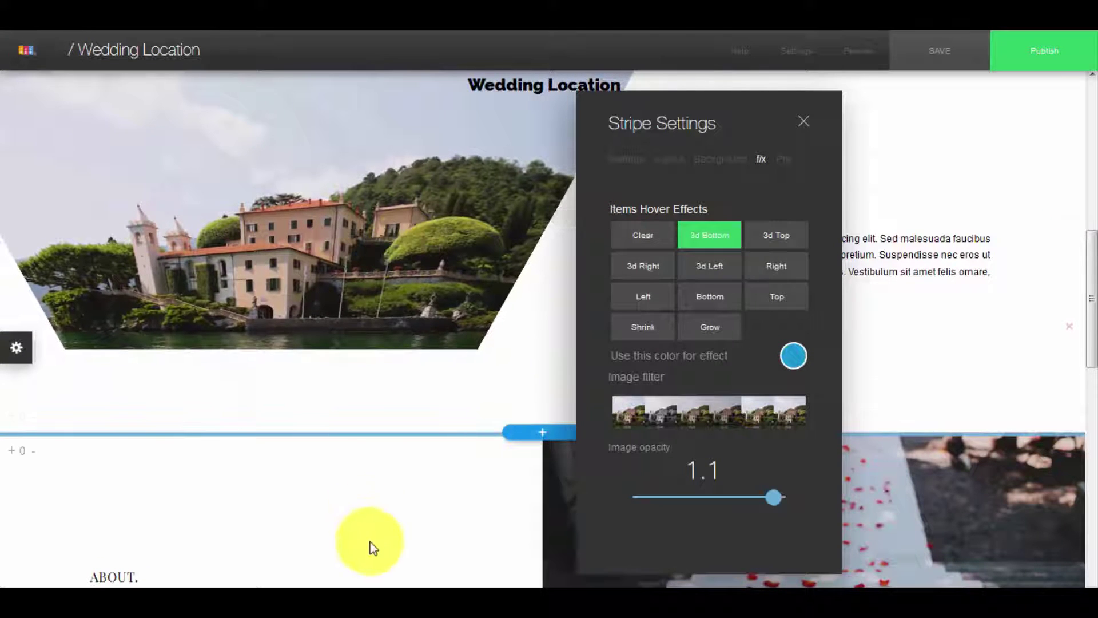
pyautogui.click(791, 242)
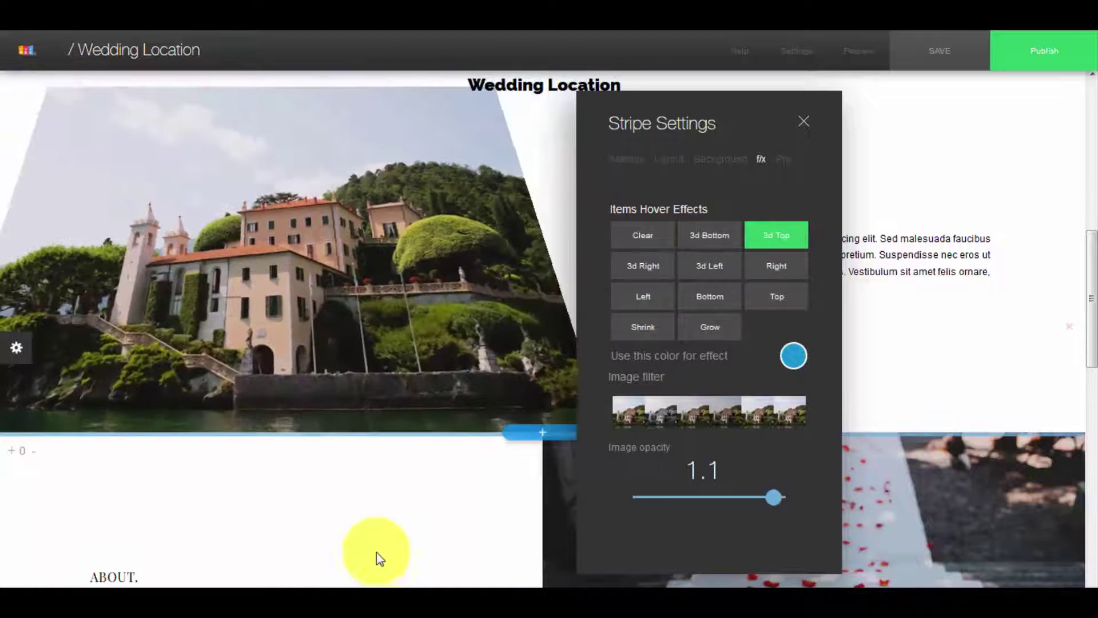
pyautogui.click(643, 269)
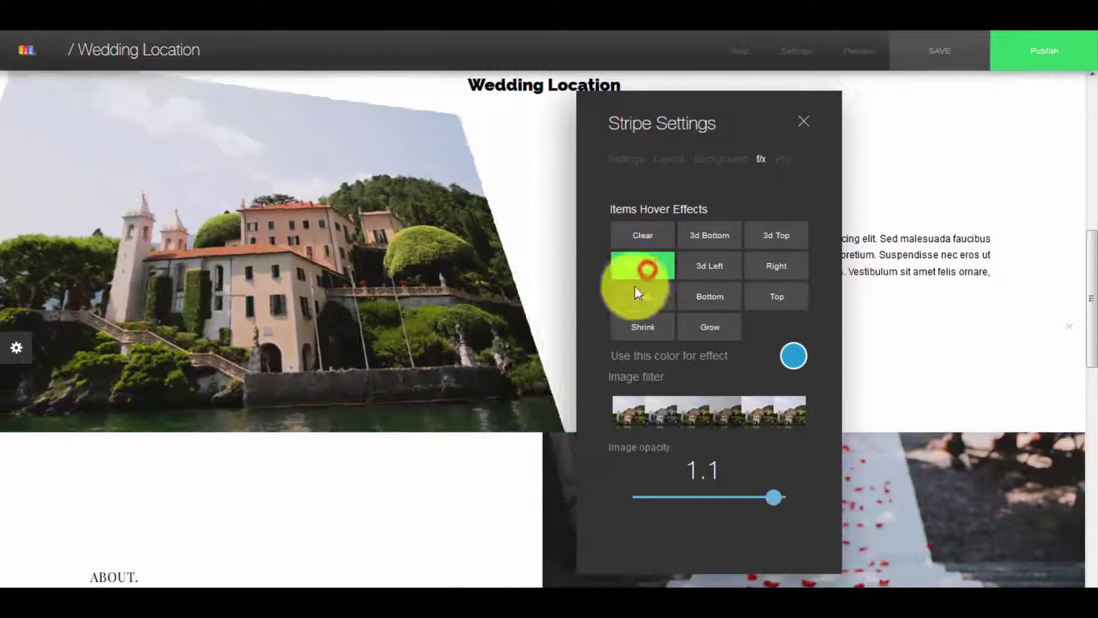
pyautogui.click(709, 273)
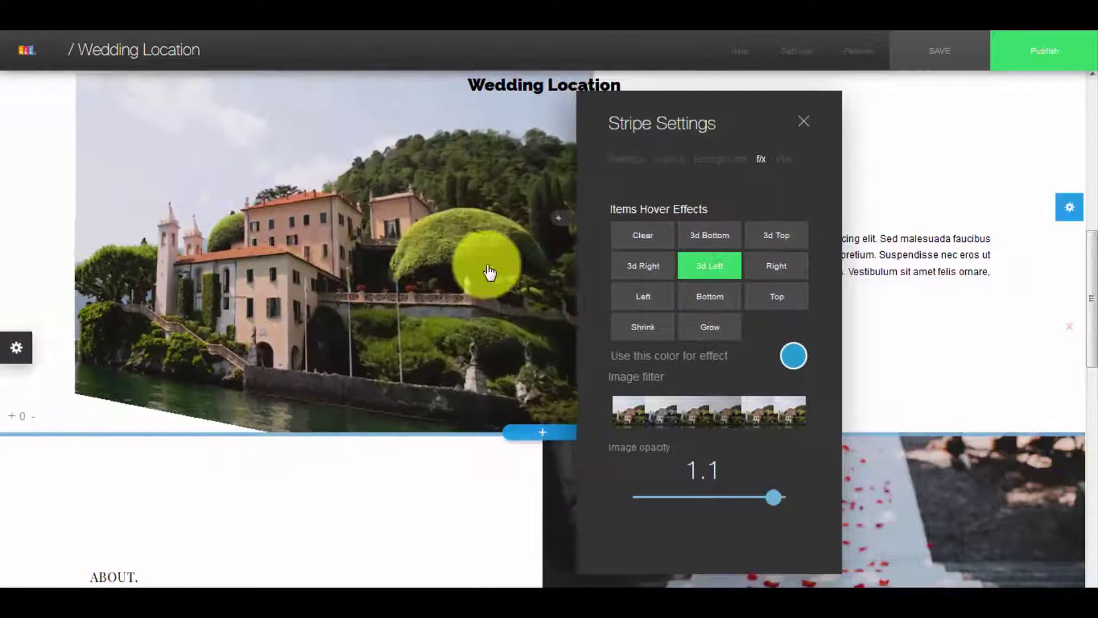
pyautogui.click(779, 274)
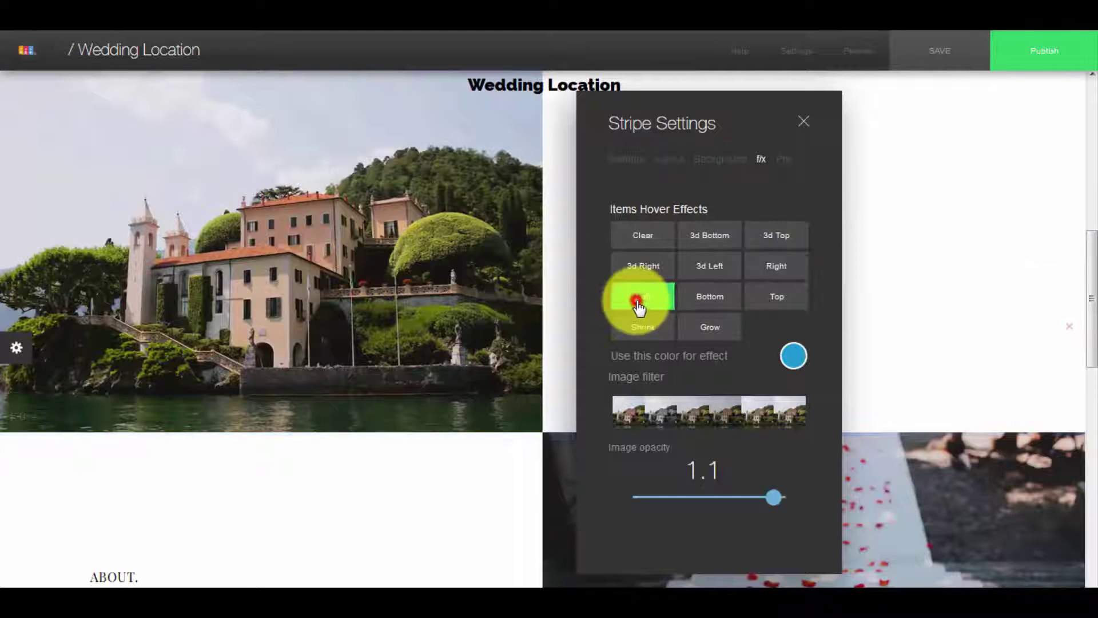
# Step: Uncover the villa section's About text, try the Right, Left, Bottom, Top, Shrink and Grow hover effects on it, and clear the effect
pyautogui.moveTo(697, 125); pyautogui.dragTo(420, 101)
pyautogui.click(500, 243)
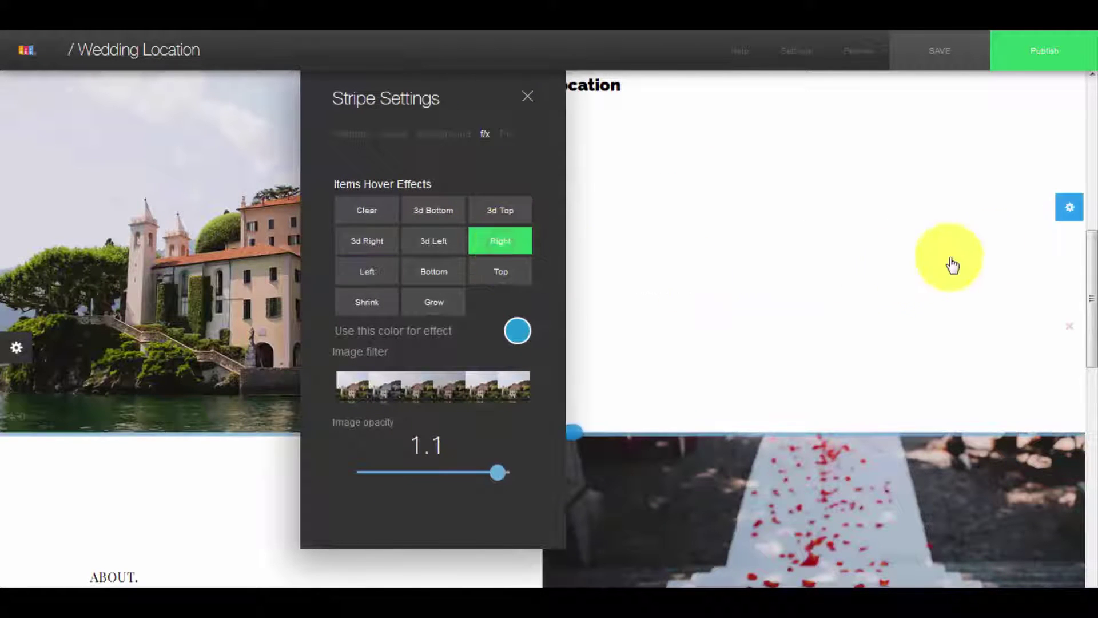
pyautogui.click(367, 266)
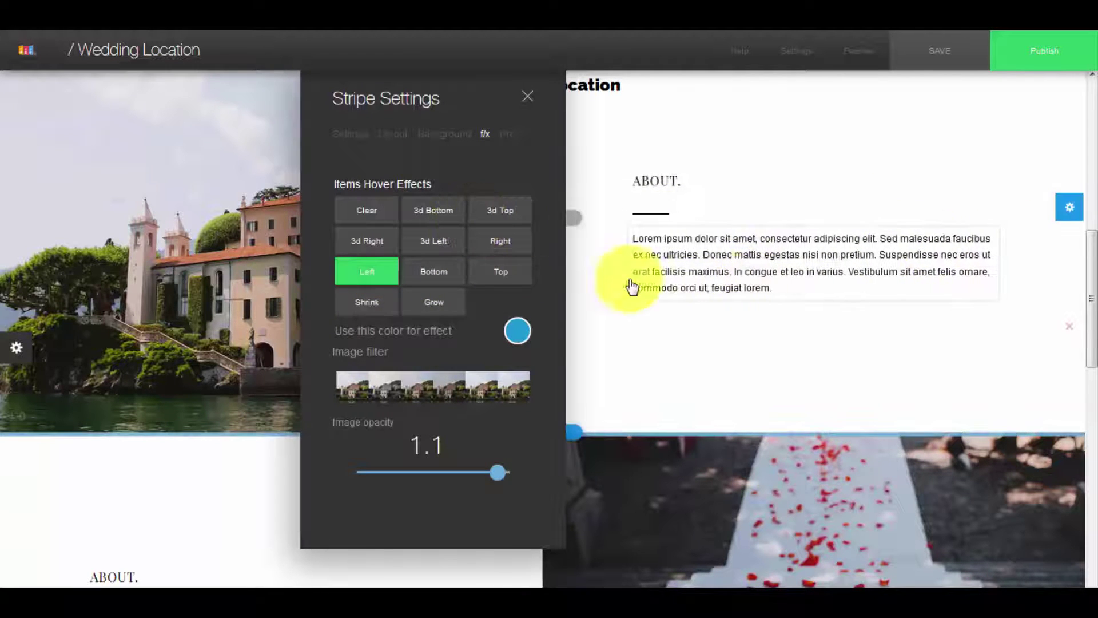
pyautogui.click(433, 271)
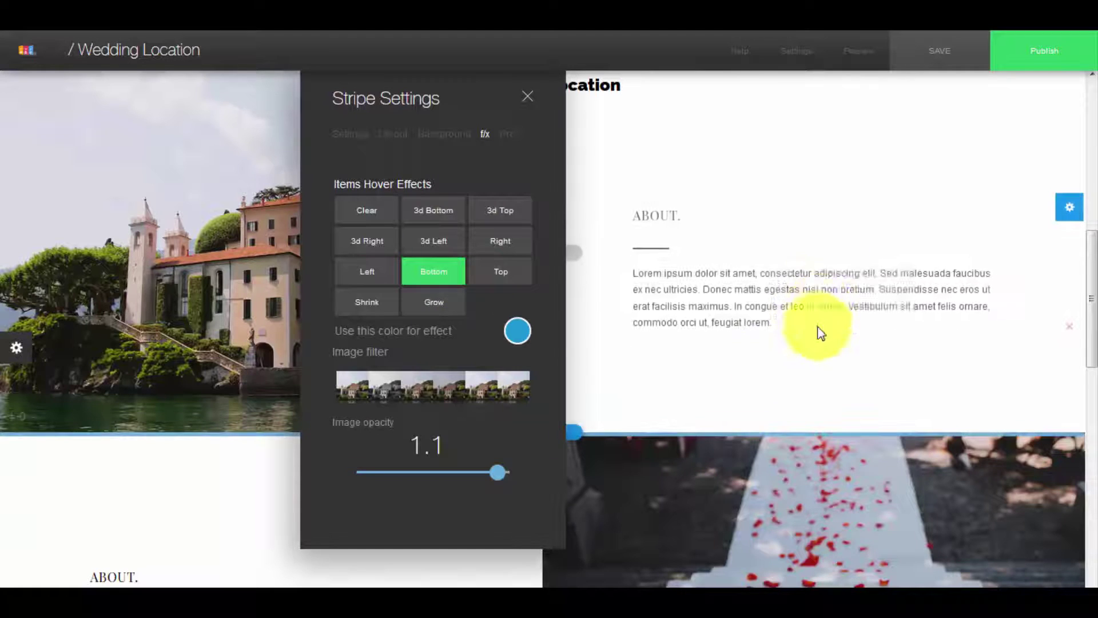
pyautogui.click(499, 276)
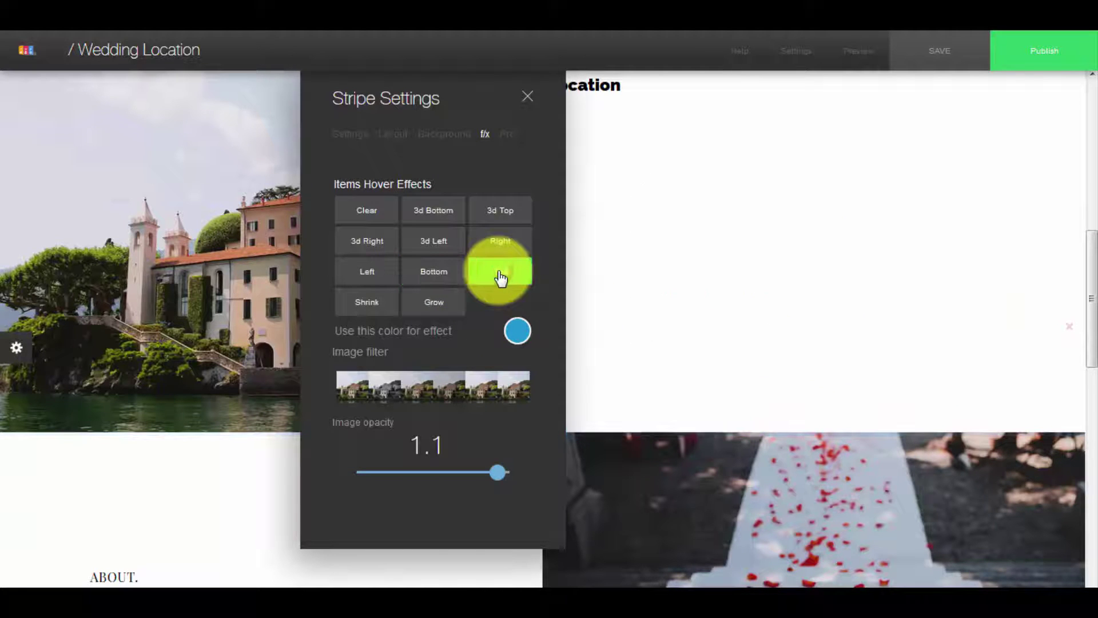
pyautogui.click(371, 301)
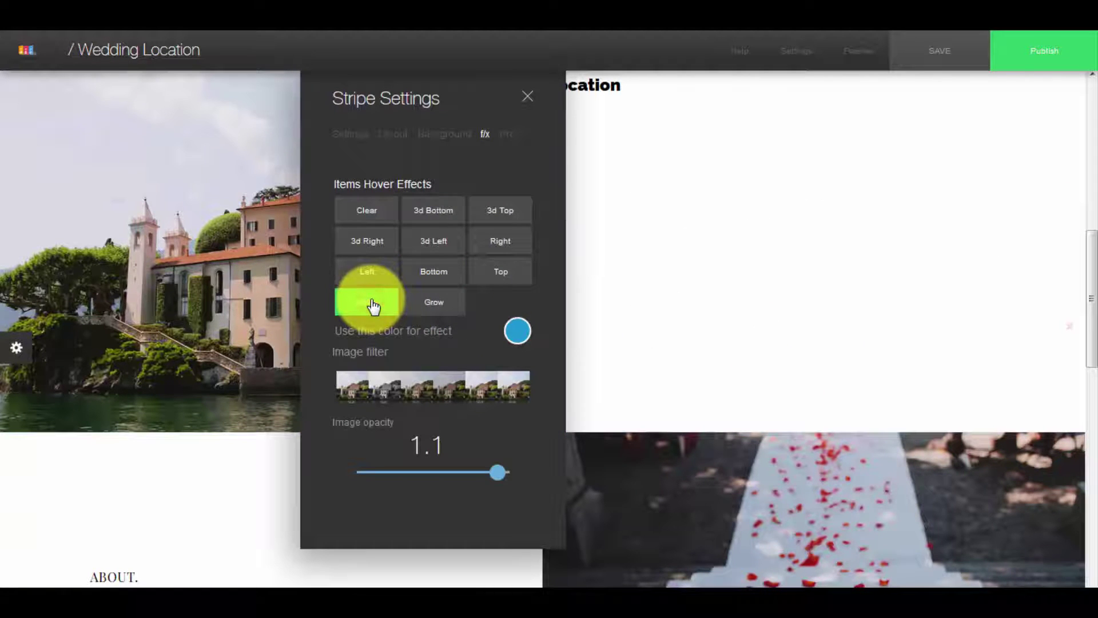
pyautogui.click(434, 309)
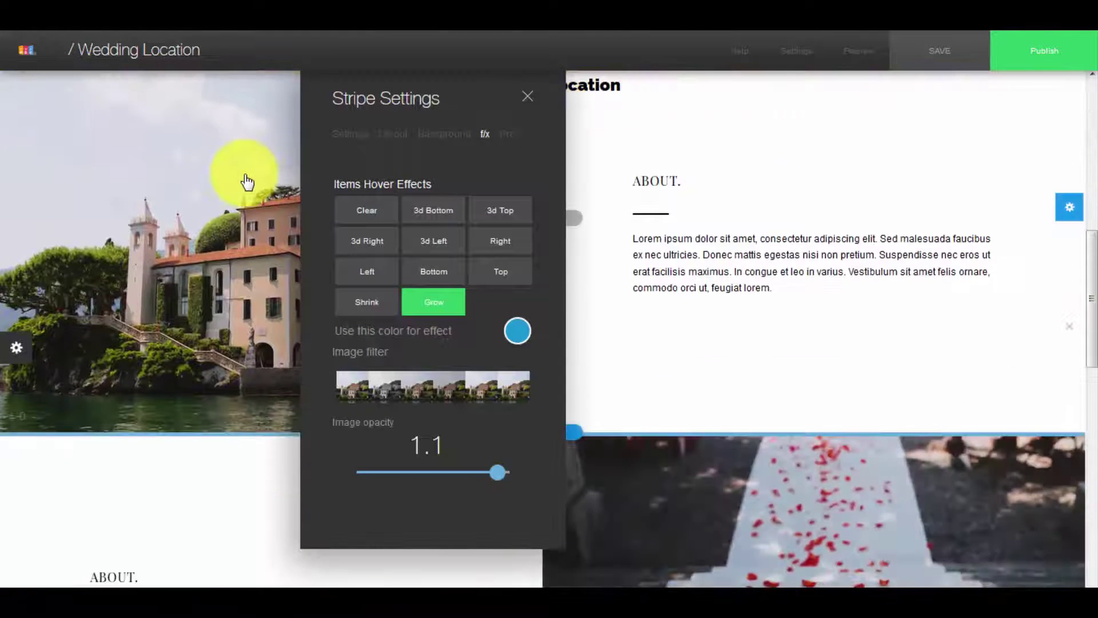
pyautogui.scroll(2, 247, 182)
pyautogui.scroll(-2, 243, 169)
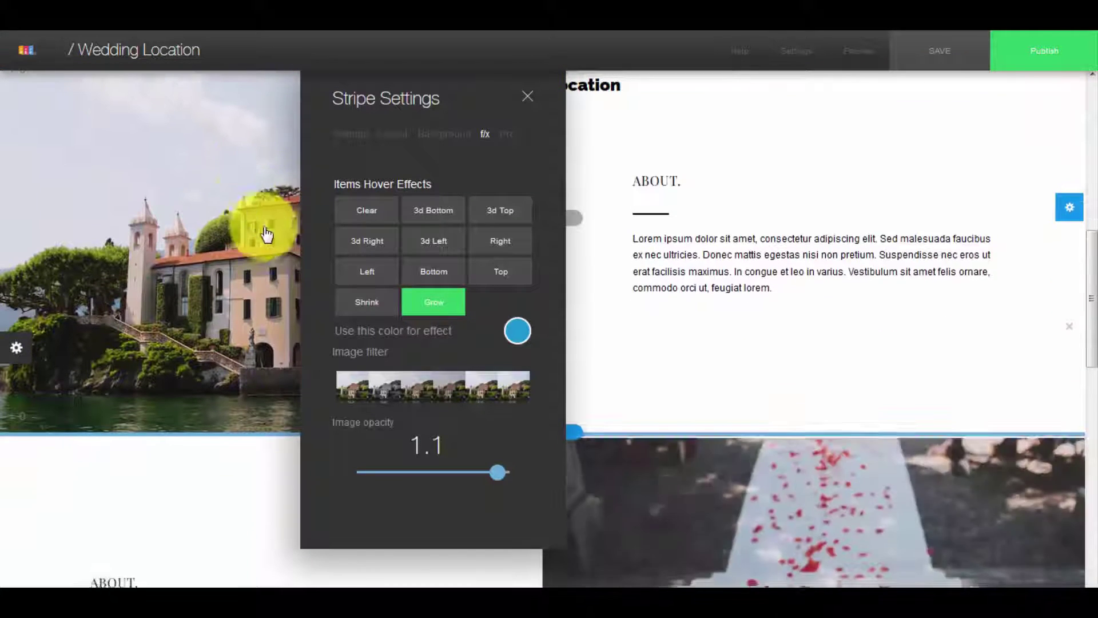
pyautogui.scroll(2, 262, 233)
pyautogui.click(360, 213)
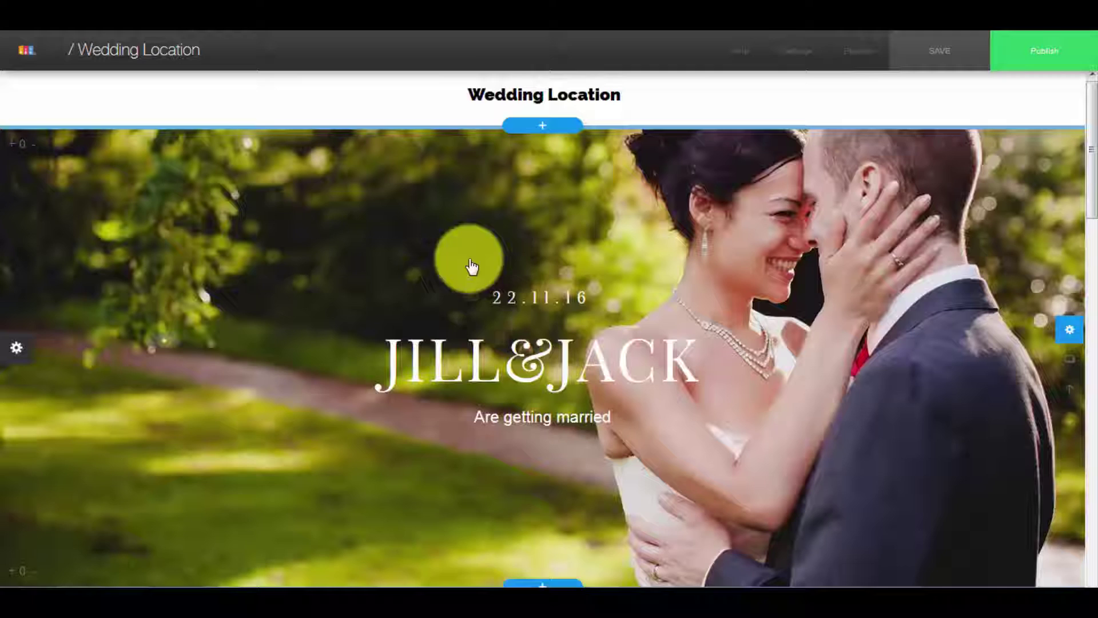
# Step: Remove the couple's photo from the JILL&JACK header section
pyautogui.scroll(-2, 369, 282)
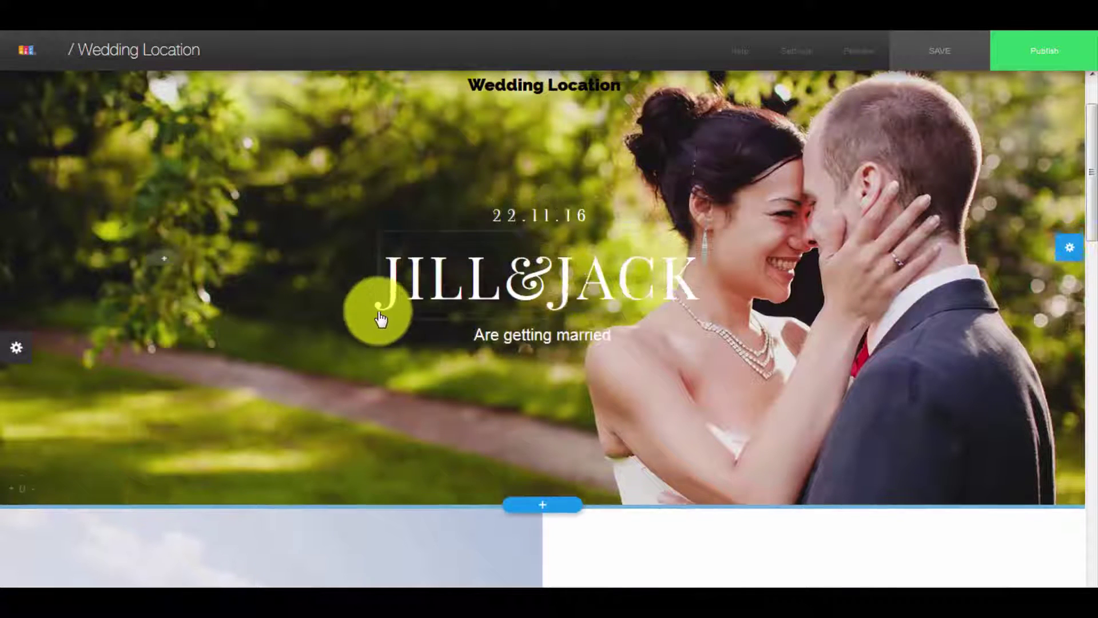
pyautogui.scroll(1, 435, 311)
pyautogui.scroll(-1, 486, 309)
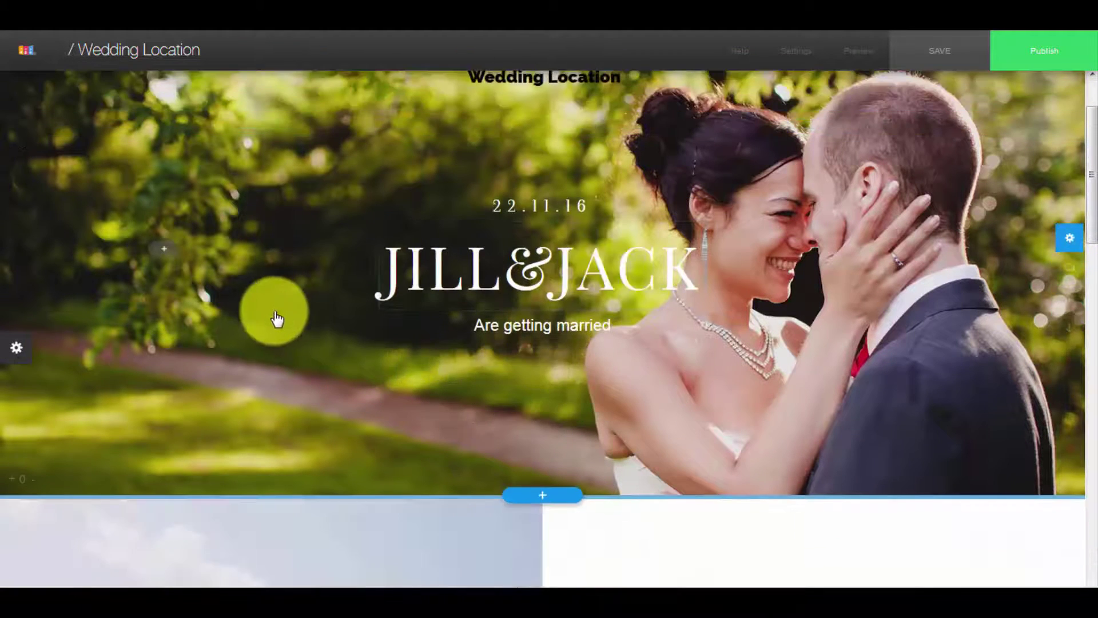
pyautogui.click(276, 318)
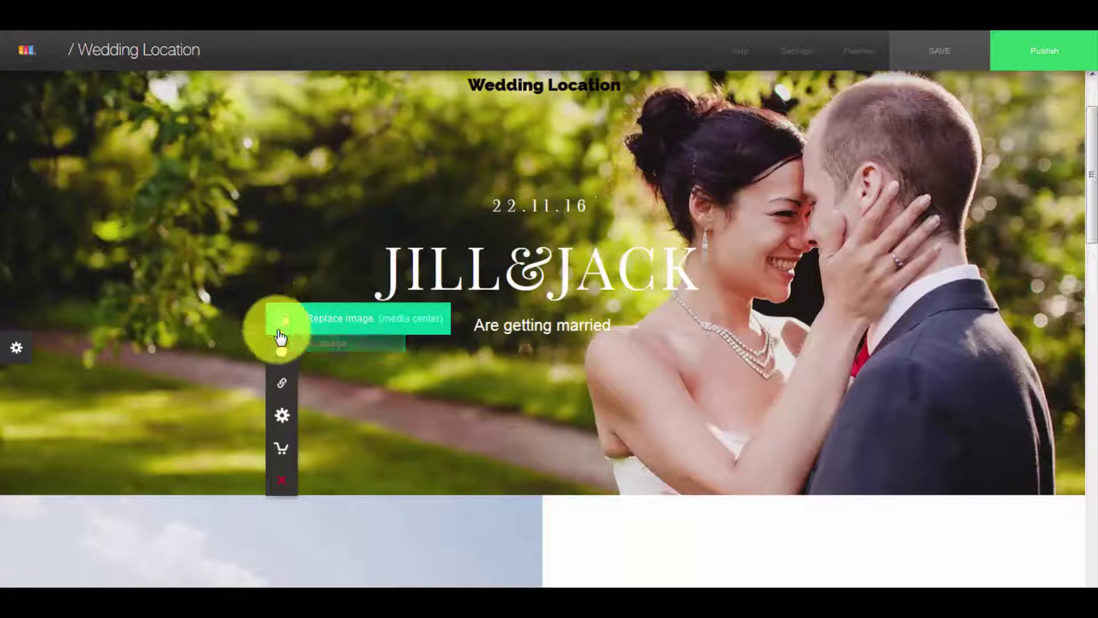
pyautogui.click(280, 338)
pyautogui.click(338, 233)
# Step: Add a video element to the empty background item of the JILL&JACK header section
pyautogui.click(170, 236)
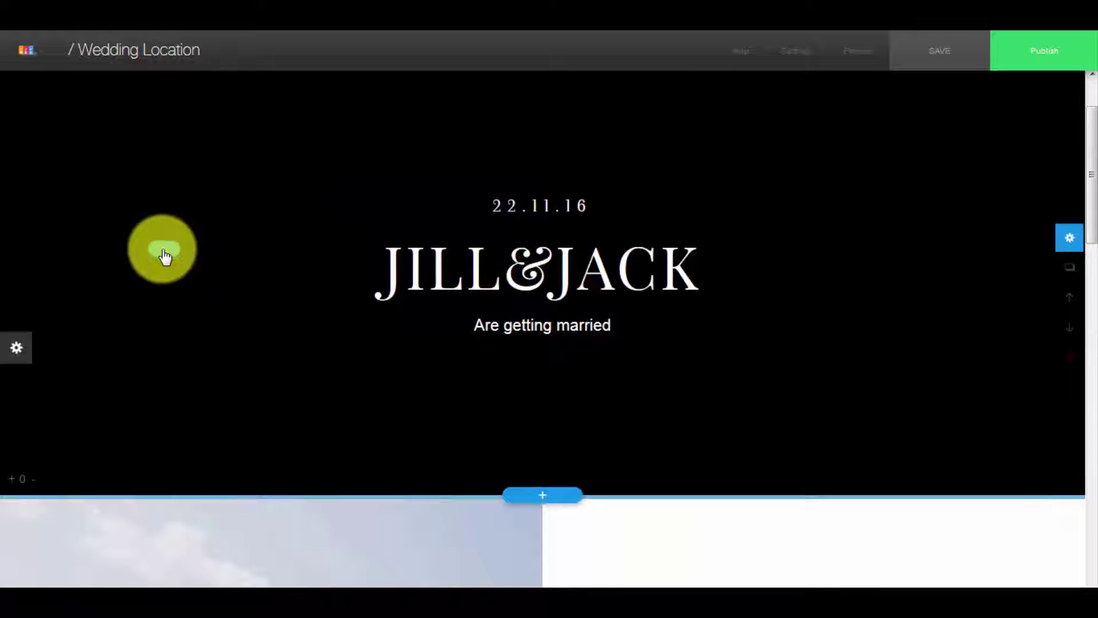
pyautogui.click(164, 253)
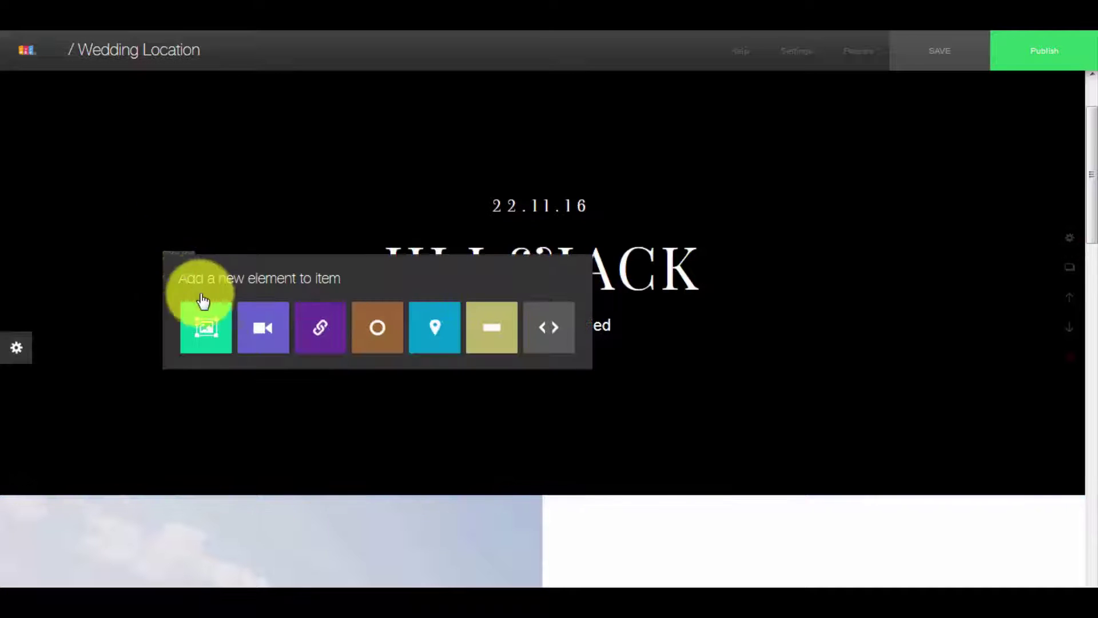
pyautogui.click(269, 332)
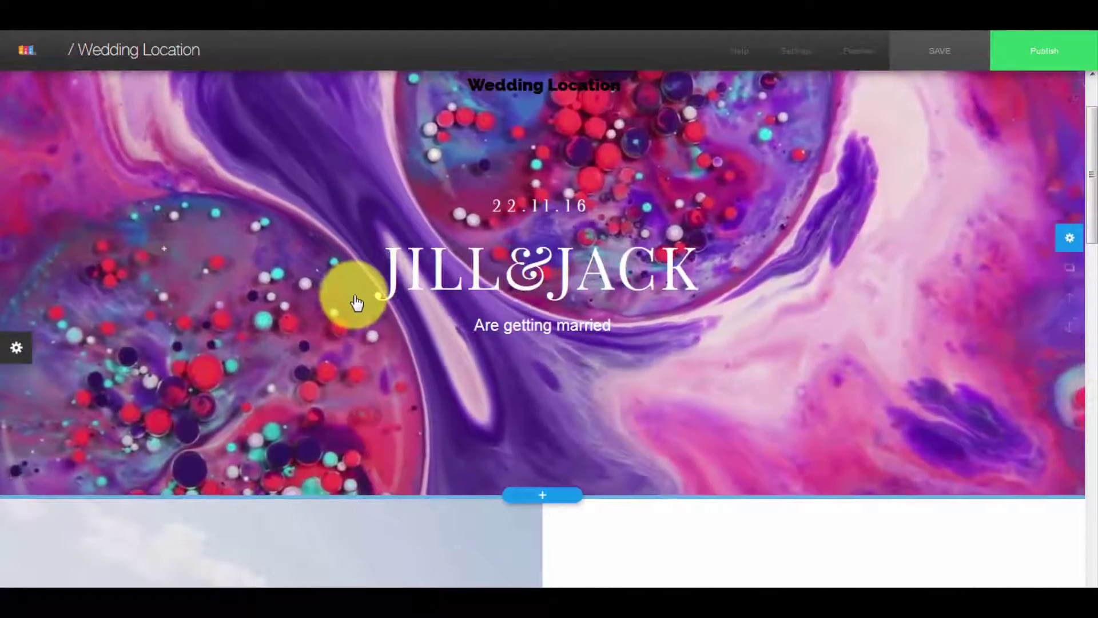
# Step: Look through the page's sections and check how the header's background video behaves while scrolling
pyautogui.scroll(-12, 354, 304)
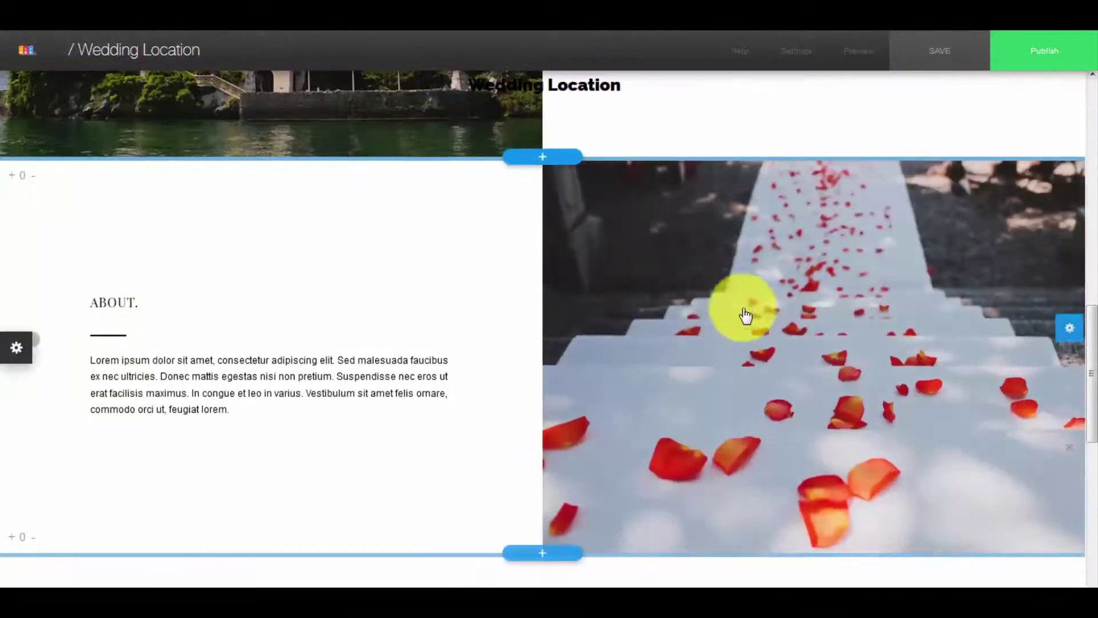
pyautogui.scroll(-8, 729, 378)
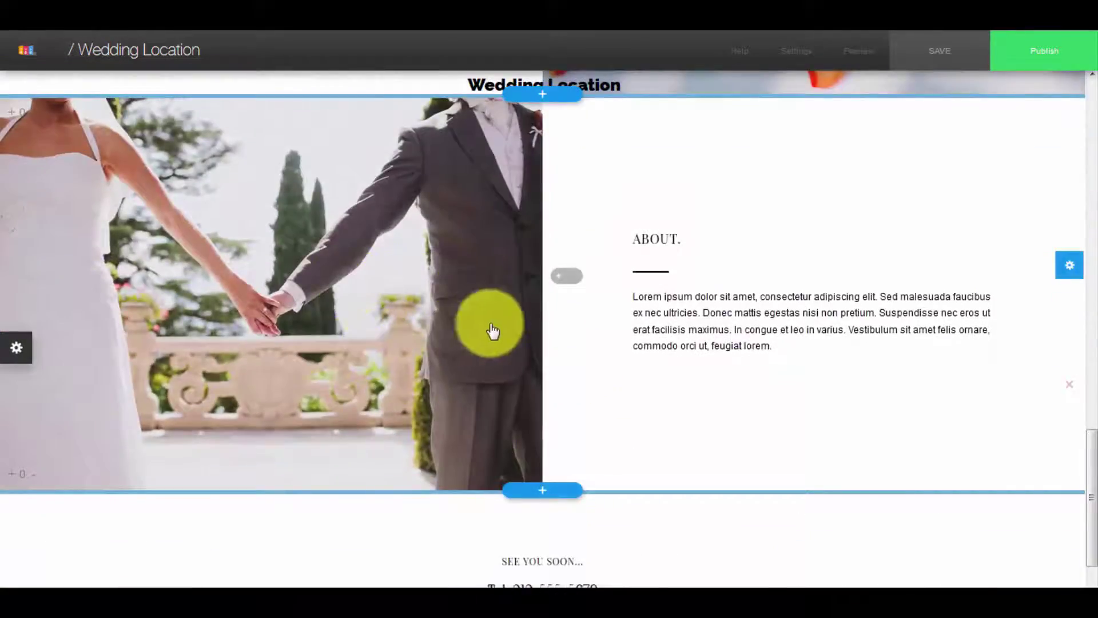
pyautogui.scroll(5, 316, 334)
pyautogui.scroll(14, 481, 336)
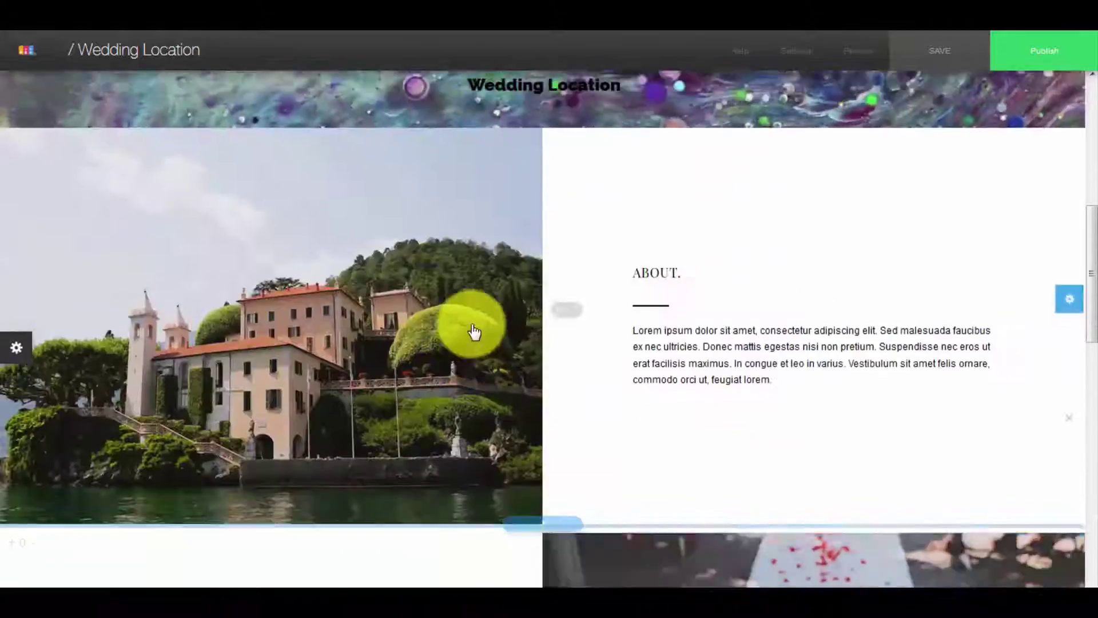
pyautogui.scroll(-6, 320, 297)
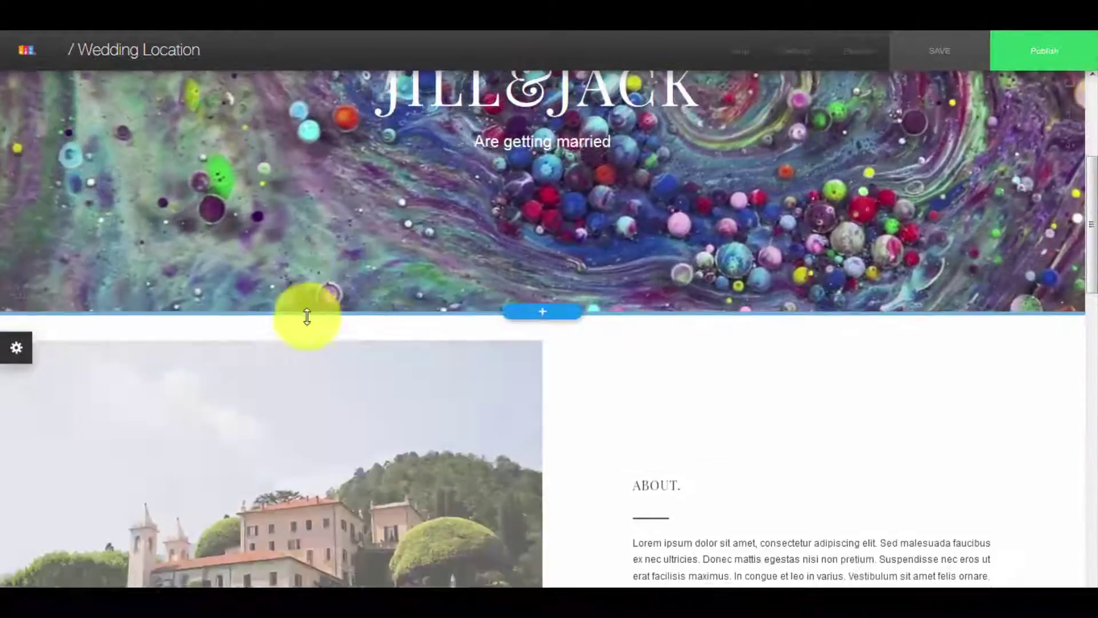
pyautogui.scroll(4, 311, 330)
pyautogui.scroll(2, 291, 258)
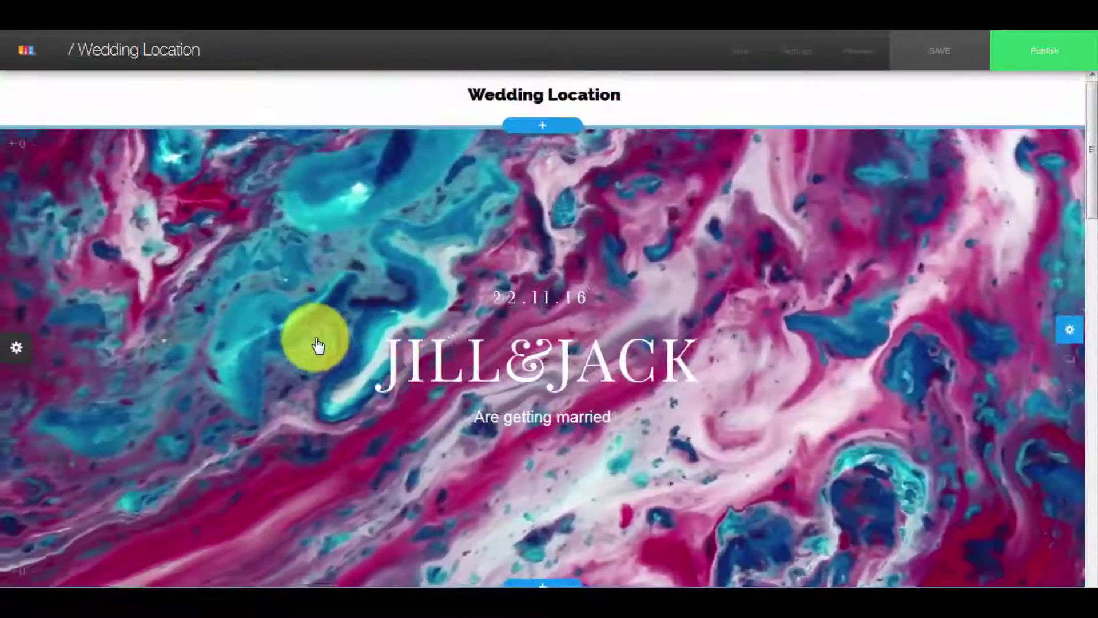
pyautogui.scroll(-5, 298, 371)
pyautogui.scroll(5, 362, 311)
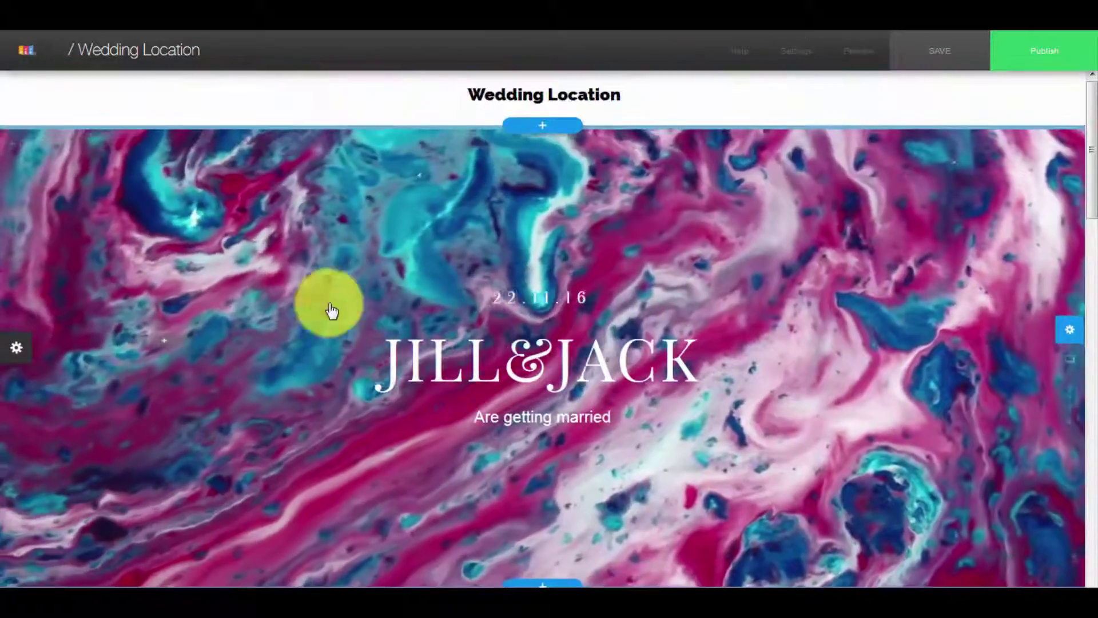
pyautogui.scroll(-3, 320, 275)
pyautogui.scroll(3, 320, 269)
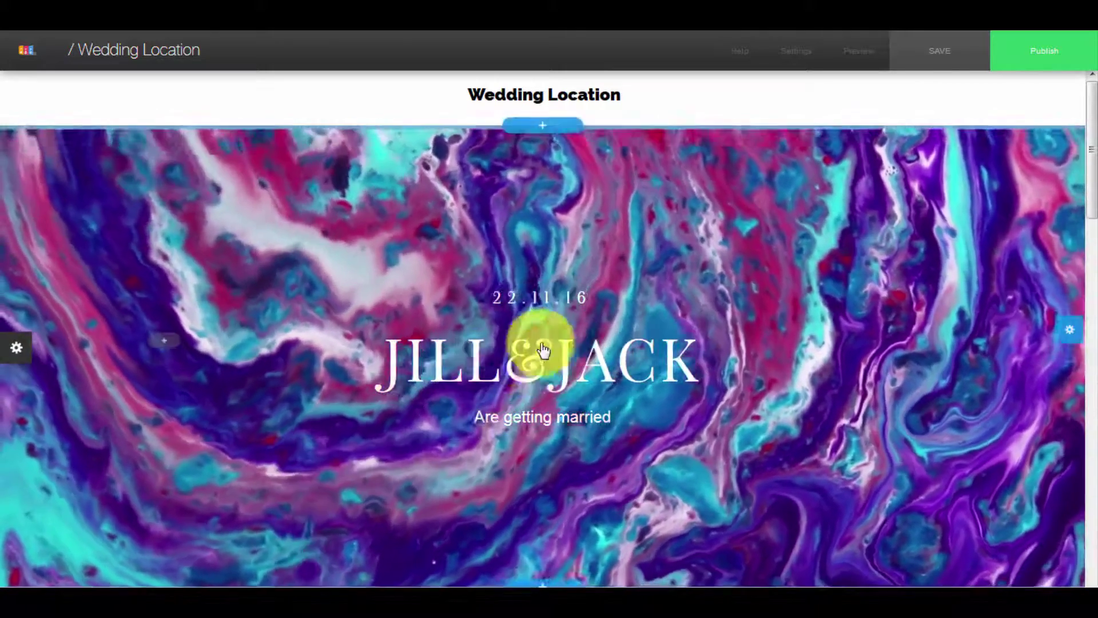
# Step: Replace the header's background video with the YouTube video fywI1R1khqA
pyautogui.click(543, 360)
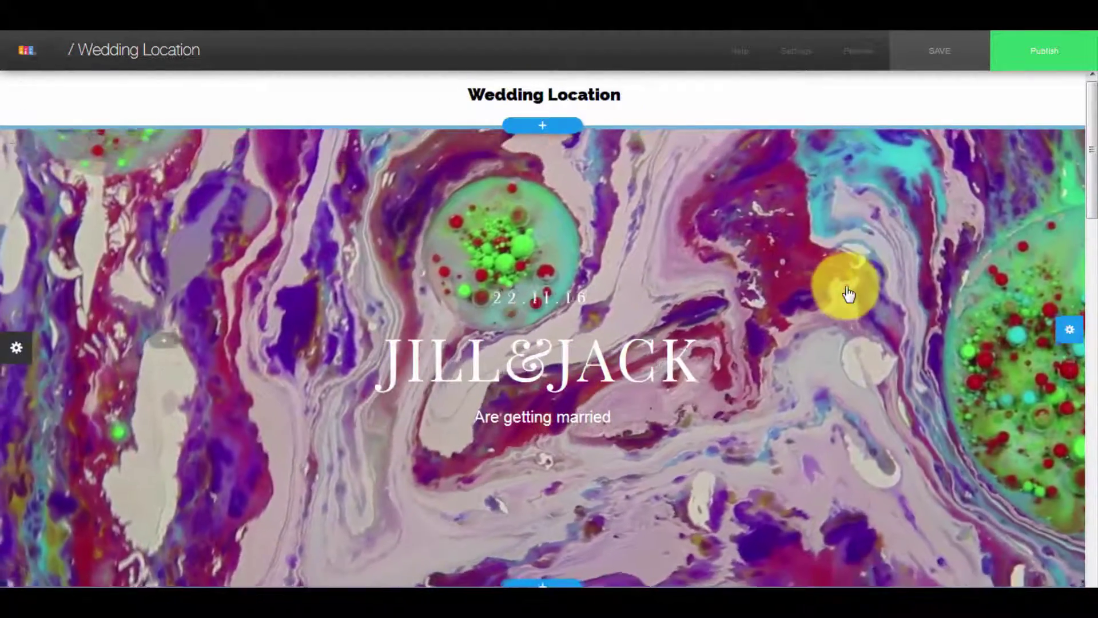
pyautogui.click(847, 288)
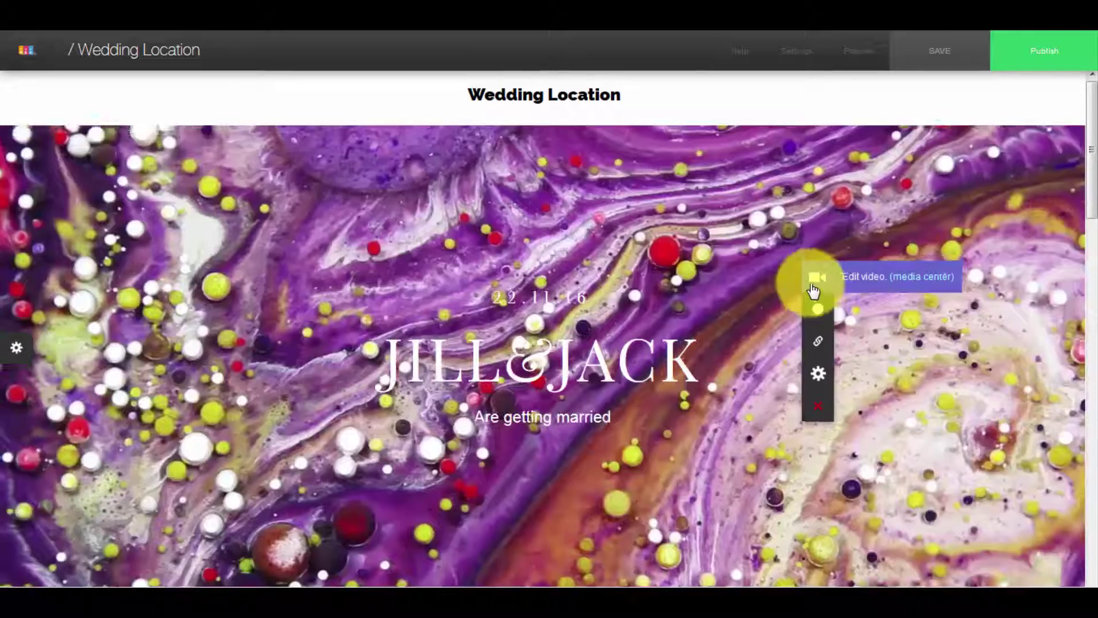
pyautogui.click(817, 279)
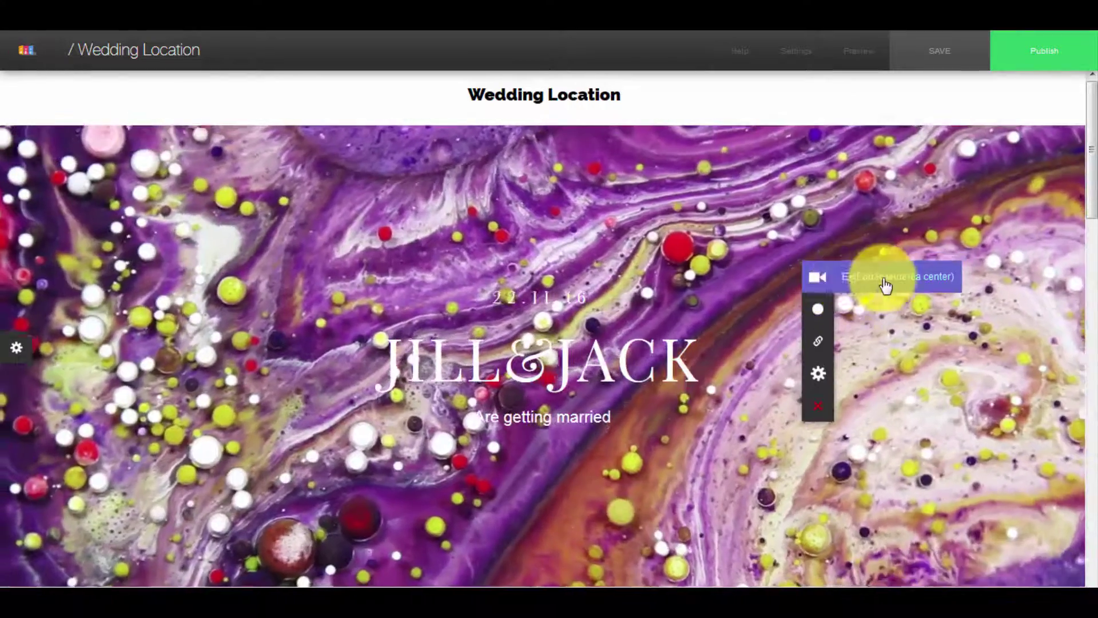
pyautogui.click(863, 285)
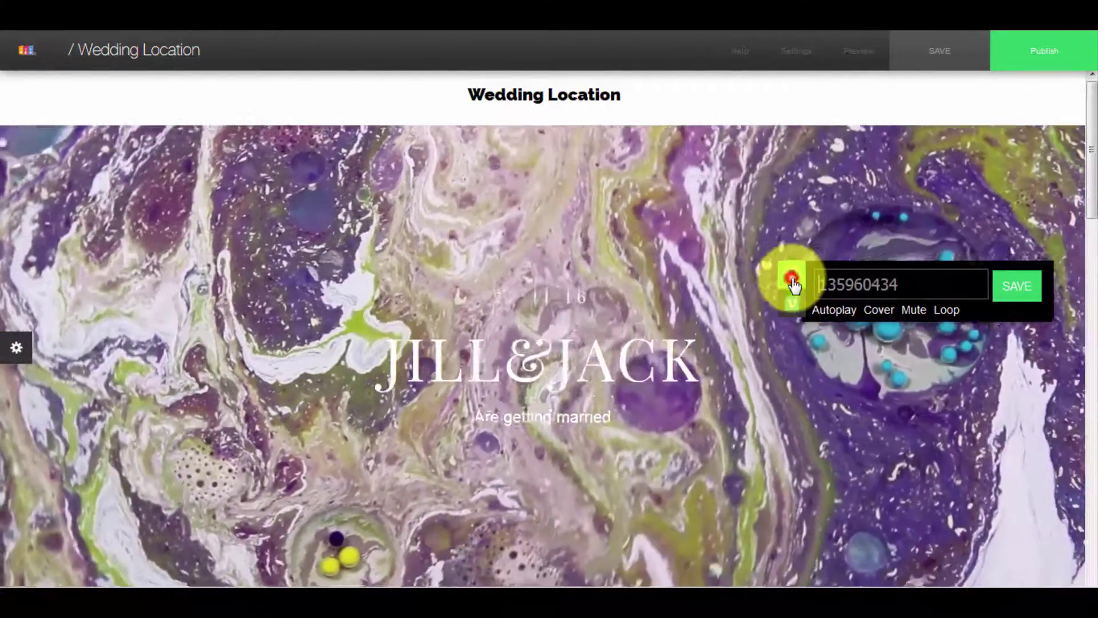
pyautogui.click(793, 281)
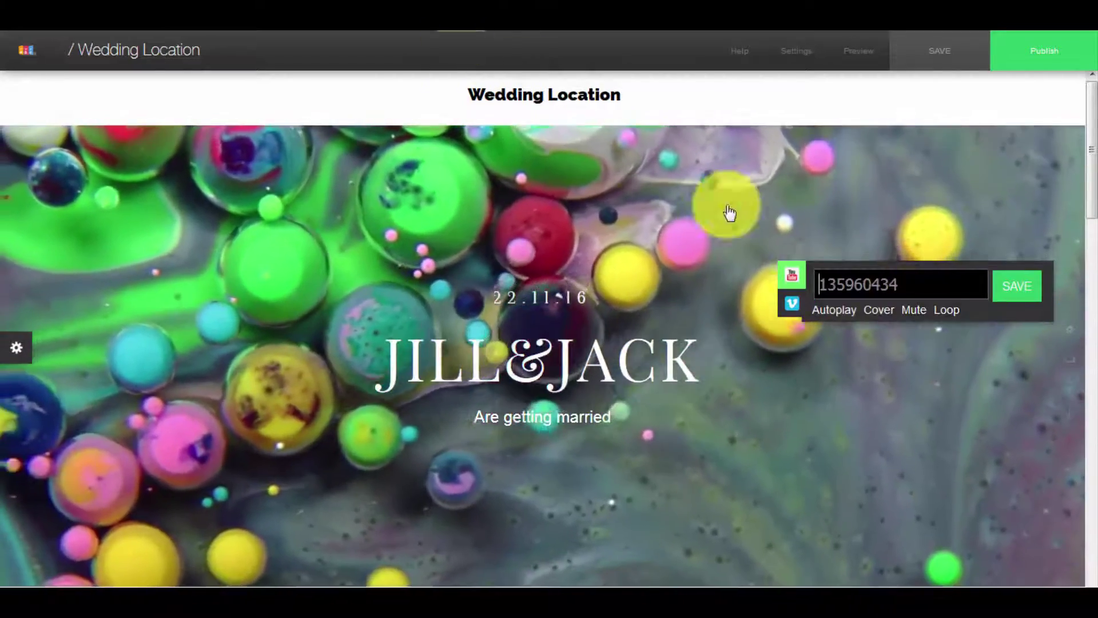
pyautogui.click(875, 286)
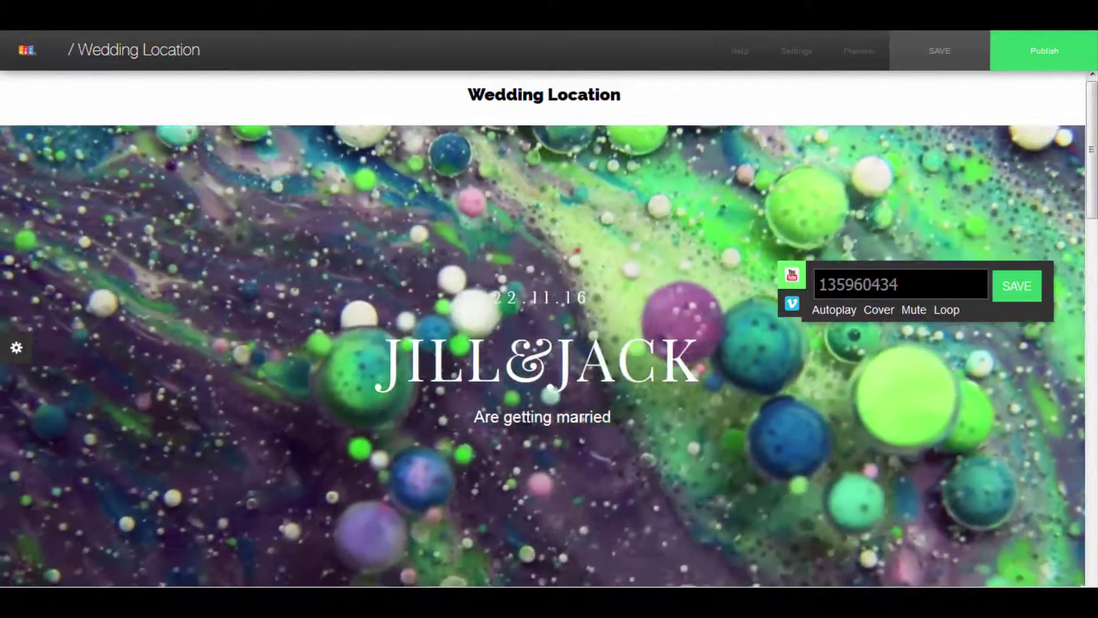
pyautogui.click(811, 272)
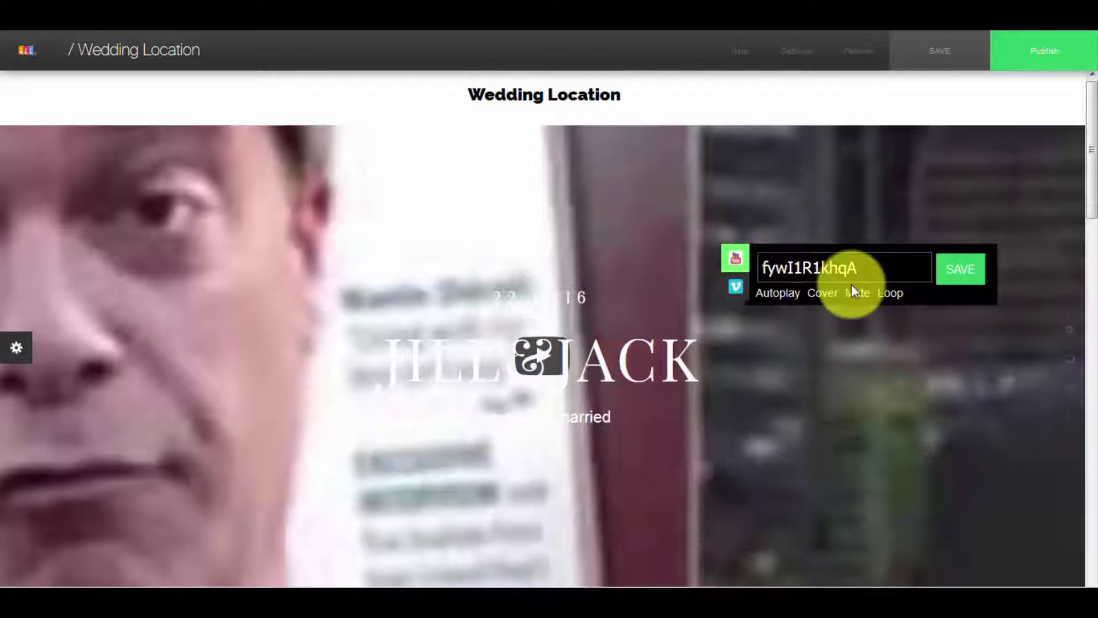
# Step: Save the header's background video settings and check how the new video looks while moving through the top of the page
pyautogui.click(974, 284)
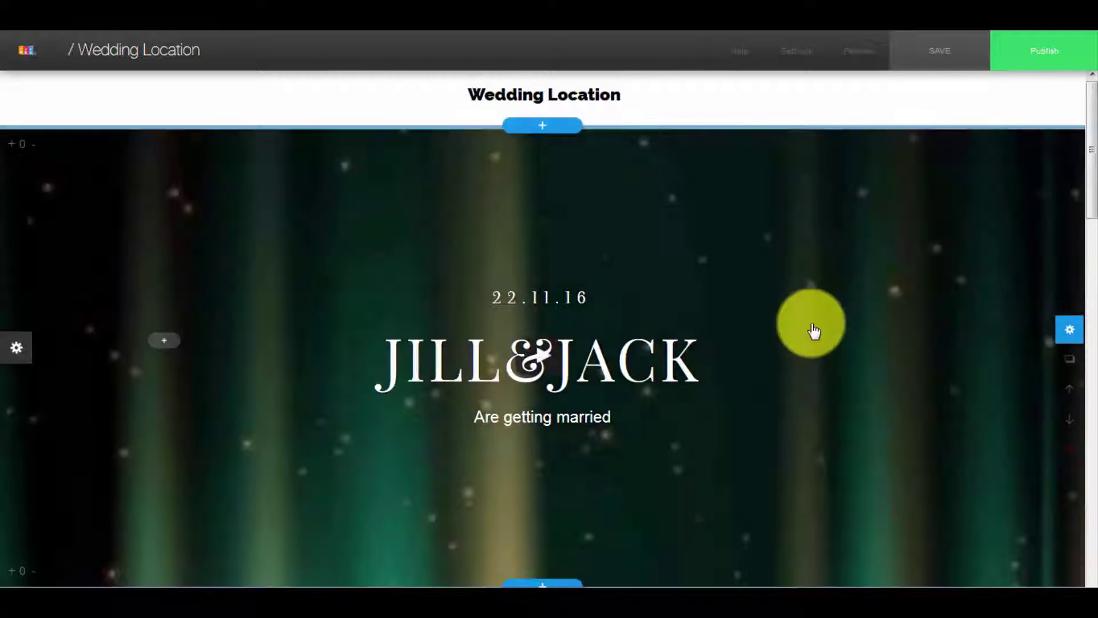
pyautogui.scroll(-3, 692, 368)
pyautogui.scroll(3, 694, 363)
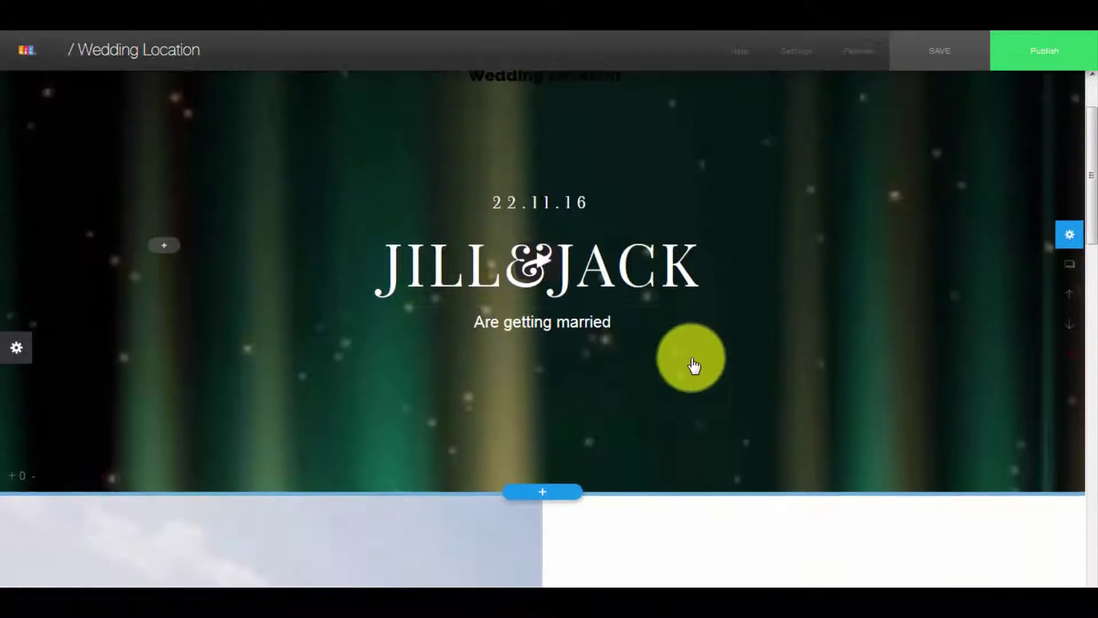
pyautogui.scroll(-3, 718, 314)
pyautogui.scroll(3, 709, 314)
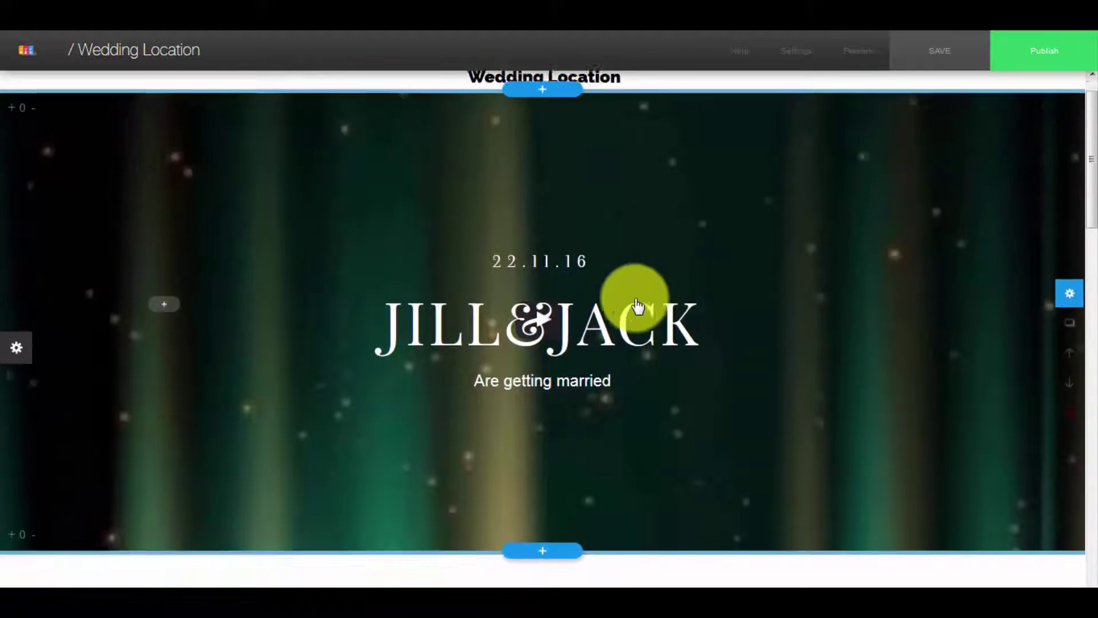
pyautogui.scroll(-2, 721, 332)
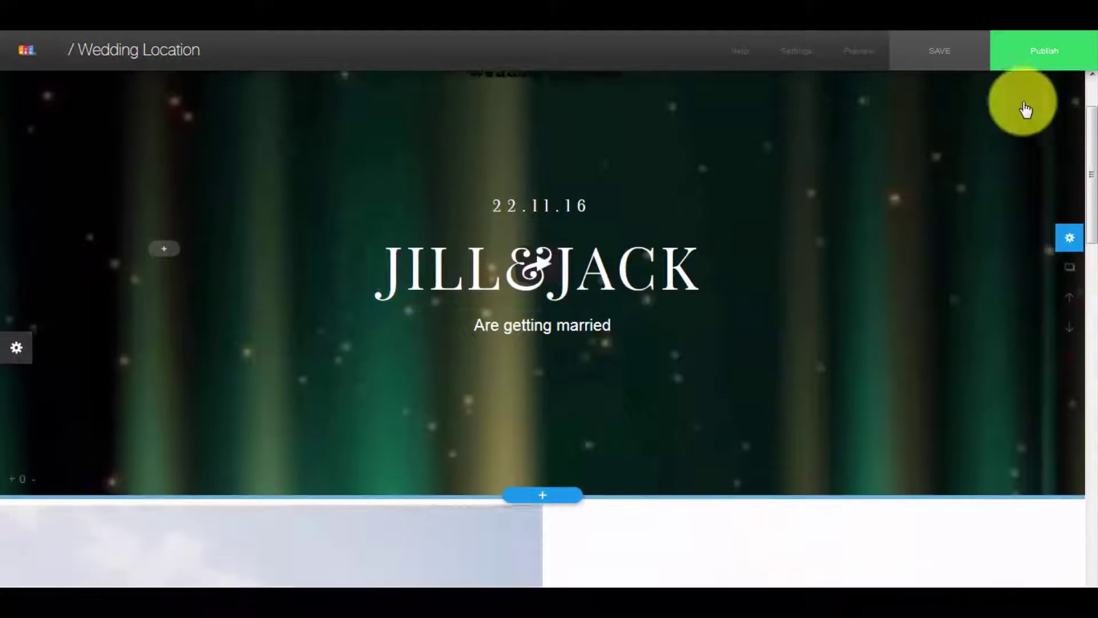
pyautogui.scroll(2, 721, 275)
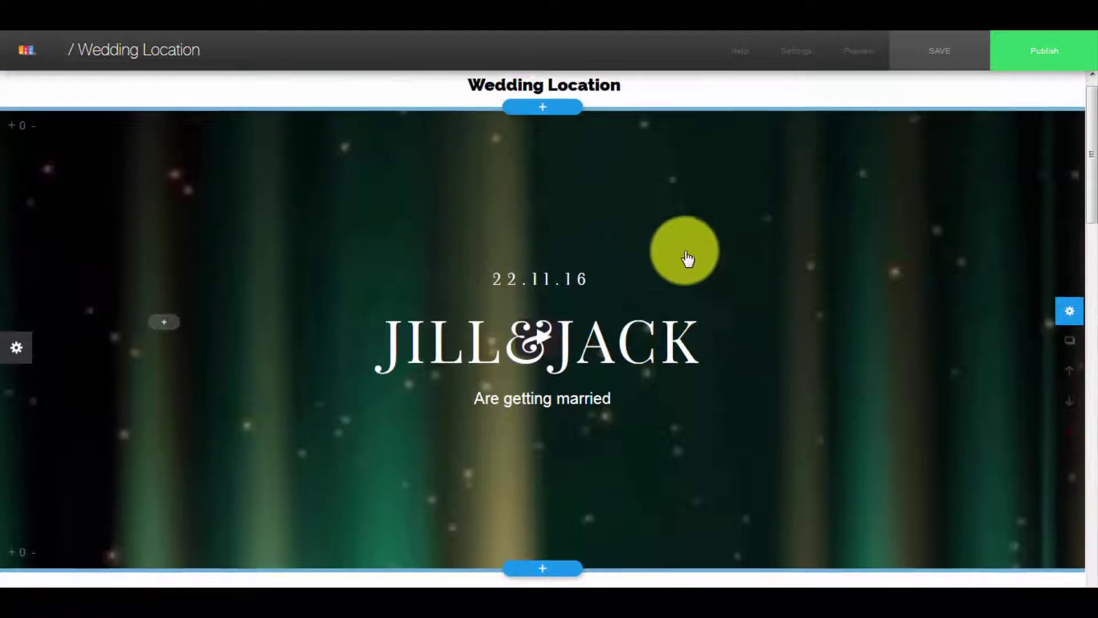
pyautogui.scroll(-2, 629, 275)
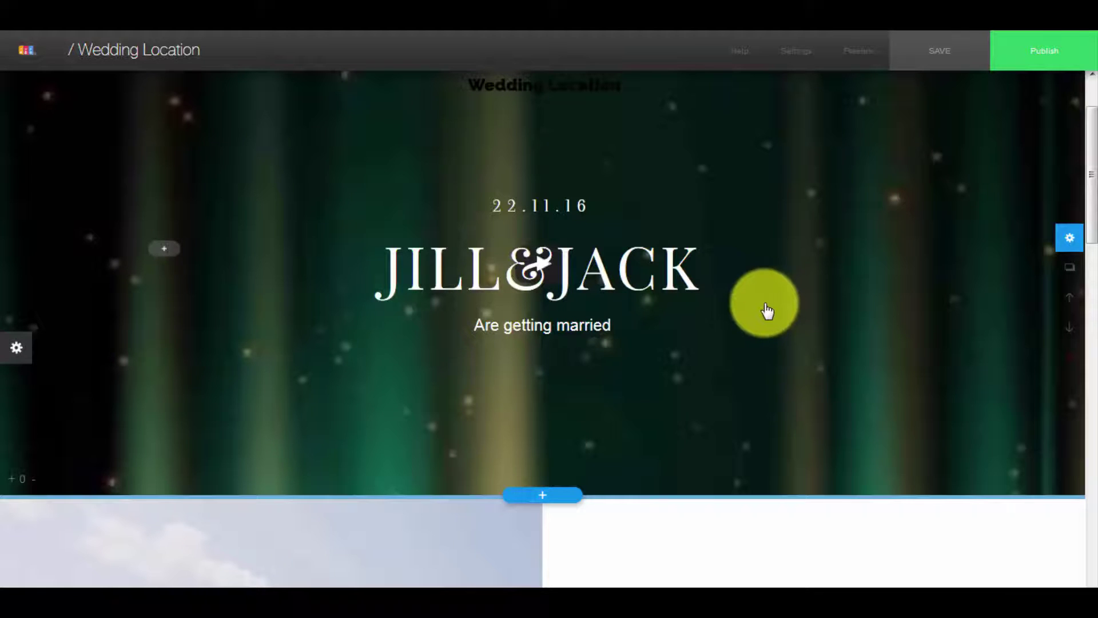
pyautogui.scroll(1, 766, 312)
pyautogui.scroll(-1, 675, 332)
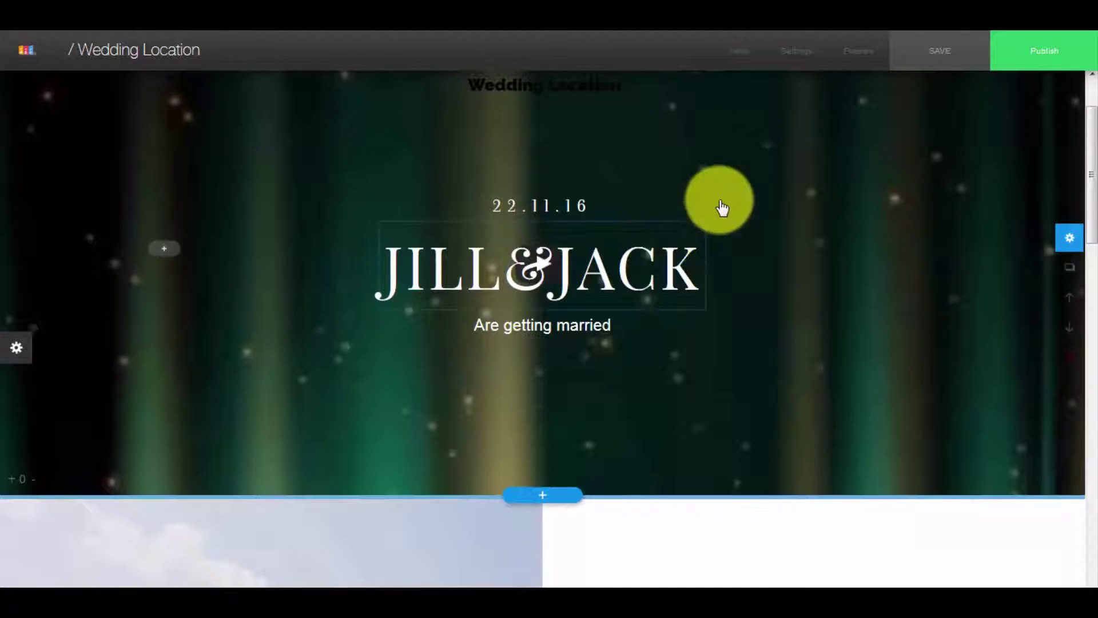
pyautogui.scroll(2, 722, 207)
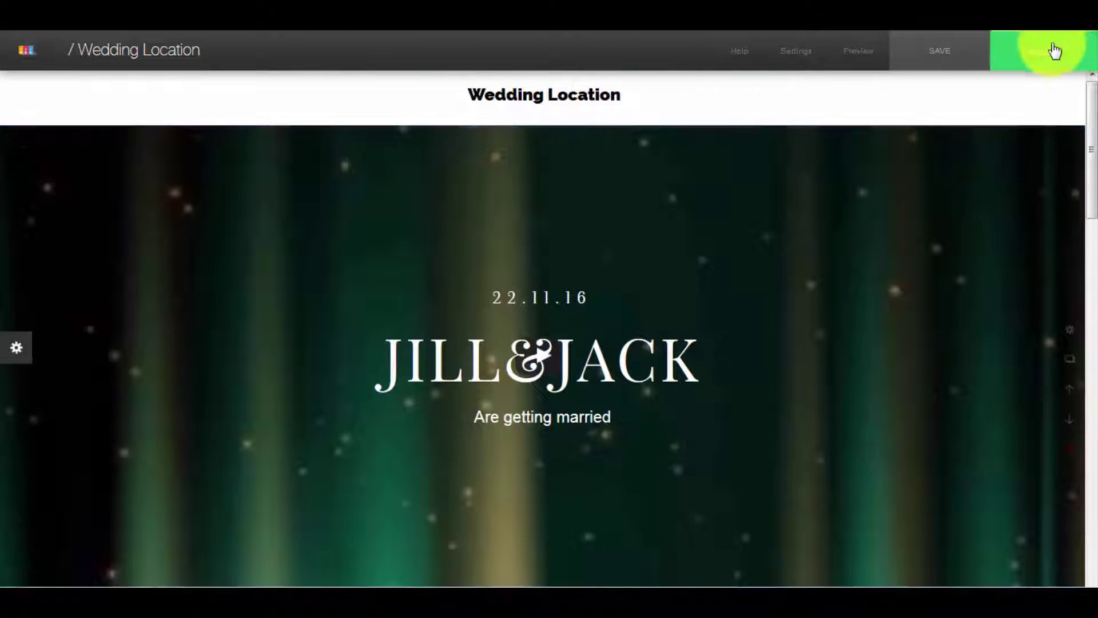
pyautogui.click(1091, 52)
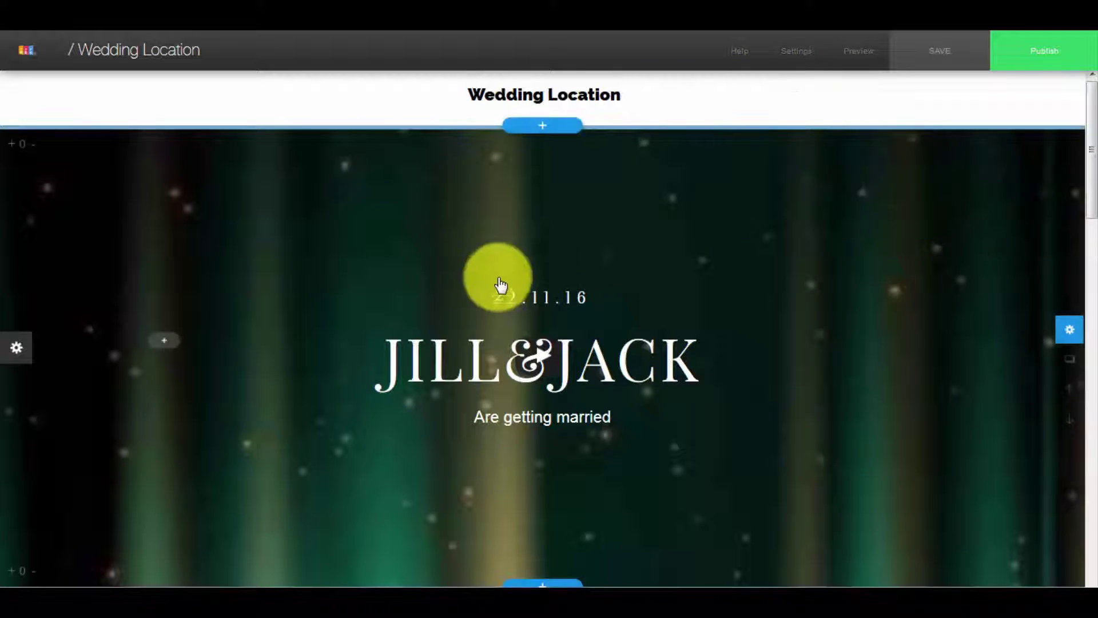
pyautogui.scroll(-2, 624, 244)
pyautogui.click(163, 248)
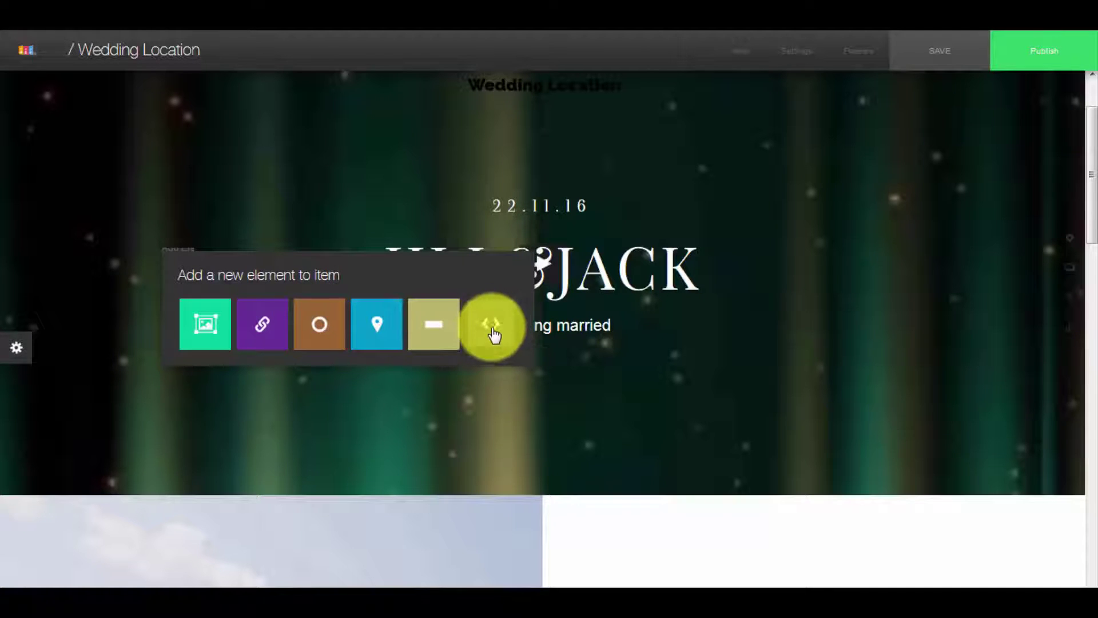
pyautogui.click(657, 270)
pyautogui.scroll(2, 412, 205)
pyautogui.click(143, 53)
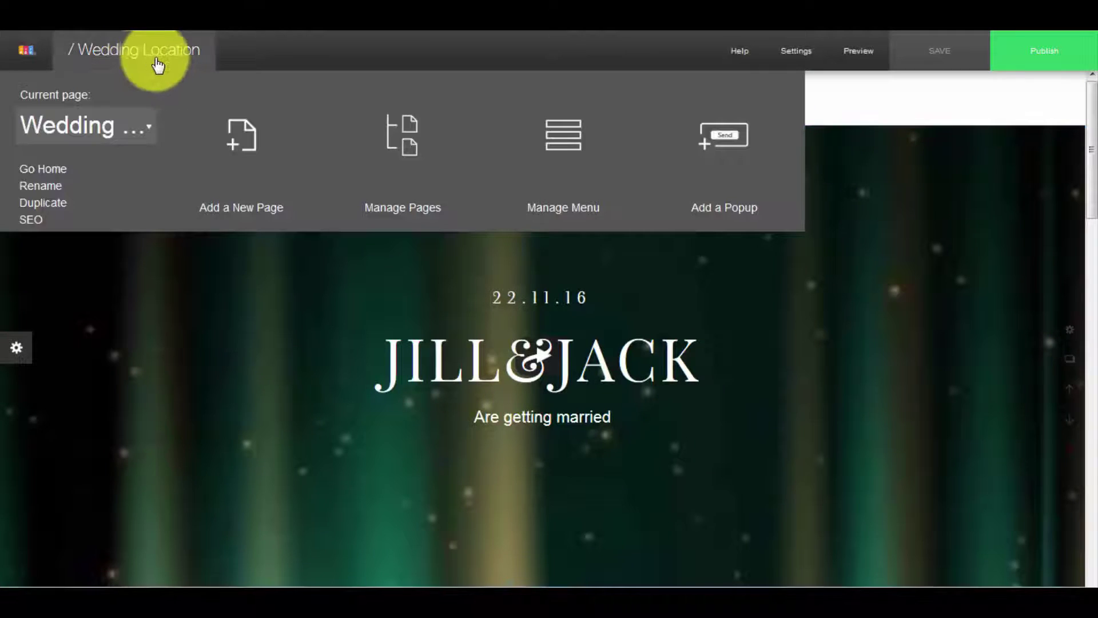
# Step: Start adding a new section just above the SEE YOU SOON footer and show the Maps layouts
pyautogui.scroll(-10, 632, 309)
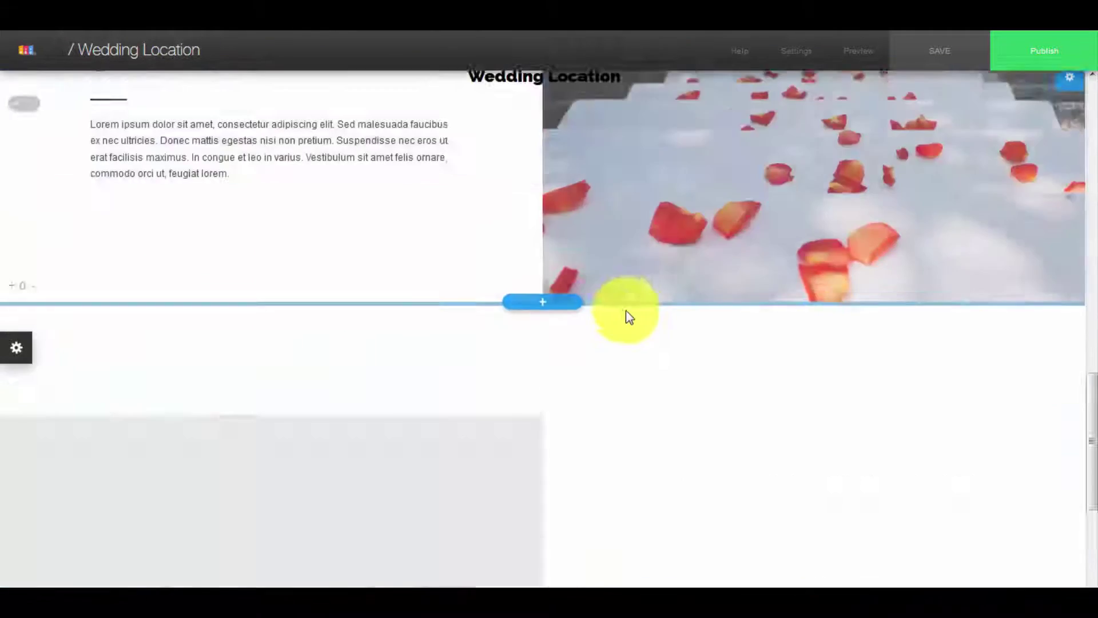
pyautogui.scroll(-2, 572, 319)
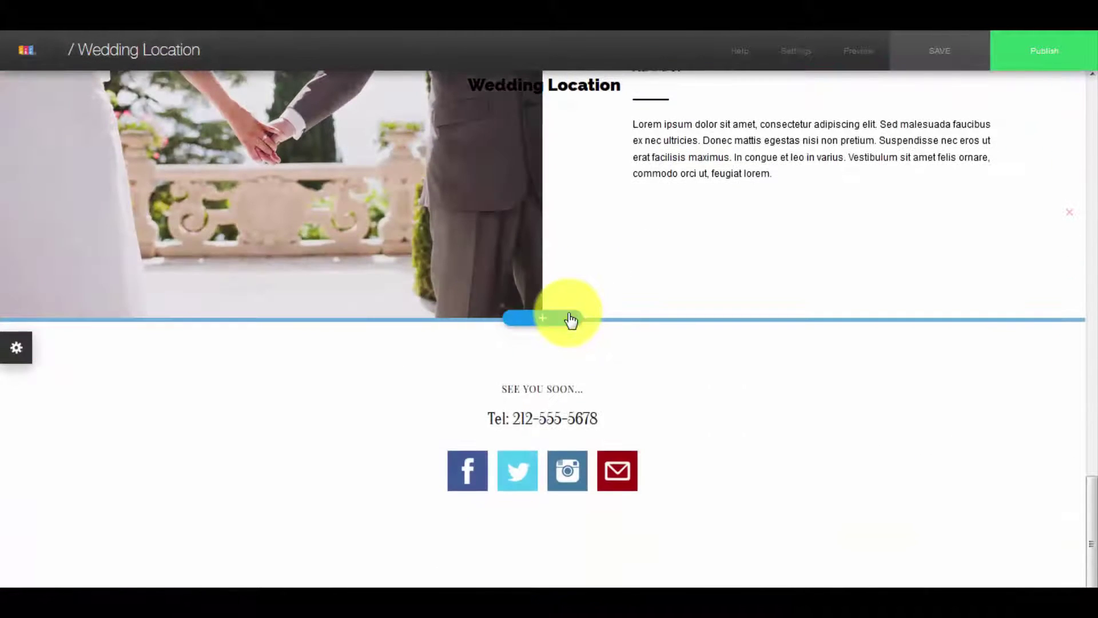
pyautogui.click(539, 320)
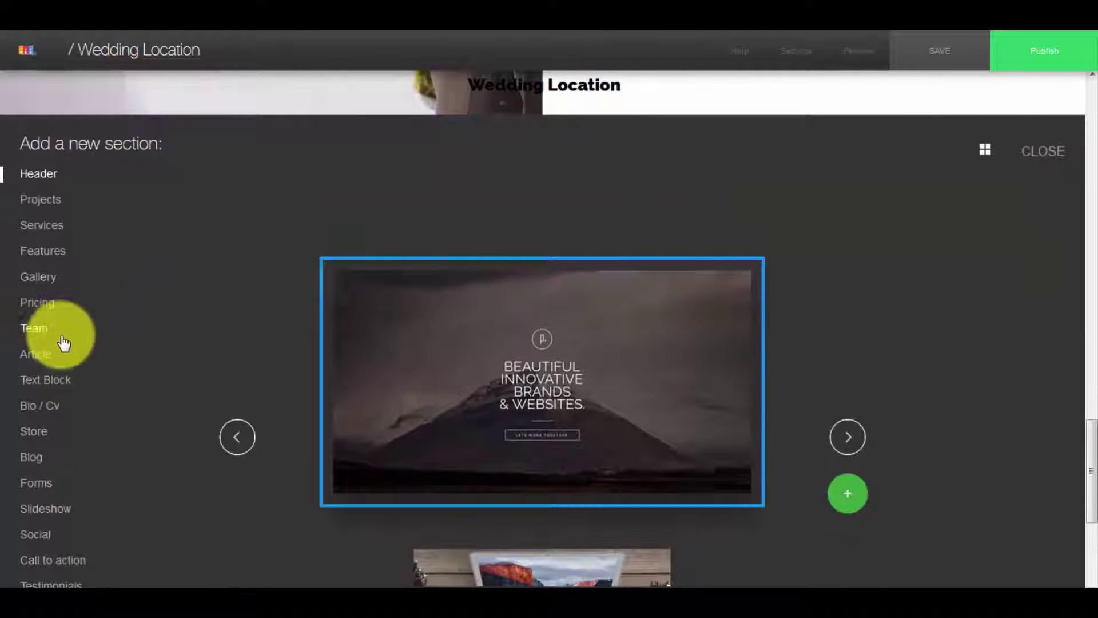
pyautogui.scroll(-5, 63, 342)
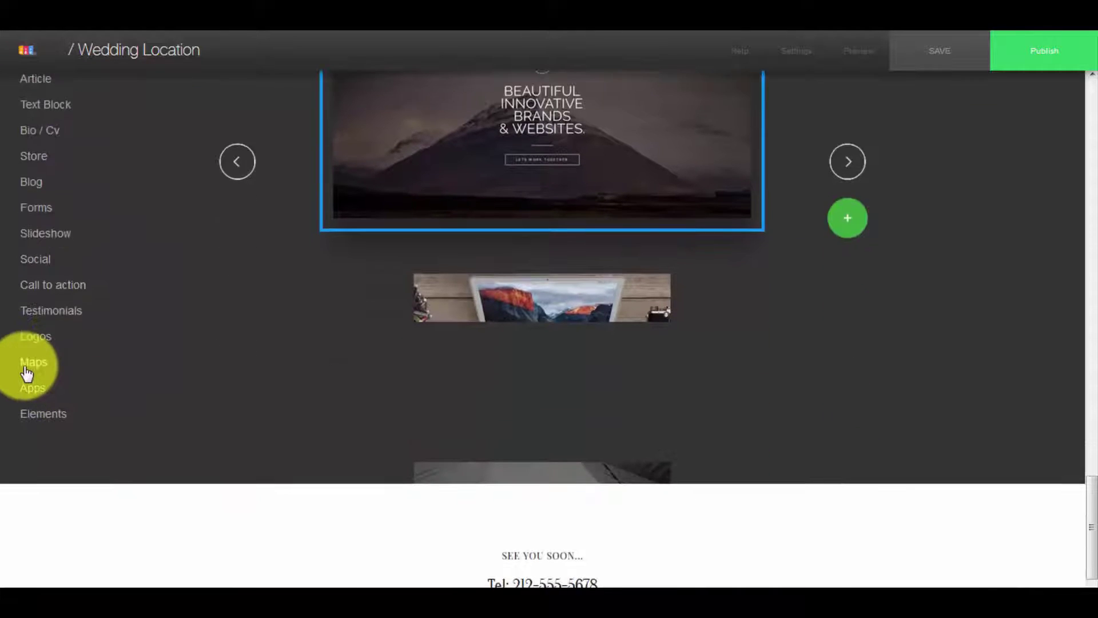
pyautogui.click(33, 365)
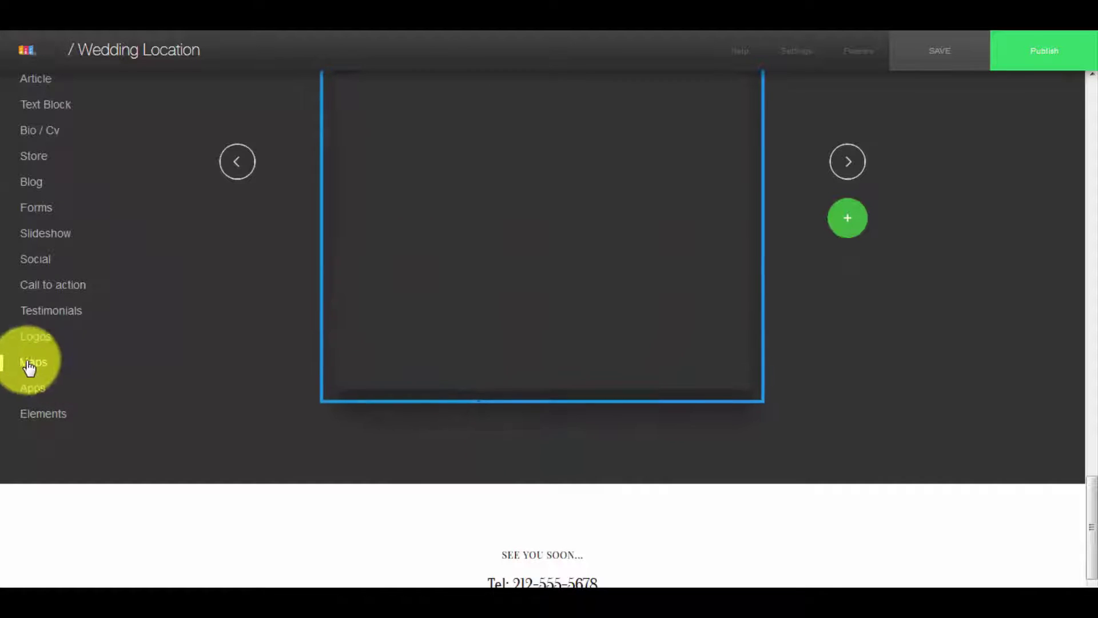
# Step: Browse through several of the available Header section layouts
pyautogui.scroll(6, 63, 389)
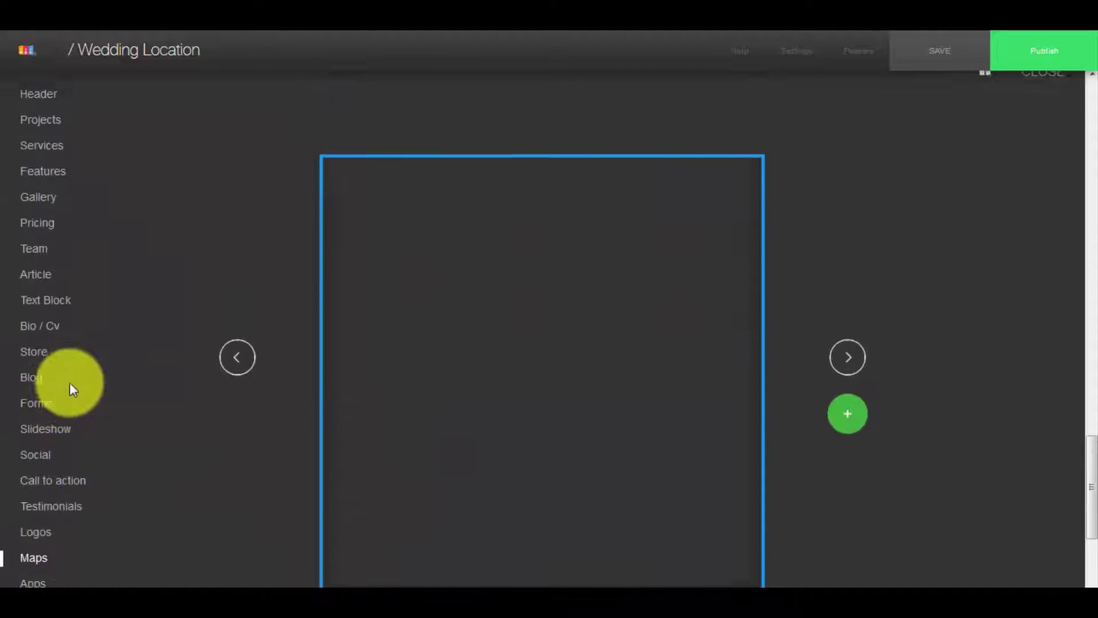
pyautogui.scroll(-4, 106, 380)
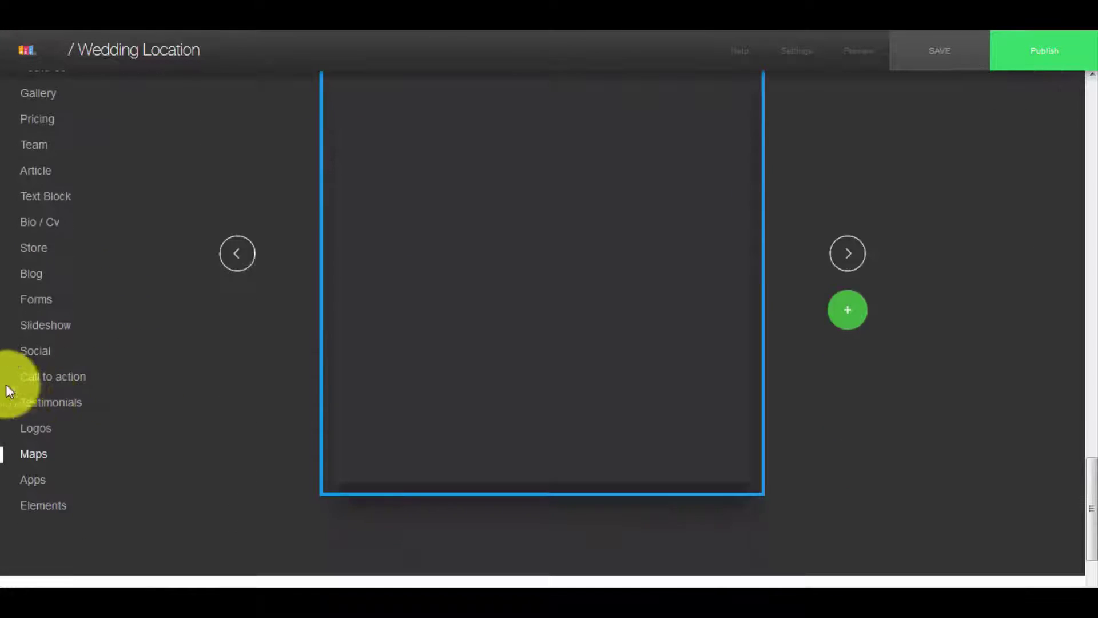
pyautogui.scroll(3, 65, 310)
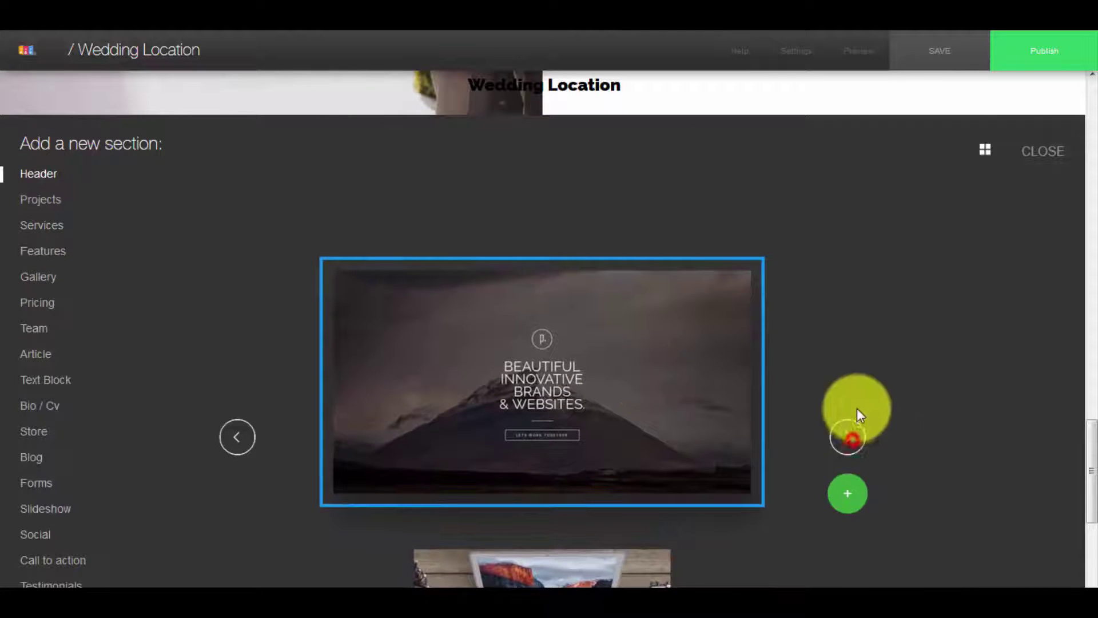
pyautogui.scroll(-2, 669, 380)
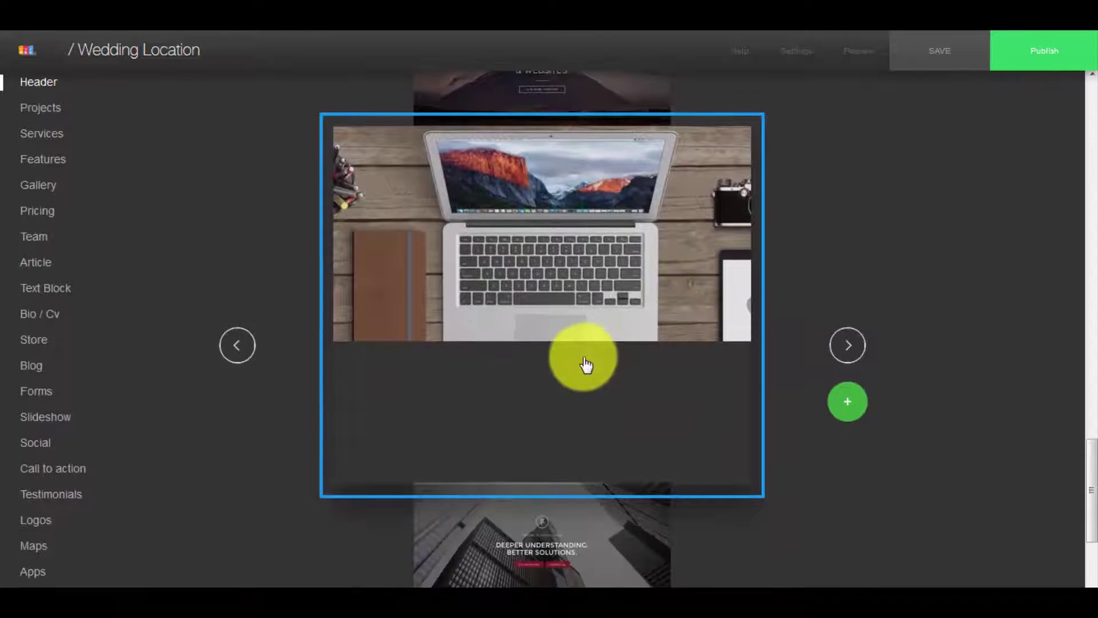
pyautogui.click(860, 350)
pyautogui.click(860, 351)
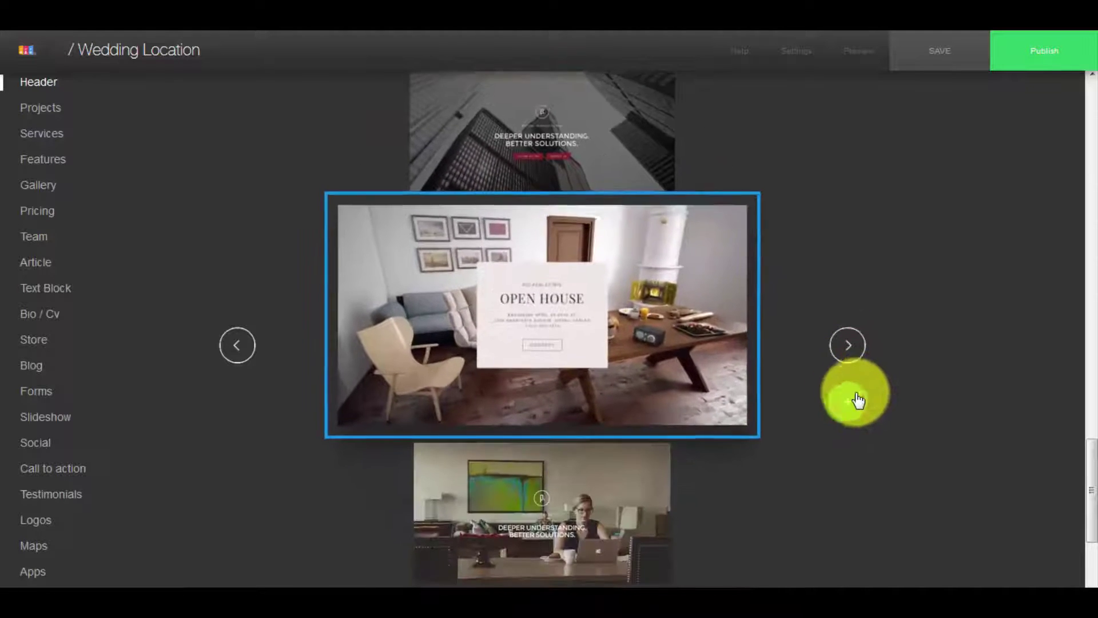
pyautogui.click(847, 346)
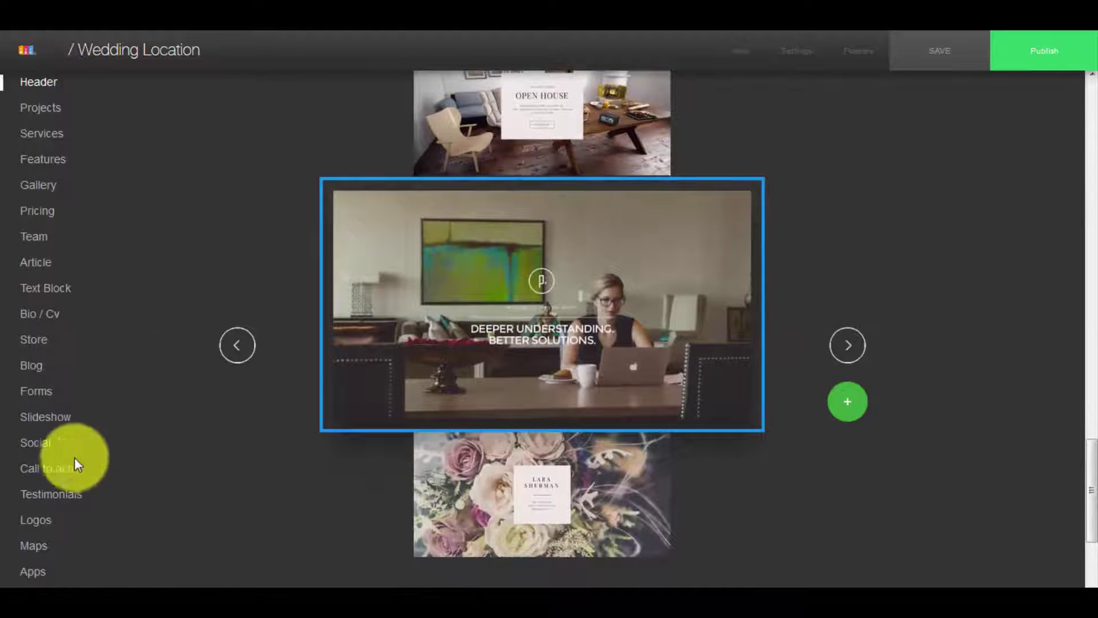
# Step: Insert the full-width Maps section with the red PANDORA address box above the footer and apply the website style to it
pyautogui.click(32, 550)
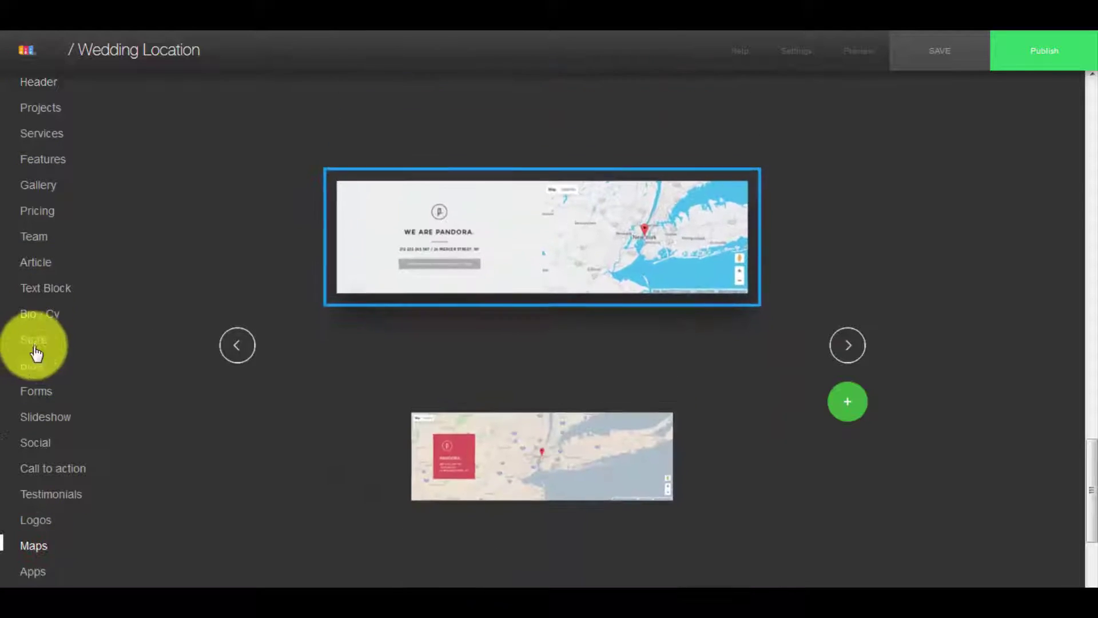
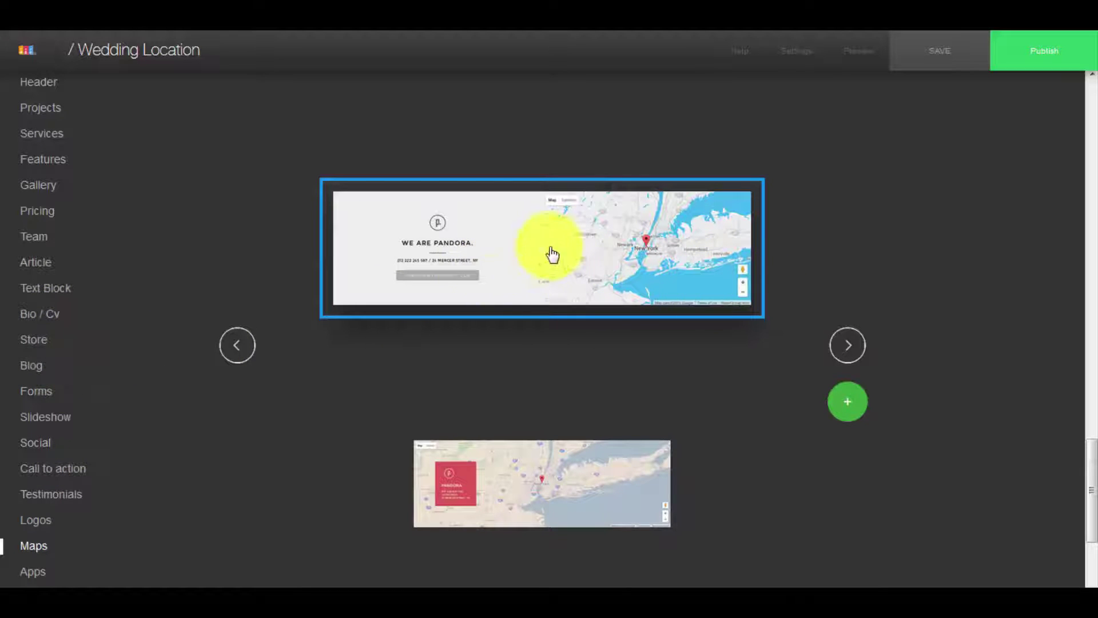
pyautogui.click(849, 344)
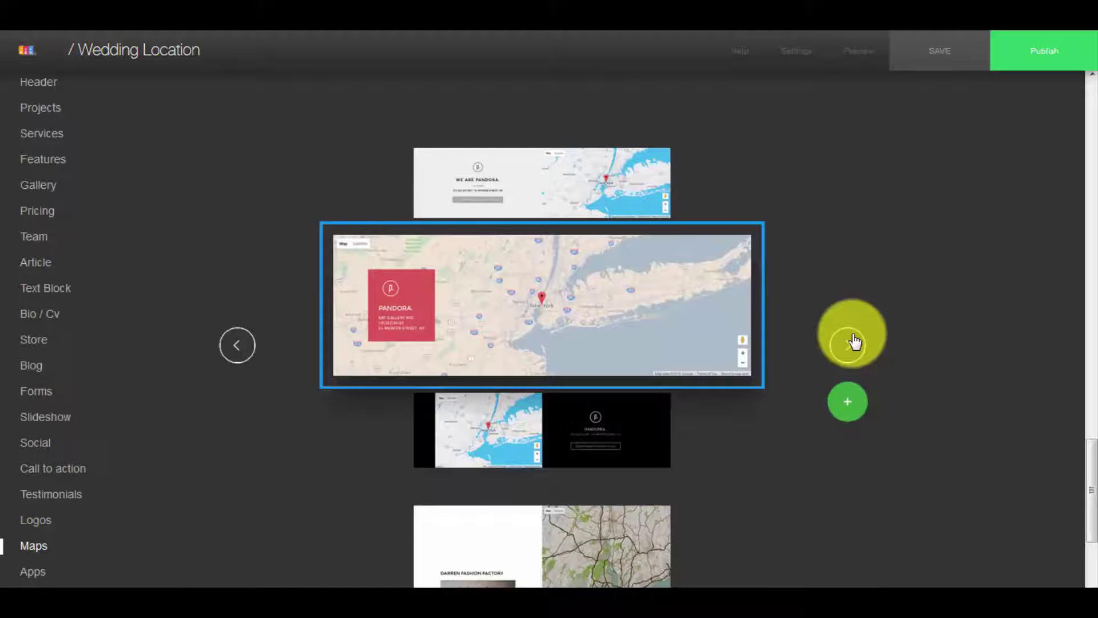
pyautogui.click(554, 326)
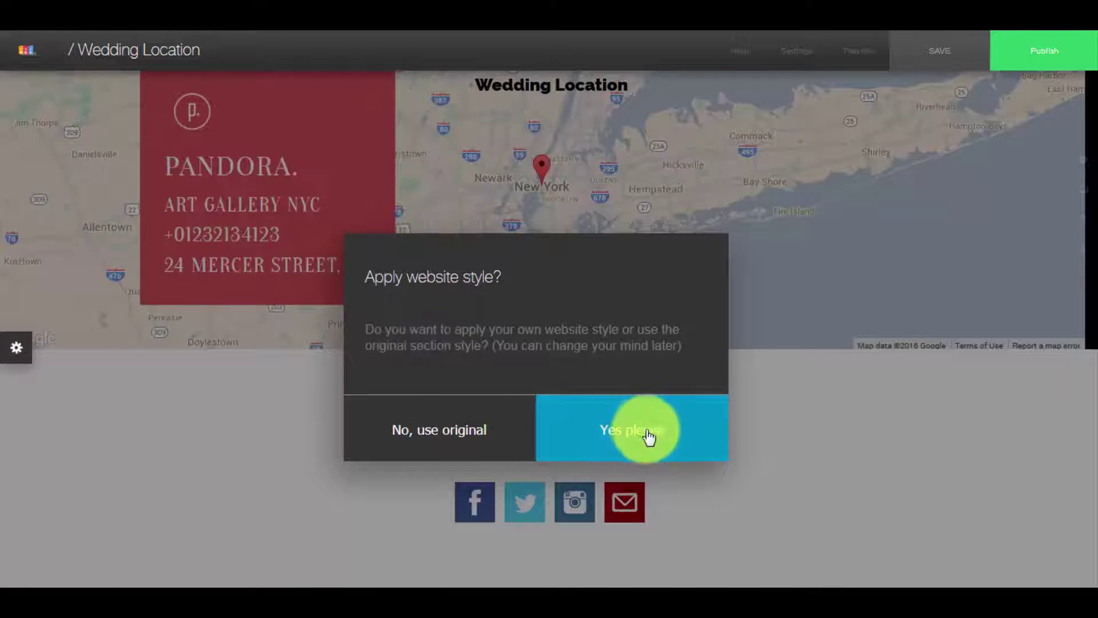
pyautogui.click(662, 448)
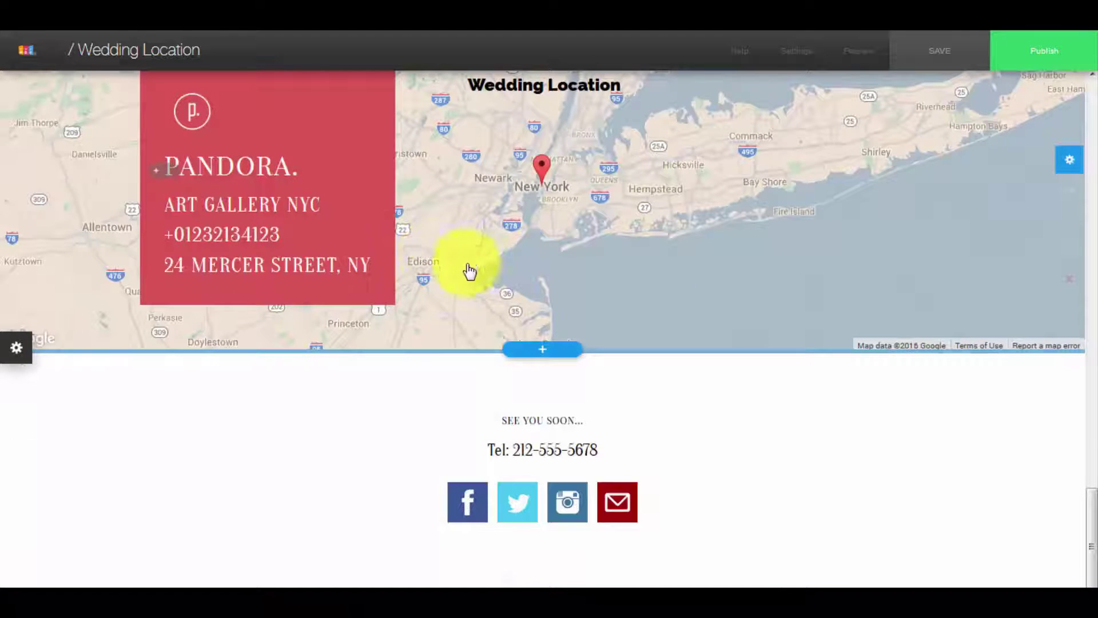
# Step: Try to set the map's location in the new section to the venue's street address
pyautogui.scroll(4, 435, 303)
pyautogui.scroll(-3, 503, 366)
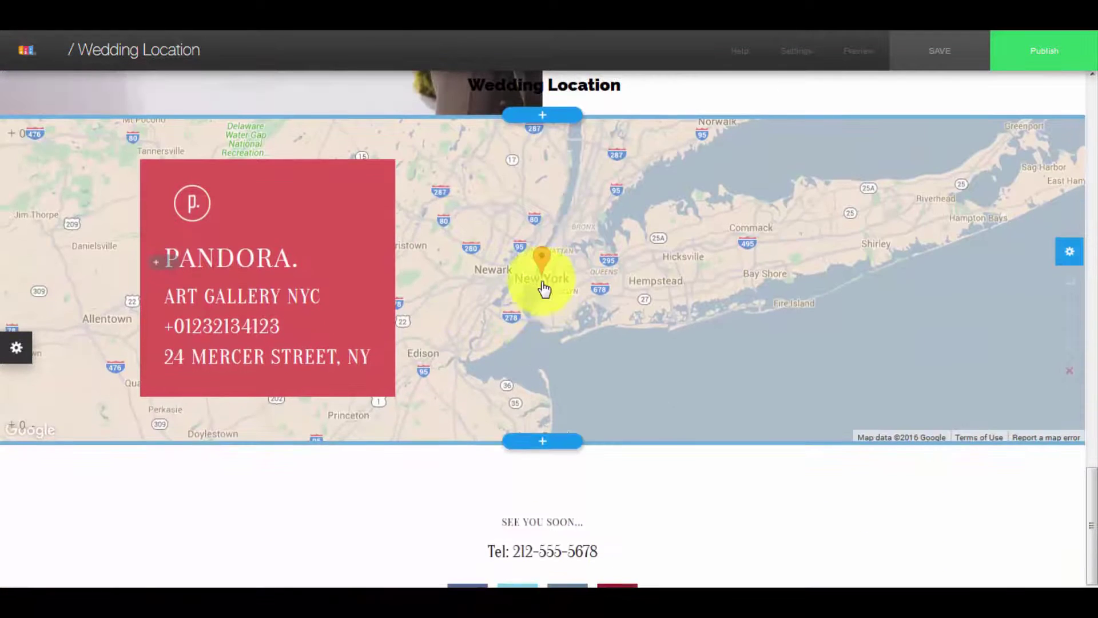
pyautogui.click(544, 264)
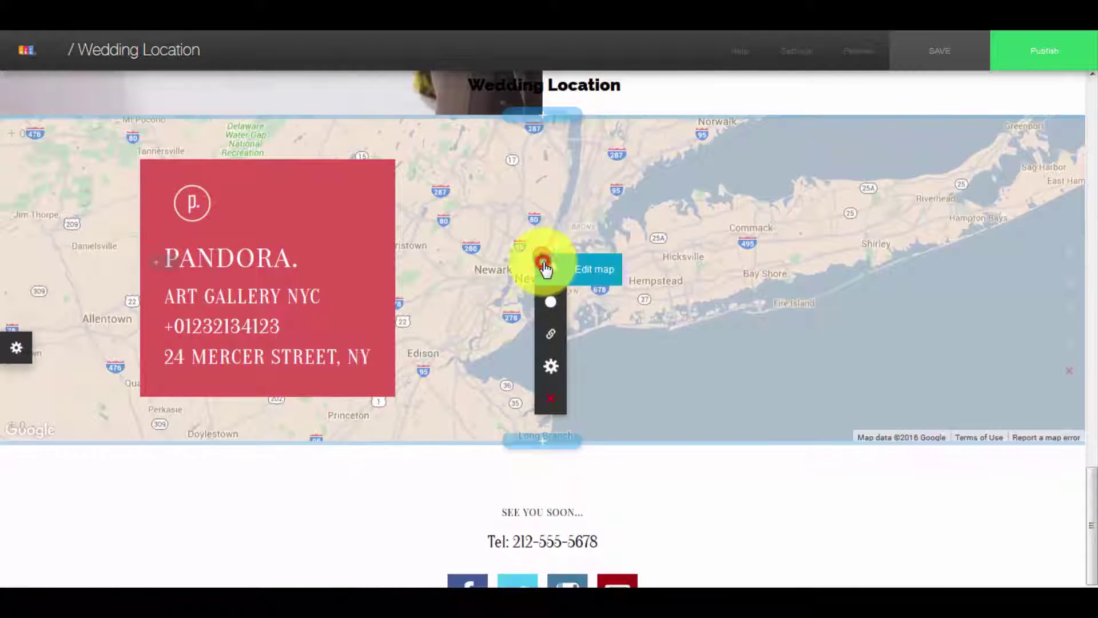
pyautogui.click(581, 277)
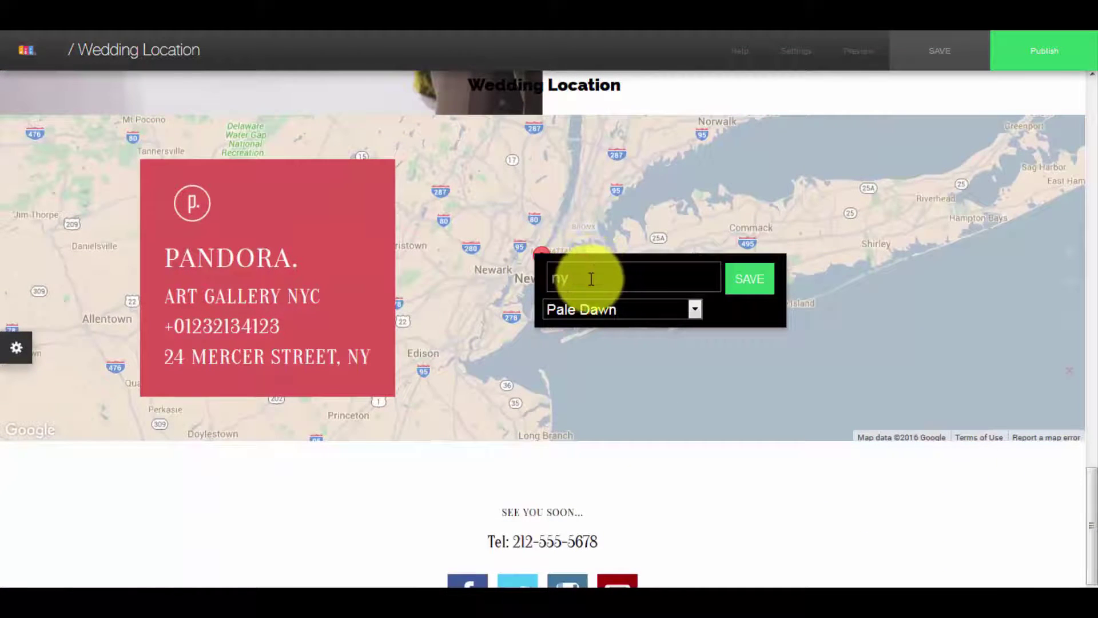
pyautogui.write('10')
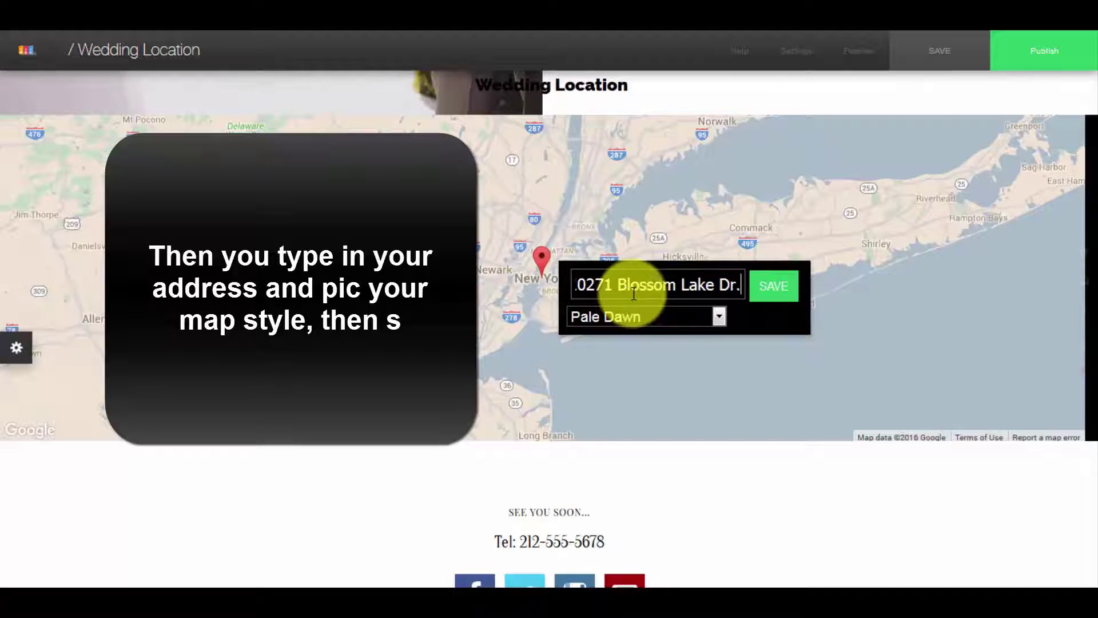
pyautogui.click(516, 249)
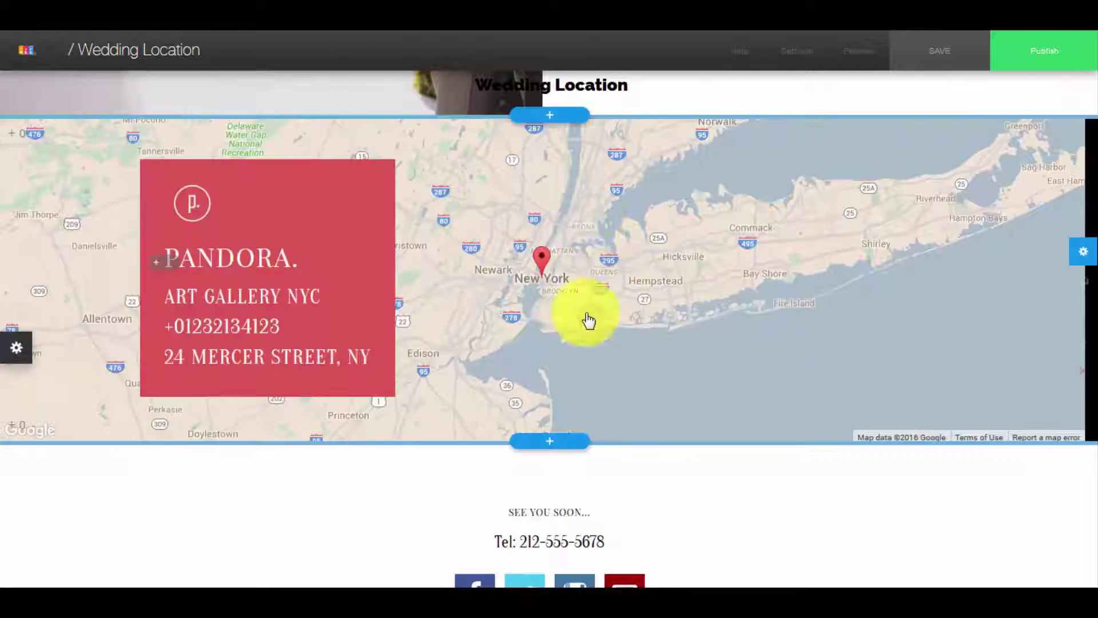
# Step: Open the map section's settings and view its slideshow playback options
pyautogui.click(686, 264)
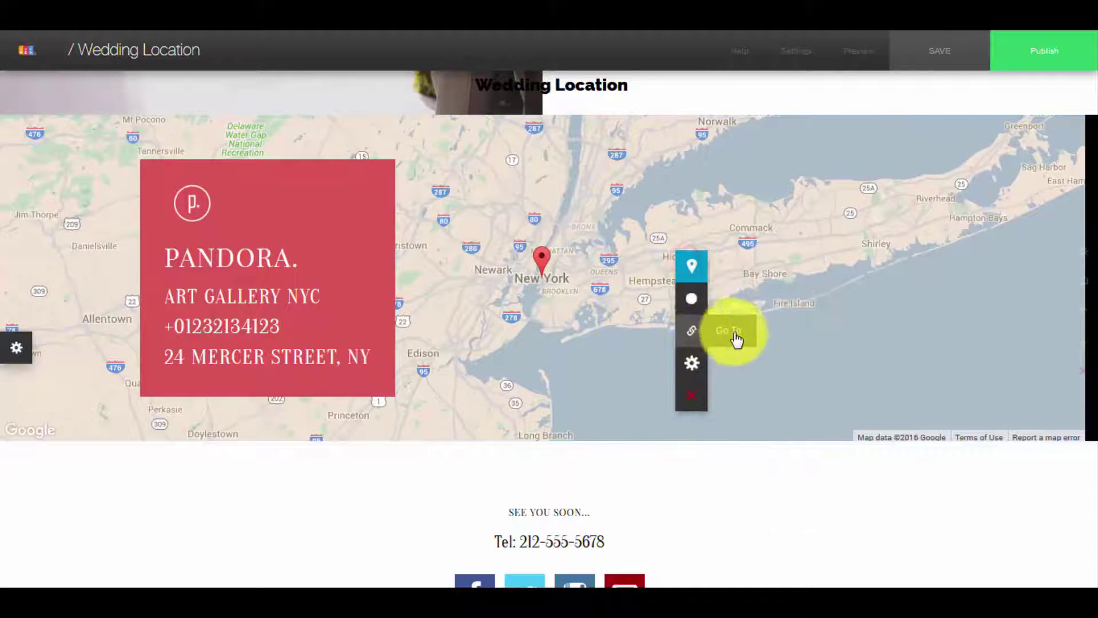
pyautogui.click(744, 369)
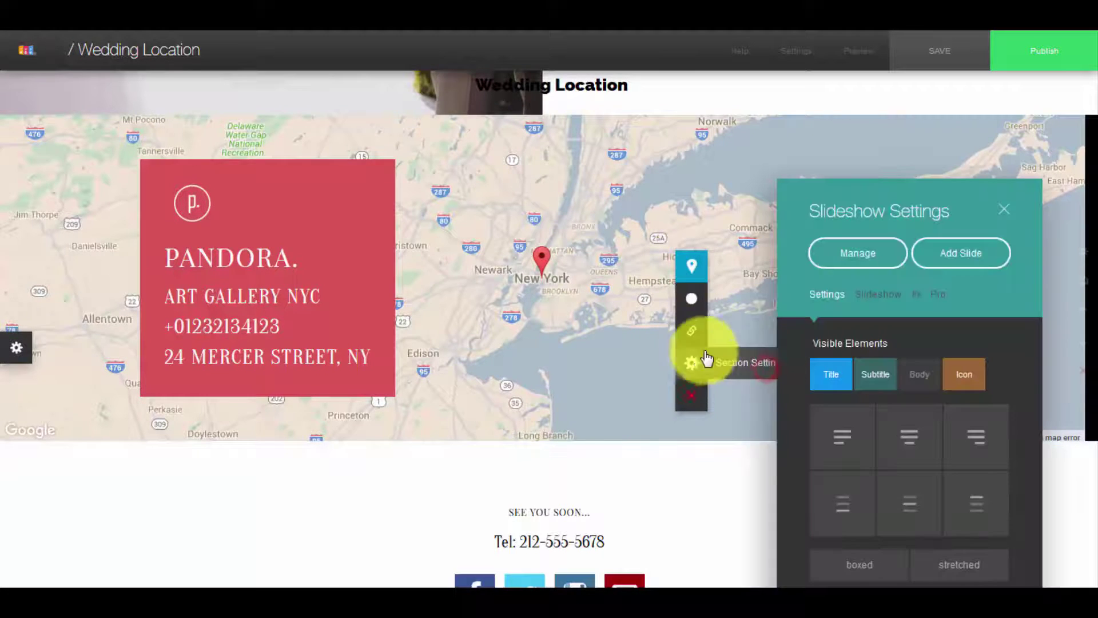
pyautogui.moveTo(866, 218); pyautogui.dragTo(861, 123)
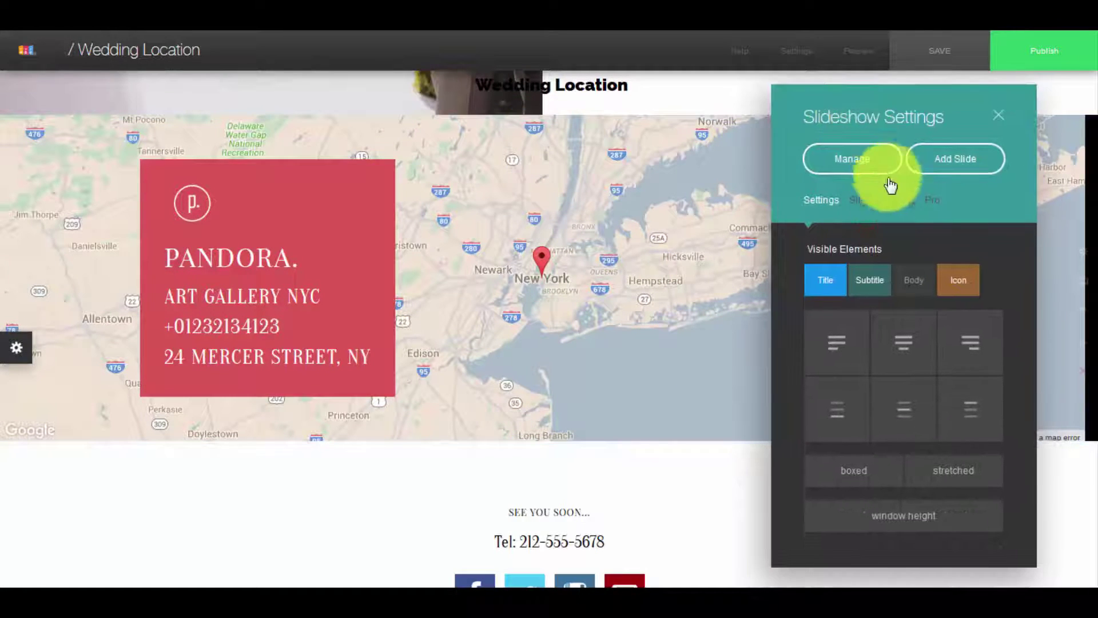
pyautogui.click(875, 210)
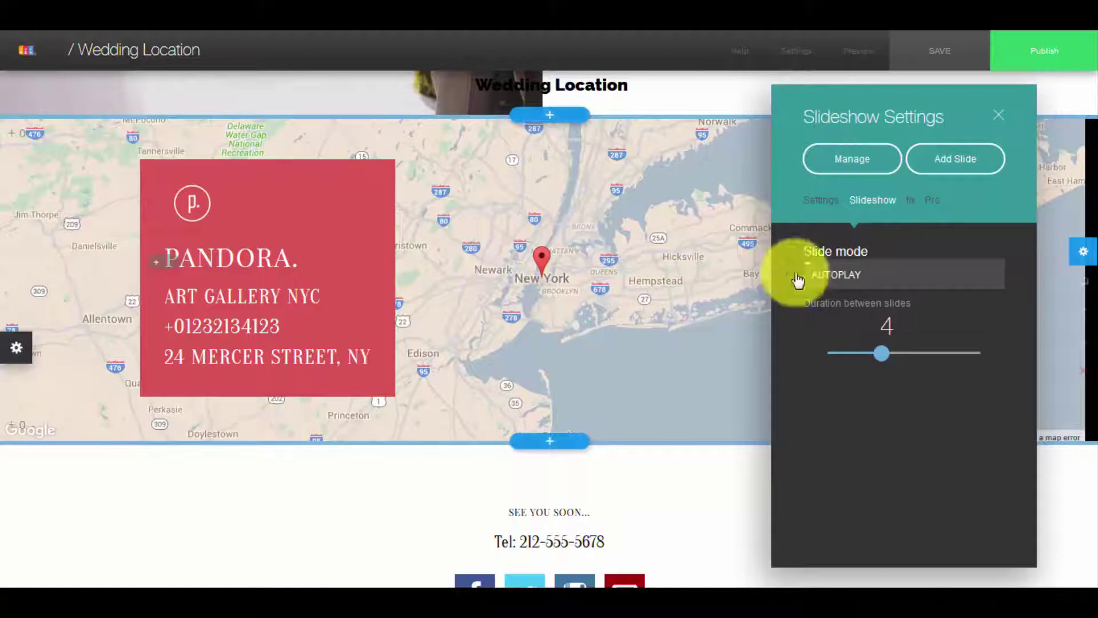
# Step: Try the 3d Bottom, 3d Top and 3d Right enter effects on the map section, and clear the effect again
pyautogui.click(912, 202)
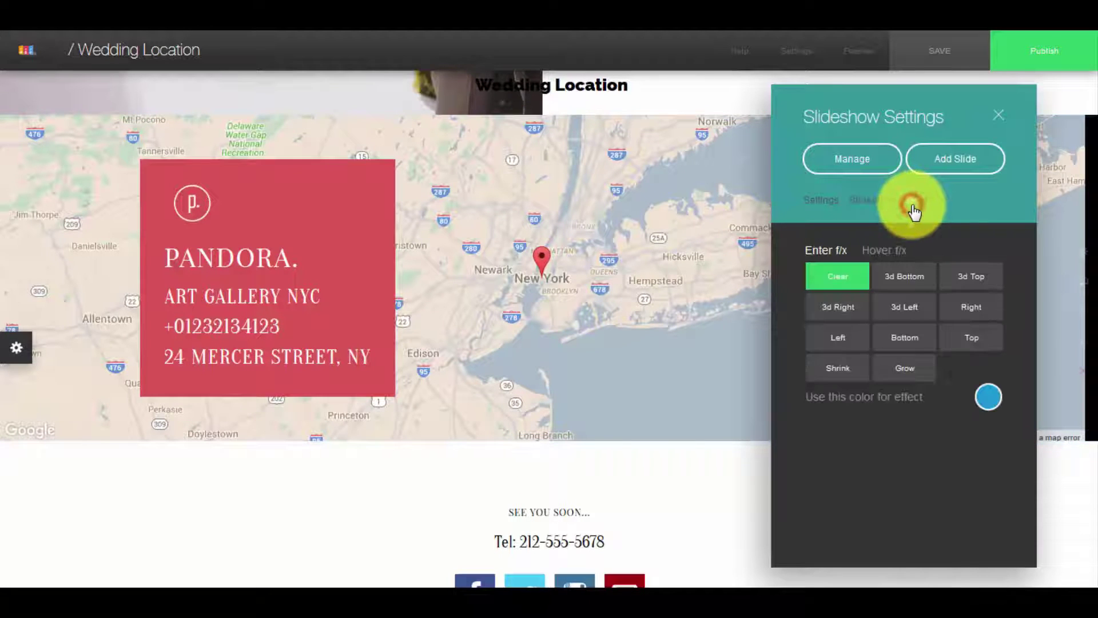
pyautogui.click(901, 276)
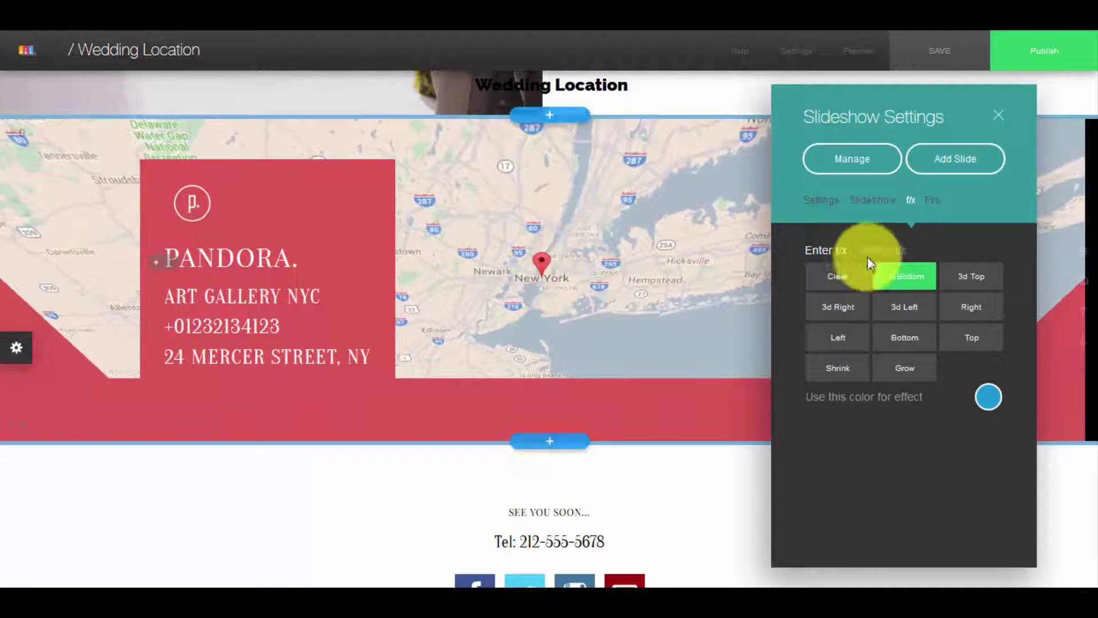
pyautogui.click(961, 278)
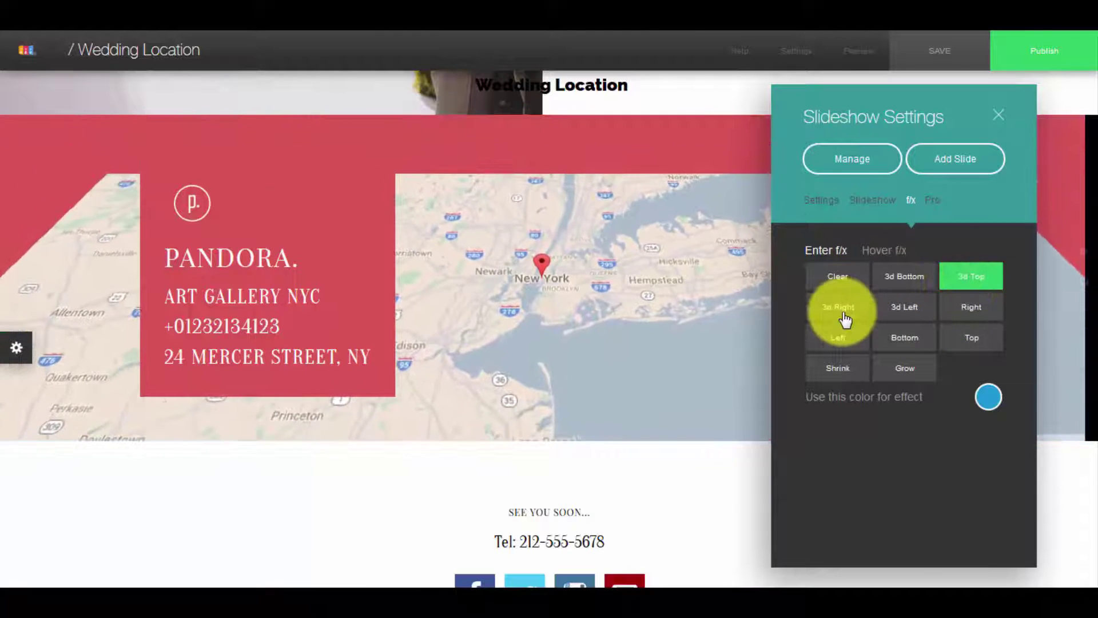
pyautogui.click(841, 309)
pyautogui.click(840, 275)
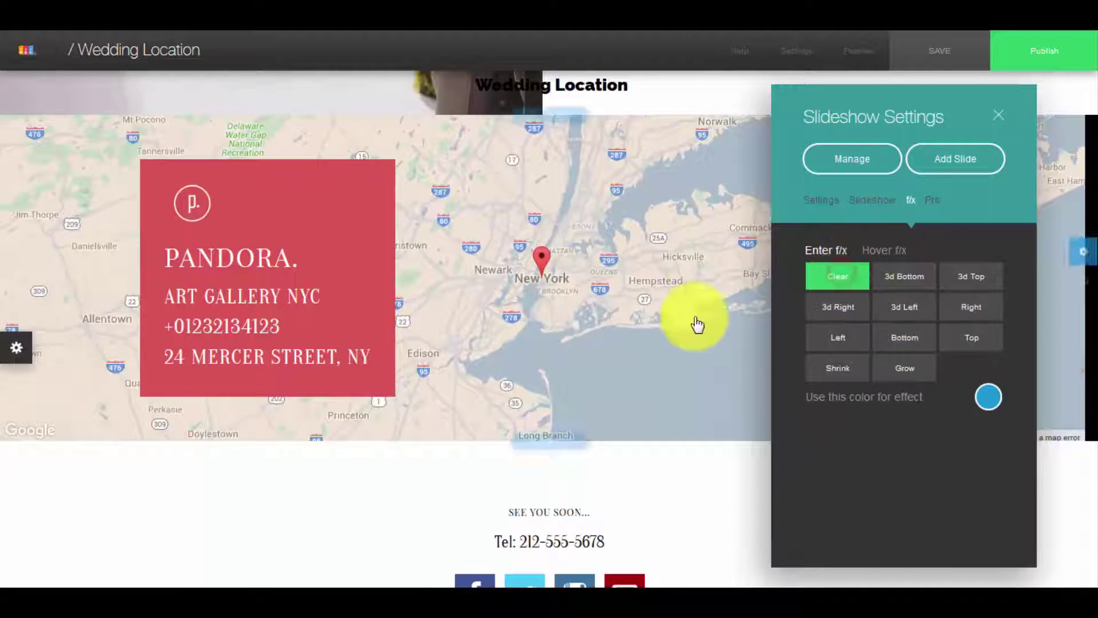
# Step: Try several alignments for the red contact card on the map, and finish with the upper left alignment
pyautogui.click(815, 201)
pyautogui.click(903, 352)
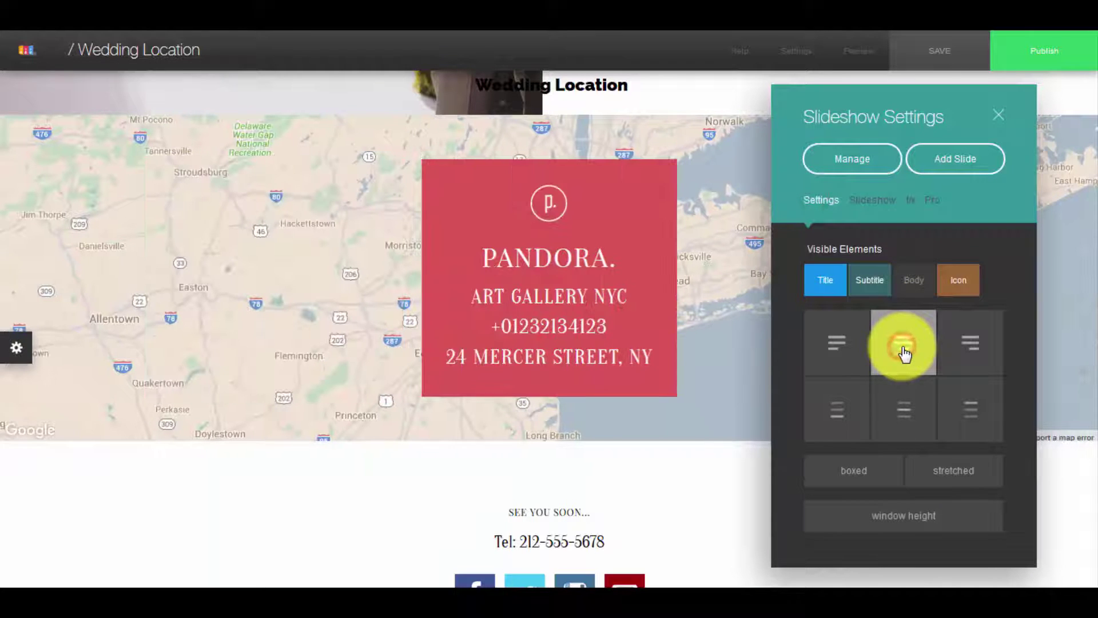
pyautogui.click(811, 352)
pyautogui.click(836, 408)
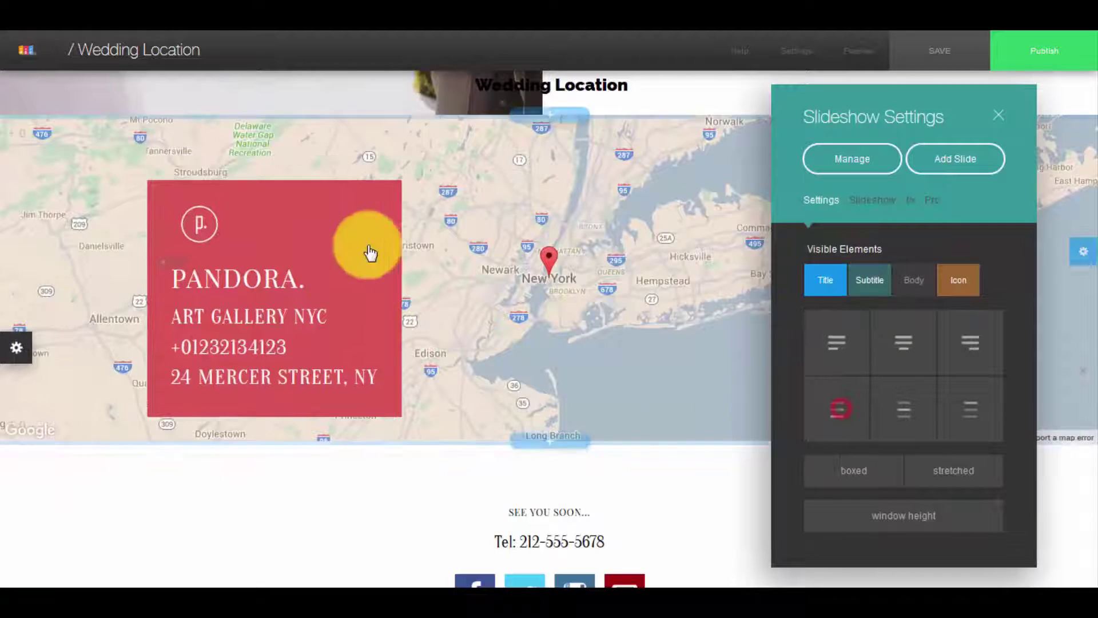
pyautogui.click(898, 401)
pyautogui.click(977, 416)
pyautogui.click(968, 348)
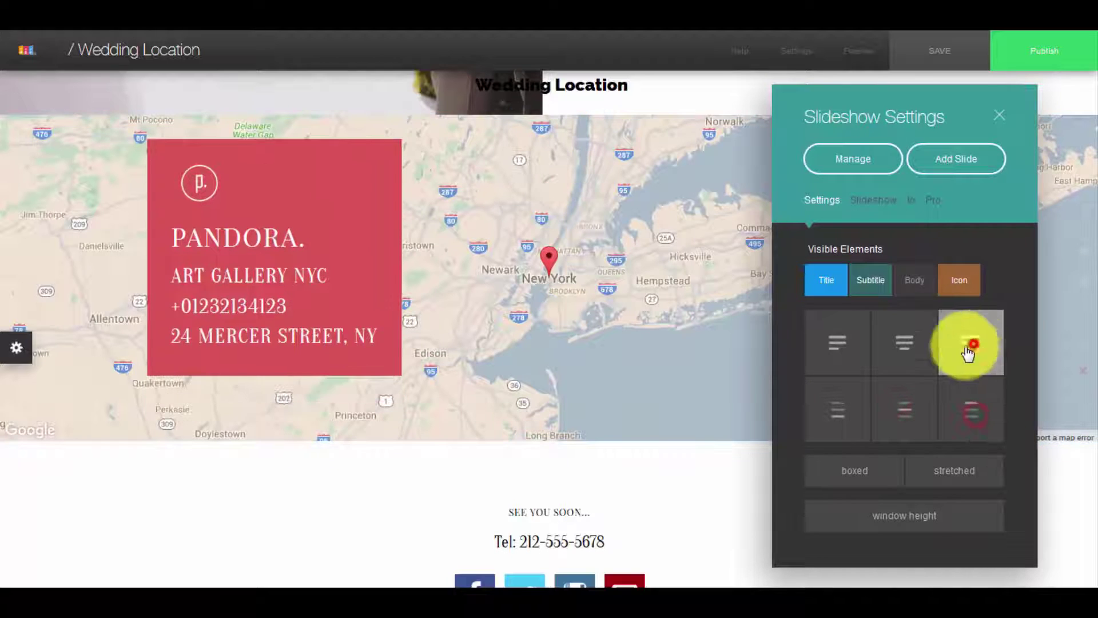
pyautogui.click(833, 352)
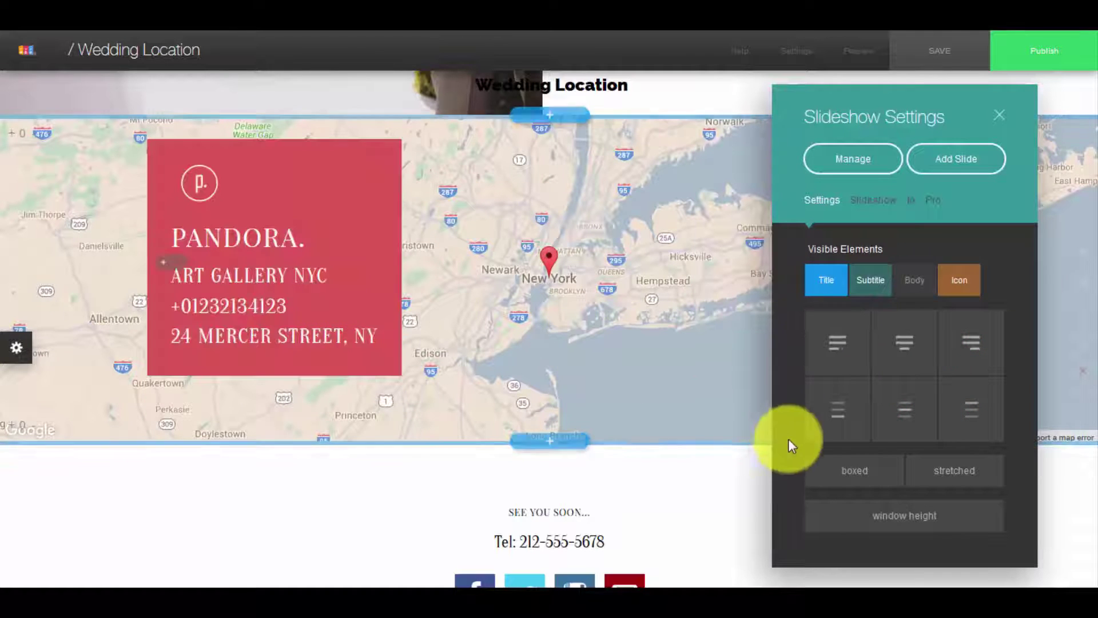
# Step: Try the boxed, stretched and window height layouts on the map section, and switch window height off again
pyautogui.click(855, 480)
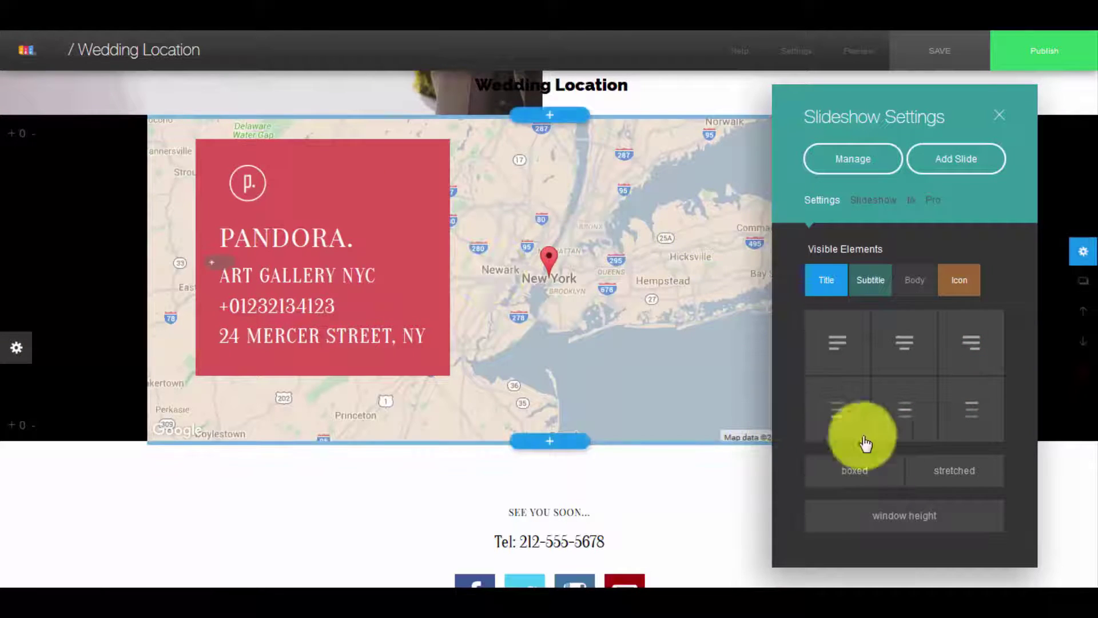
pyautogui.click(956, 470)
pyautogui.click(902, 522)
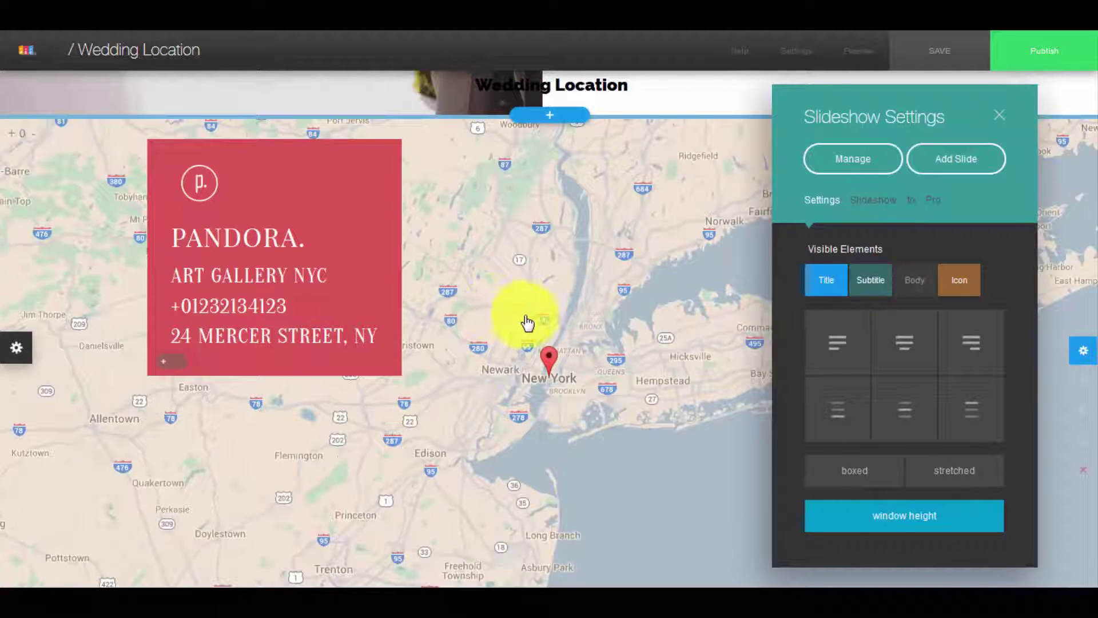
pyautogui.click(888, 514)
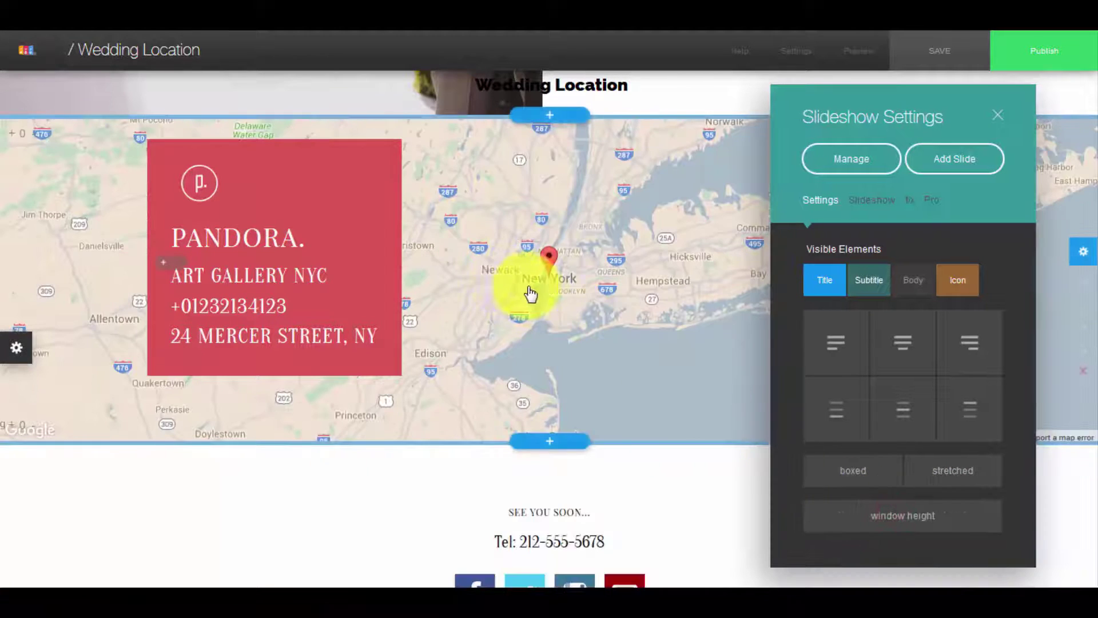
# Step: Try taller and shorter heights for the map section, and leave it just tall enough to show the whole contact card
pyautogui.moveTo(645, 444); pyautogui.dragTo(645, 508)
pyautogui.moveTo(645, 363); pyautogui.dragTo(669, 284)
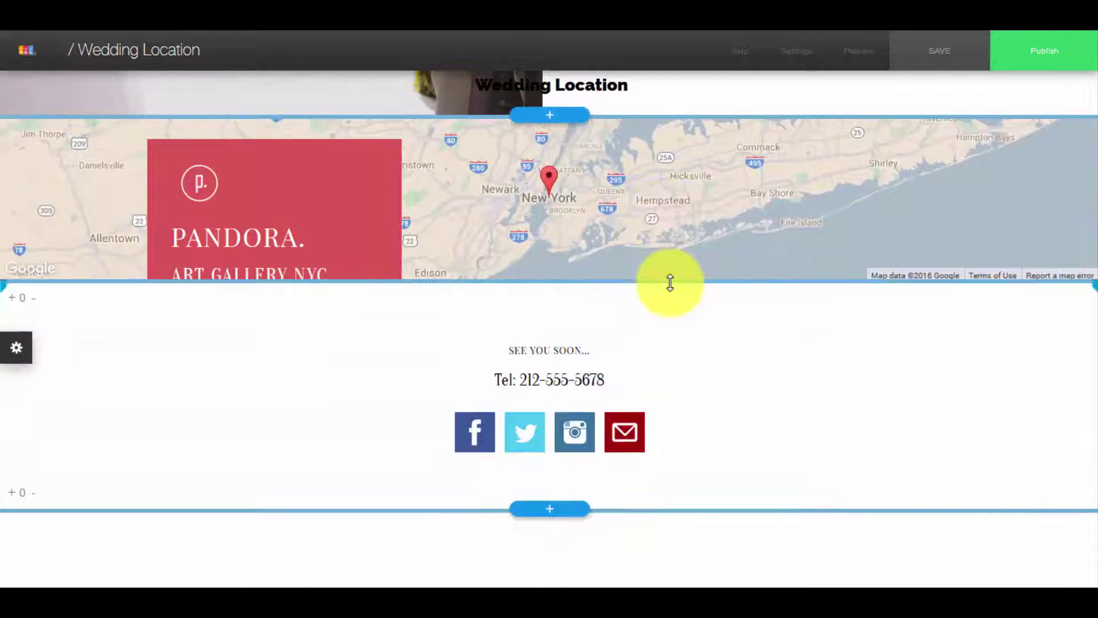
pyautogui.moveTo(677, 370); pyautogui.dragTo(682, 441)
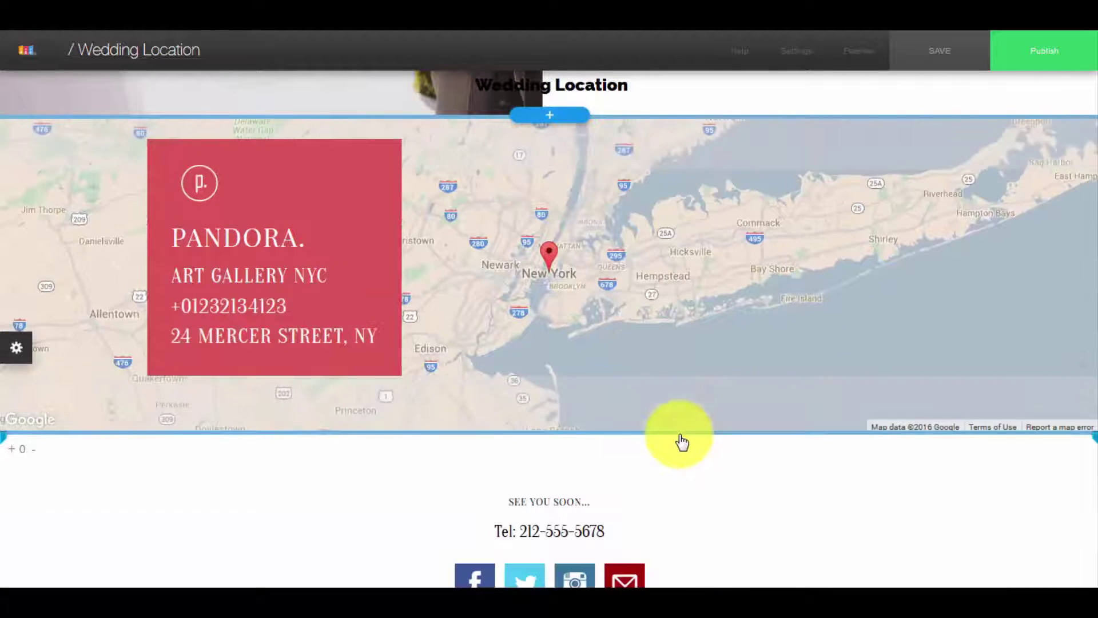
pyautogui.moveTo(689, 295); pyautogui.dragTo(689, 400)
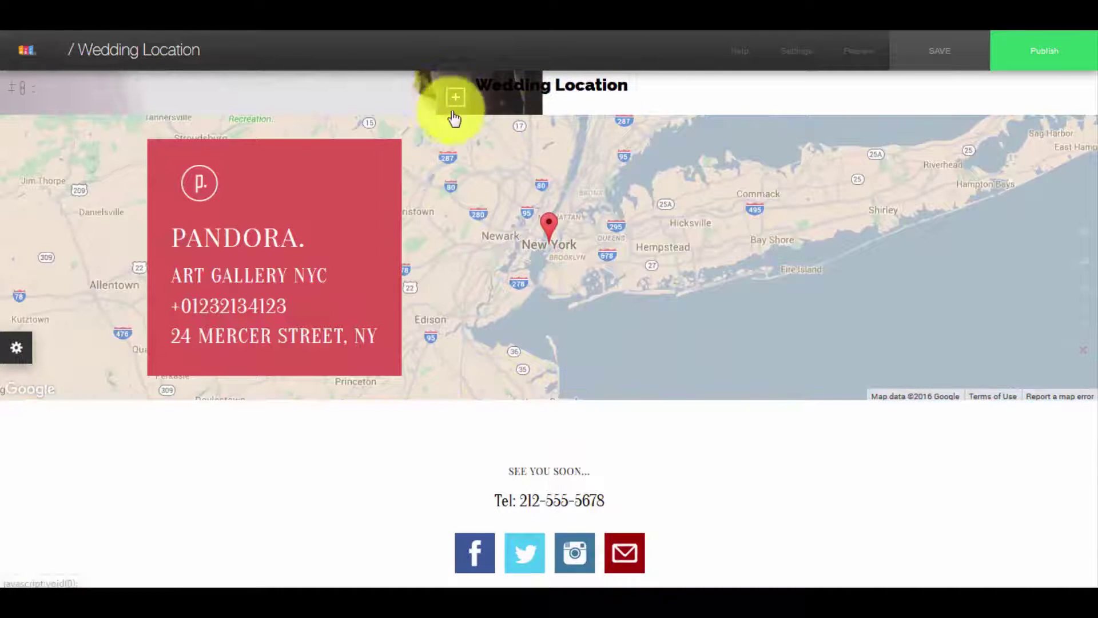
# Step: Start adding a new section below the map and browse the Gallery and Social section designs
pyautogui.click(544, 403)
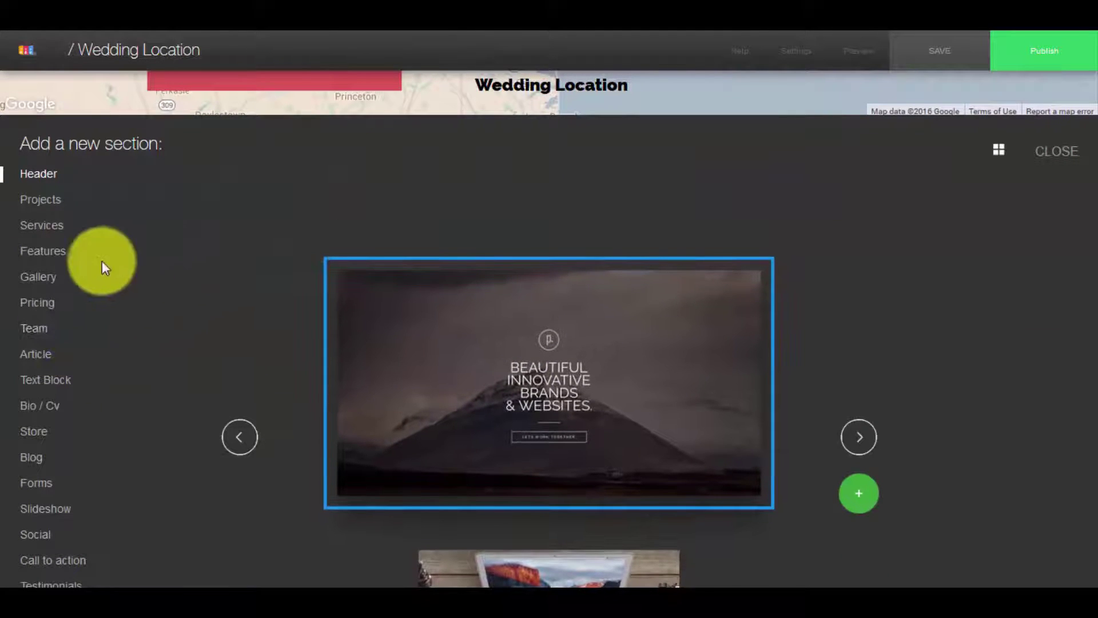
pyautogui.click(50, 279)
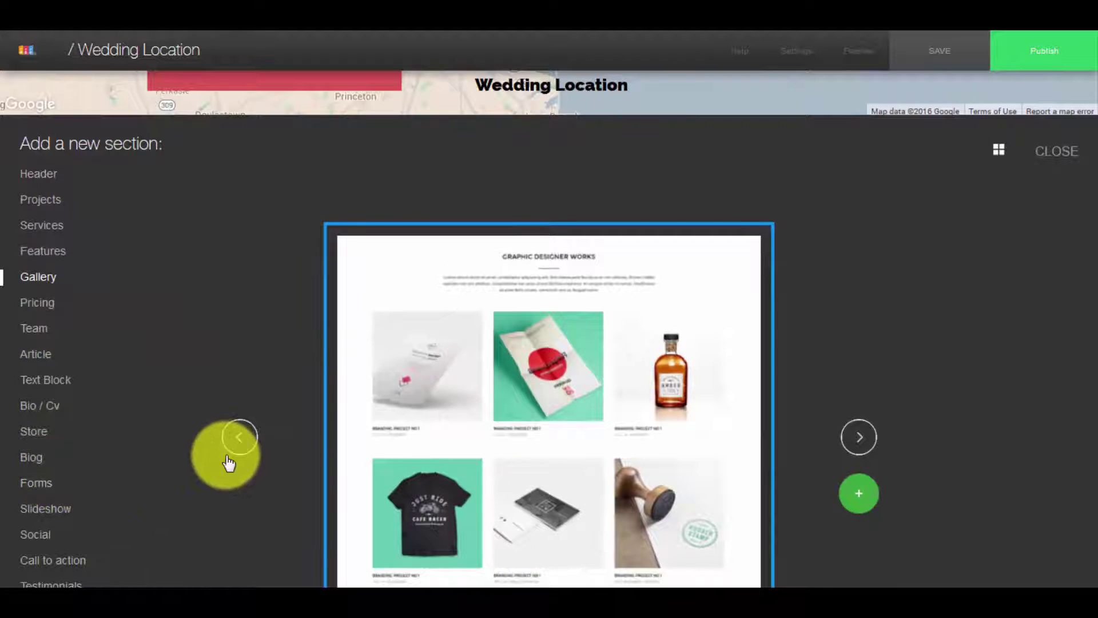
pyautogui.click(45, 535)
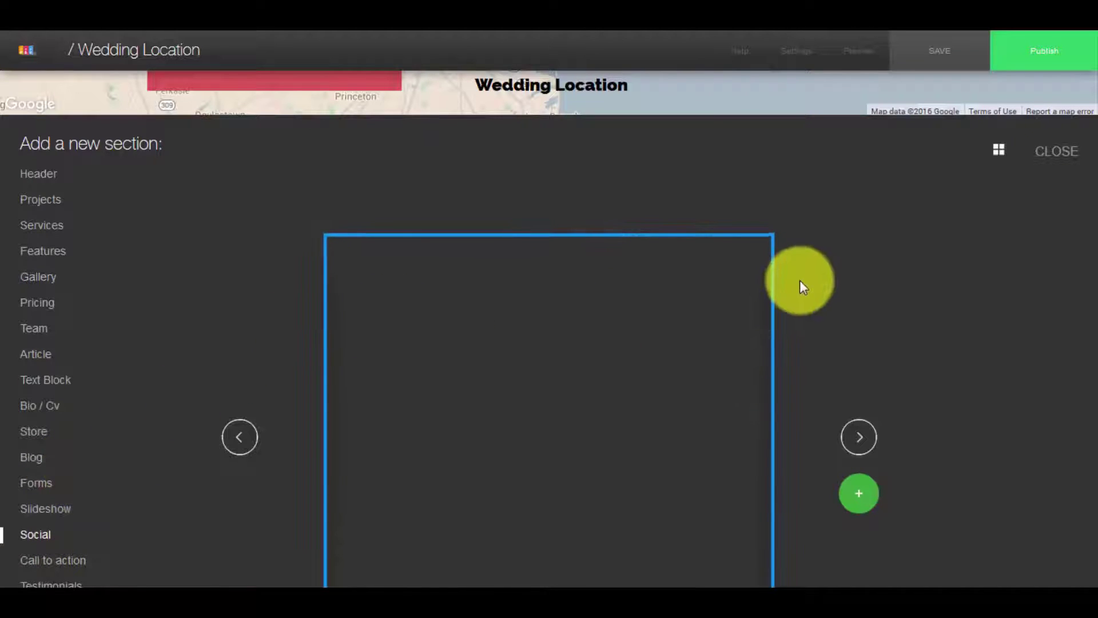
pyautogui.click(891, 244)
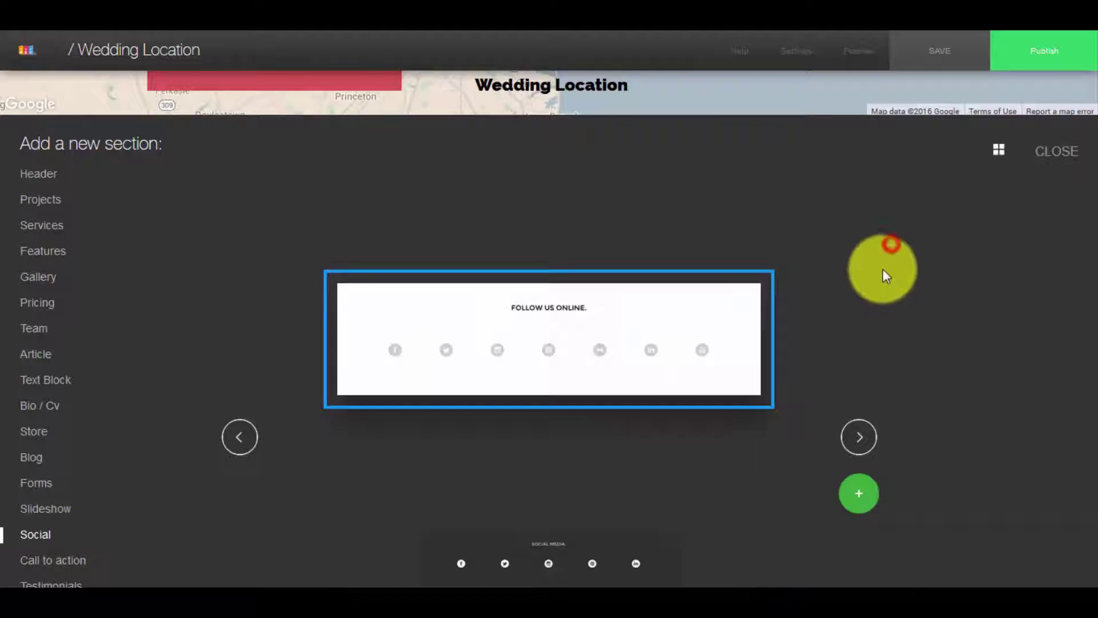
# Step: Add the Follow Us Online design with six coloured social tiles, applying the website's own style to it
pyautogui.click(858, 438)
pyautogui.click(858, 438)
pyautogui.click(858, 438)
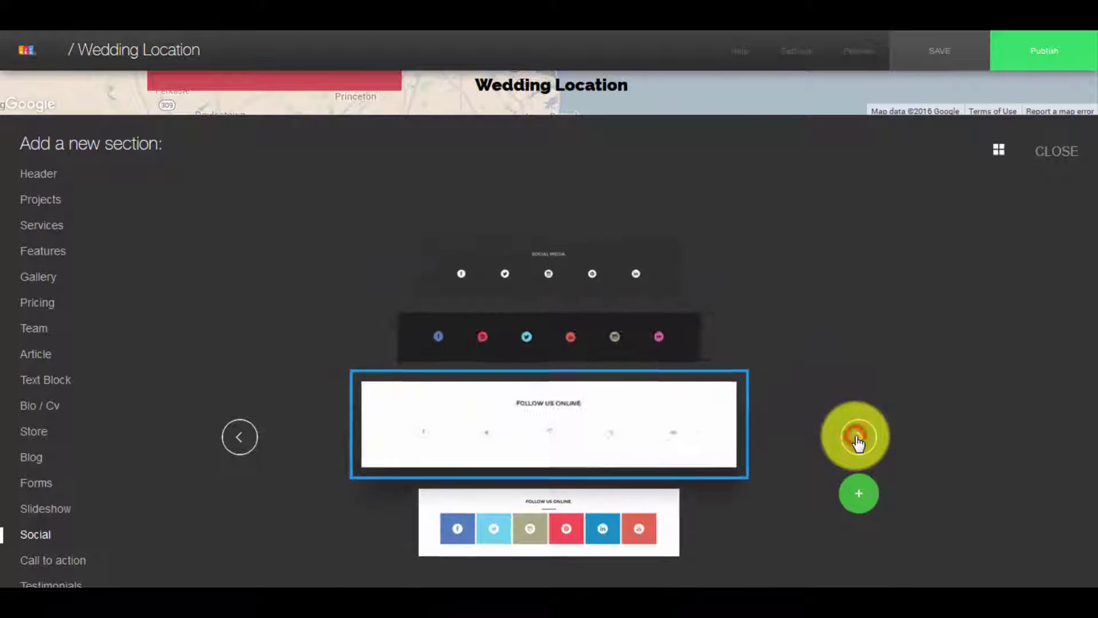
pyautogui.click(858, 438)
pyautogui.click(858, 495)
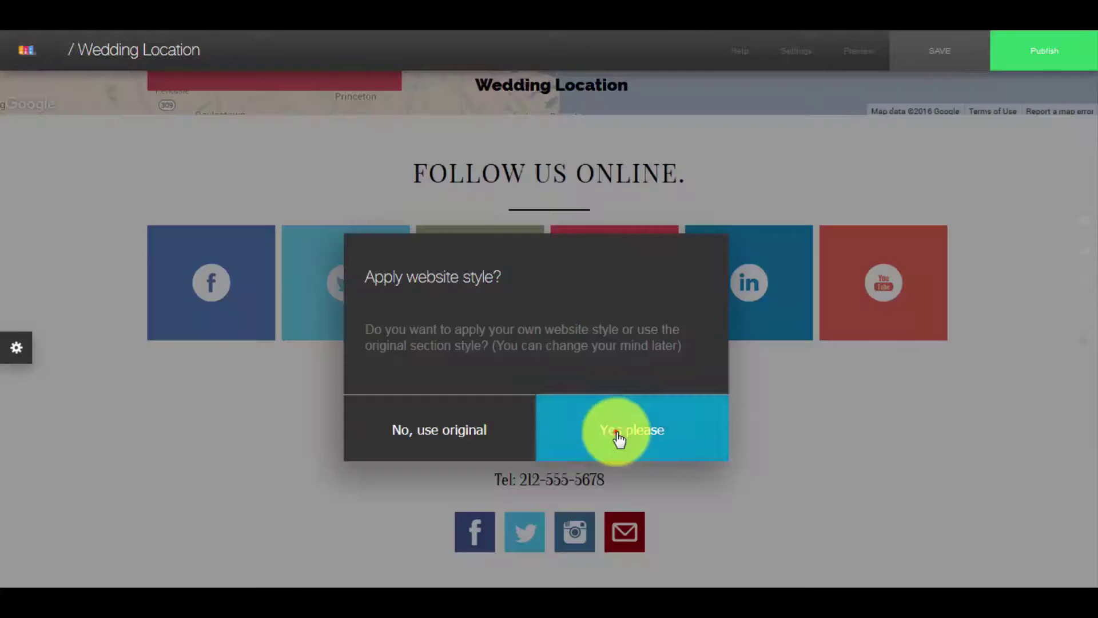
pyautogui.click(620, 439)
# Step: Replace the YouTube tile's picture with the black-and-white photo of two women from the Media Center's People category
pyautogui.scroll(5, 635, 380)
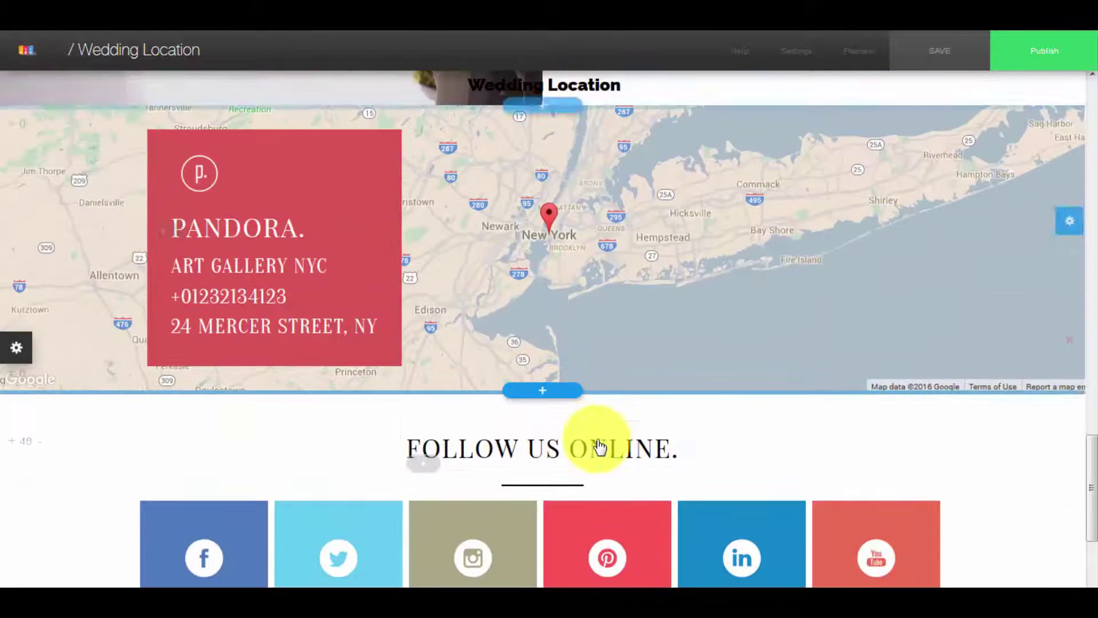
pyautogui.scroll(-3, 618, 437)
pyautogui.scroll(2, 520, 372)
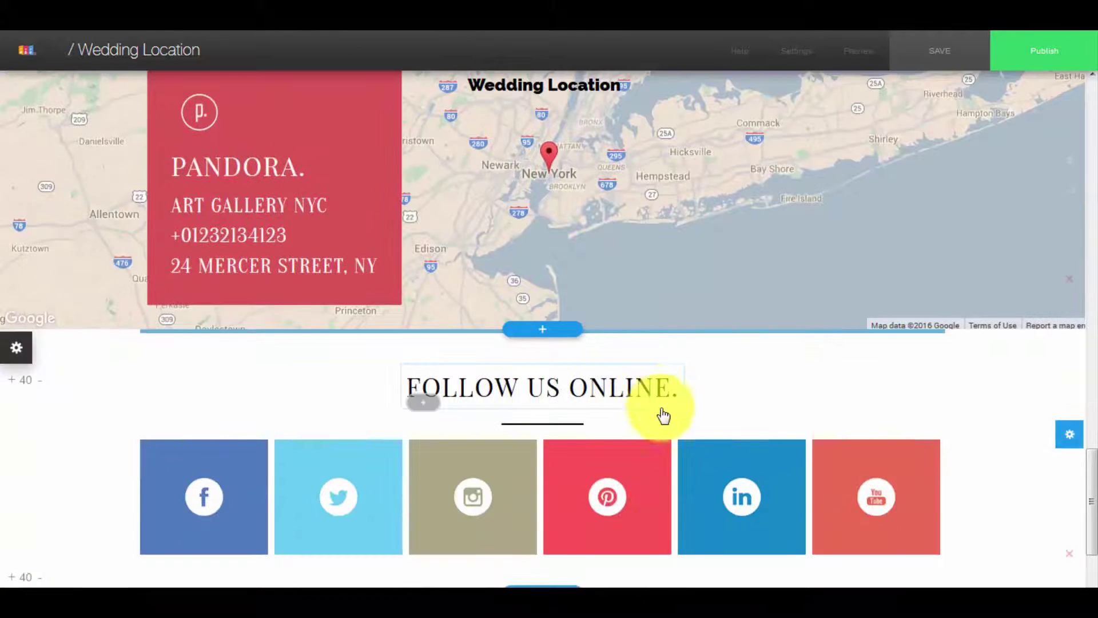
pyautogui.scroll(-5, 698, 419)
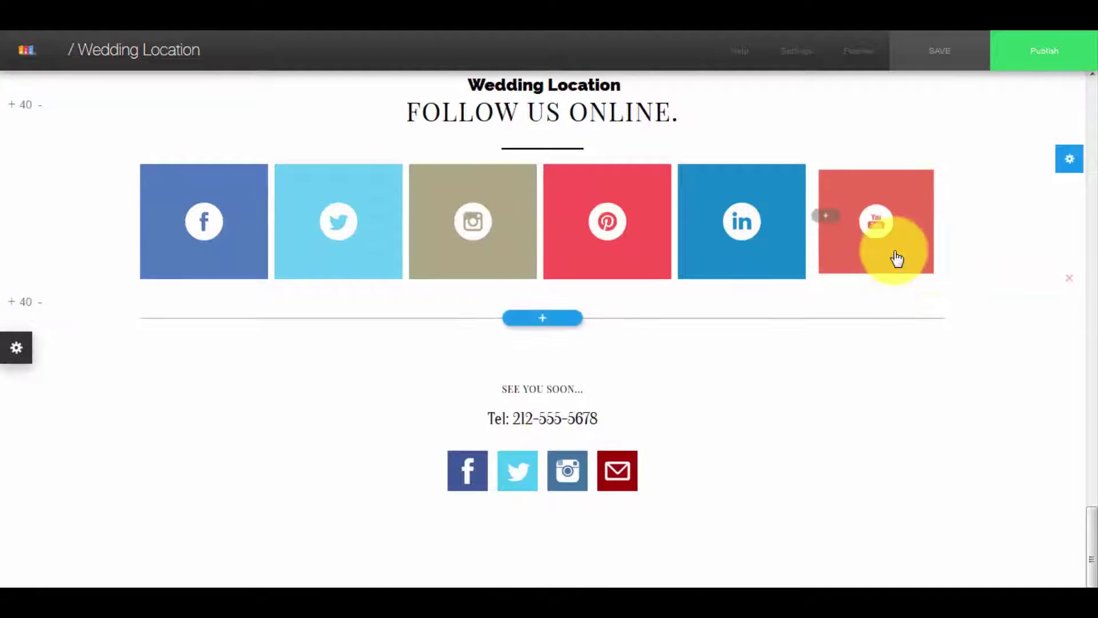
pyautogui.click(908, 207)
pyautogui.moveTo(919, 375)
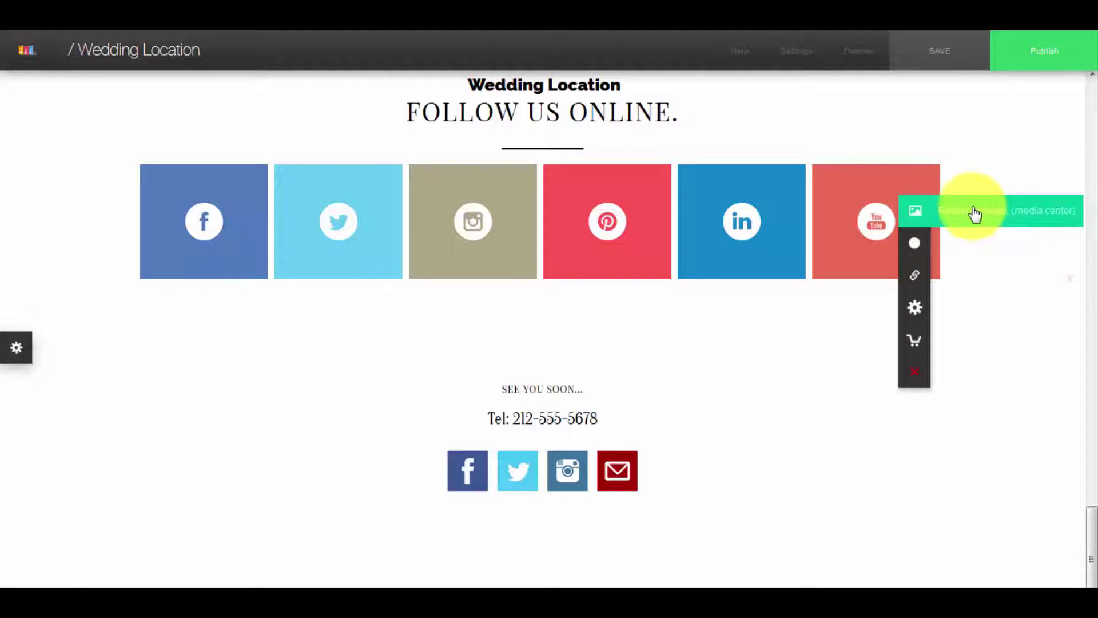
pyautogui.moveTo(908, 257)
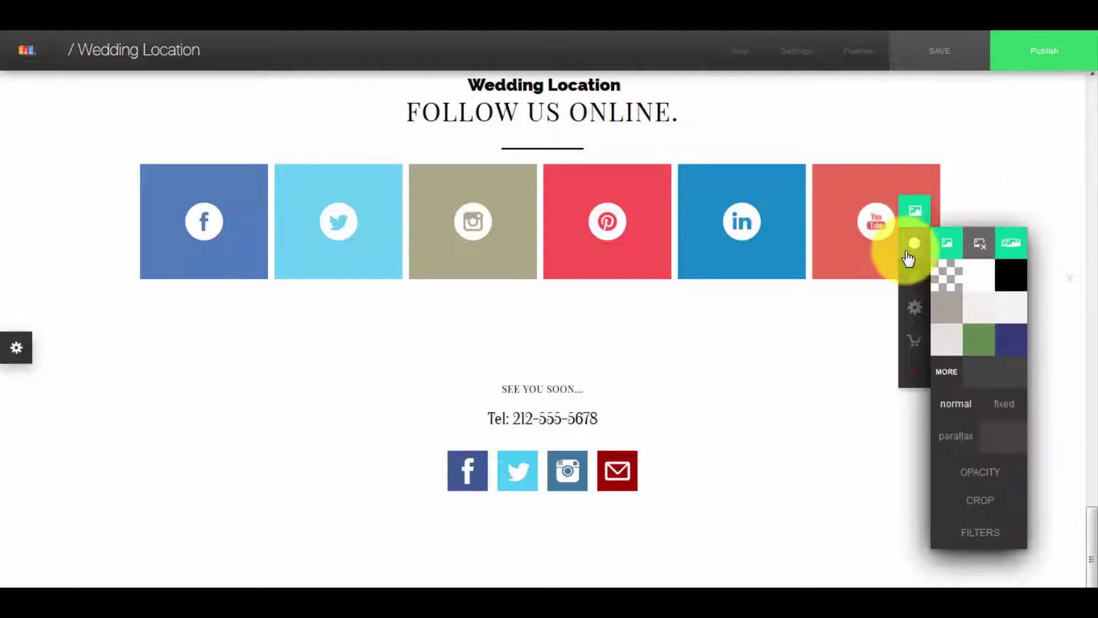
pyautogui.click(1013, 245)
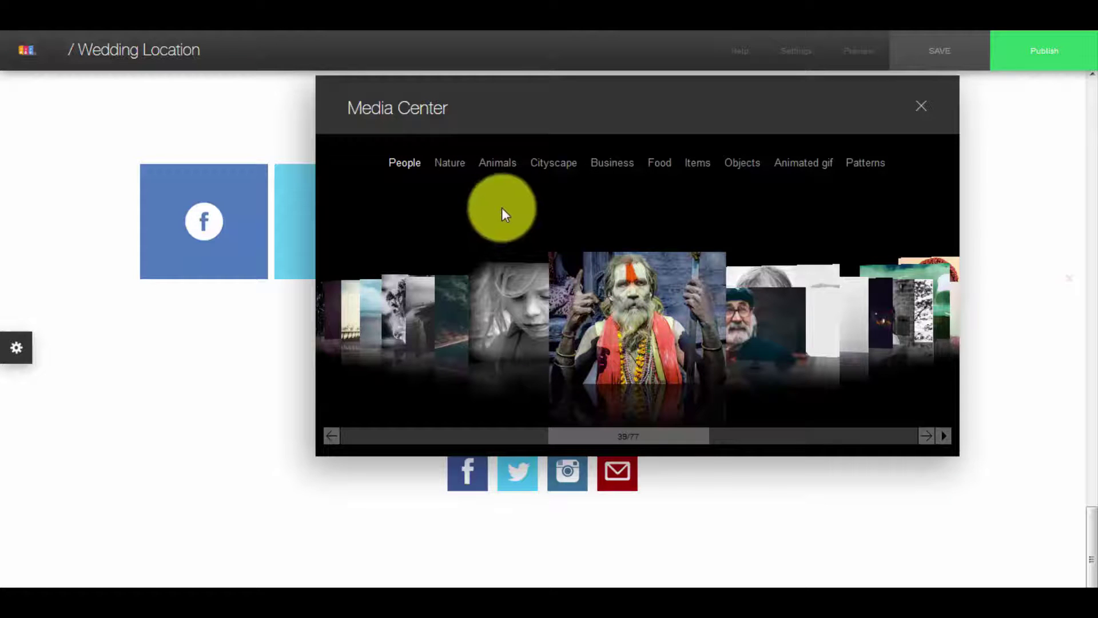
pyautogui.click(438, 162)
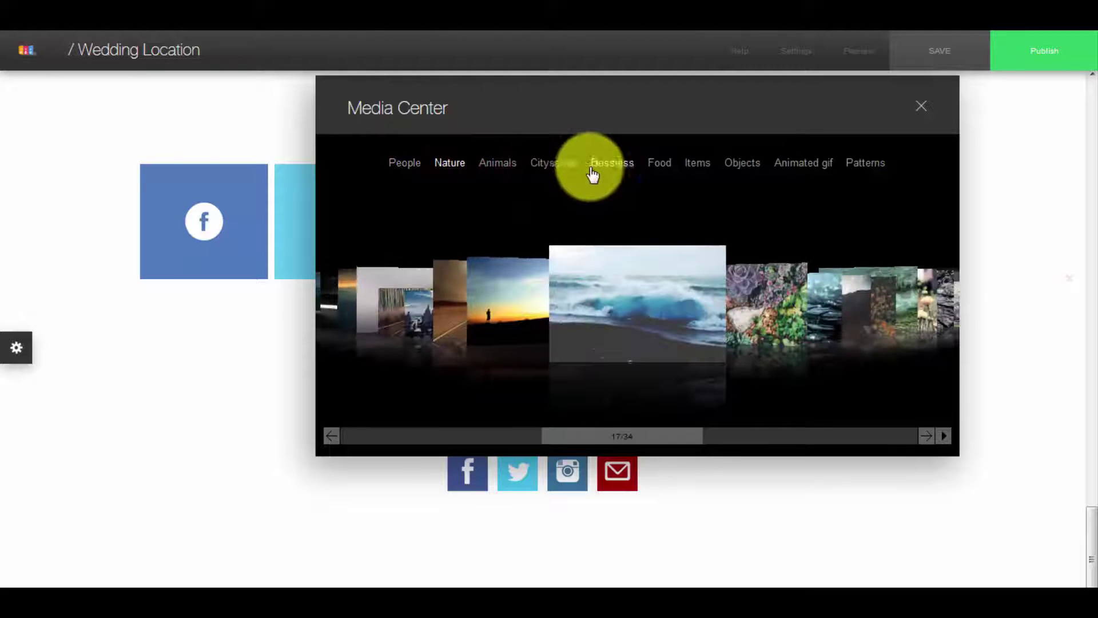
pyautogui.click(405, 163)
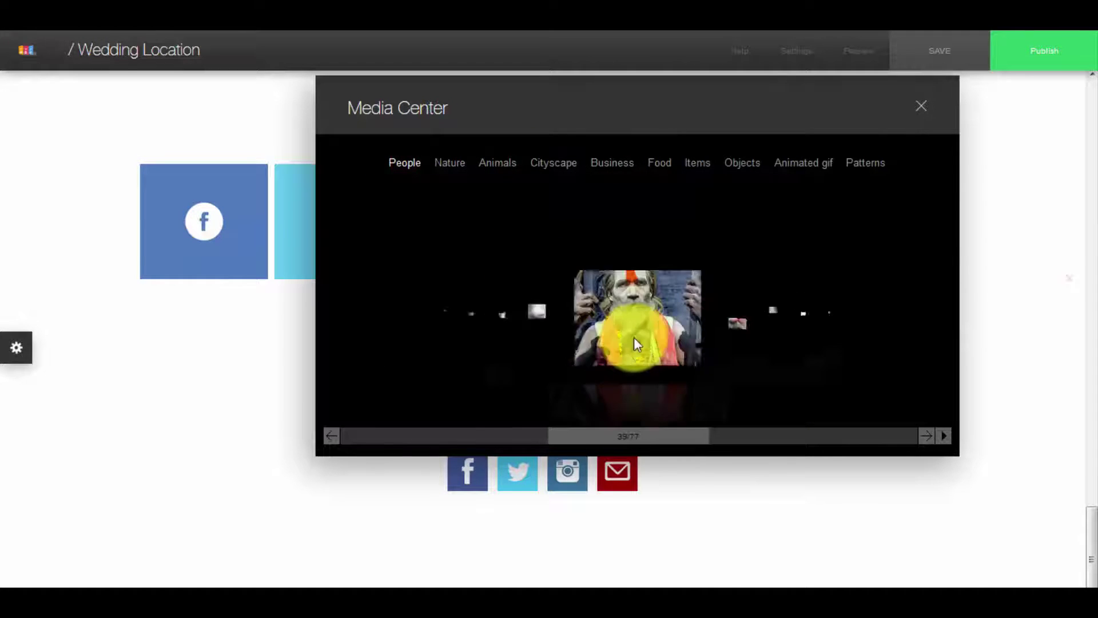
pyautogui.moveTo(653, 445); pyautogui.dragTo(591, 436)
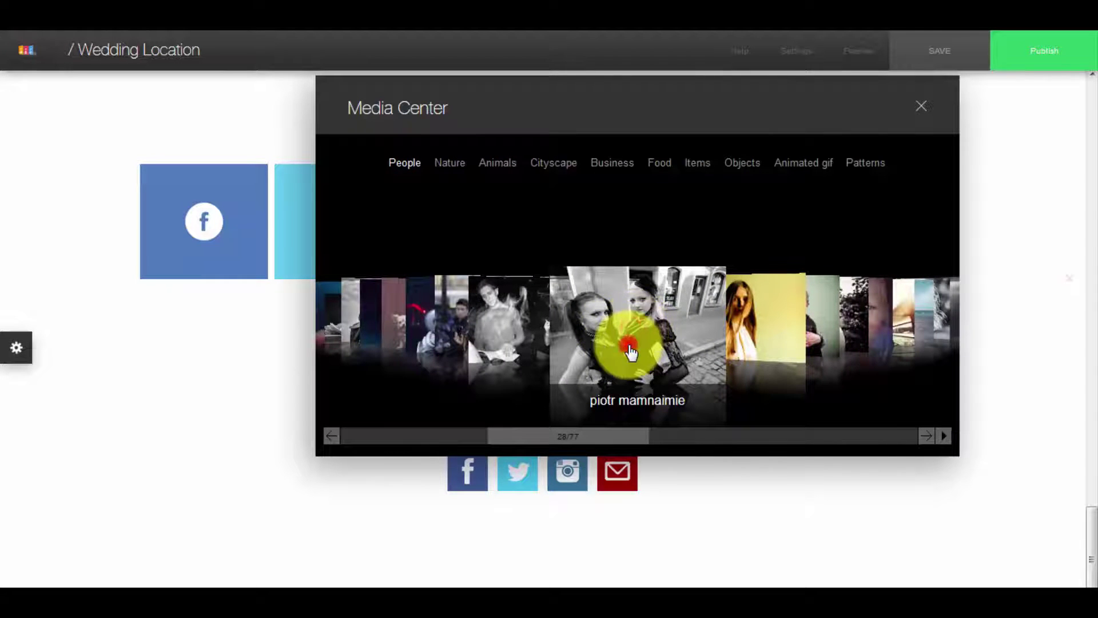
pyautogui.click(630, 350)
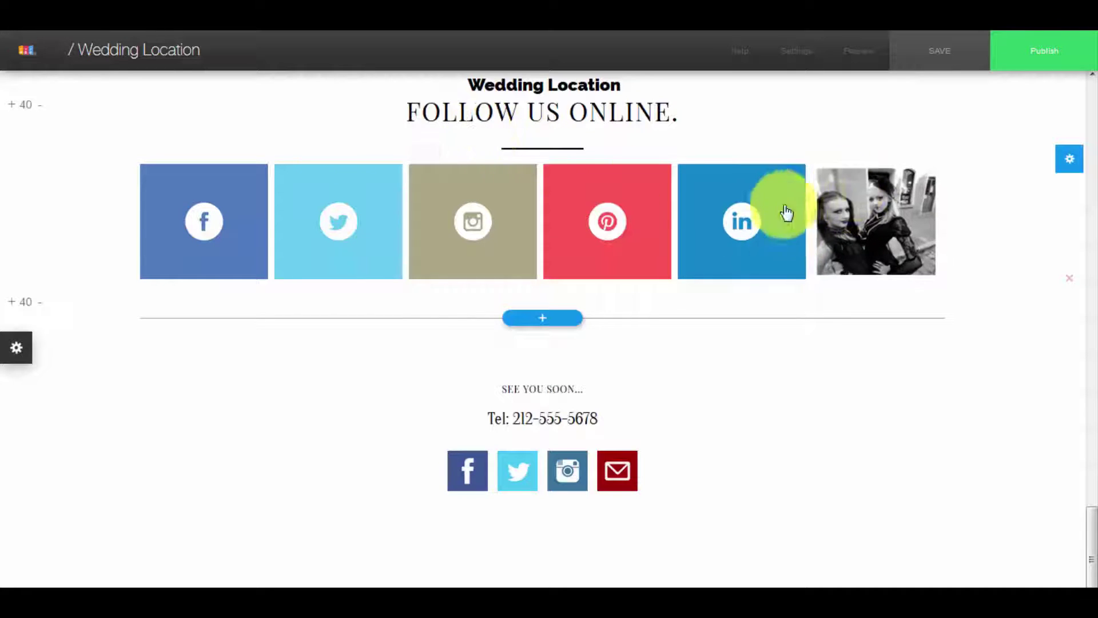
# Step: Replace the photo on the last social tile with the rotating gold particle shape from the Media Center's Animated gif category
pyautogui.click(895, 237)
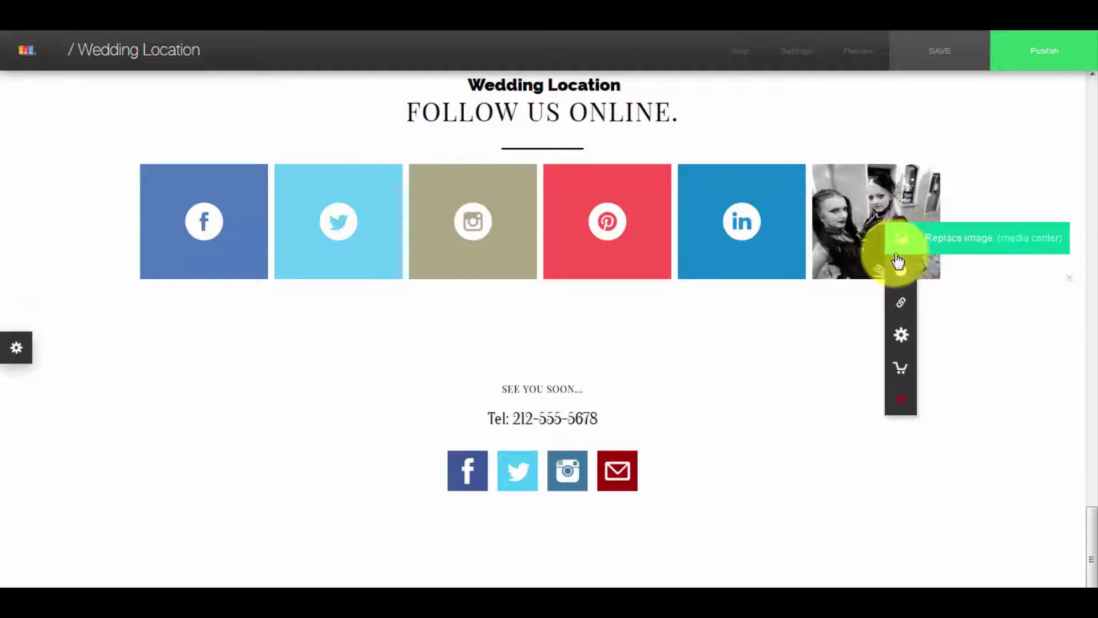
pyautogui.click(899, 237)
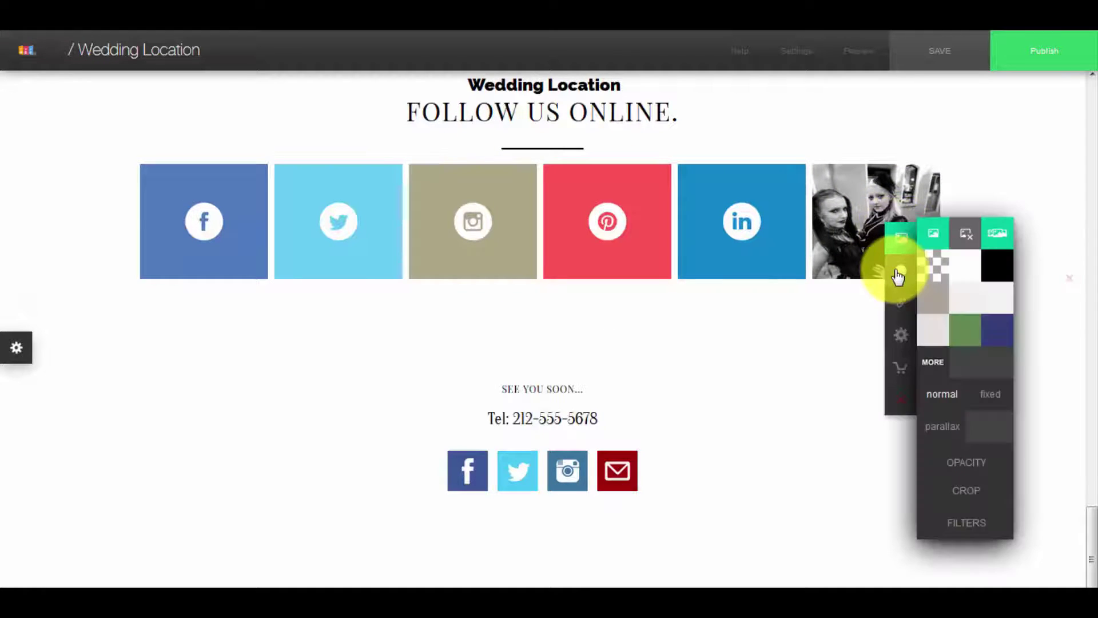
pyautogui.click(1001, 235)
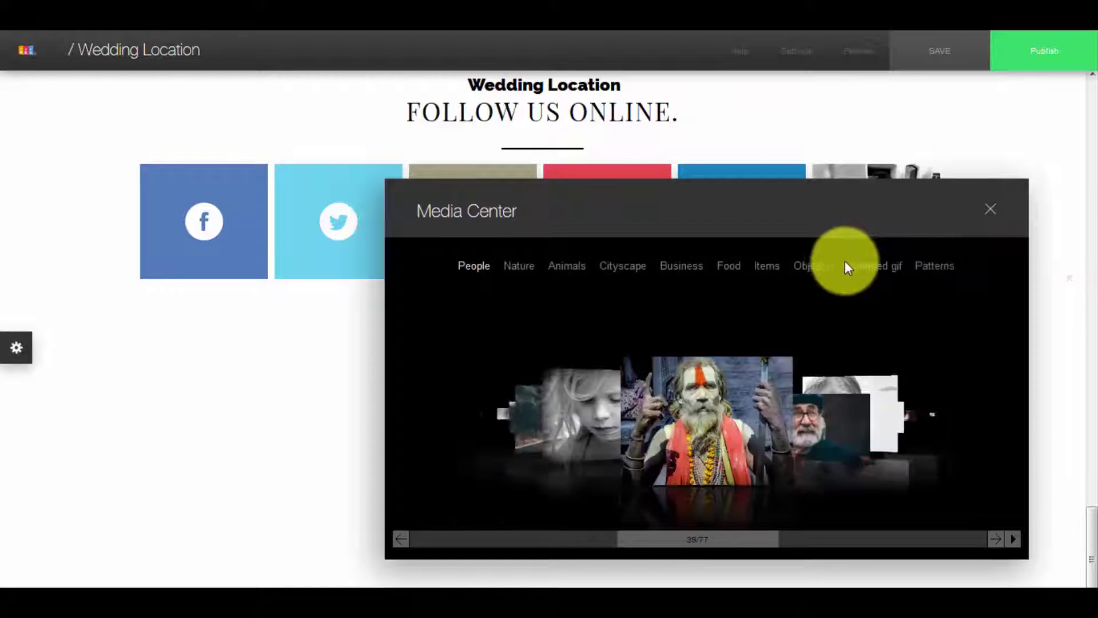
pyautogui.click(874, 267)
pyautogui.moveTo(852, 221); pyautogui.dragTo(488, 91)
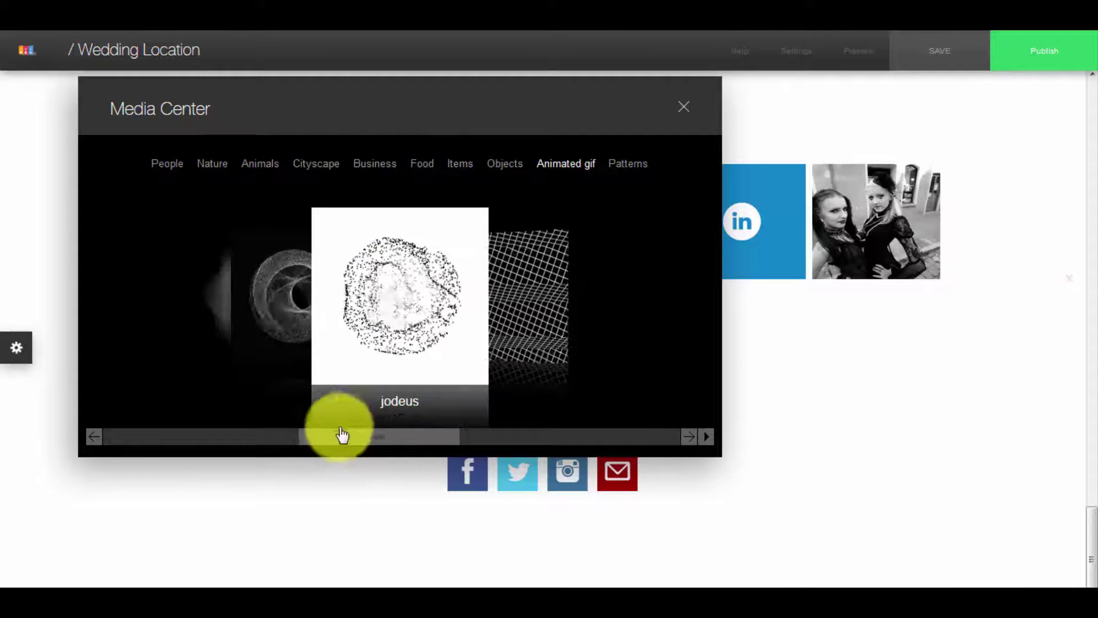
pyautogui.moveTo(360, 440); pyautogui.dragTo(430, 440)
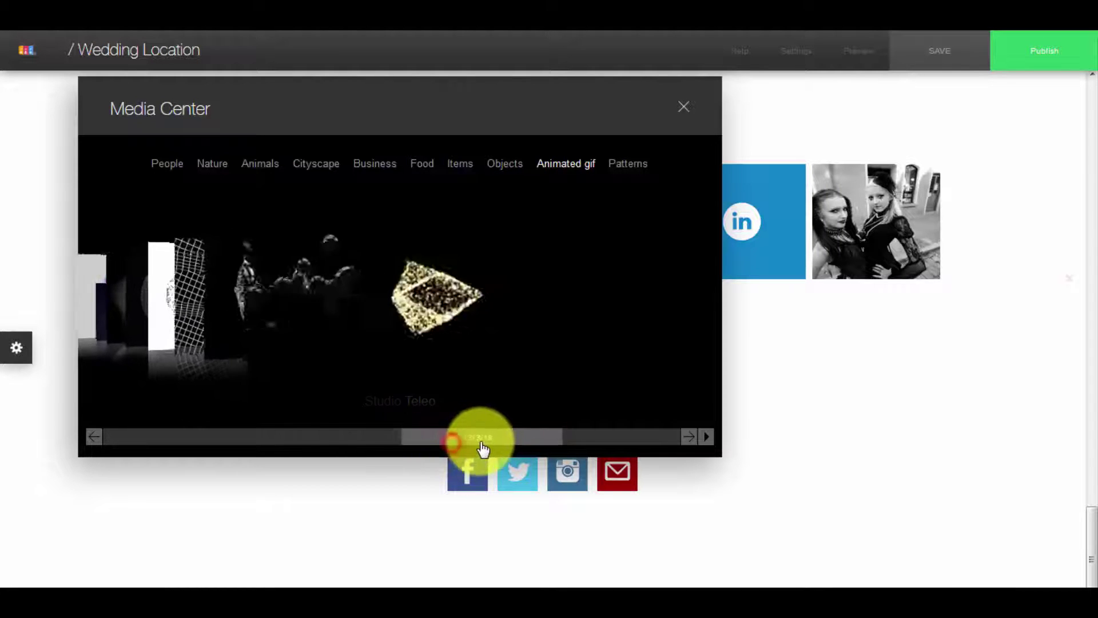
pyautogui.click(396, 318)
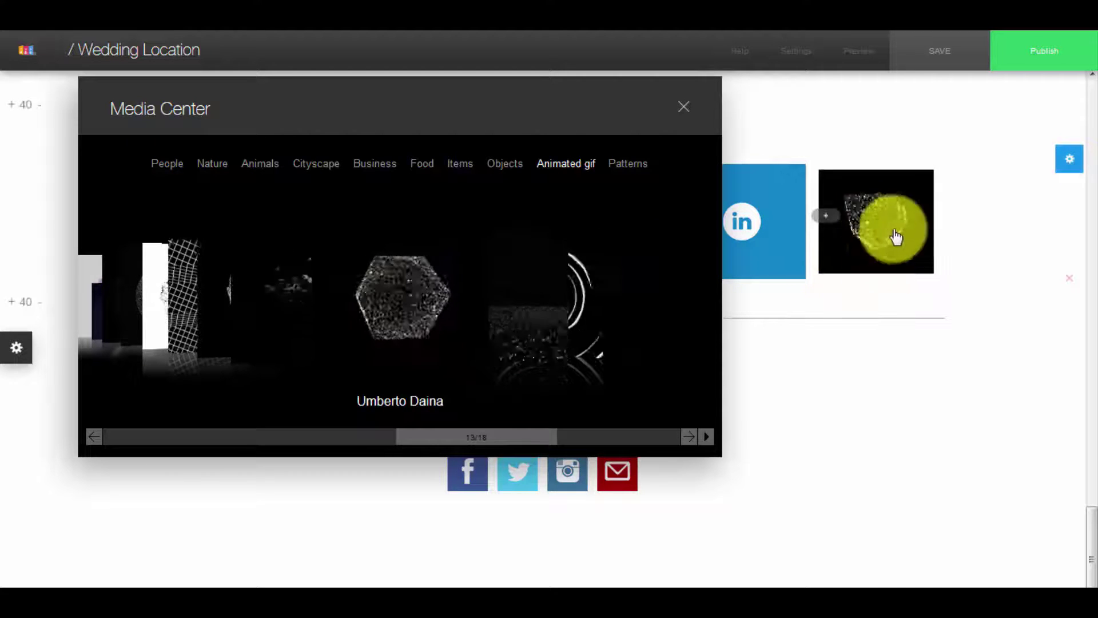
pyautogui.click(683, 109)
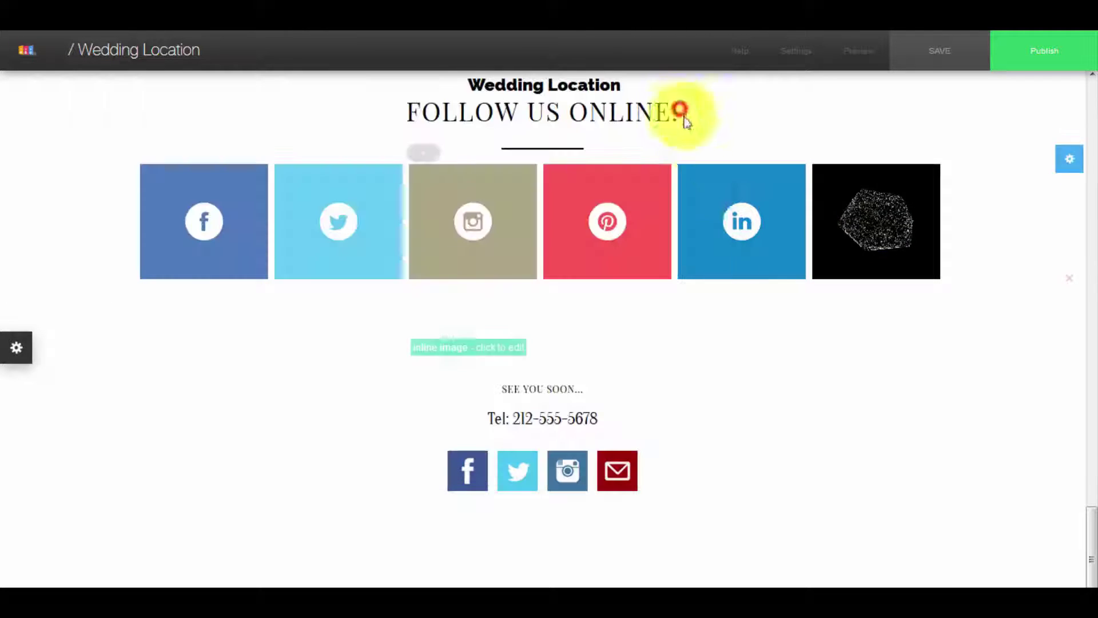
# Step: Set the last social tile's background image to parallax and check how it moves as the page scrolls
pyautogui.click(835, 261)
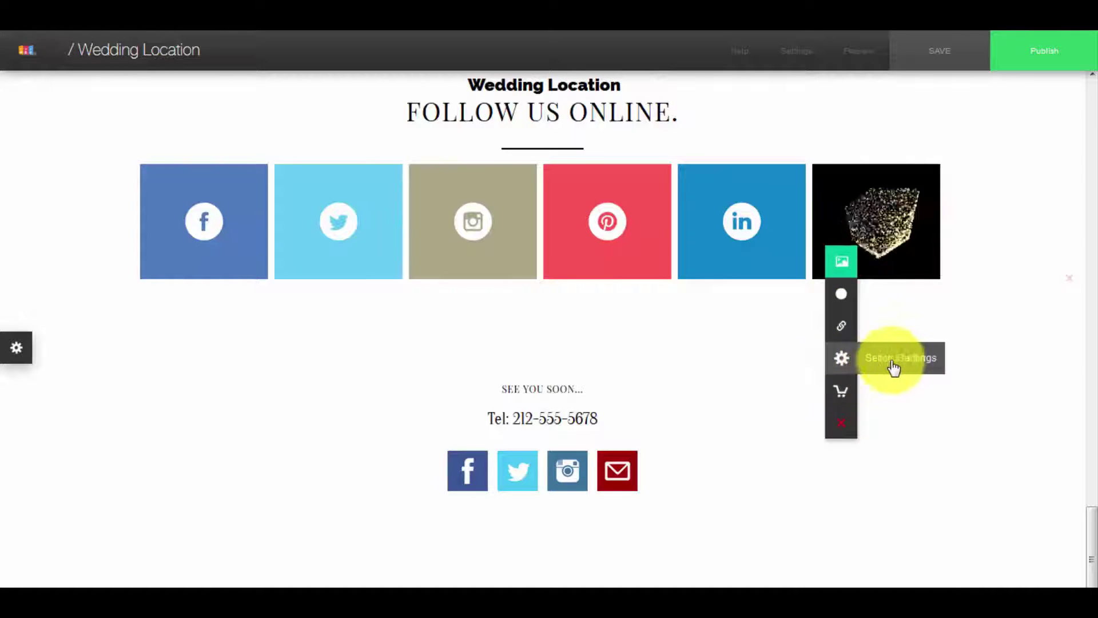
pyautogui.click(841, 295)
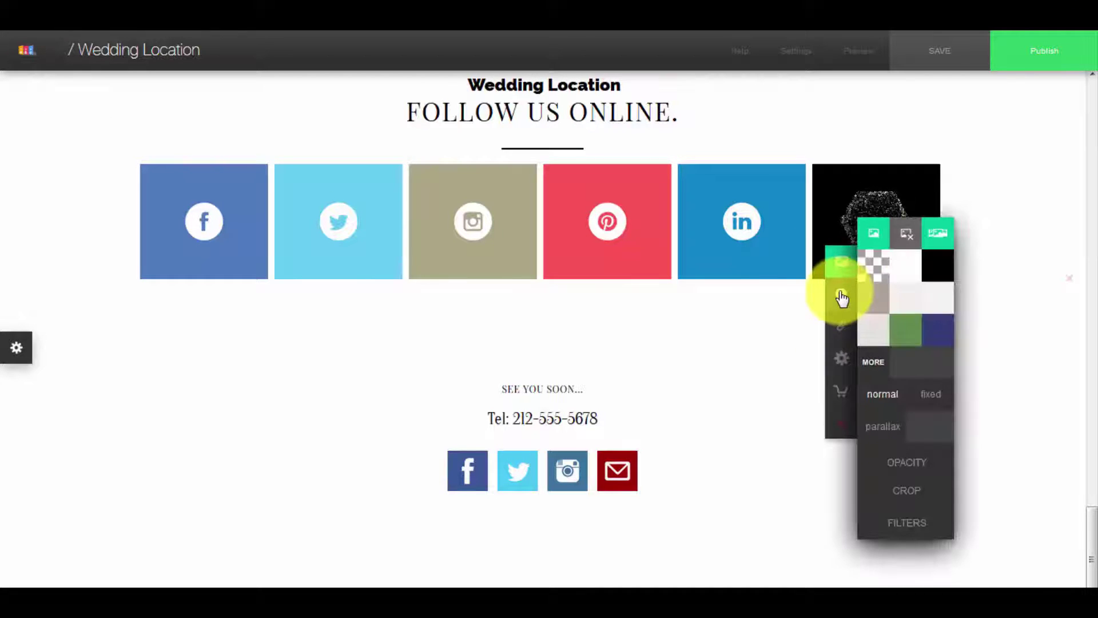
pyautogui.click(883, 426)
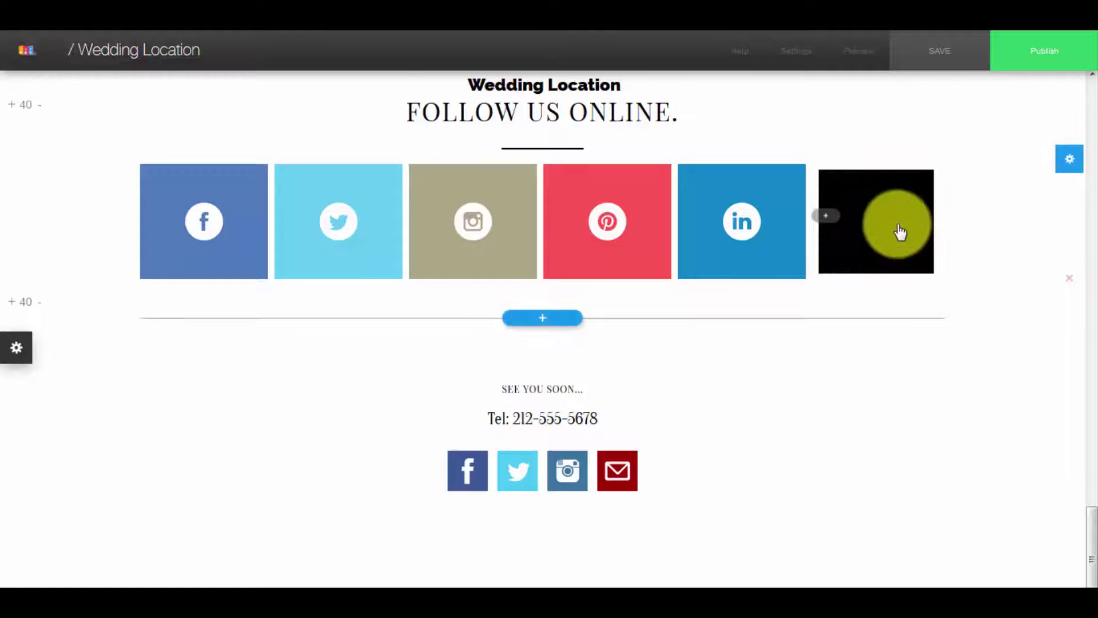
pyautogui.scroll(3, 899, 233)
pyautogui.scroll(-3, 887, 277)
pyautogui.scroll(2, 885, 280)
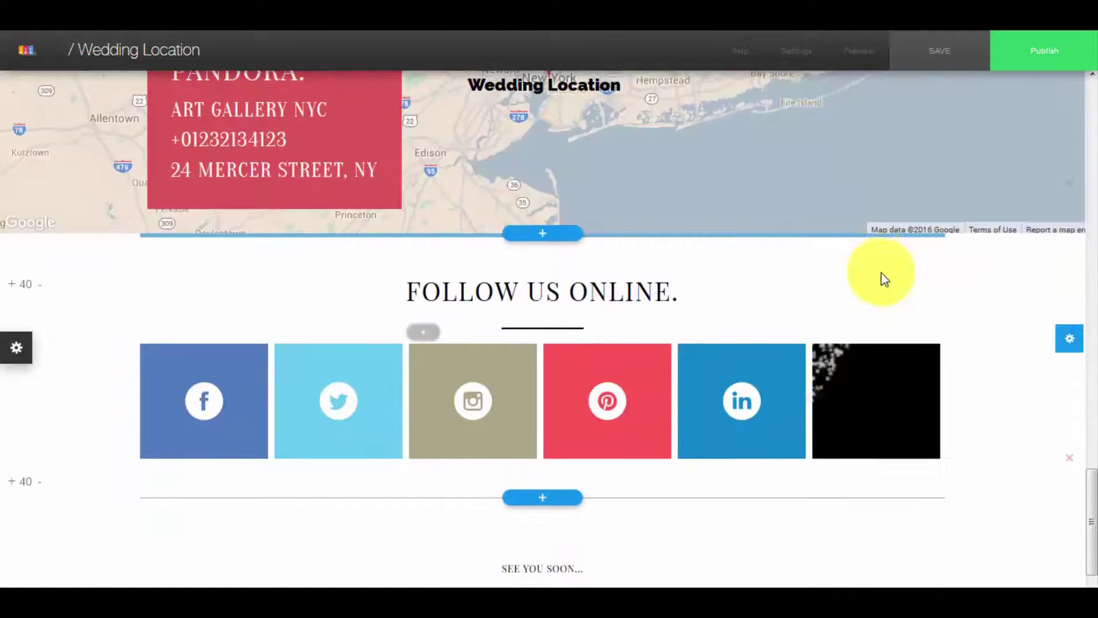
pyautogui.scroll(-3, 883, 283)
pyautogui.scroll(3, 880, 289)
pyautogui.scroll(-3, 880, 289)
pyautogui.scroll(2, 880, 292)
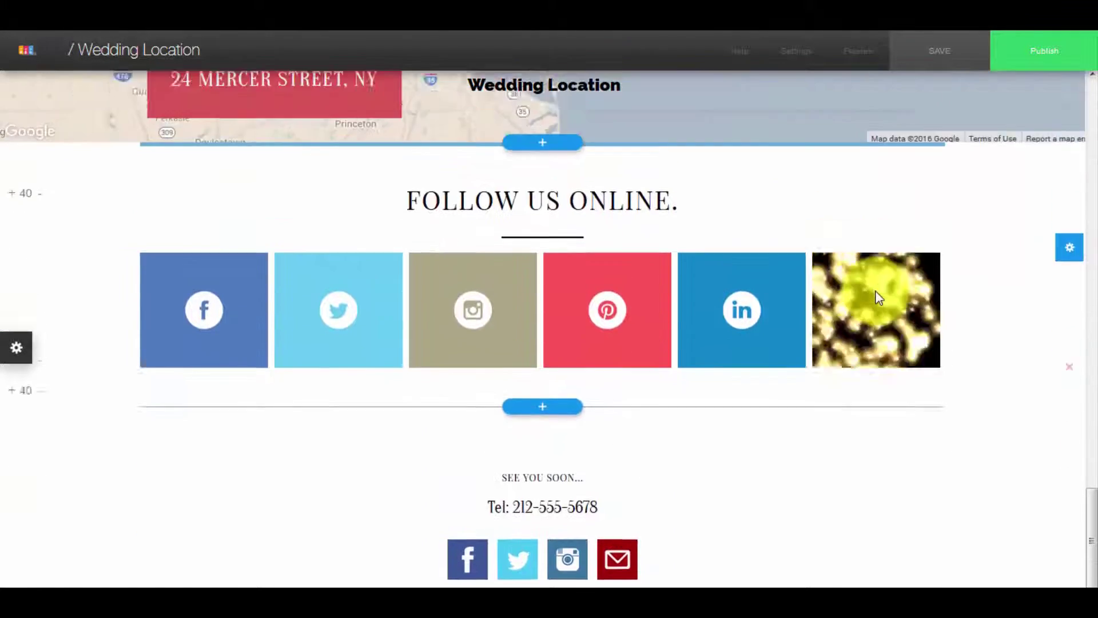
# Step: Look through the upper part of the page, from the green wedding header down to the two About sections
pyautogui.scroll(10, 853, 309)
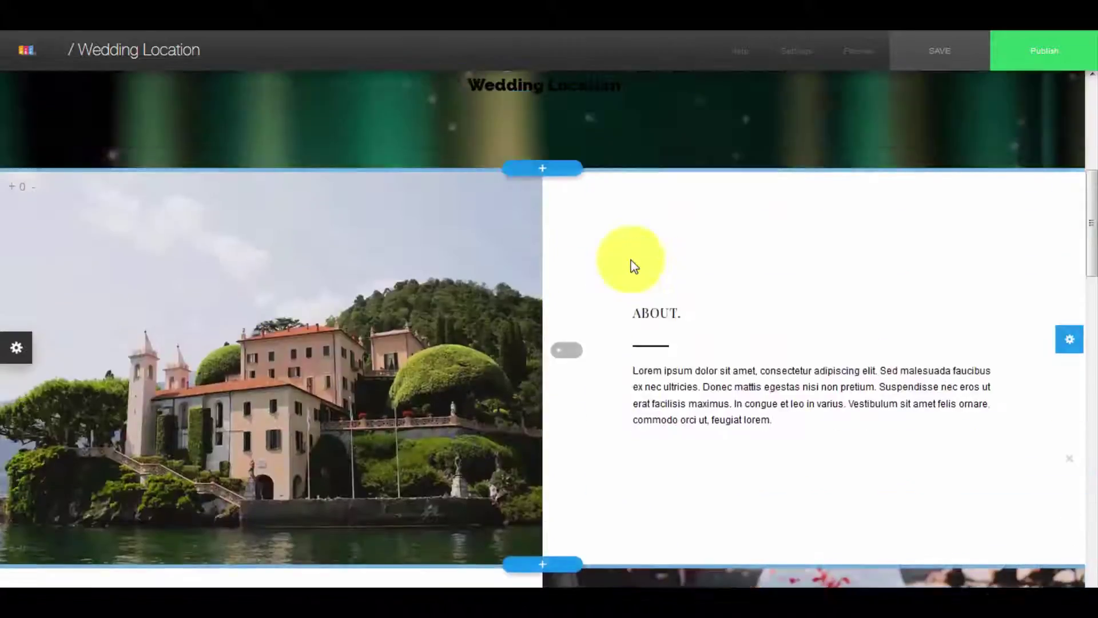
pyautogui.scroll(-6, 632, 263)
pyautogui.scroll(2, 624, 261)
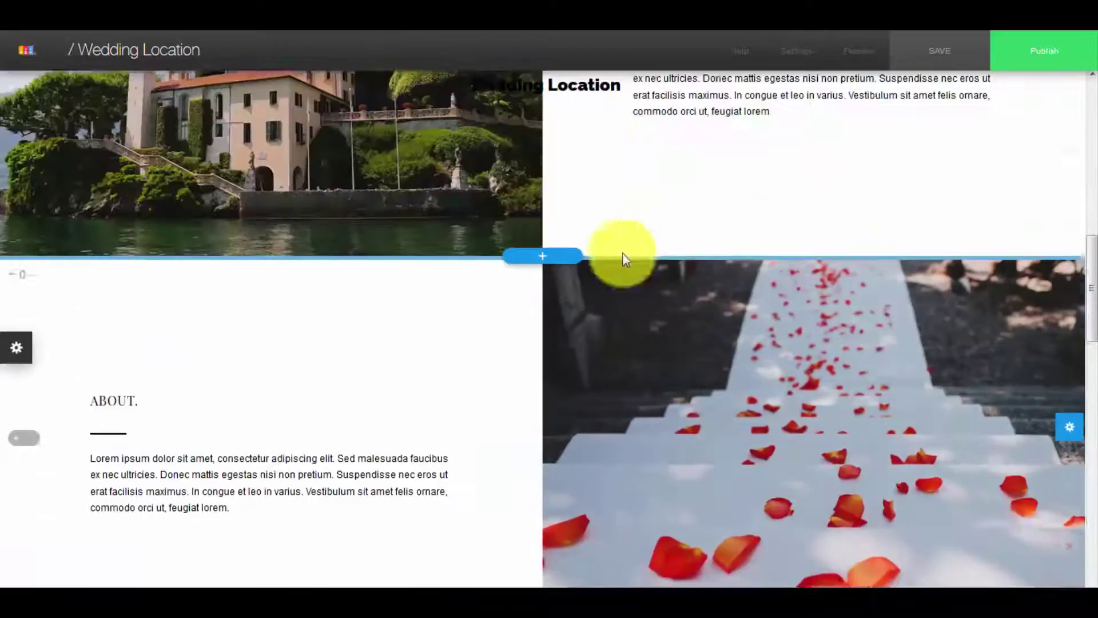
pyautogui.scroll(5, 598, 246)
pyautogui.scroll(-8, 620, 262)
pyautogui.scroll(5, 694, 253)
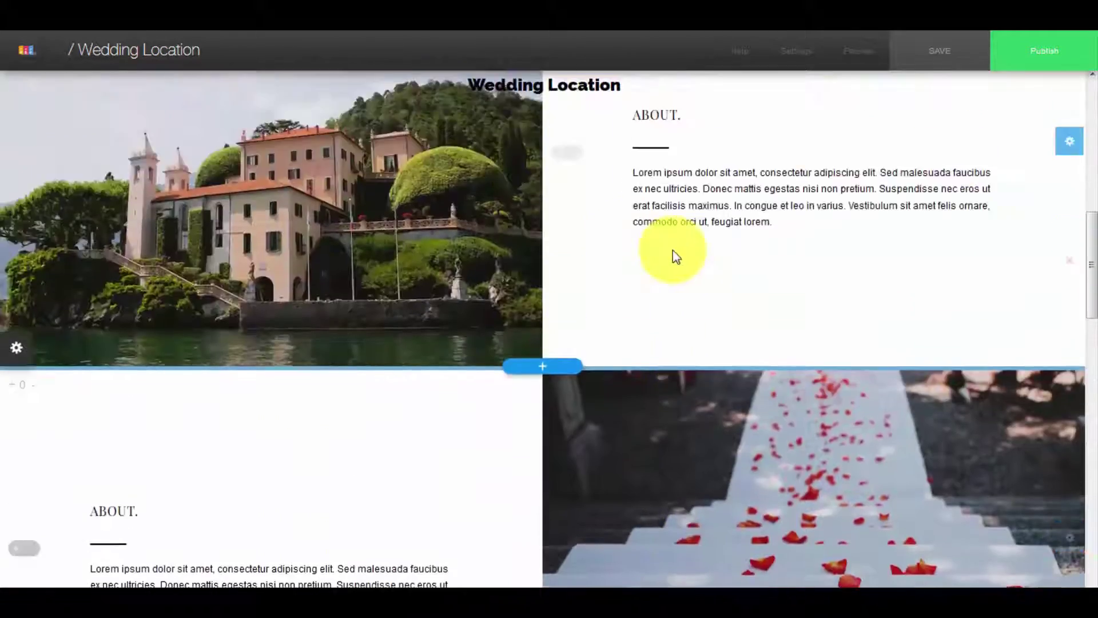
pyautogui.scroll(8, 566, 246)
pyautogui.scroll(-4, 447, 218)
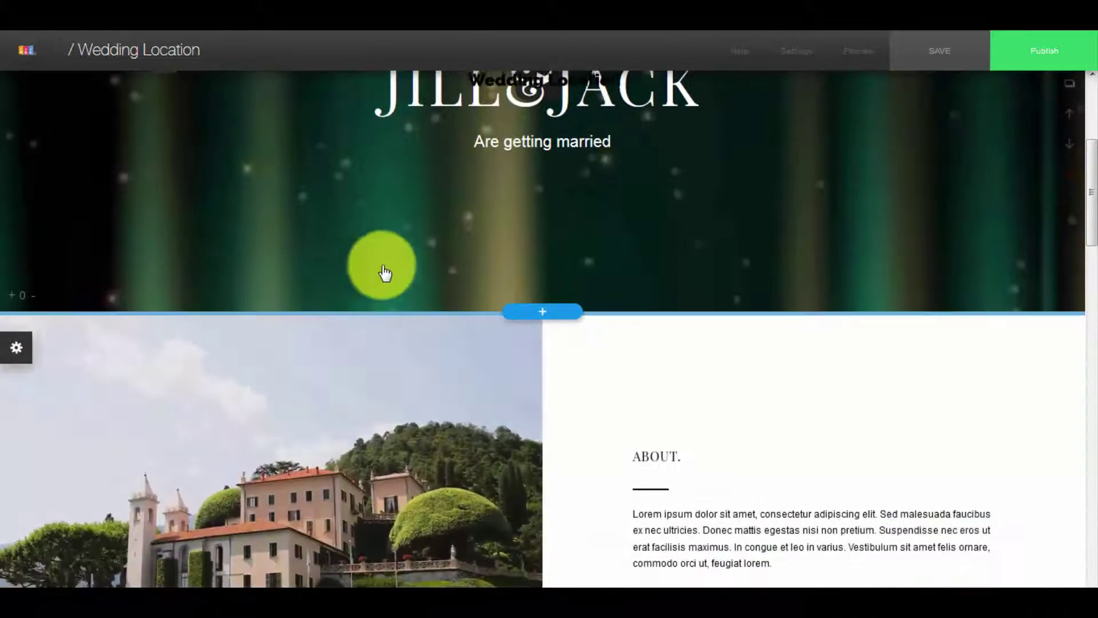
pyautogui.scroll(4, 389, 274)
# Step: Add the Header design with the dark mountain background between the green wedding header and the first About section, applying the website's own style
pyautogui.scroll(-7, 392, 277)
pyautogui.click(541, 130)
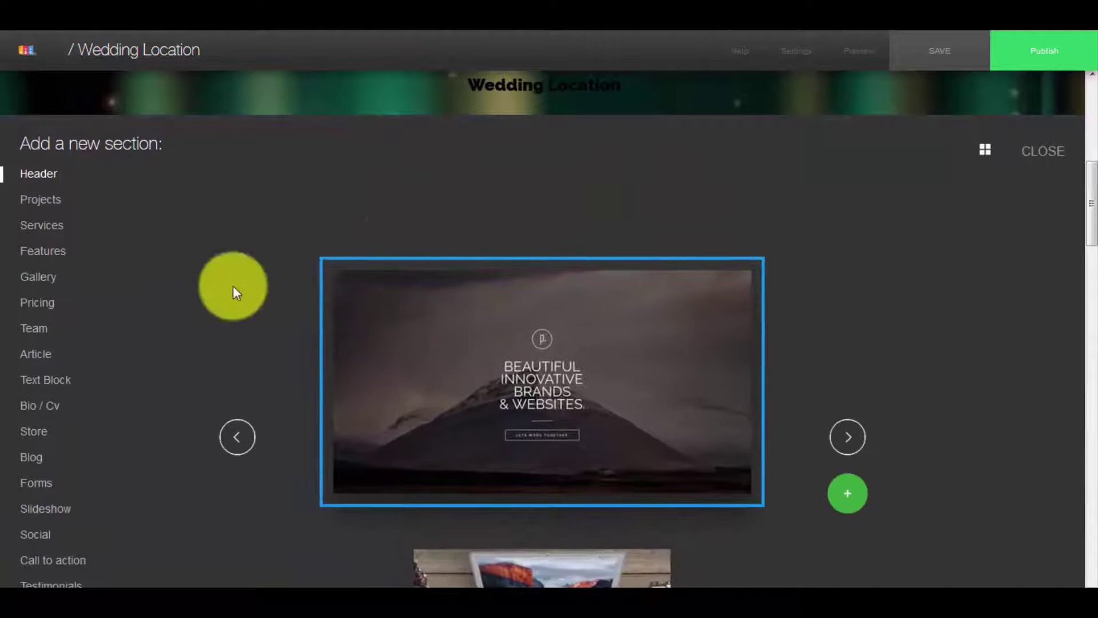
pyautogui.click(855, 502)
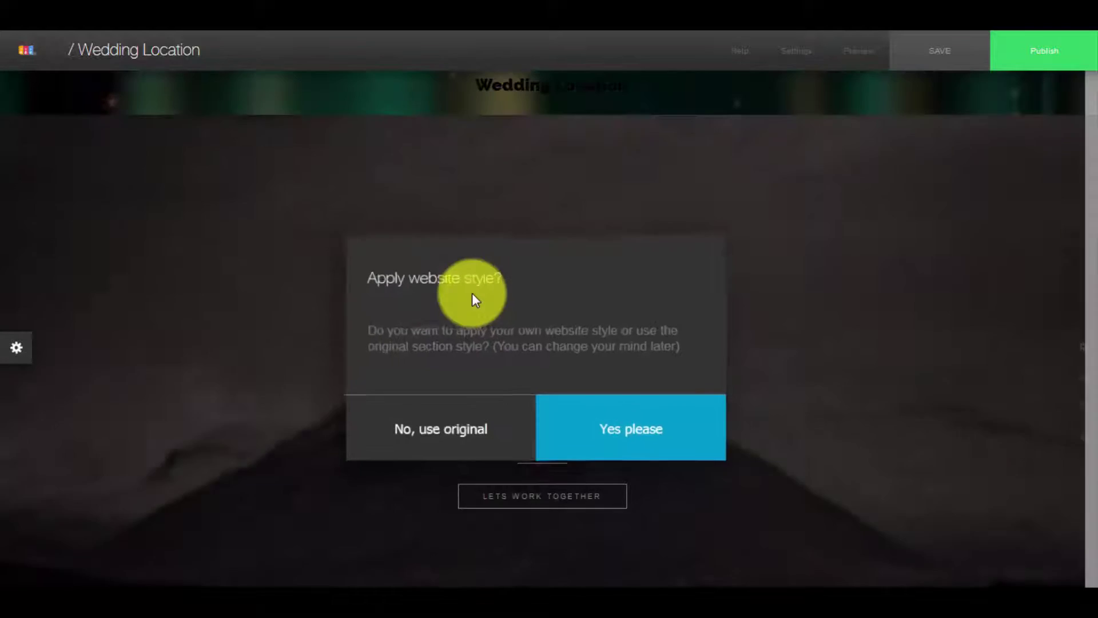
pyautogui.click(613, 431)
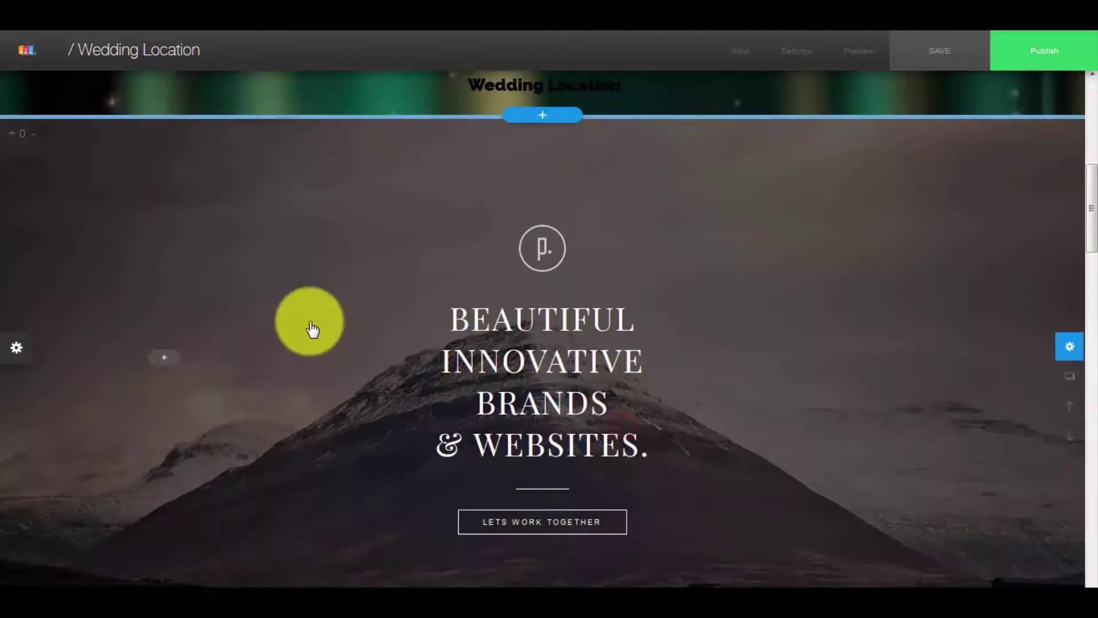
# Step: Try the swirl animated gif as the mountain section's background, and settle on the red explosion gif from the same category
pyautogui.scroll(-3, 311, 326)
pyautogui.click(267, 263)
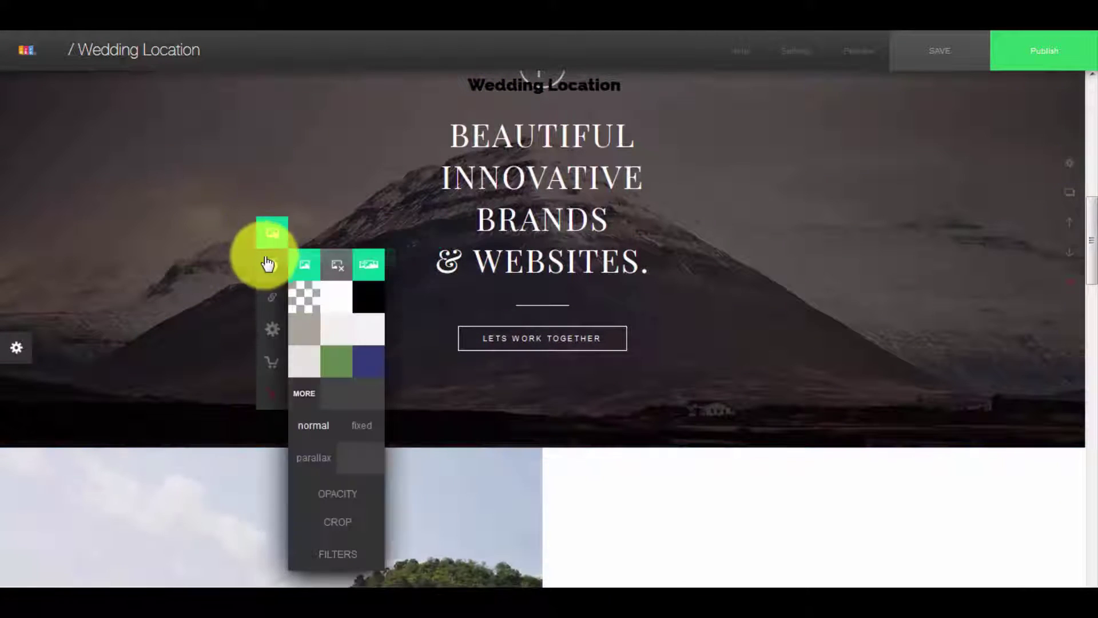
pyautogui.click(373, 266)
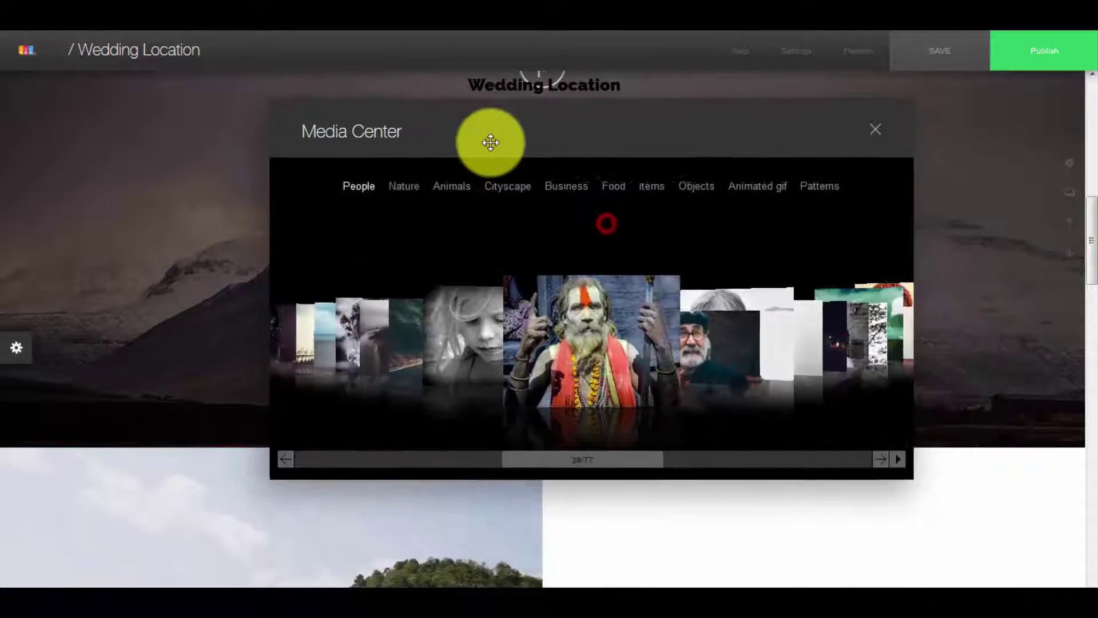
pyautogui.click(742, 189)
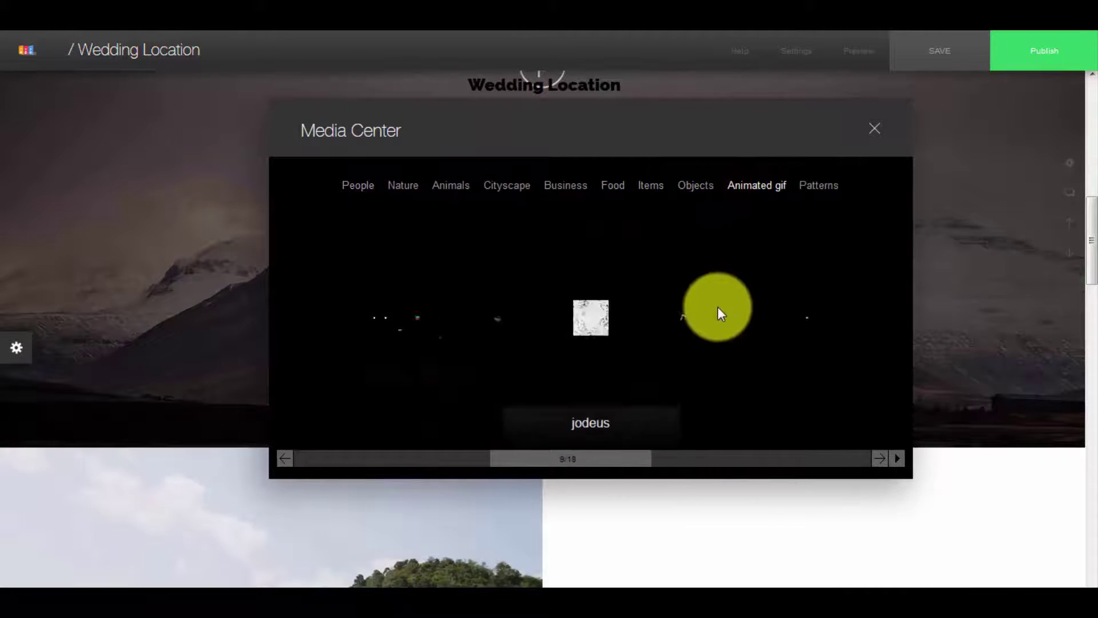
pyautogui.moveTo(587, 461); pyautogui.dragTo(778, 461)
pyautogui.click(589, 316)
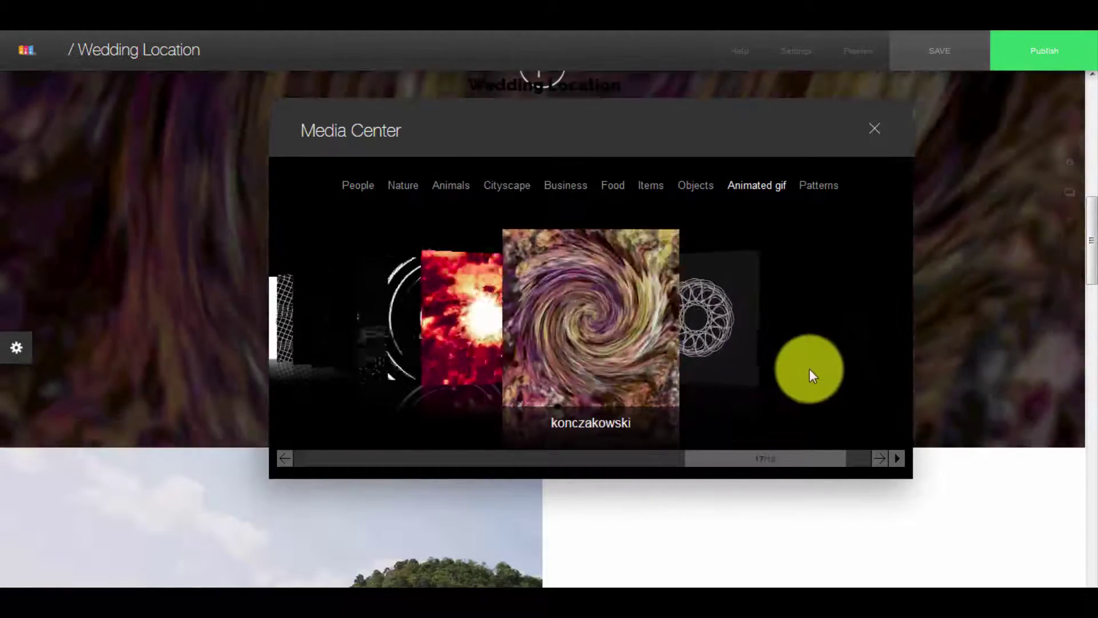
pyautogui.click(452, 333)
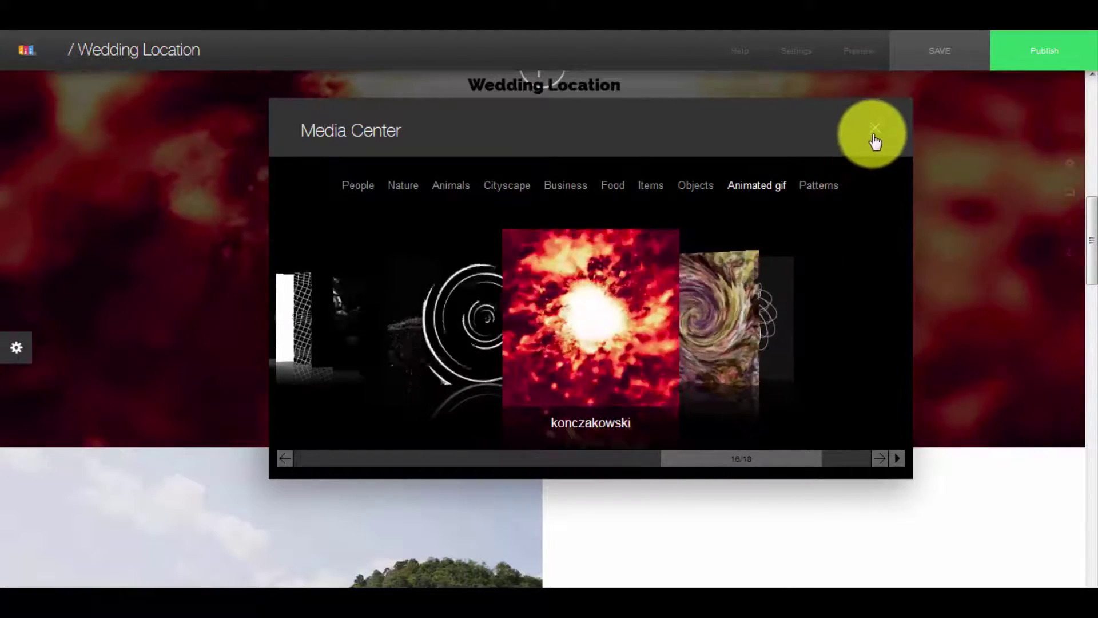
pyautogui.click(876, 137)
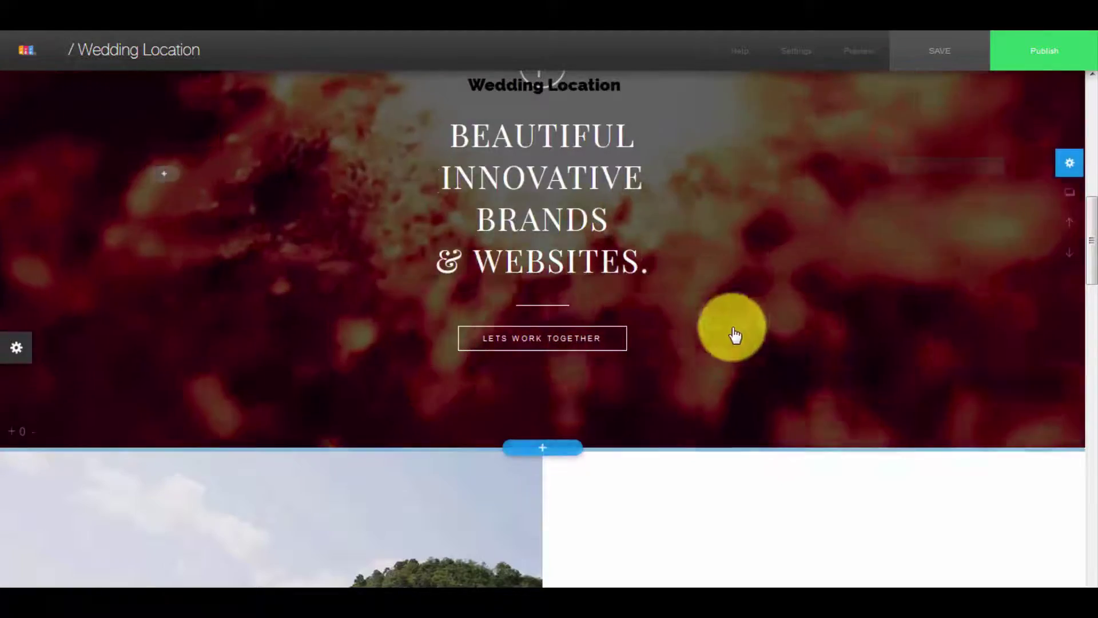
# Step: Examine the new section's animated background and compare it with the green wedding header above it
pyautogui.scroll(5, 731, 335)
pyautogui.scroll(-3, 709, 346)
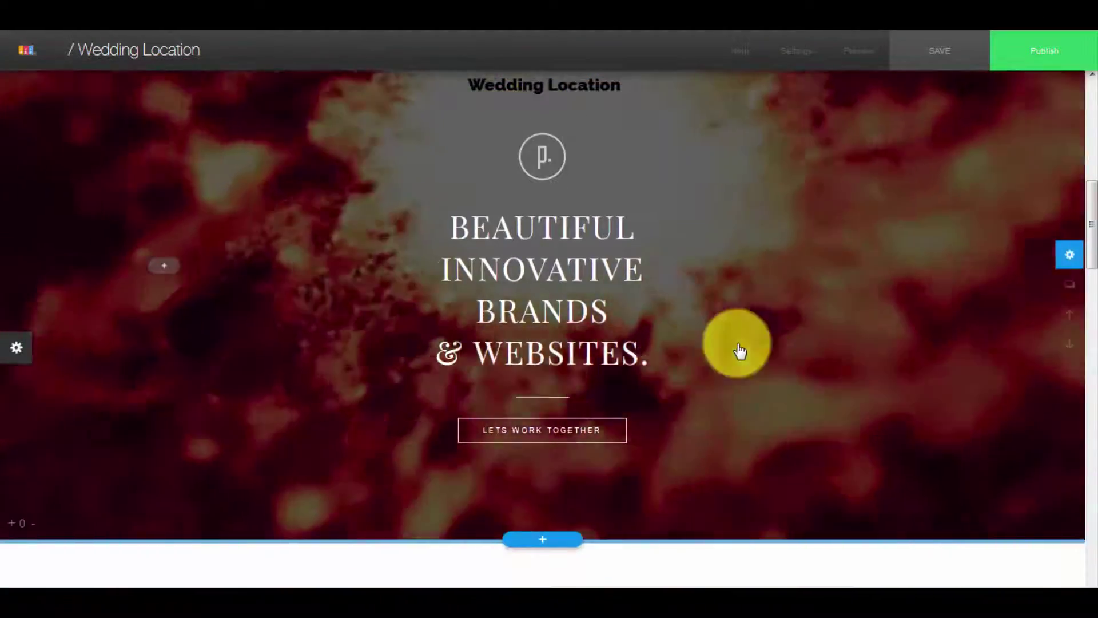
pyautogui.scroll(3, 530, 348)
pyautogui.scroll(-5, 608, 359)
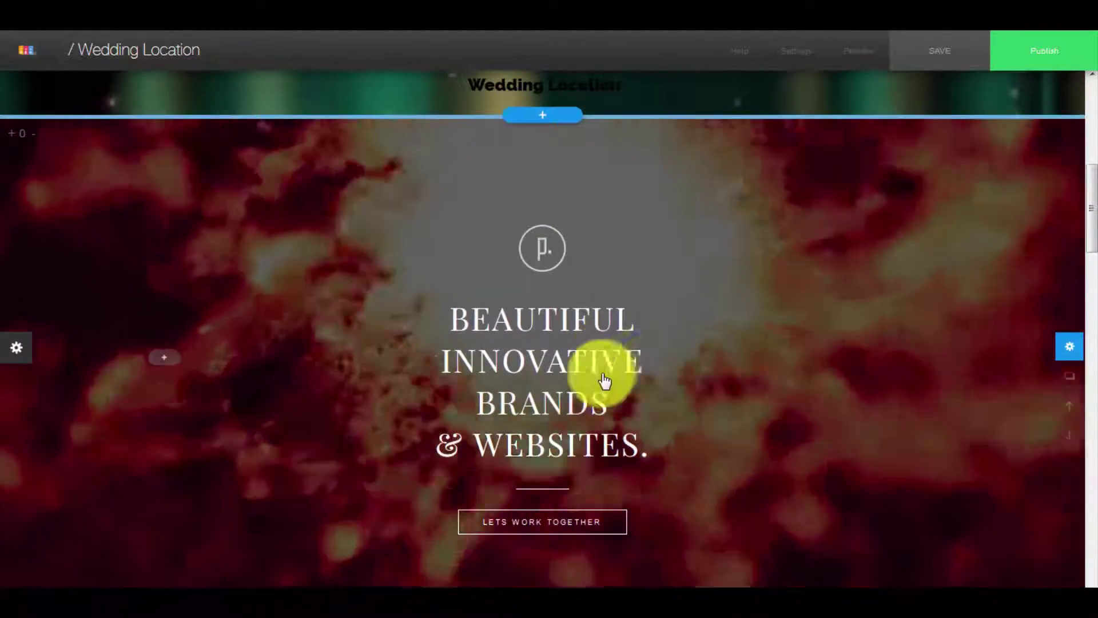
pyautogui.scroll(2, 716, 371)
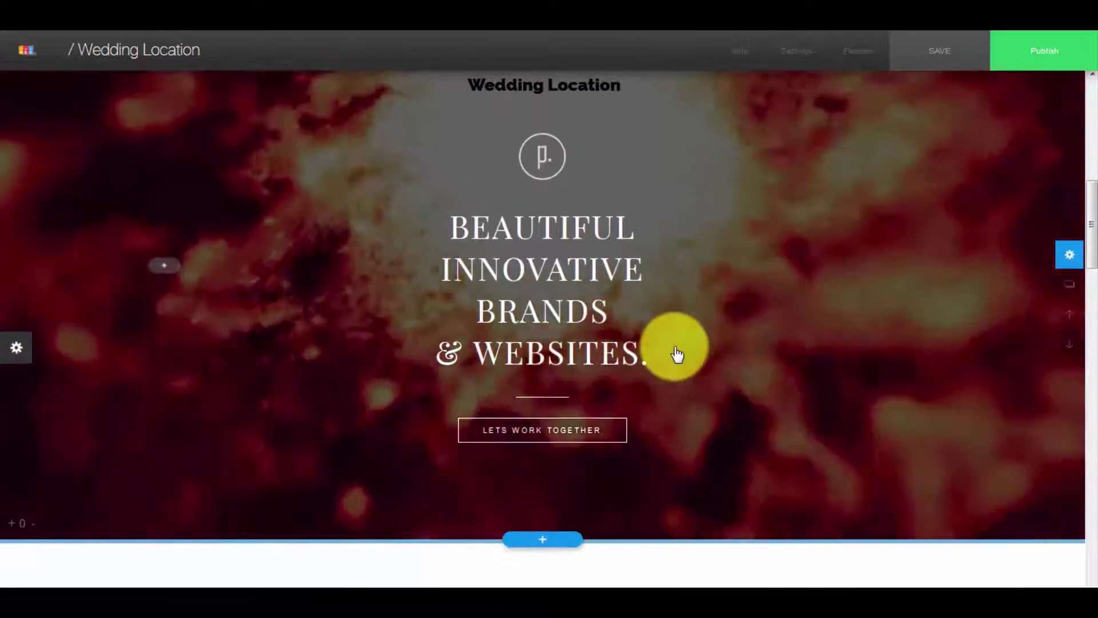
pyautogui.scroll(10, 679, 361)
pyautogui.scroll(2, 682, 330)
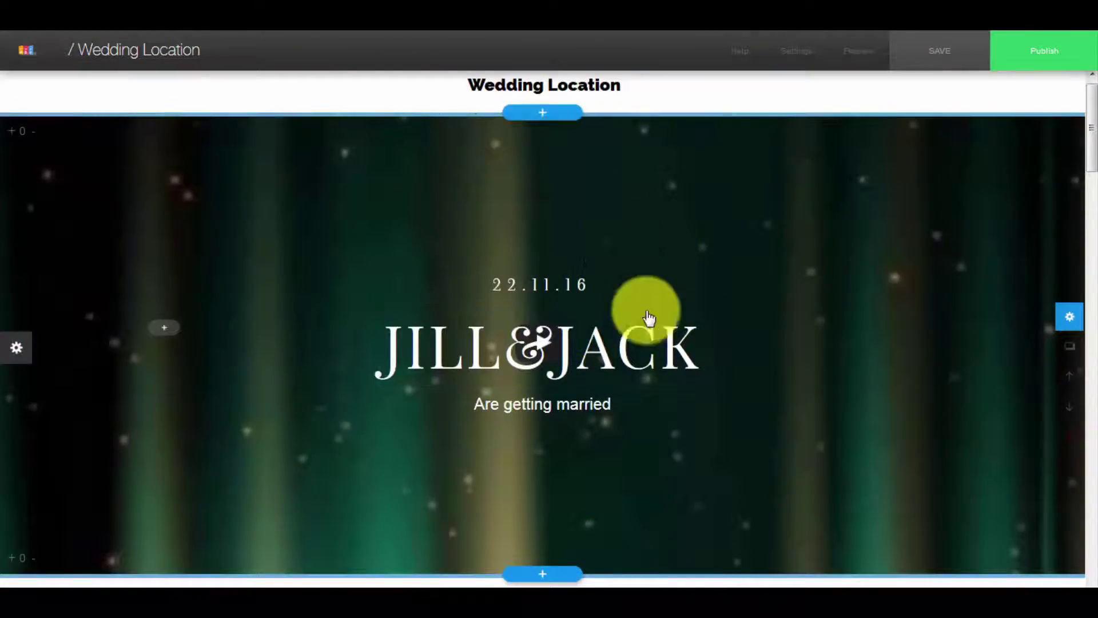
pyautogui.scroll(-8, 645, 289)
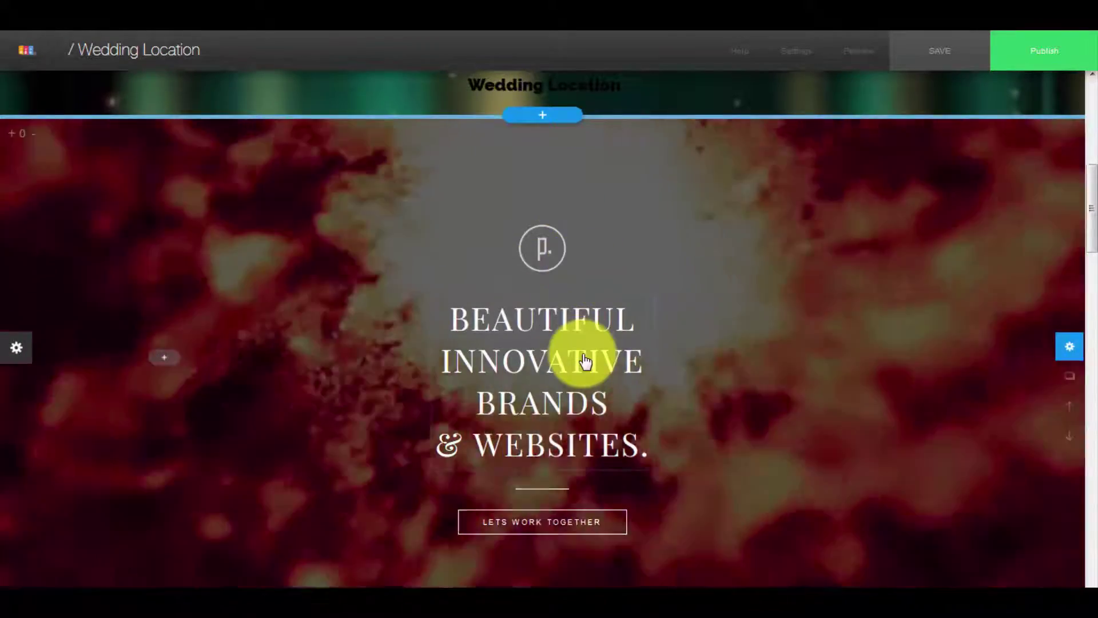
# Step: Remove the round "p." logo above the Beautiful Innovative Brands & Websites heading and review the section
pyautogui.scroll(-2, 585, 360)
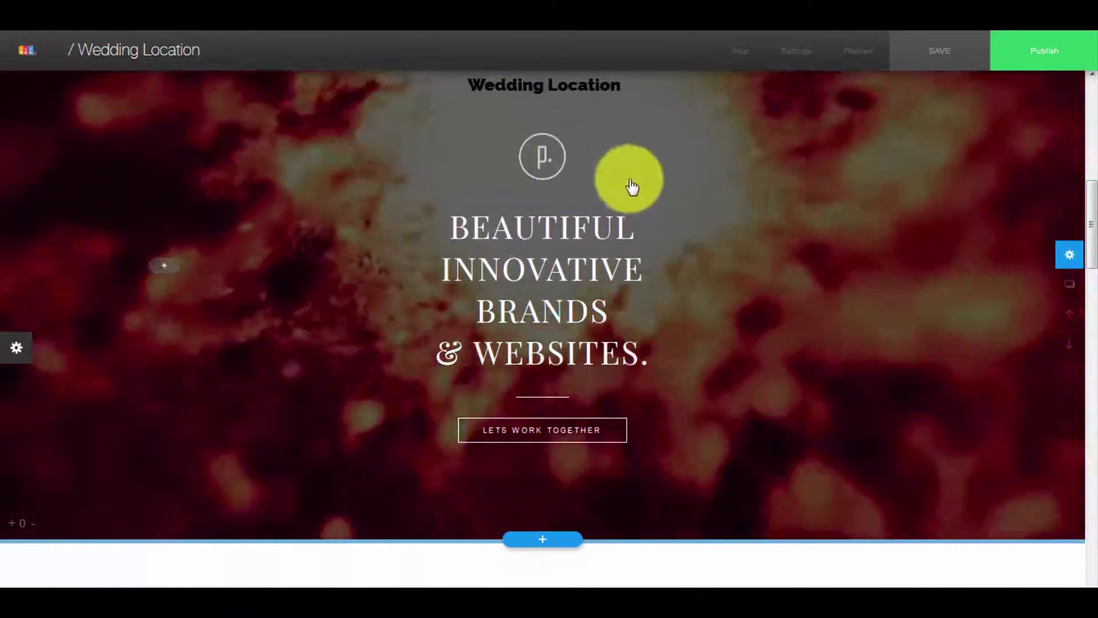
pyautogui.moveTo(564, 164)
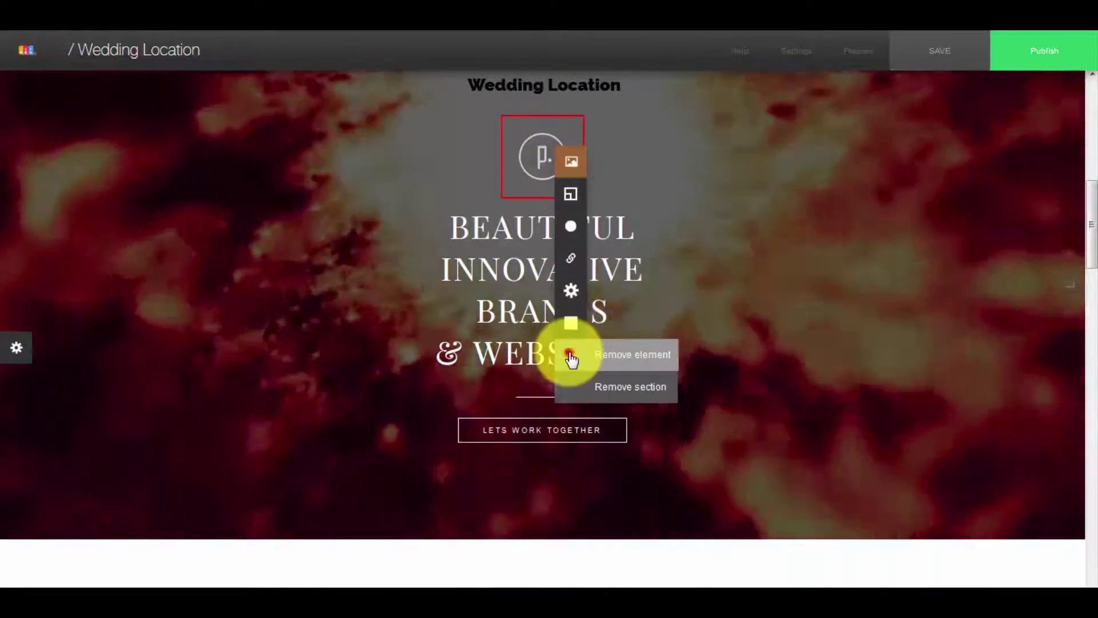
pyautogui.click(571, 356)
pyautogui.scroll(3, 547, 189)
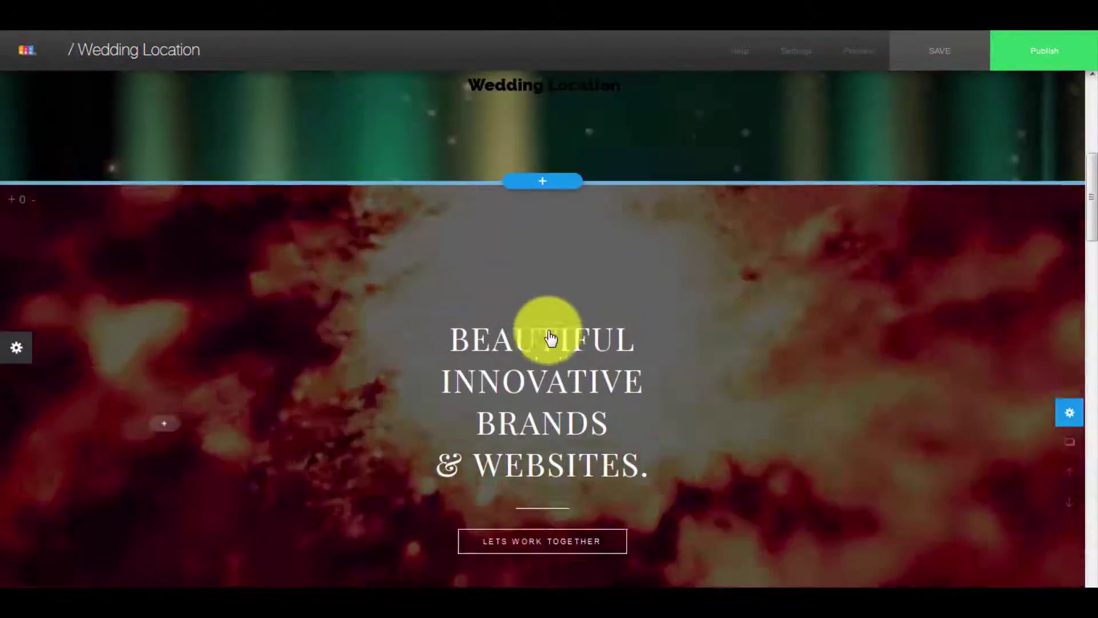
pyautogui.scroll(-3, 550, 339)
pyautogui.moveTo(544, 278)
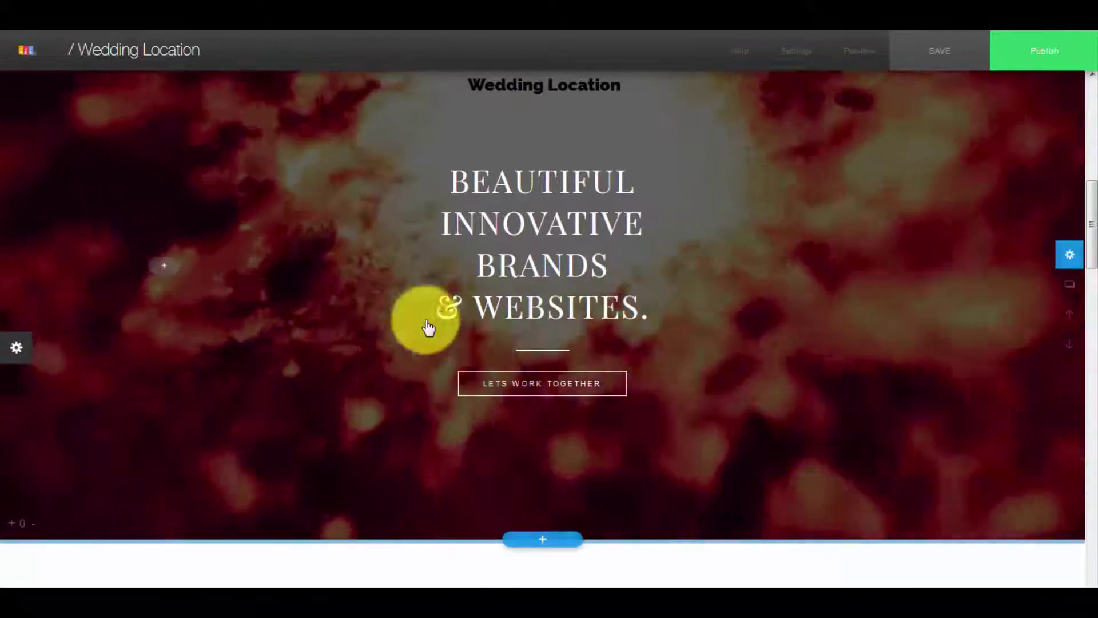
pyautogui.scroll(-6, 400, 286)
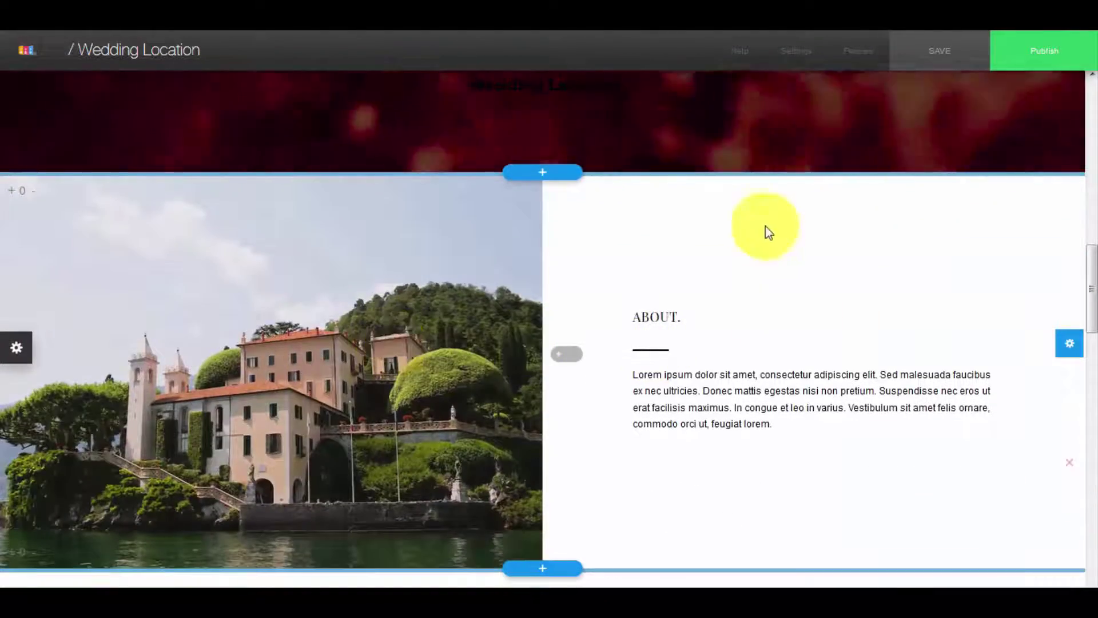
# Step: Link the lakeside villa photo in the first About section to the Wedding Location page
pyautogui.click(762, 251)
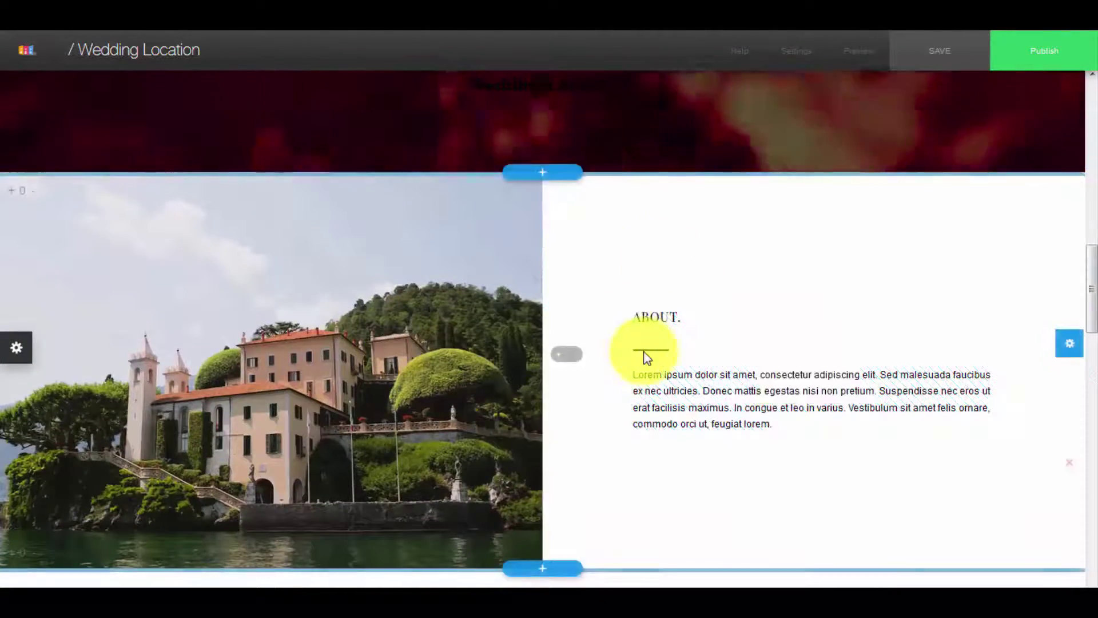
pyautogui.moveTo(728, 392)
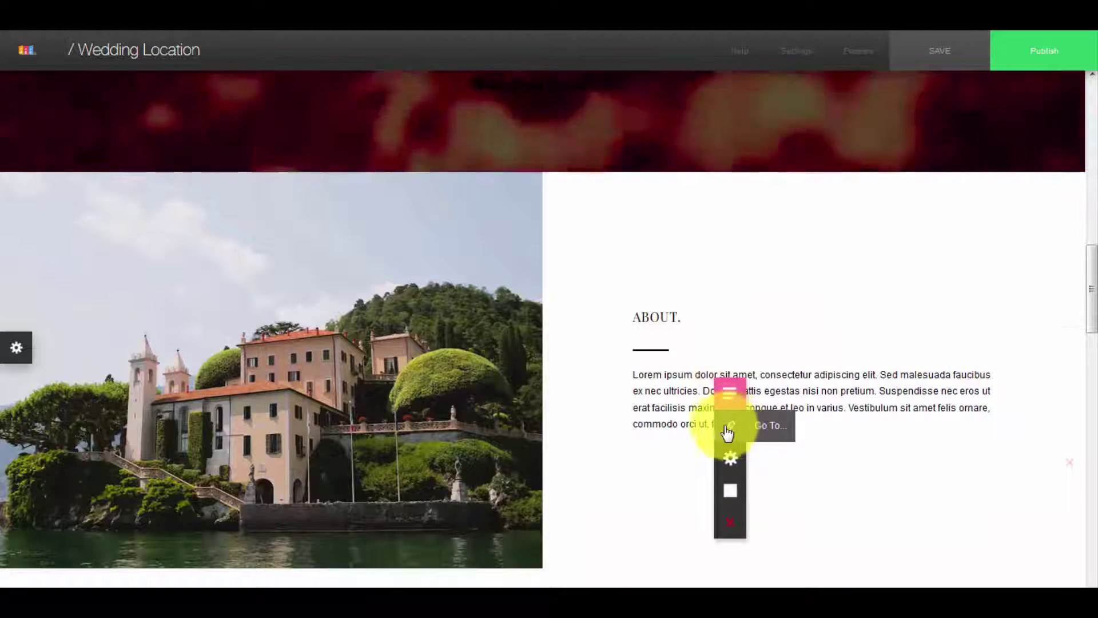
pyautogui.moveTo(390, 421)
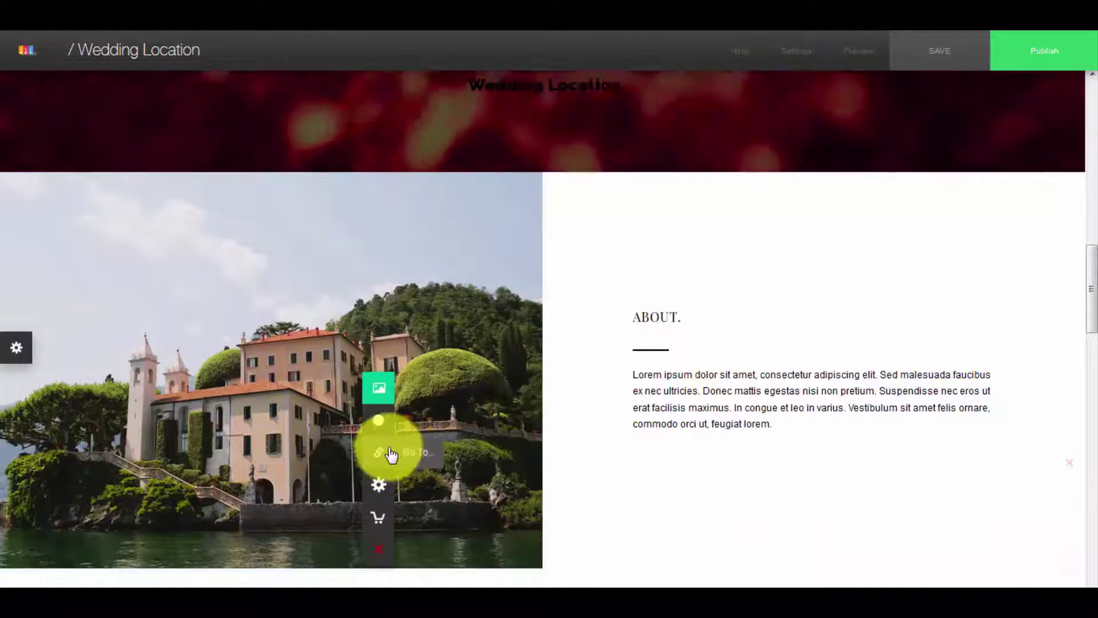
pyautogui.moveTo(270, 331)
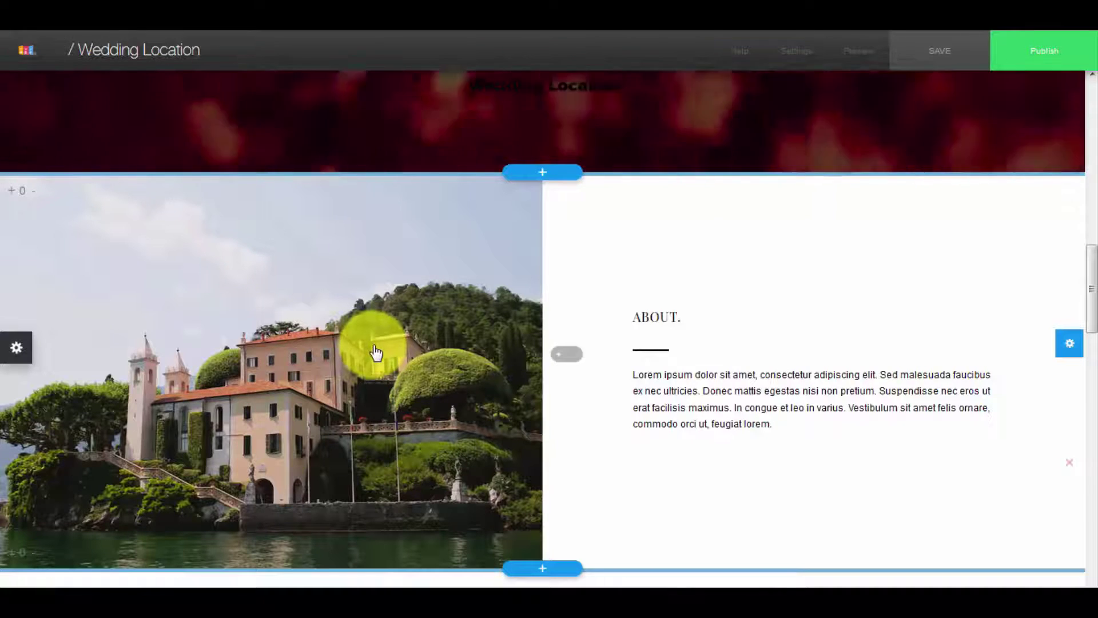
pyautogui.scroll(-2, 376, 353)
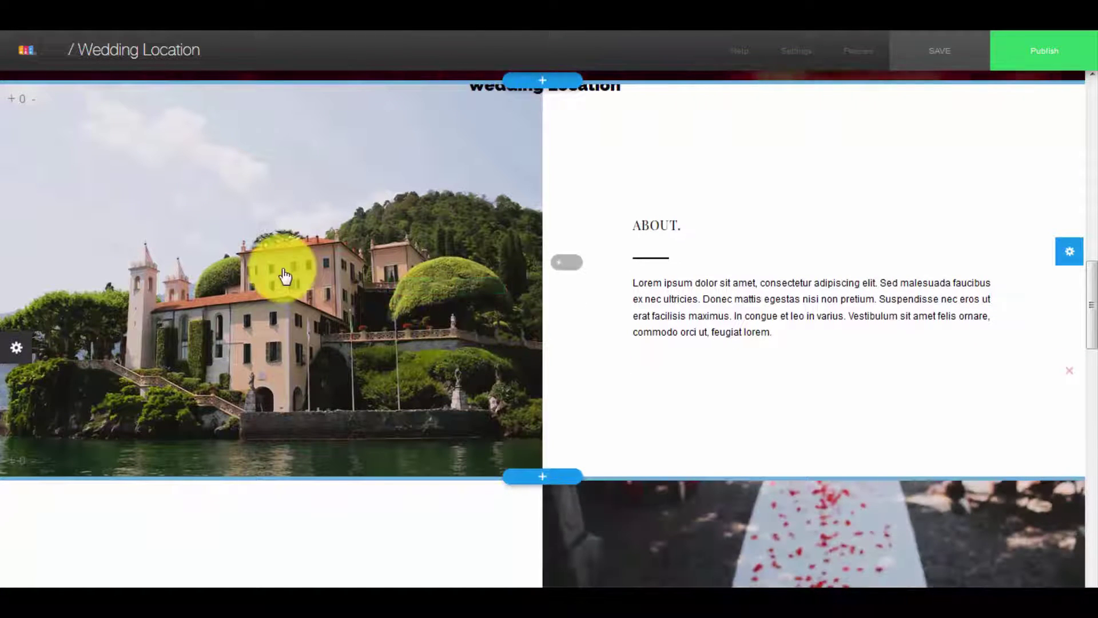
pyautogui.click(299, 239)
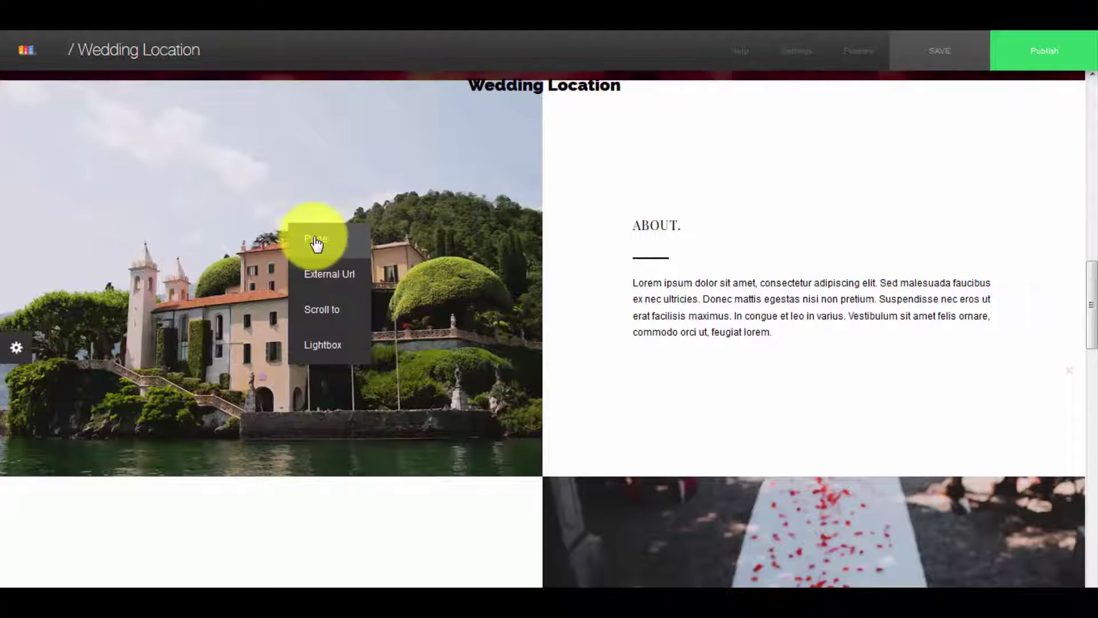
pyautogui.click(313, 243)
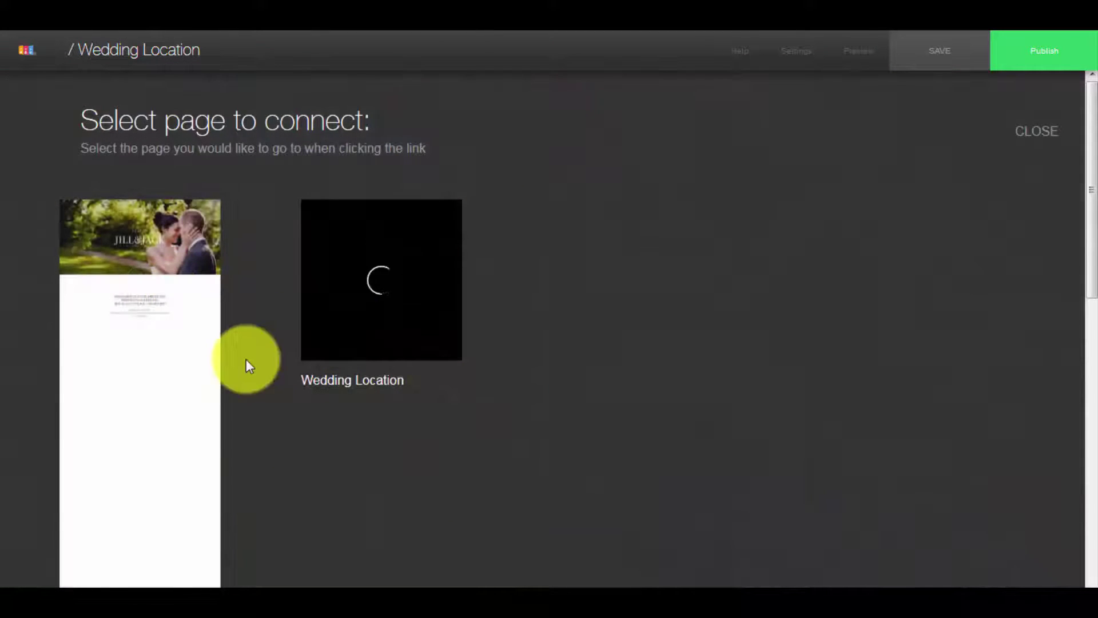
pyautogui.scroll(-2, 246, 359)
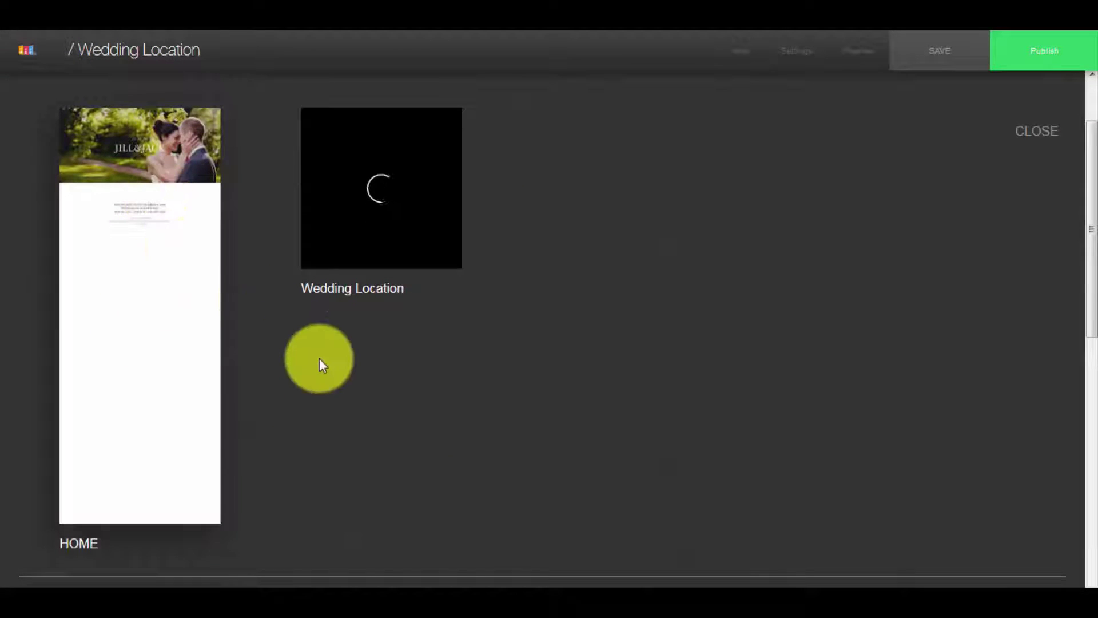
pyautogui.scroll(2, 320, 358)
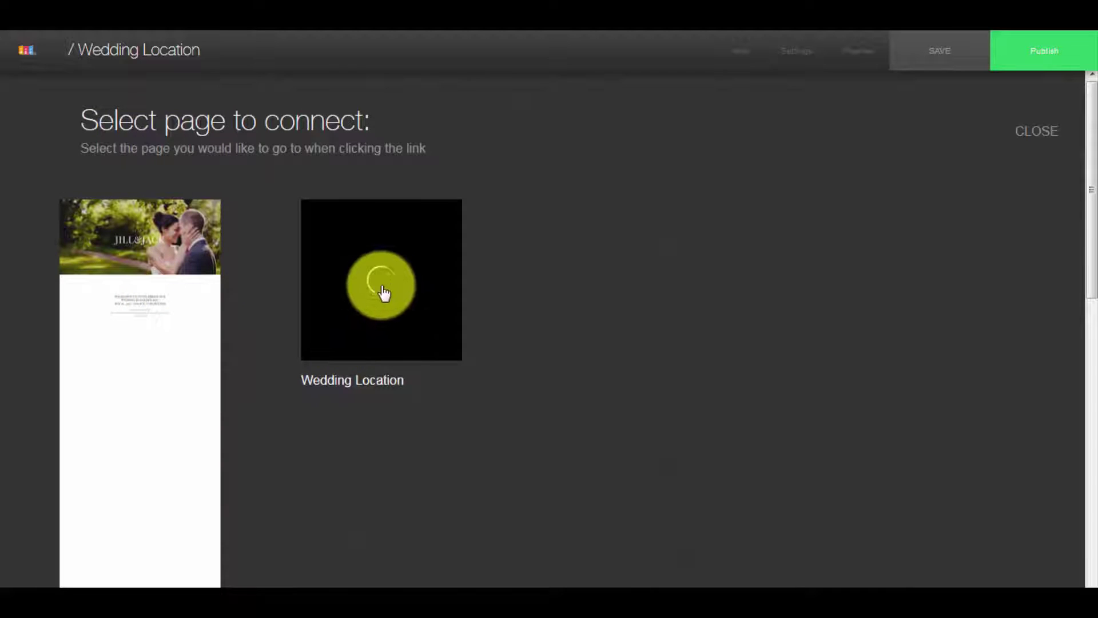
pyautogui.click(346, 267)
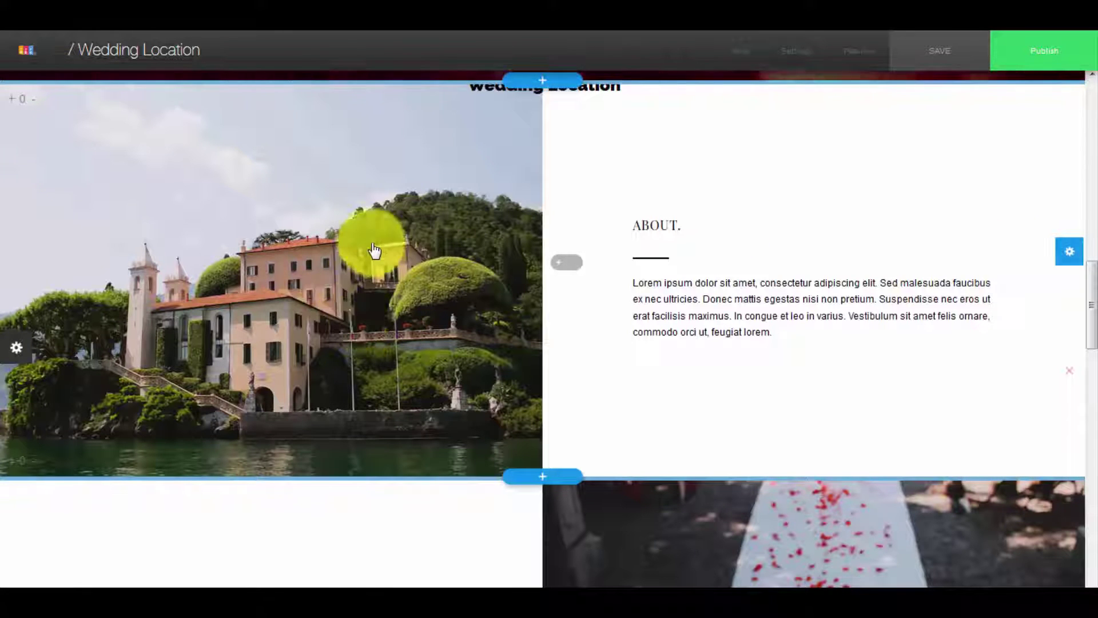
# Step: Check the Stripe Settings of the About section with the rose-petal steps, then close them
pyautogui.scroll(-8, 988, 207)
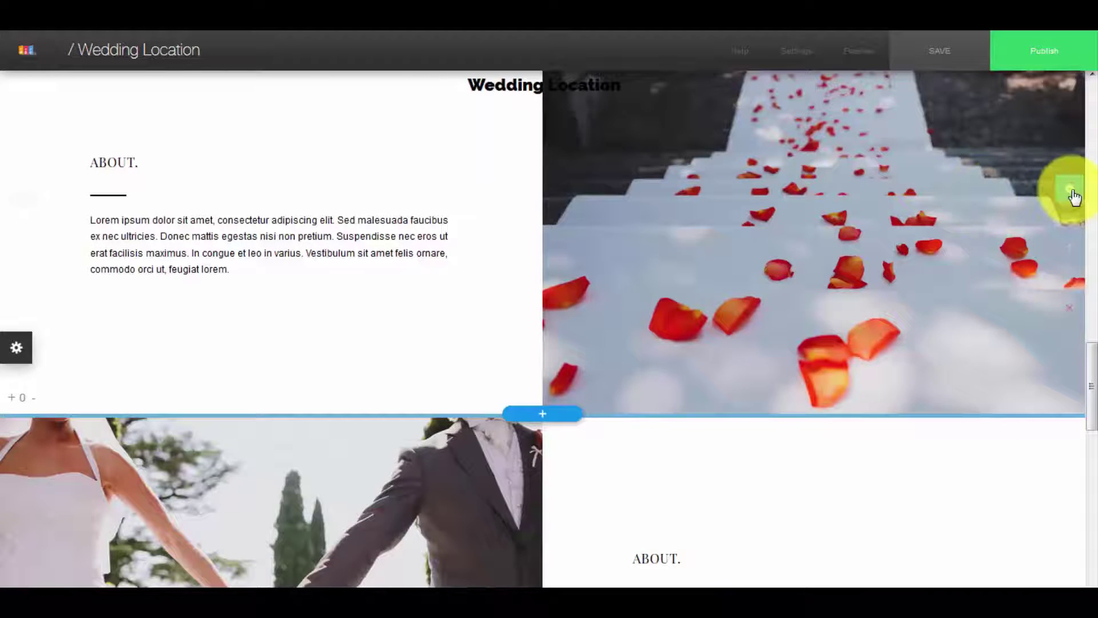
pyautogui.click(1070, 190)
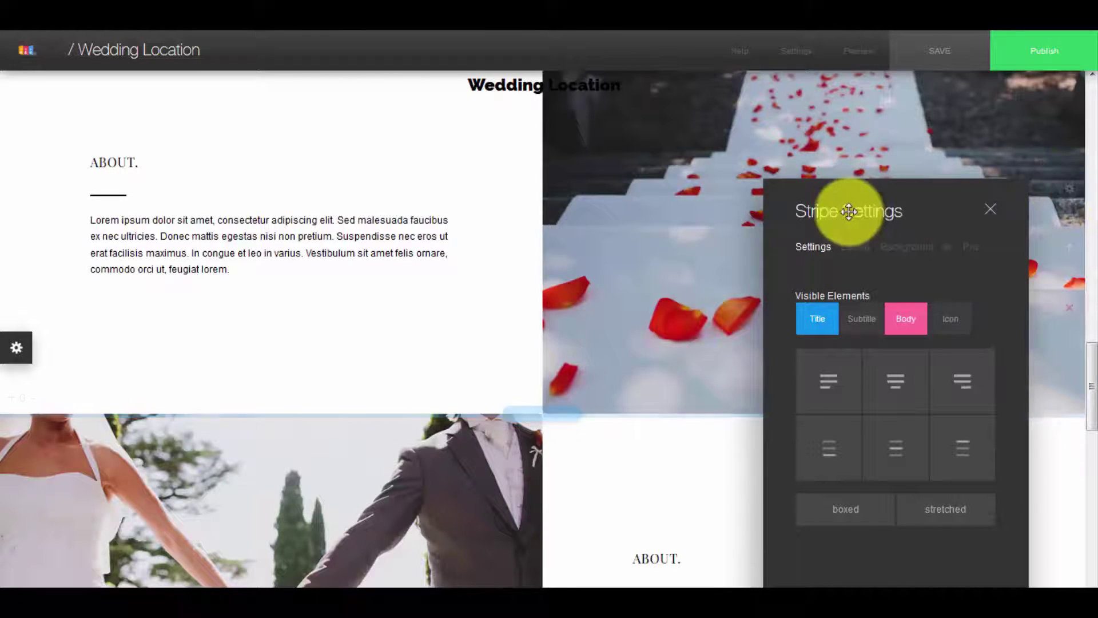
pyautogui.moveTo(847, 209); pyautogui.dragTo(857, 103)
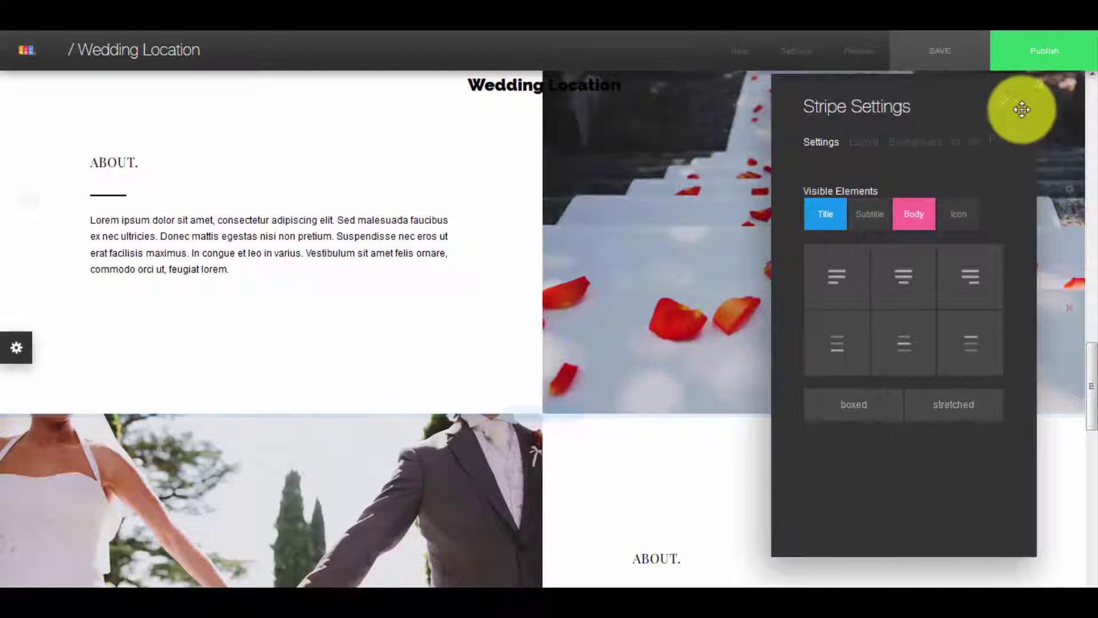
pyautogui.click(1001, 113)
# Step: Make the About section with the rose-petal steps slightly taller by extending its lower edge
pyautogui.scroll(-5, 646, 429)
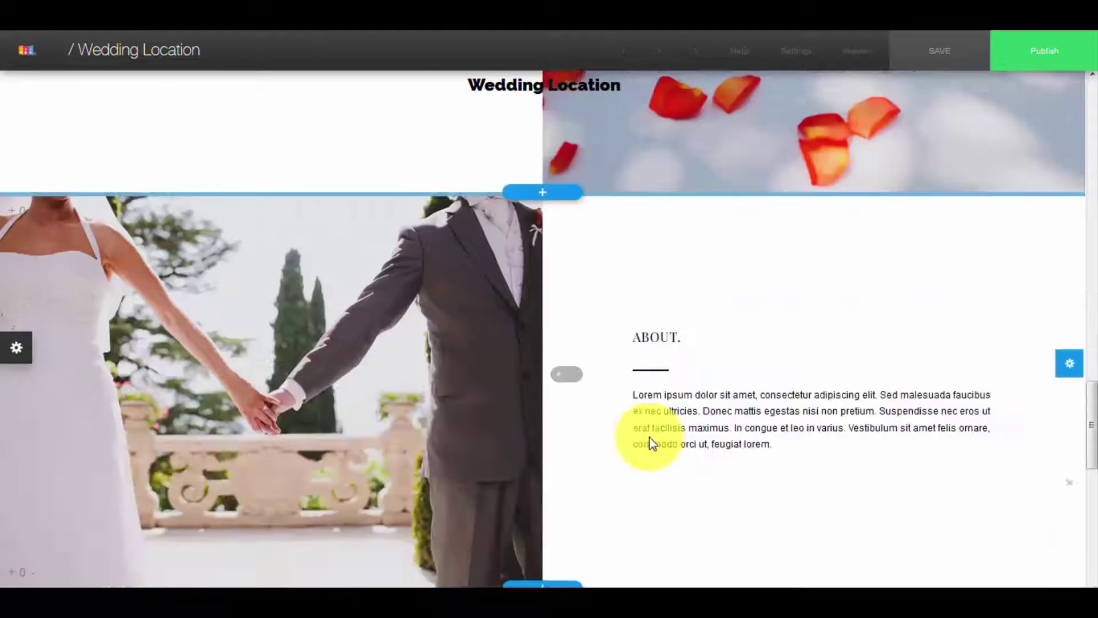
pyautogui.scroll(4, 649, 437)
pyautogui.click(622, 327)
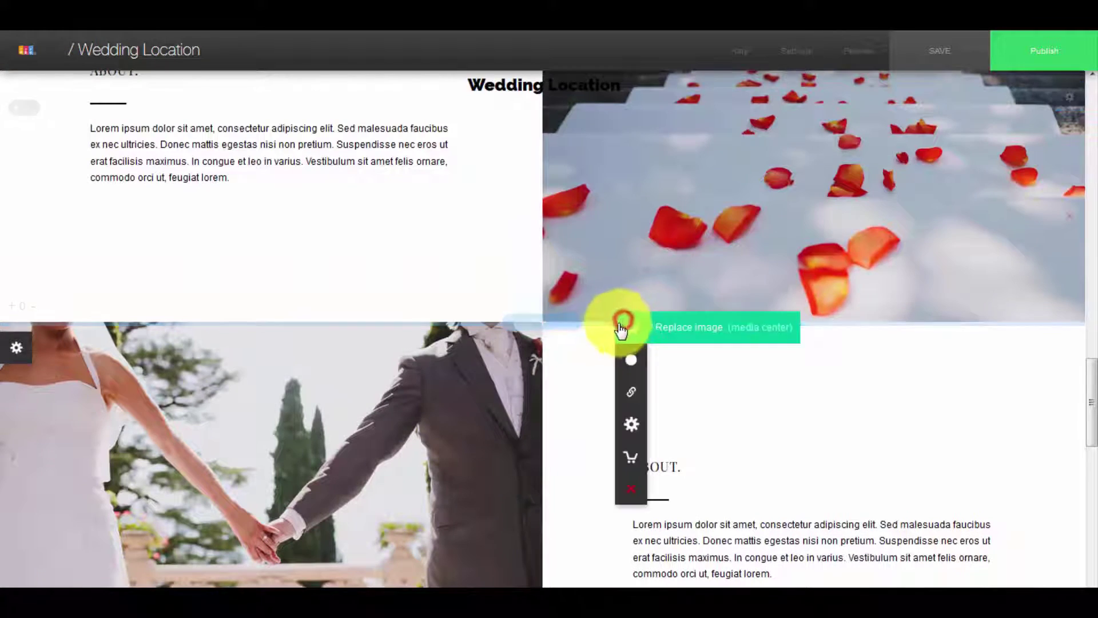
pyautogui.click(572, 373)
pyautogui.moveTo(593, 324)
pyautogui.mouseDown()
pyautogui.moveTo(608, 245)
pyautogui.moveTo(600, 360)
pyautogui.mouseUp()
pyautogui.moveTo(615, 279)
pyautogui.mouseDown()
pyautogui.moveTo(612, 252)
pyautogui.moveTo(612, 319)
pyautogui.moveTo(627, 235)
pyautogui.moveTo(605, 421)
pyautogui.moveTo(612, 336)
pyautogui.mouseUp()
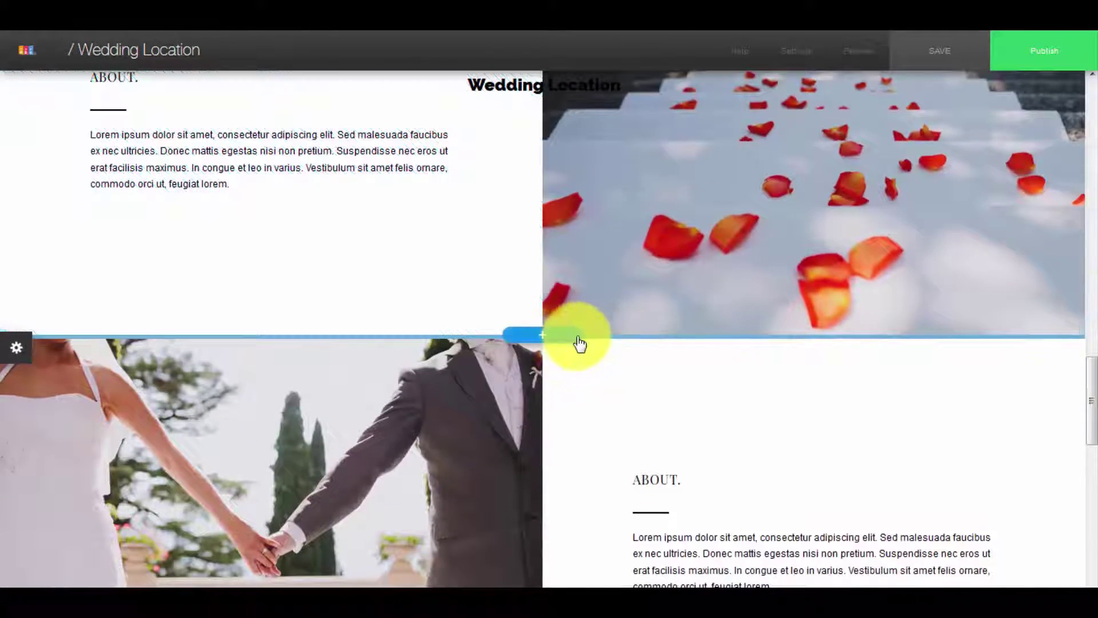
# Step: Delete the Follow Us Online section with the social tiles below the map
pyautogui.scroll(-10, 580, 343)
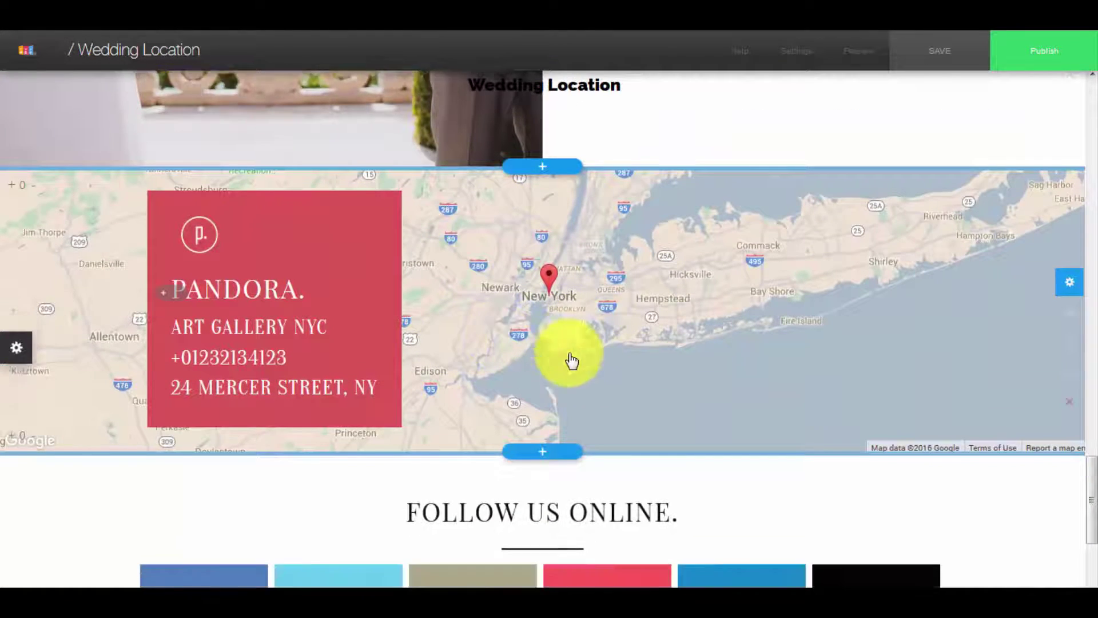
pyautogui.scroll(-3, 572, 361)
pyautogui.scroll(-2, 524, 384)
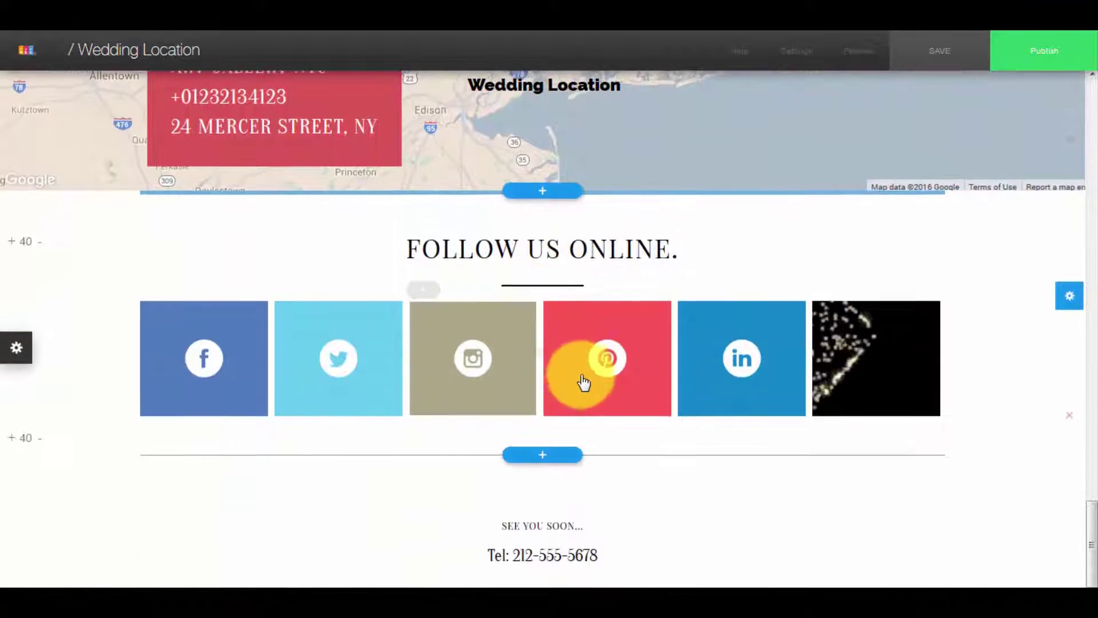
pyautogui.scroll(1, 801, 400)
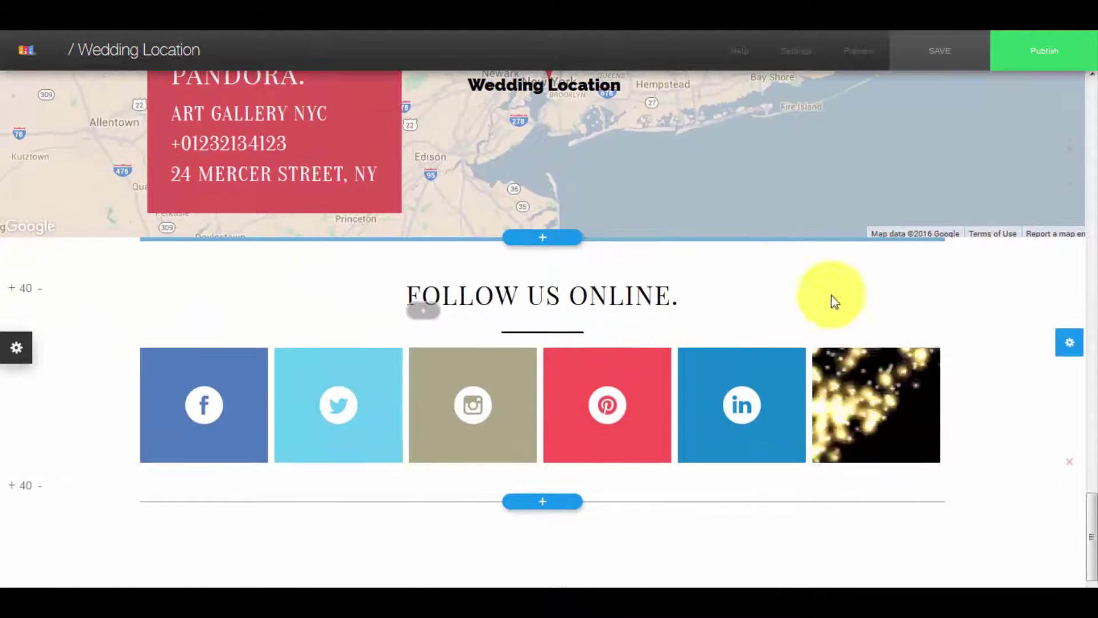
pyautogui.scroll(-3, 543, 515)
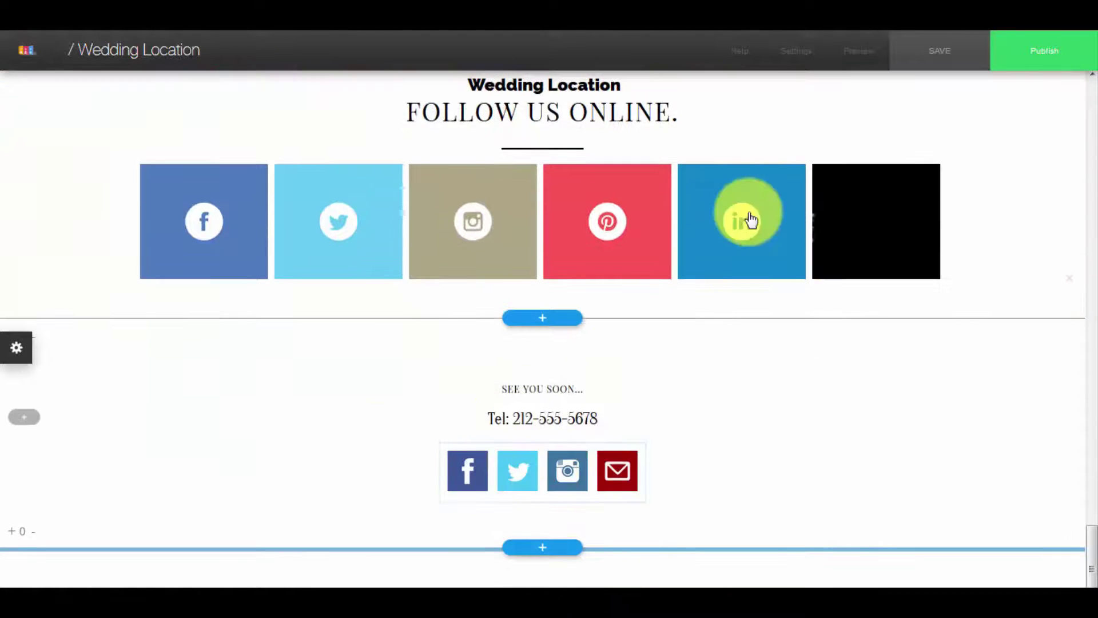
pyautogui.scroll(3, 751, 219)
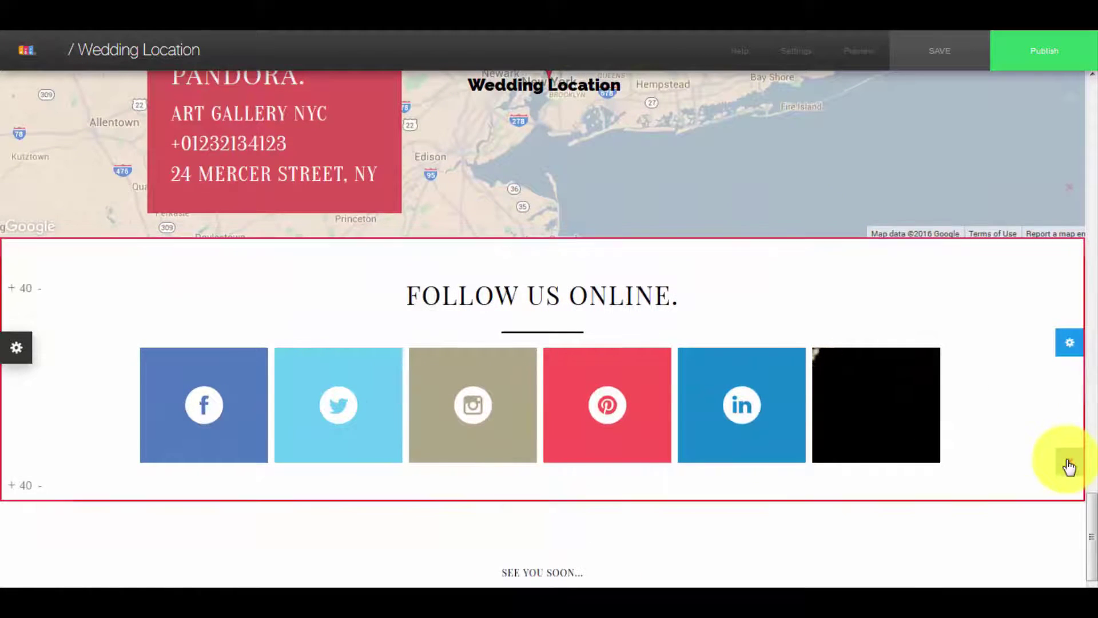
pyautogui.click(1069, 466)
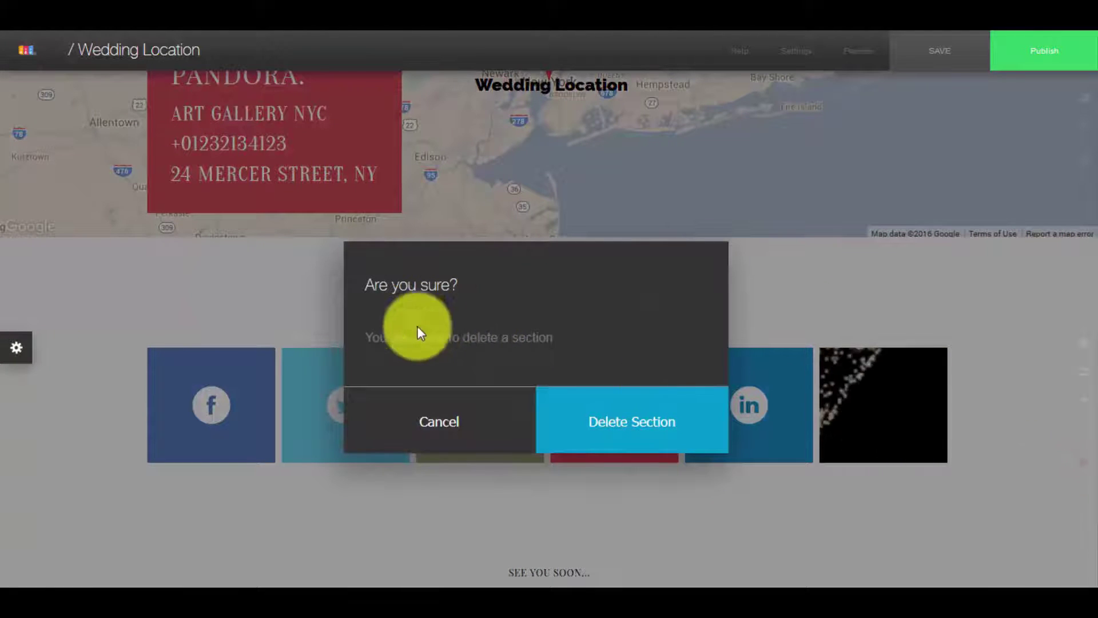
pyautogui.click(622, 438)
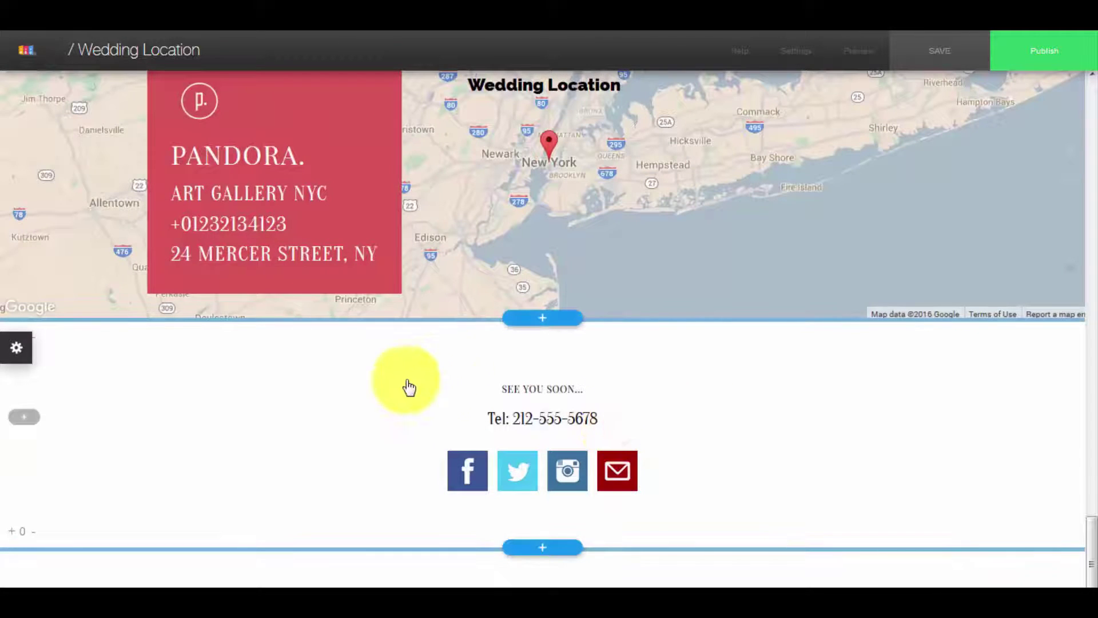
# Step: Add the Team design with eight black-and-white portraits in two rows between the villa and rose-petal About sections
pyautogui.scroll(10, 576, 326)
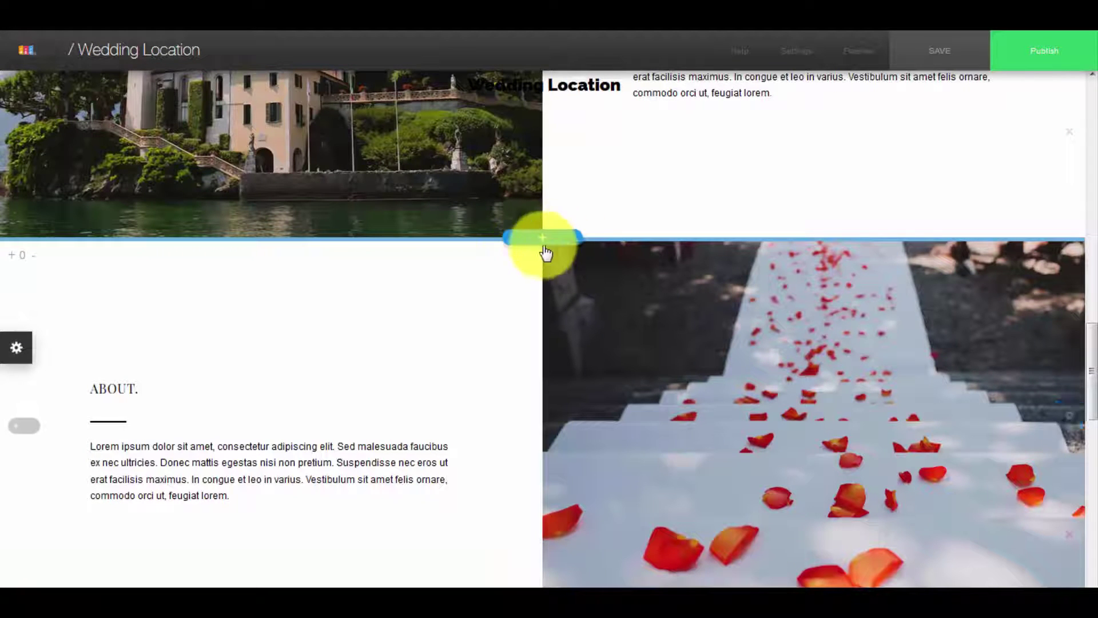
pyautogui.click(539, 240)
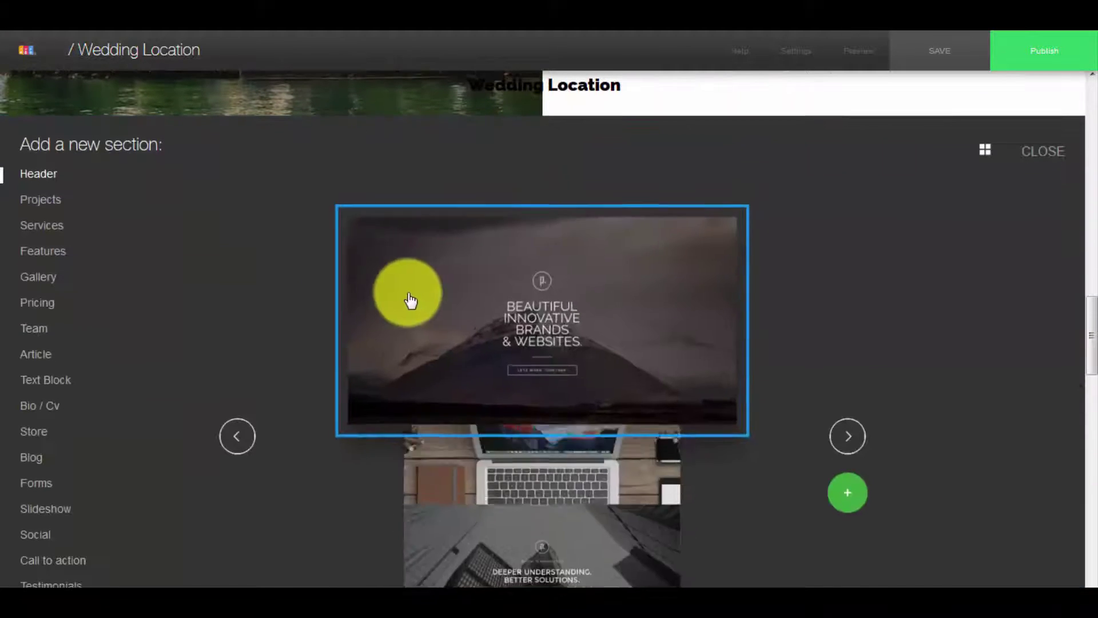
pyautogui.click(34, 329)
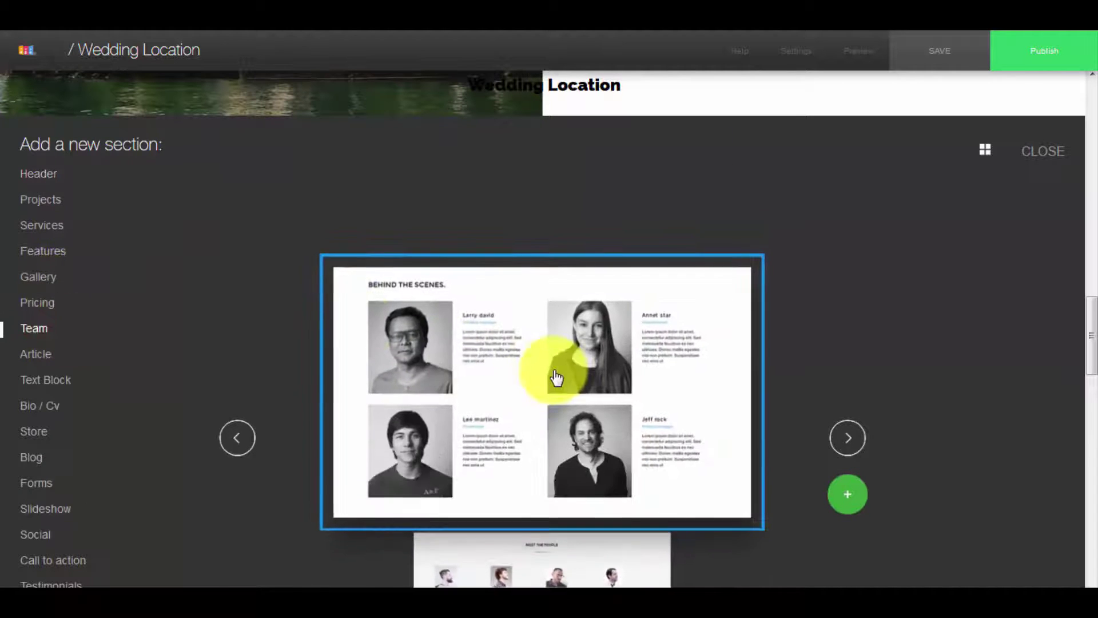
pyautogui.scroll(-4, 558, 378)
pyautogui.scroll(-8, 557, 379)
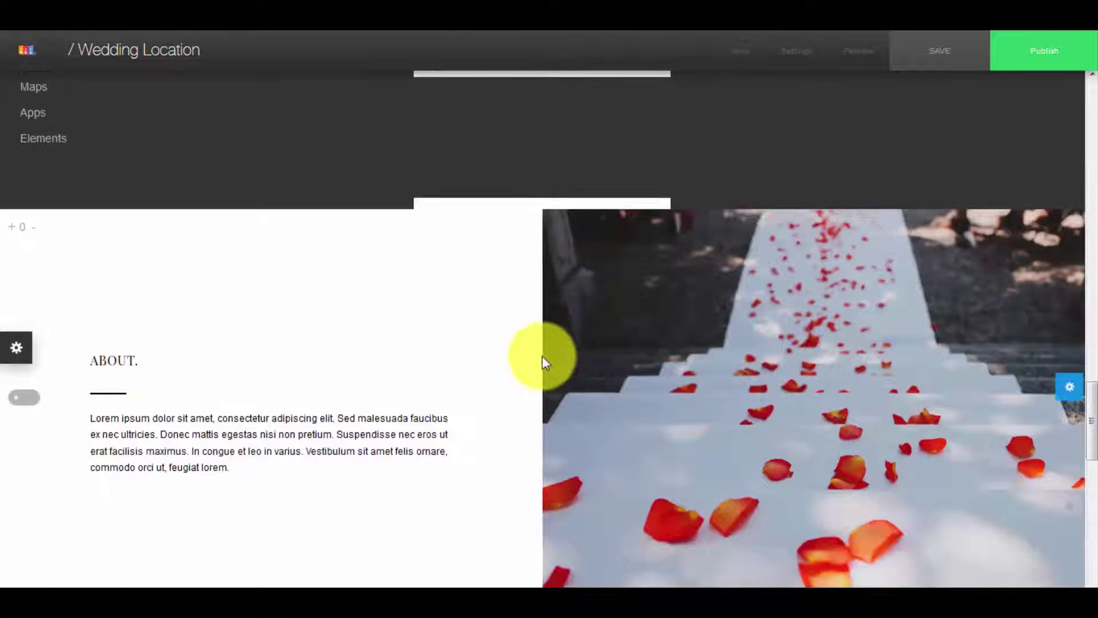
pyautogui.scroll(7, 629, 343)
pyautogui.click(854, 166)
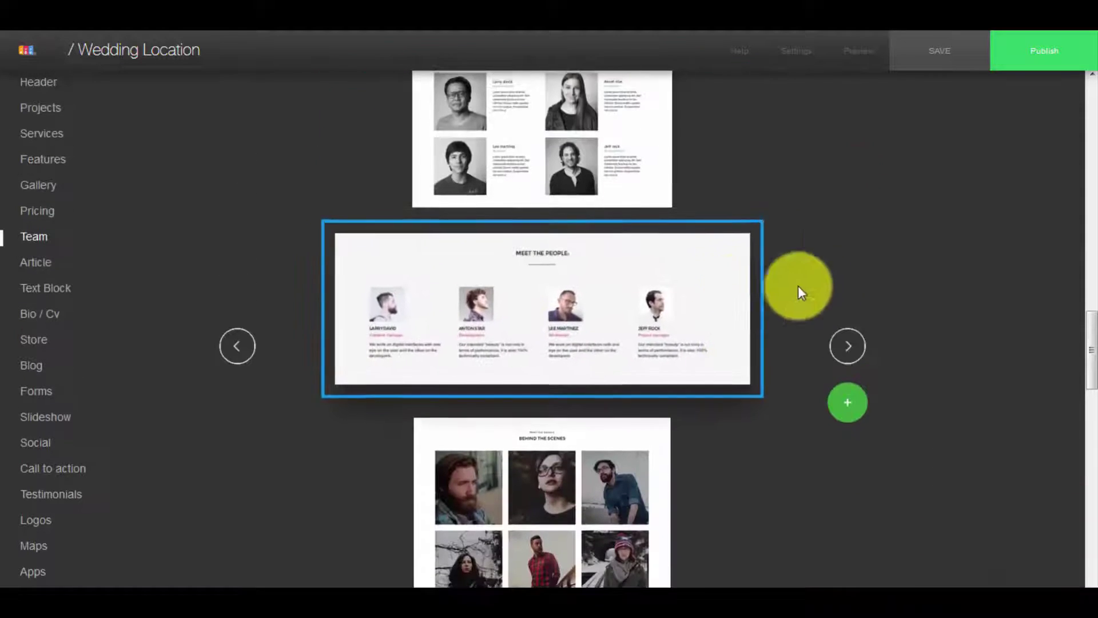
pyautogui.click(848, 346)
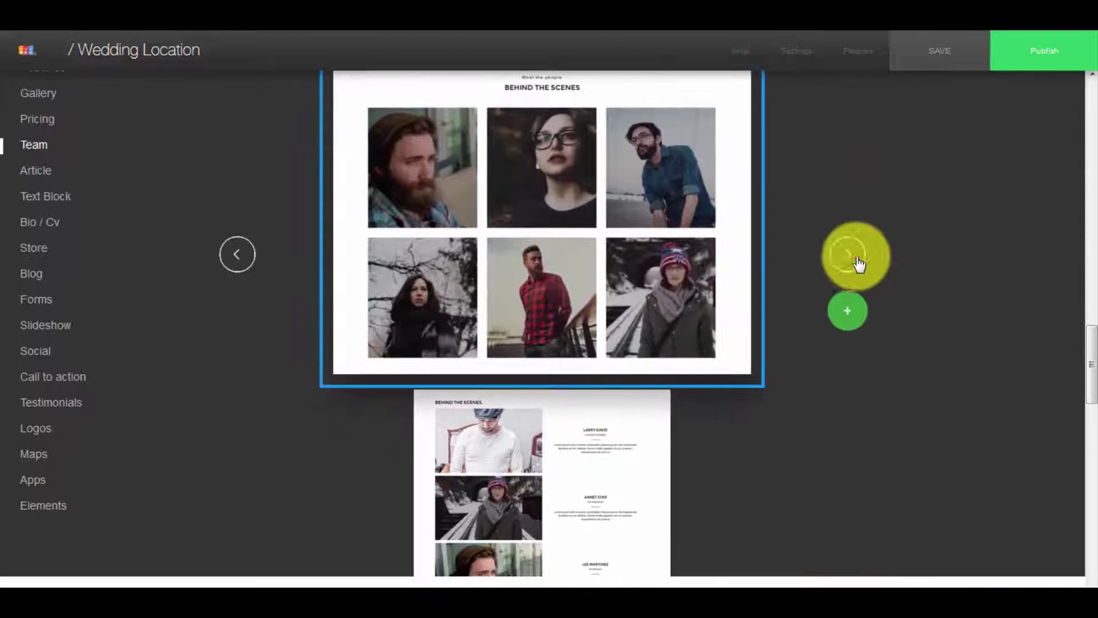
pyautogui.click(840, 255)
pyautogui.click(841, 255)
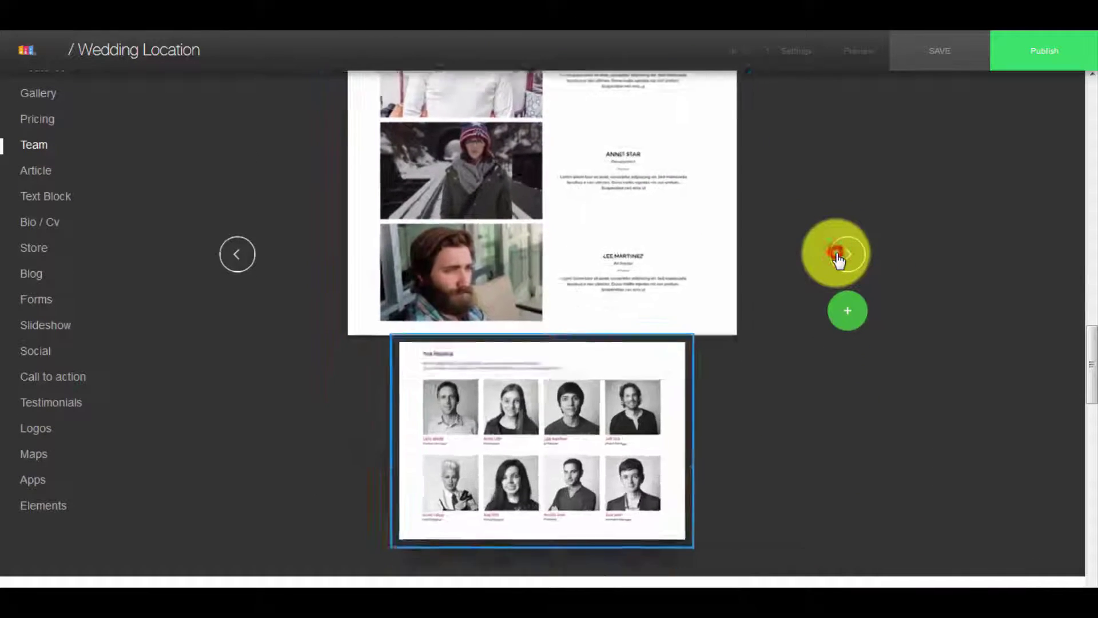
pyautogui.click(547, 207)
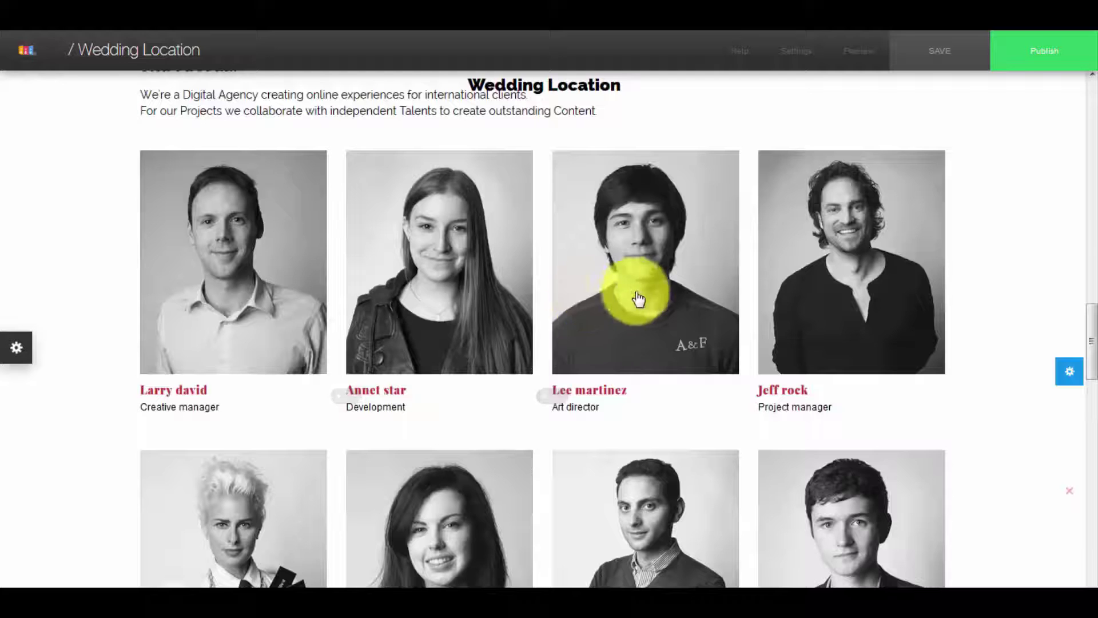
# Step: Open the Media Center to replace the first portrait in the upper row of the Team section
pyautogui.click(239, 265)
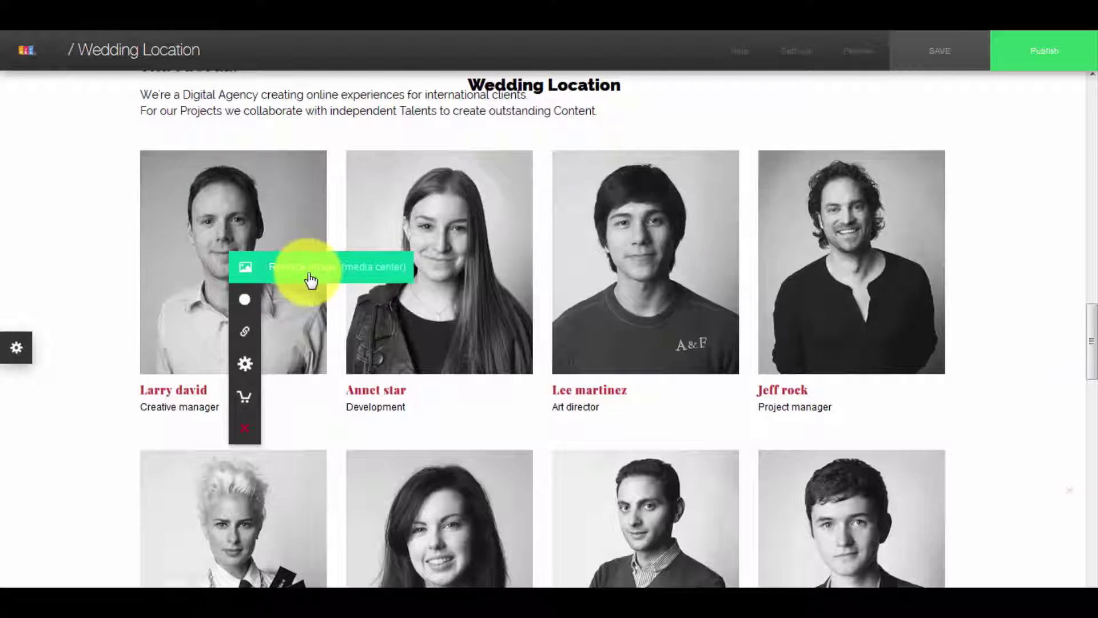
pyautogui.click(248, 299)
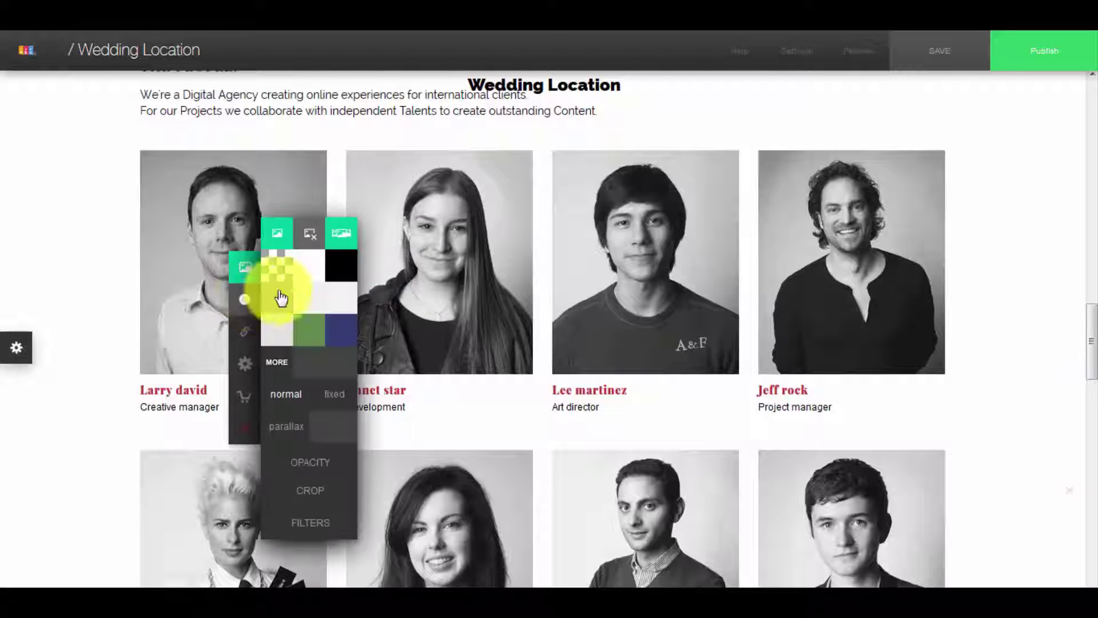
pyautogui.click(342, 236)
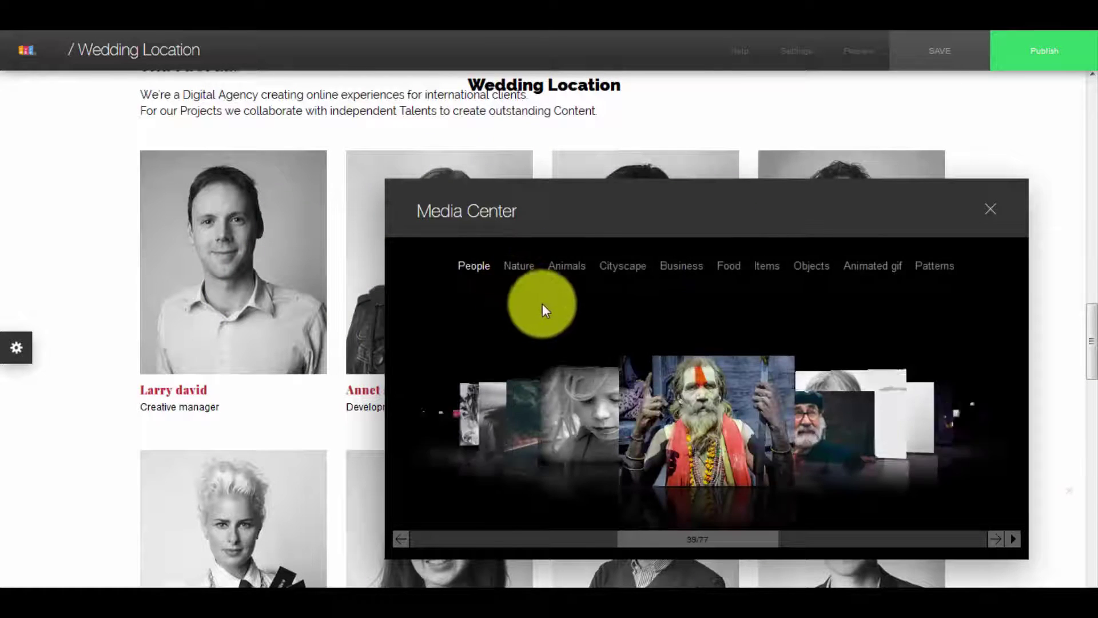
# Step: Try the desktop monitor image from Objects and several Animated gif images, including the omnidaily grid, on the first Team portrait
pyautogui.click(866, 267)
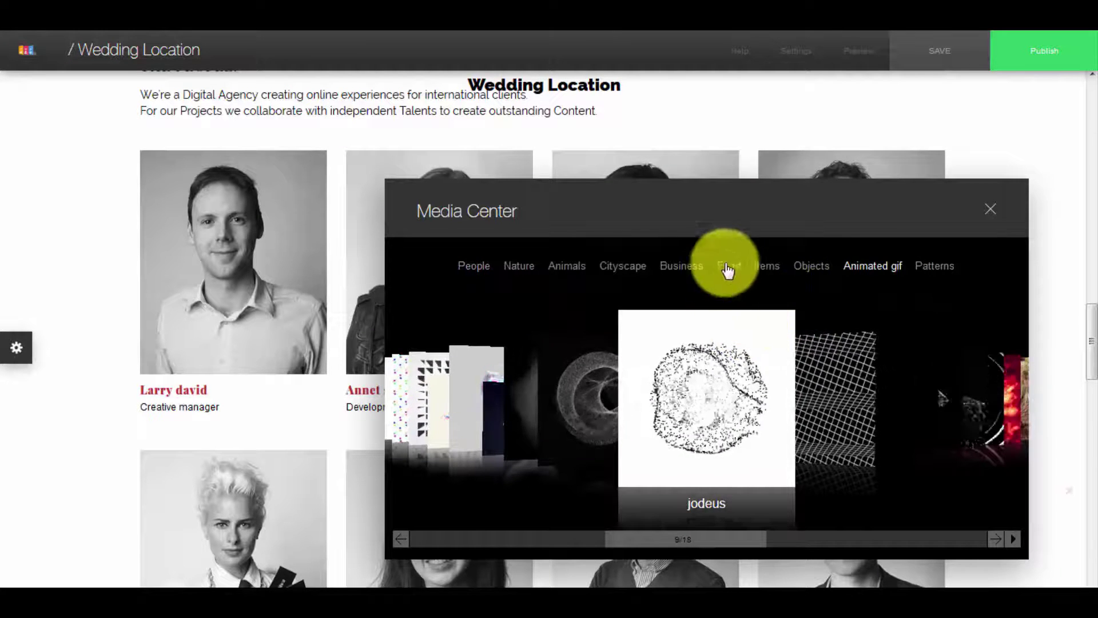
pyautogui.click(810, 266)
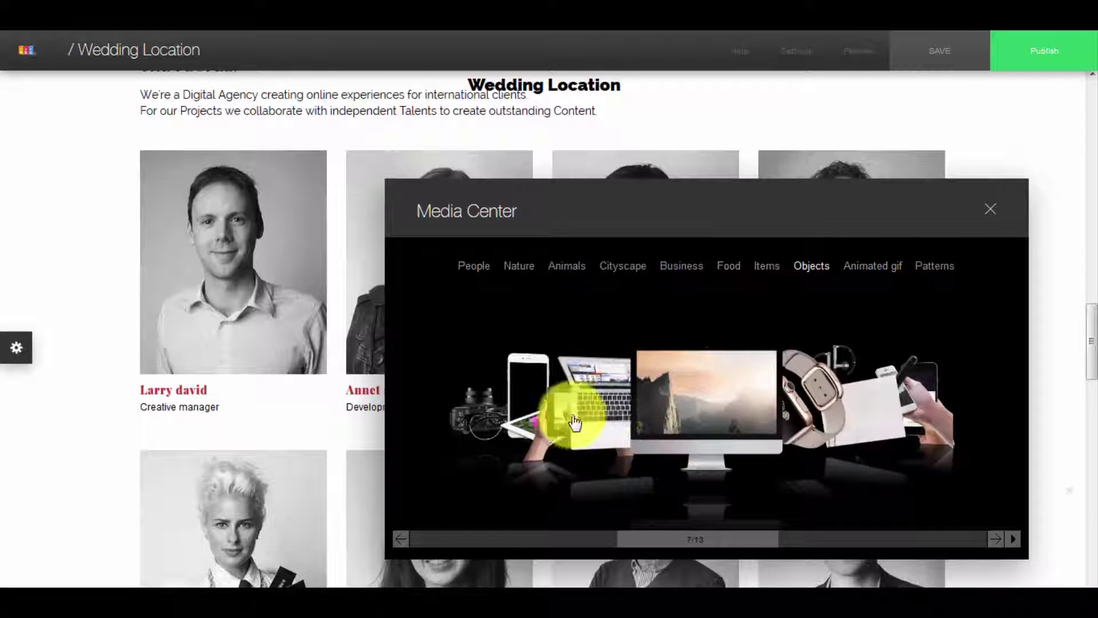
pyautogui.click(734, 413)
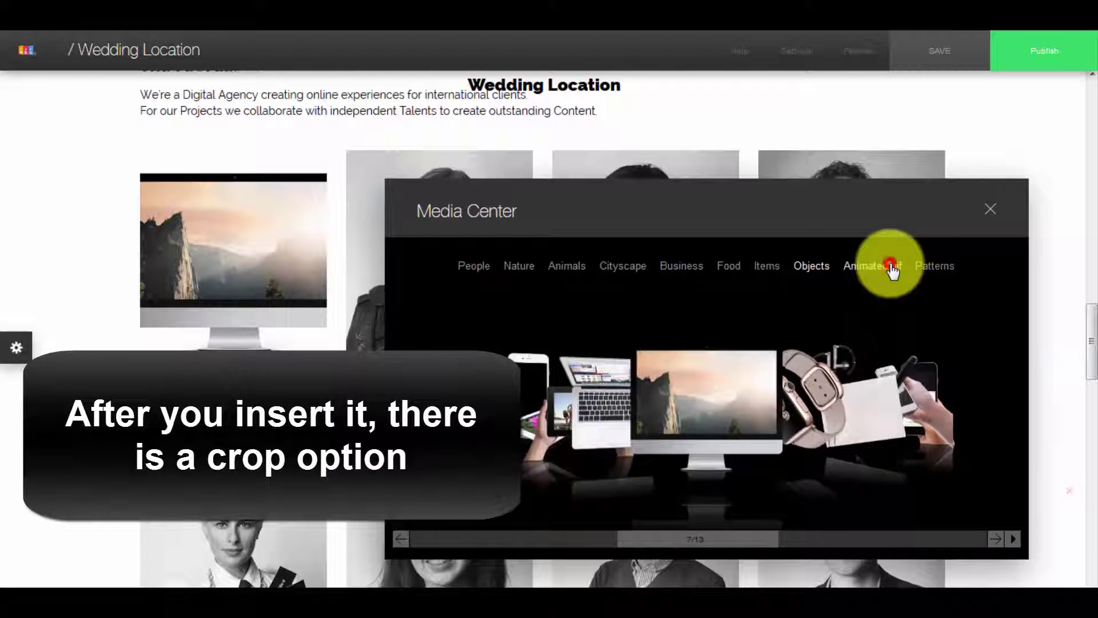
pyautogui.click(892, 269)
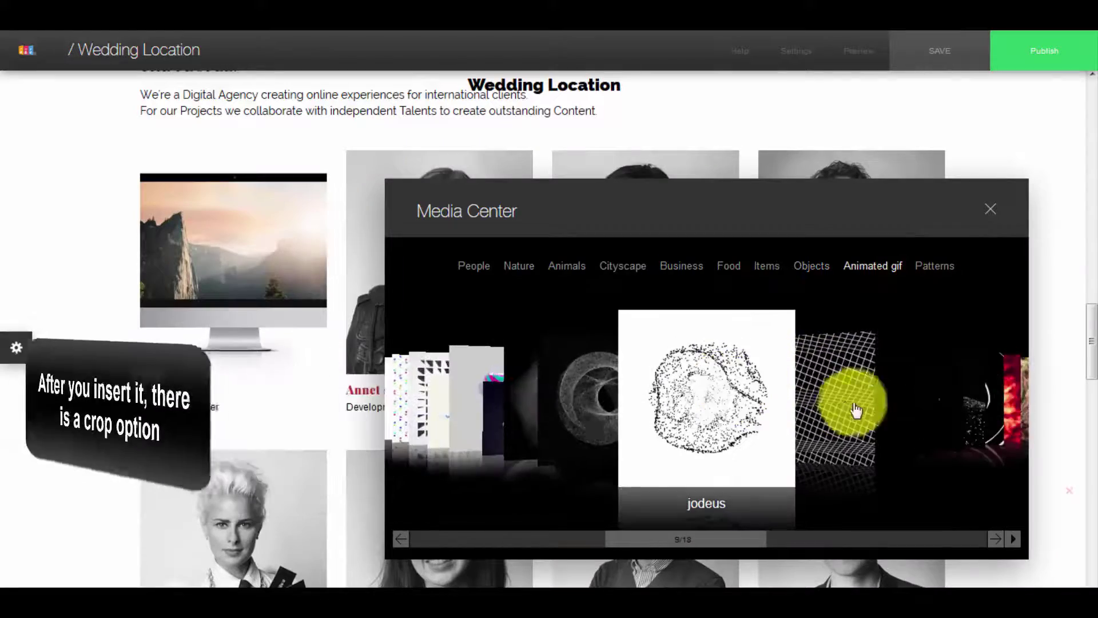
pyautogui.click(857, 409)
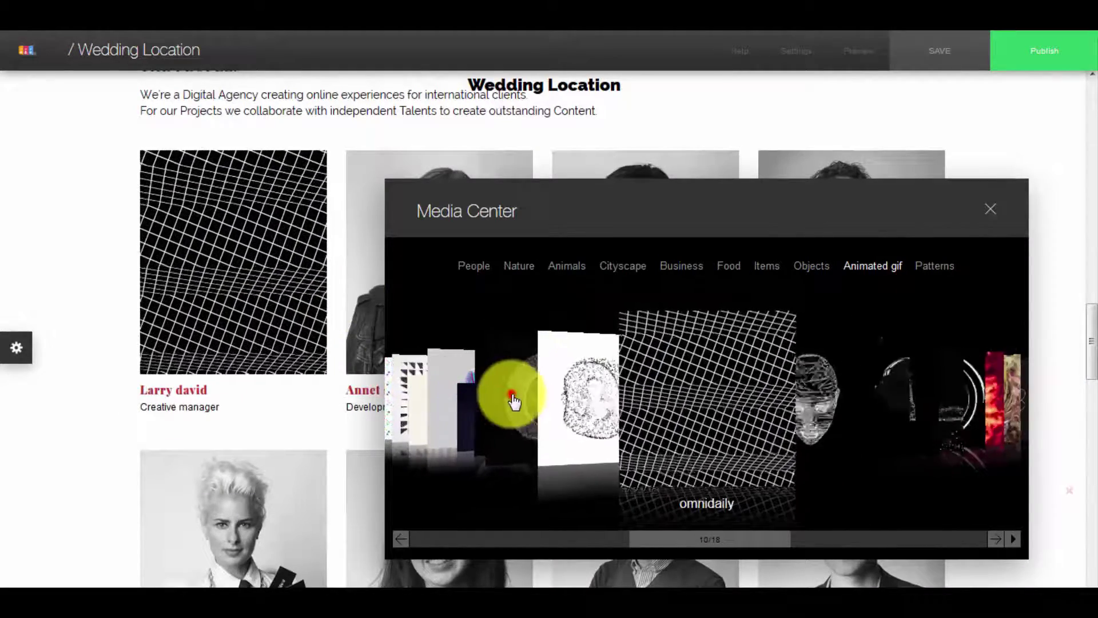
pyautogui.click(513, 402)
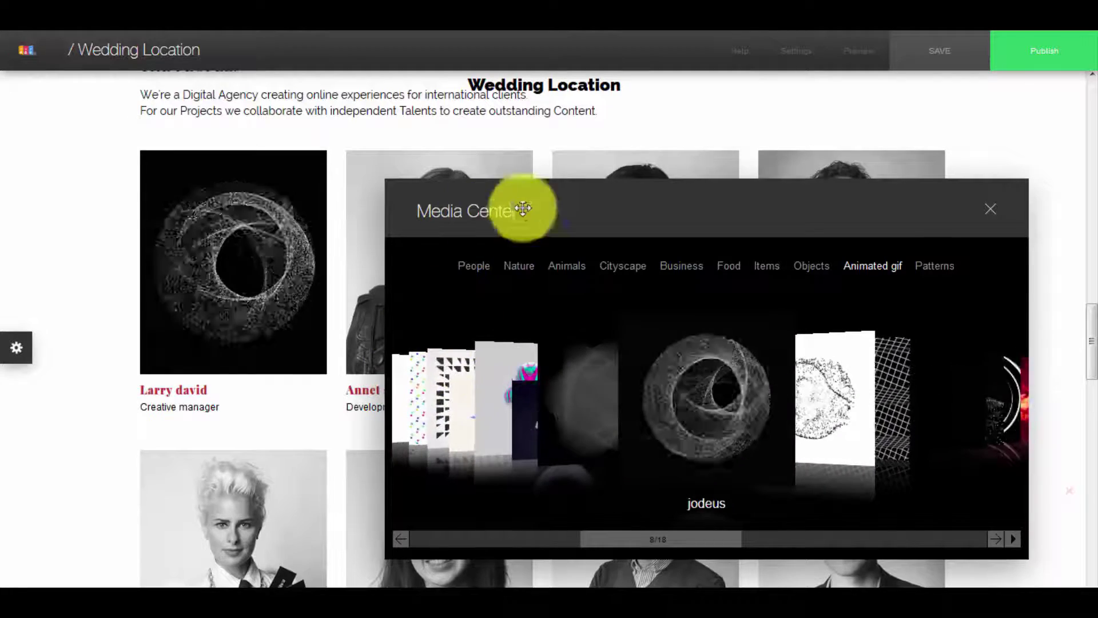
pyautogui.click(488, 399)
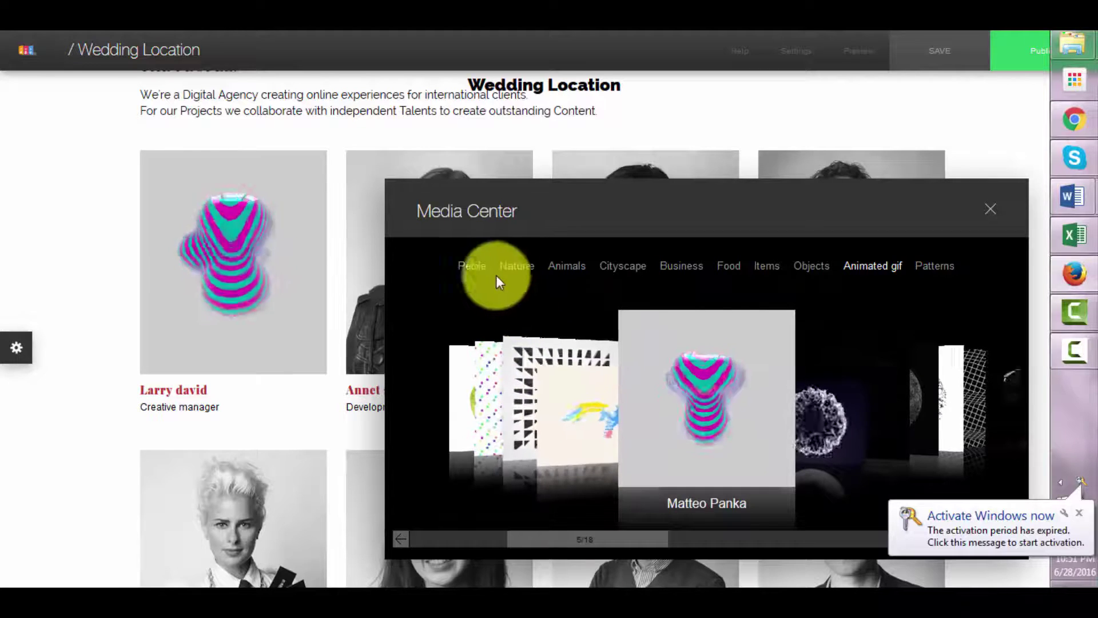
# Step: Replace the first Team portrait with the People image of the bearded man in a red scarf, and close the Media Center
pyautogui.click(482, 268)
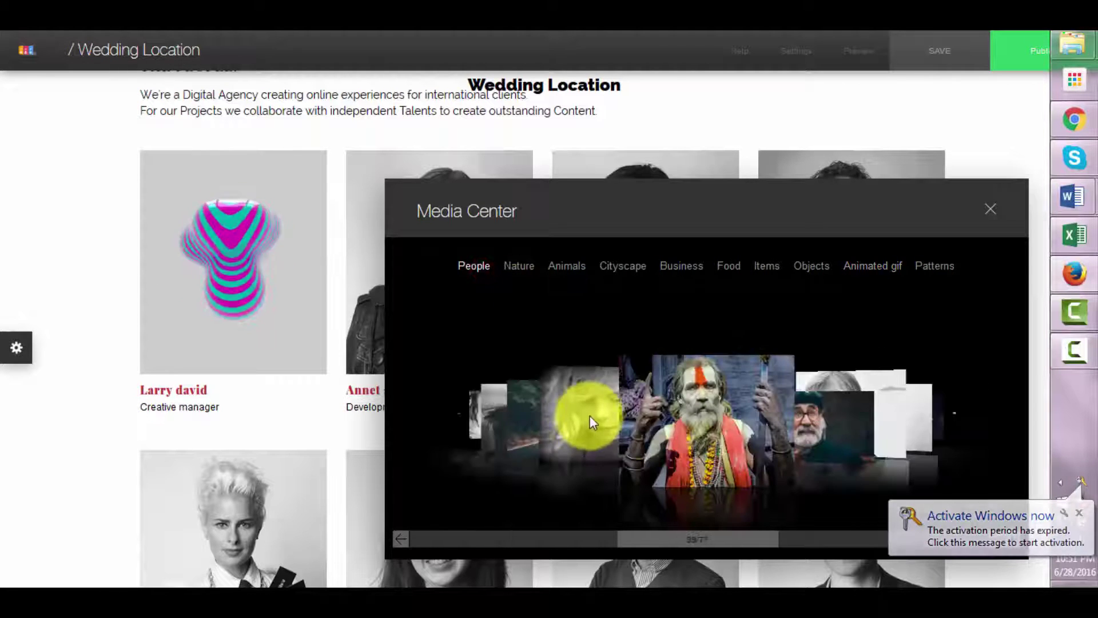
pyautogui.click(685, 409)
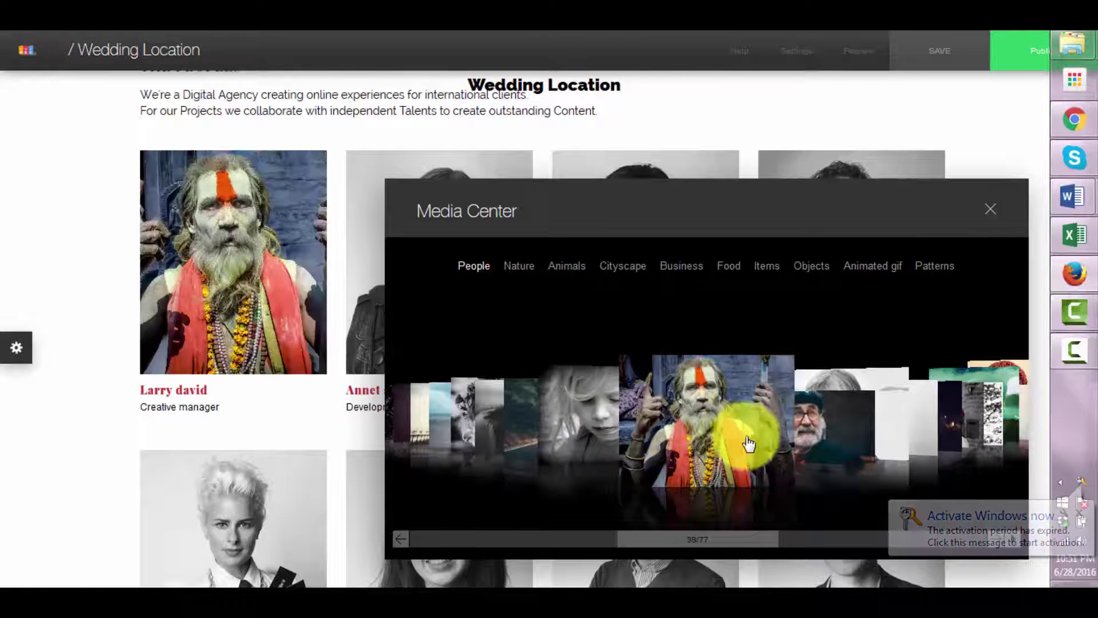
pyautogui.click(990, 211)
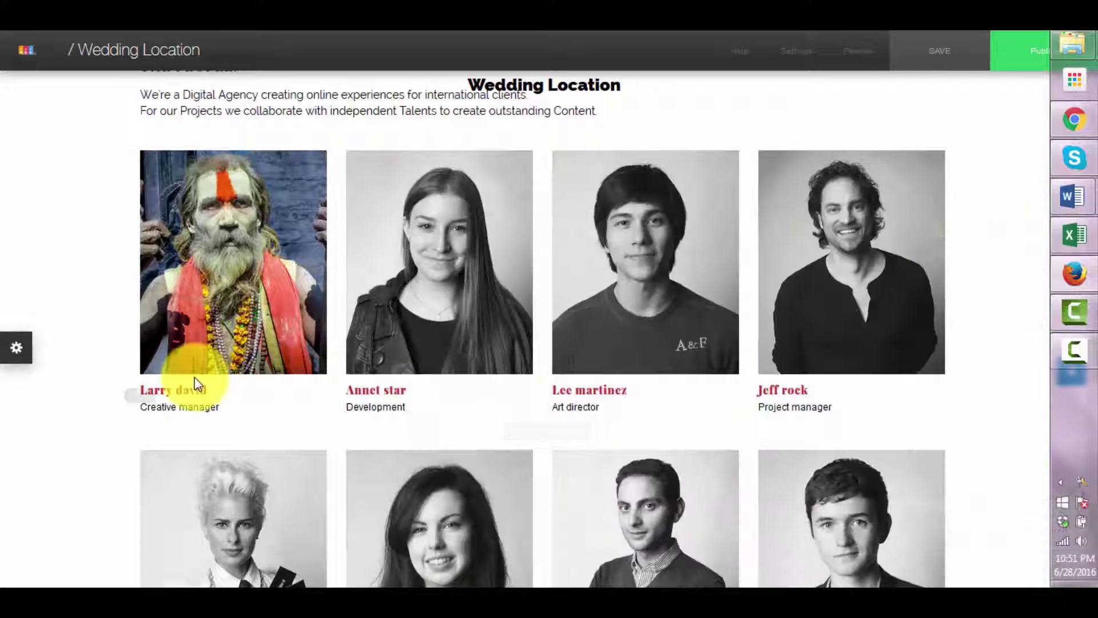
# Step: Lower the Team portraits' opacity slightly and crop them to square images
pyautogui.click(219, 284)
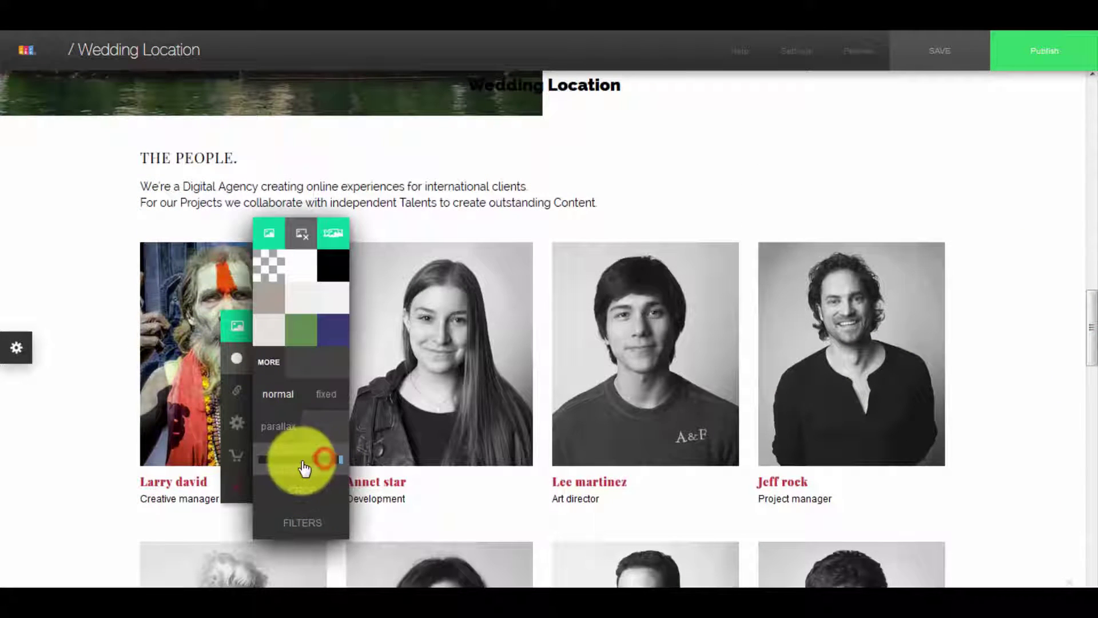
pyautogui.moveTo(304, 468); pyautogui.dragTo(332, 463)
pyautogui.click(461, 400)
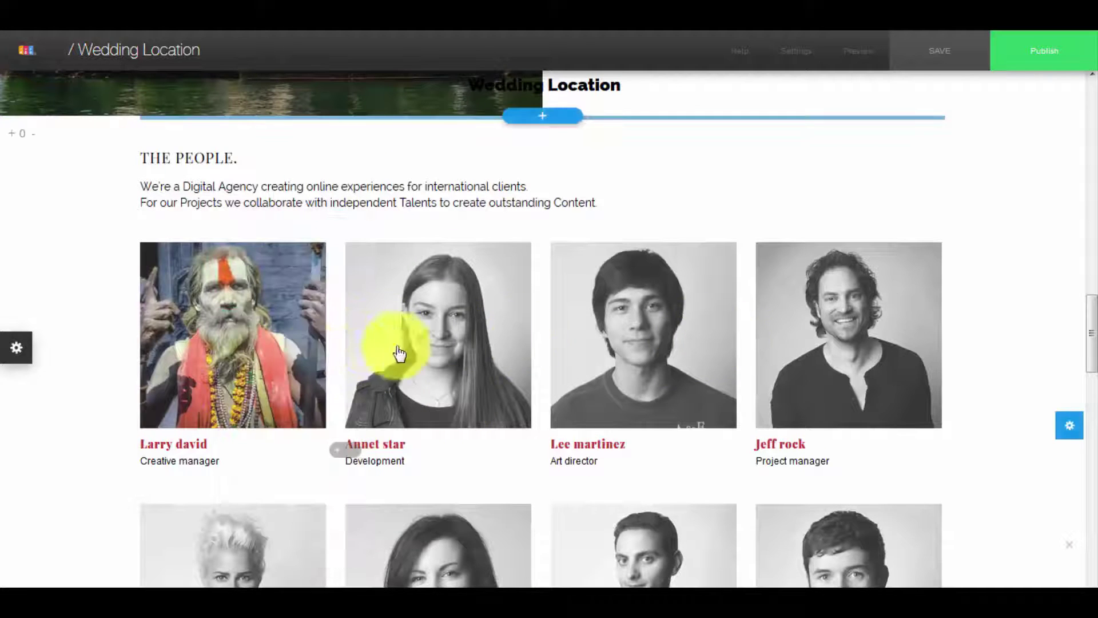
# Step: Examine how the two rows of cropped portraits look in the Team section
pyautogui.scroll(-1, 369, 321)
pyautogui.scroll(2, 568, 358)
pyautogui.scroll(-3, 351, 315)
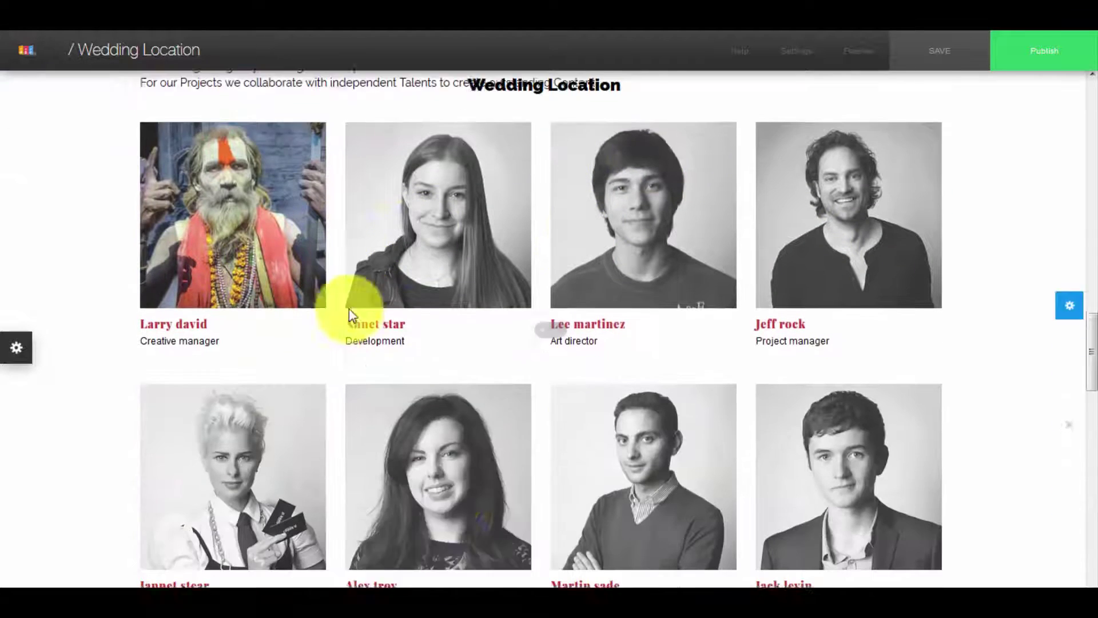
pyautogui.scroll(-1, 571, 375)
pyautogui.scroll(3, 401, 274)
pyautogui.scroll(-1, 431, 321)
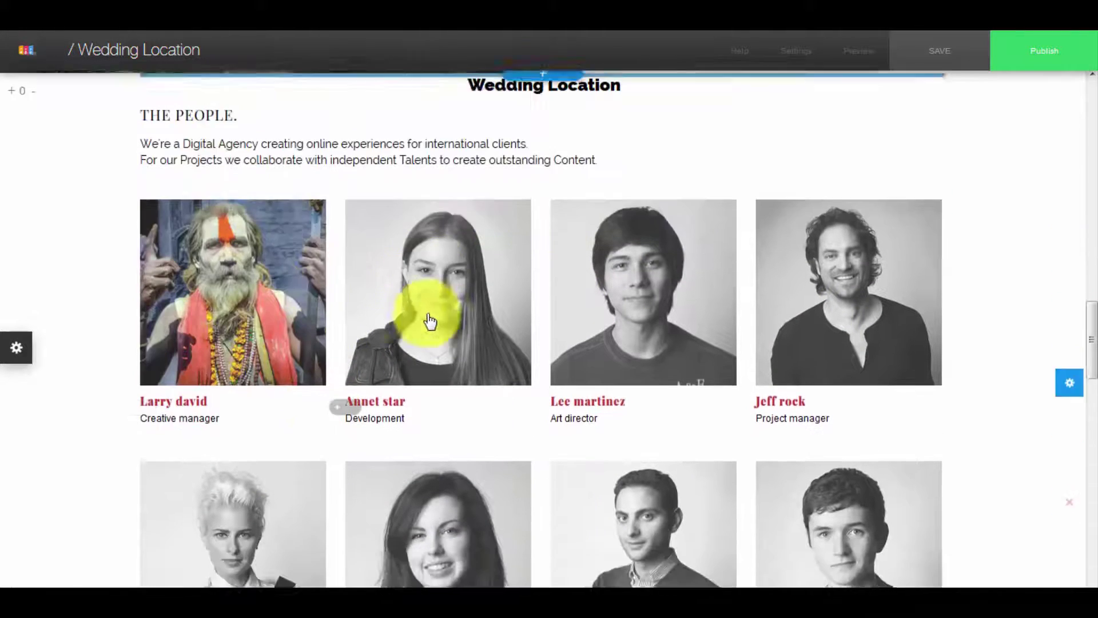
pyautogui.scroll(-2, 464, 301)
pyautogui.scroll(3, 483, 294)
pyautogui.scroll(-2, 421, 295)
pyautogui.scroll(2, 447, 303)
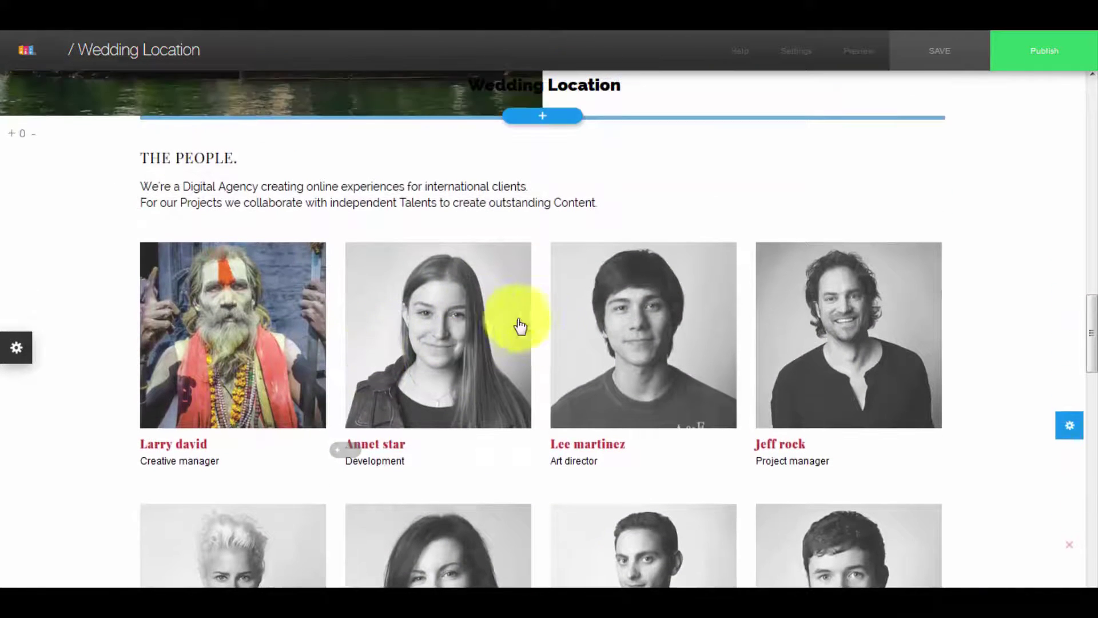
pyautogui.scroll(-2, 521, 326)
# Step: Raise the opacity of the Team portraits to the maximum using the second portrait's image options
pyautogui.click(268, 273)
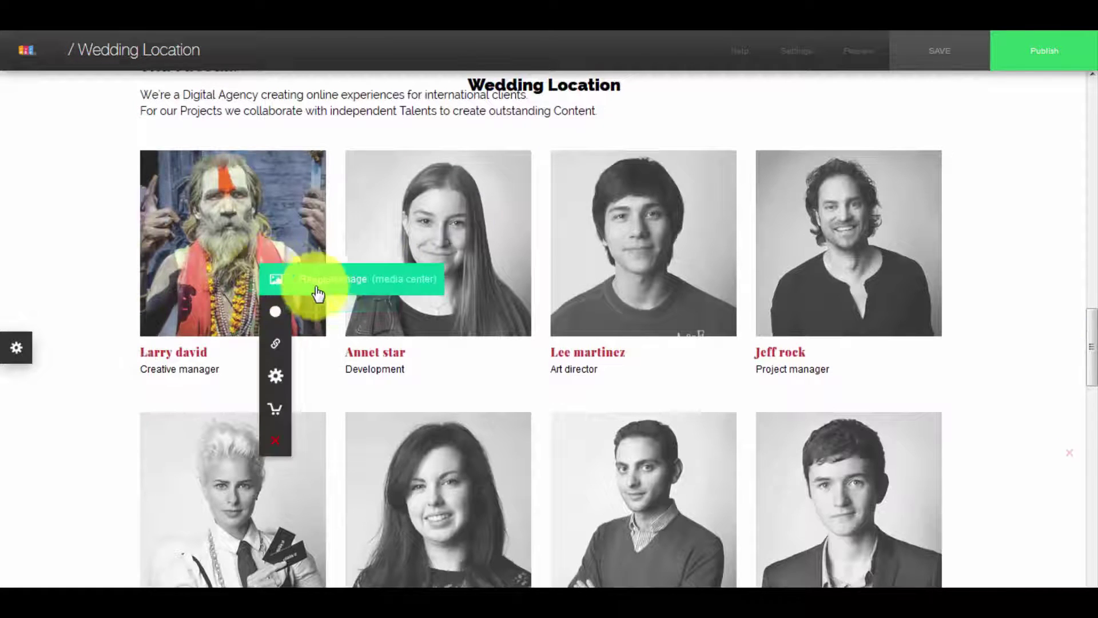
pyautogui.click(277, 313)
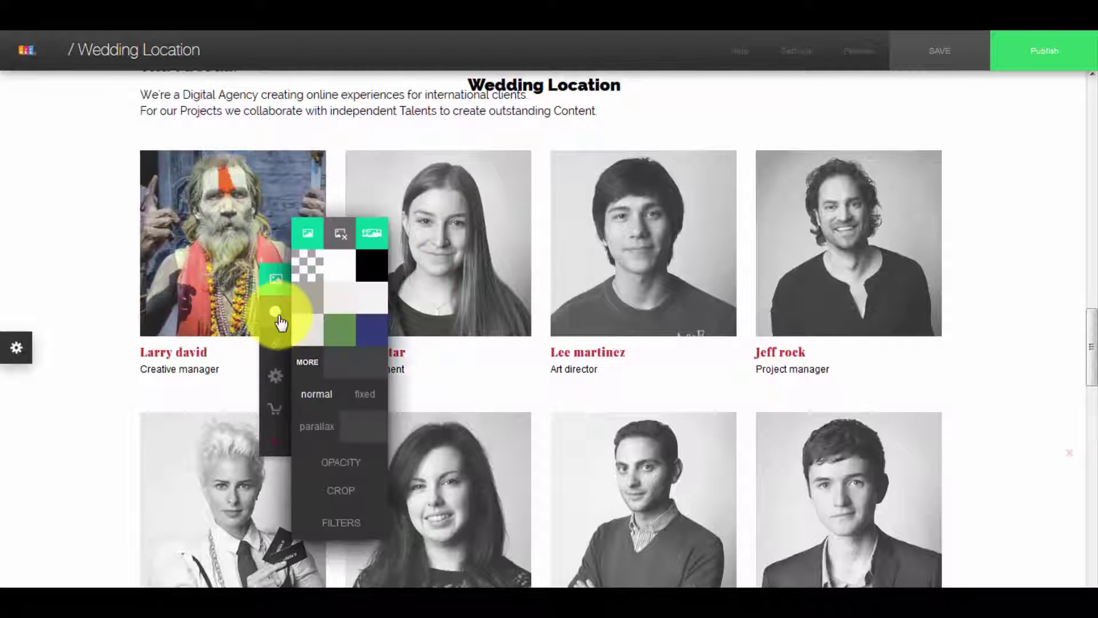
pyautogui.click(473, 245)
pyautogui.click(480, 286)
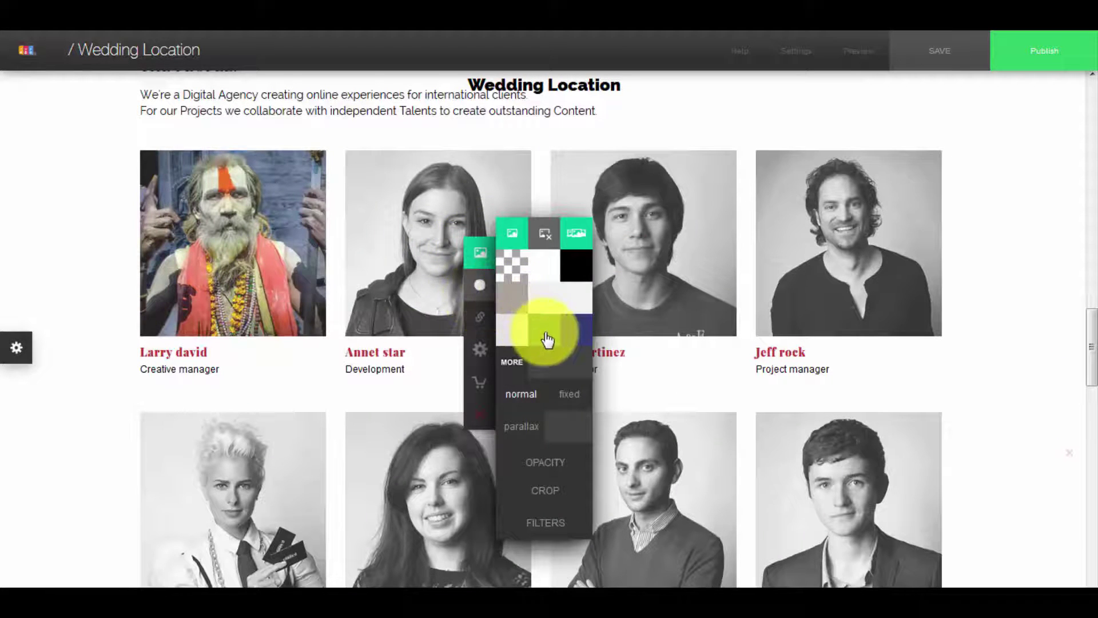
pyautogui.click(553, 425)
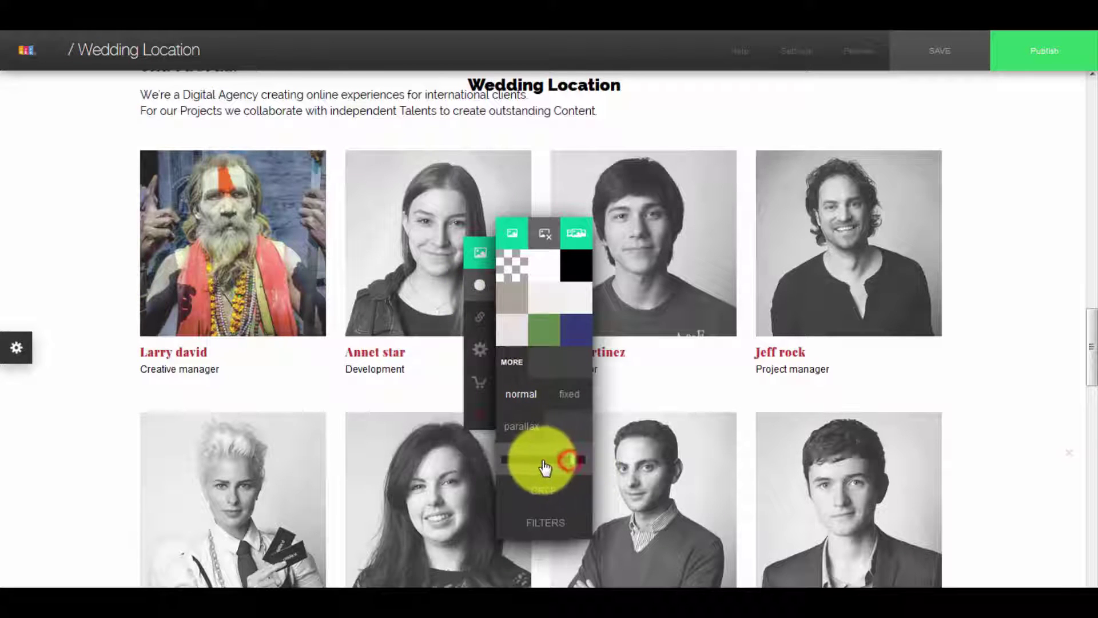
pyautogui.moveTo(535, 467); pyautogui.dragTo(589, 469)
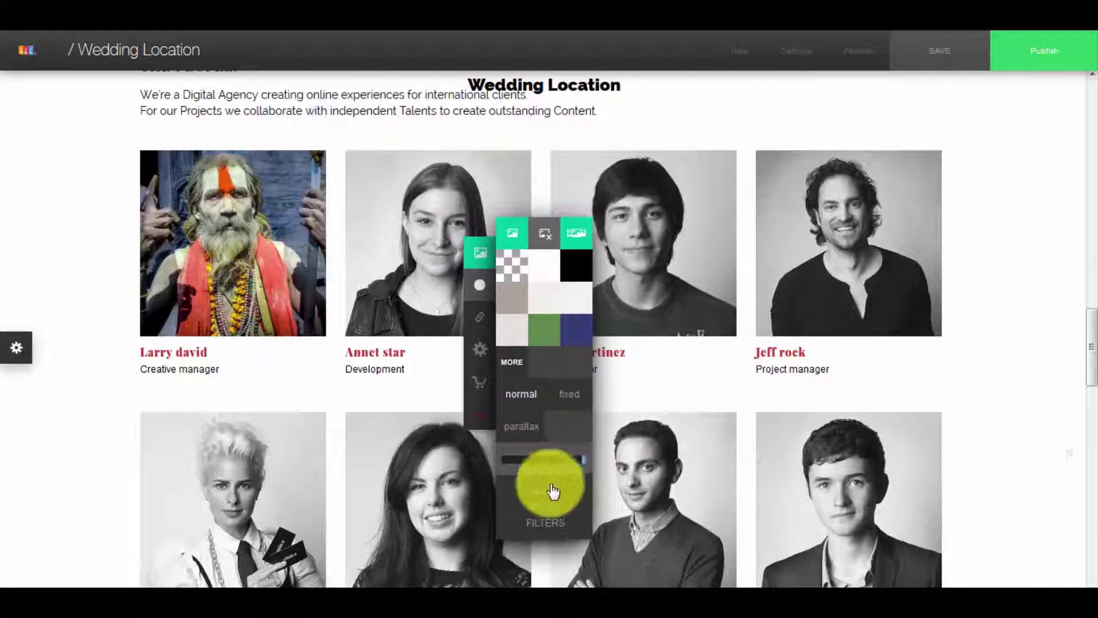
pyautogui.click(184, 219)
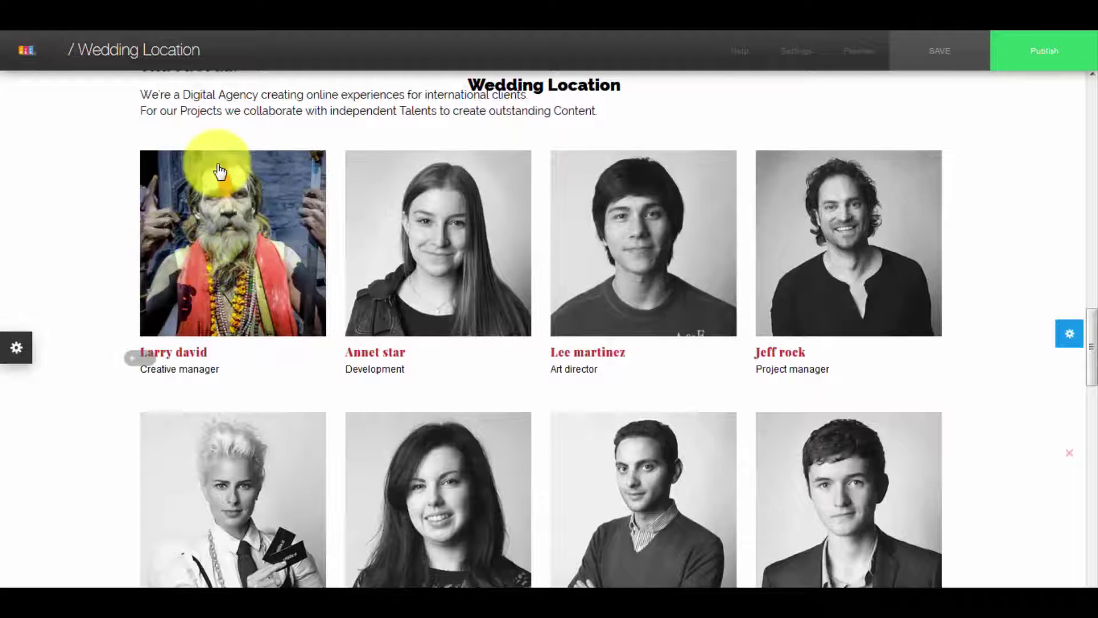
# Step: Try different image filters on the Team portraits through the first portrait's image options
pyautogui.click(271, 280)
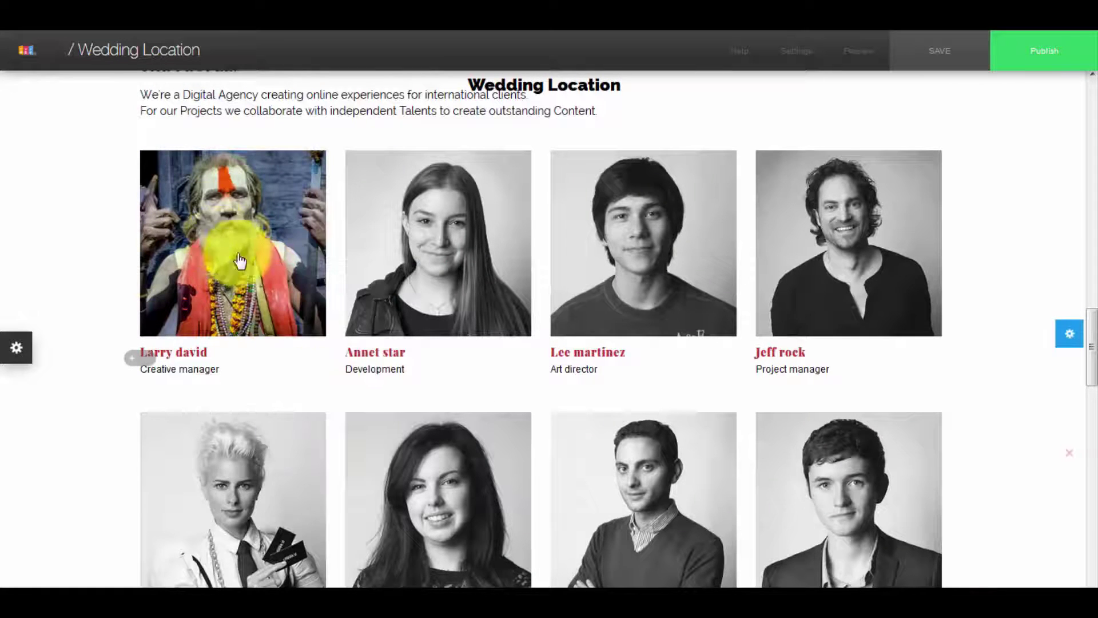
pyautogui.click(261, 264)
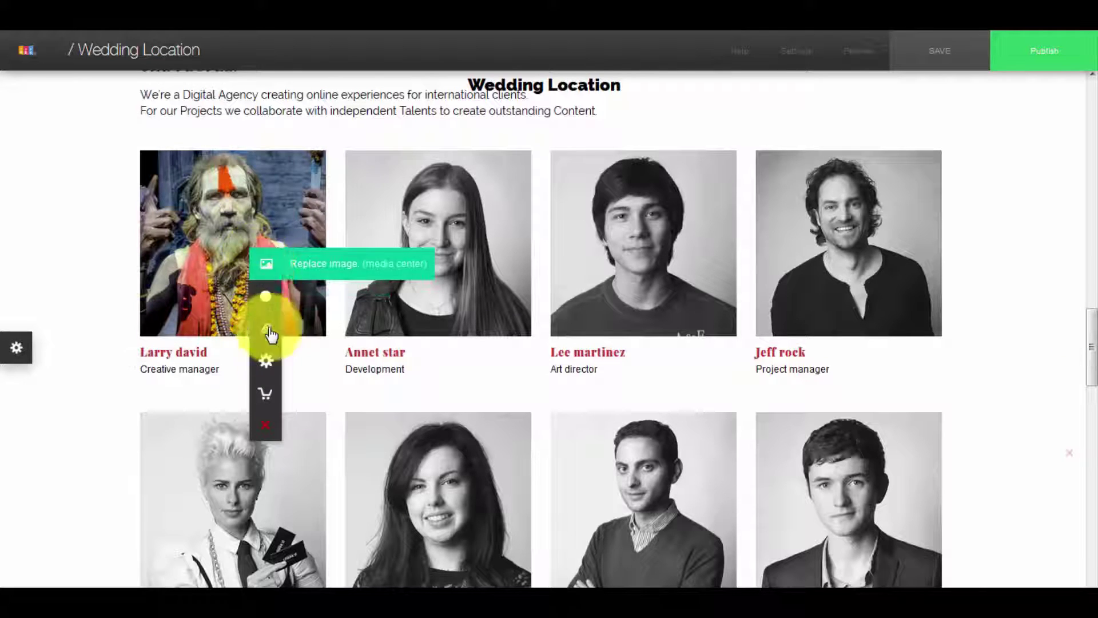
pyautogui.click(268, 293)
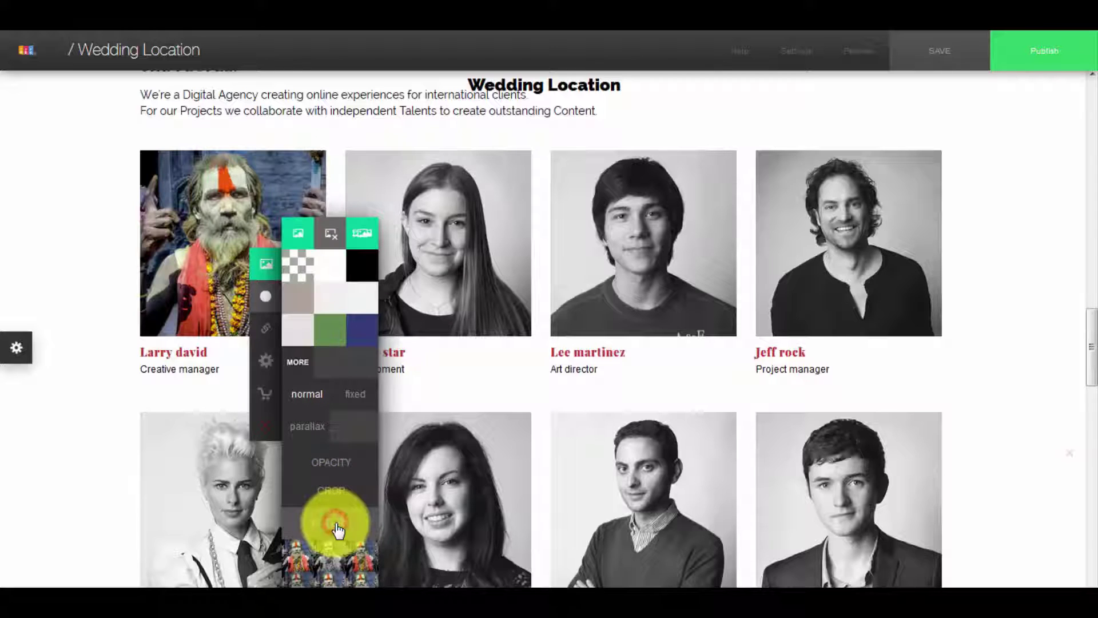
pyautogui.click(362, 562)
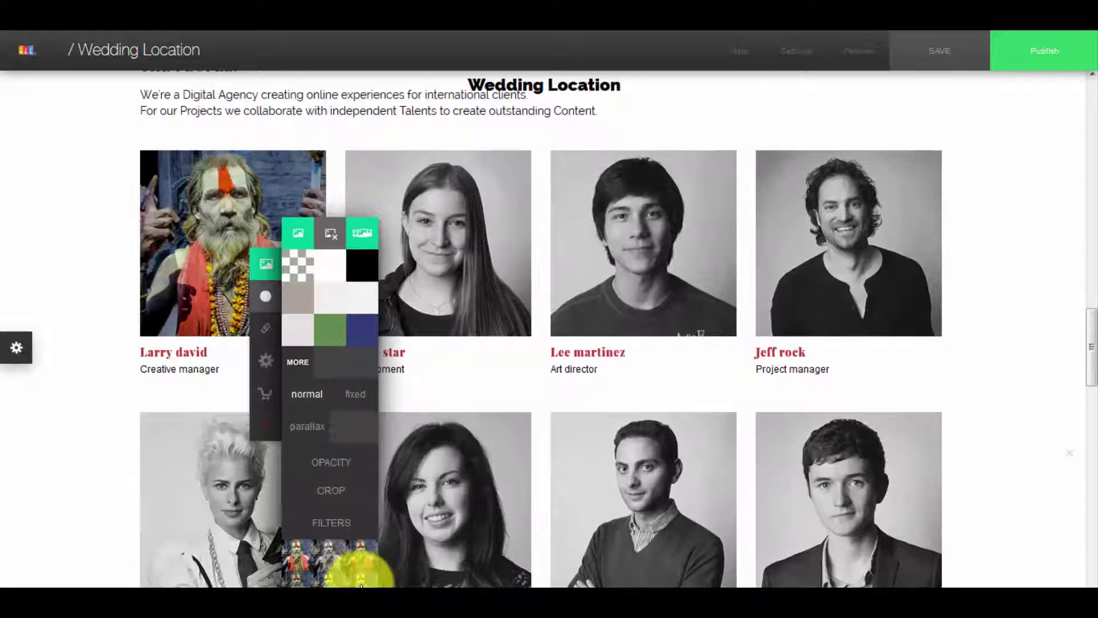
pyautogui.click(361, 583)
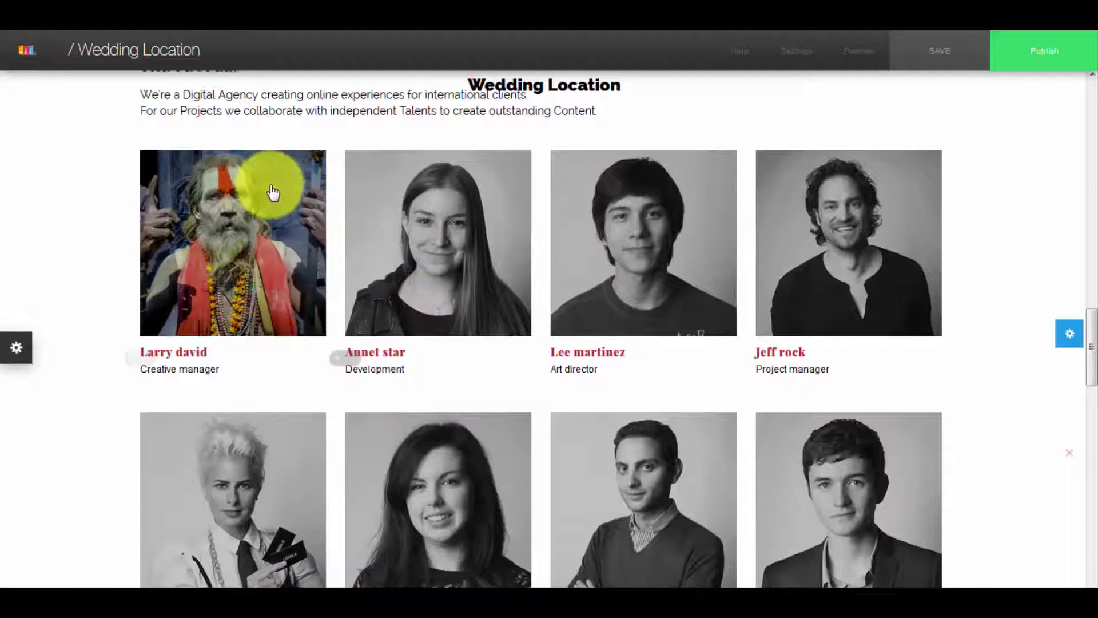
# Step: Compare several filters through the second portrait's image options, and apply the darkening filter to the Team portraits
pyautogui.scroll(-2, 479, 225)
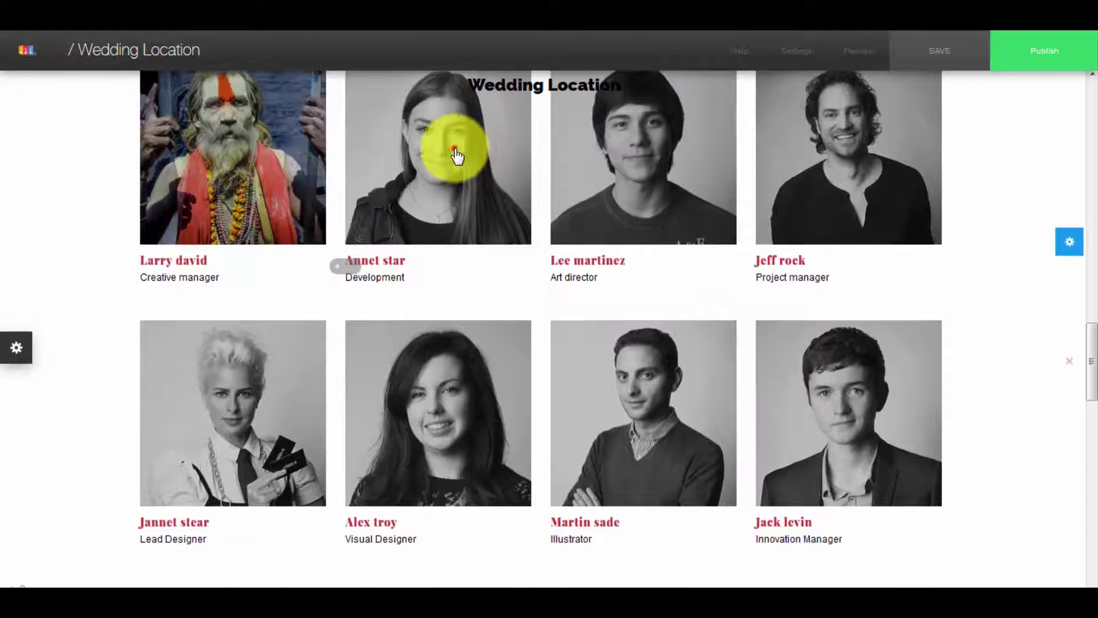
pyautogui.click(461, 155)
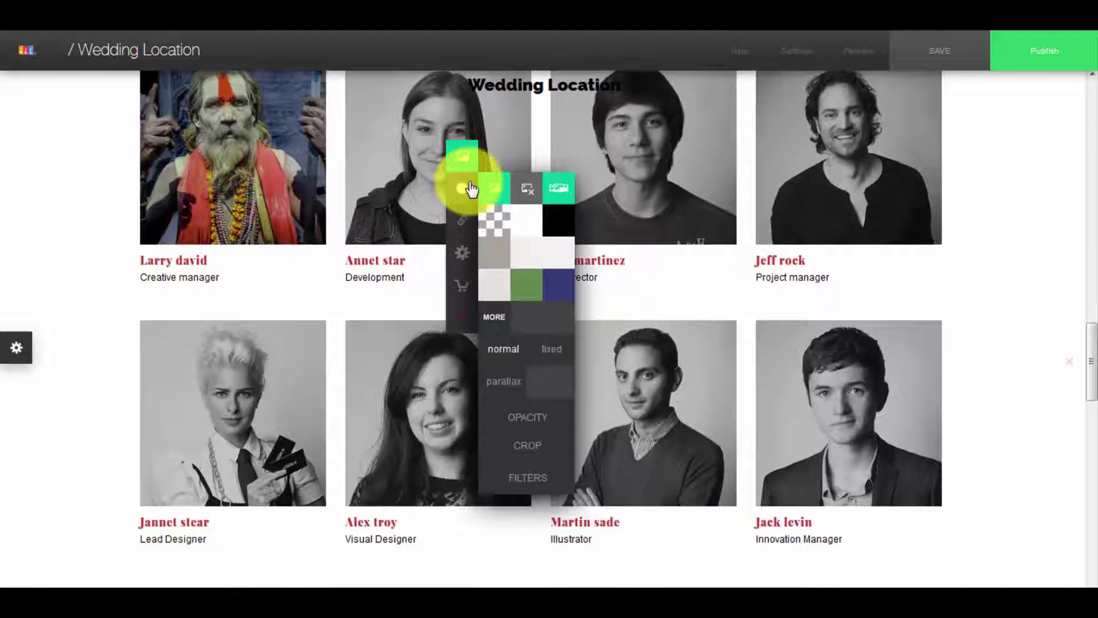
pyautogui.click(526, 484)
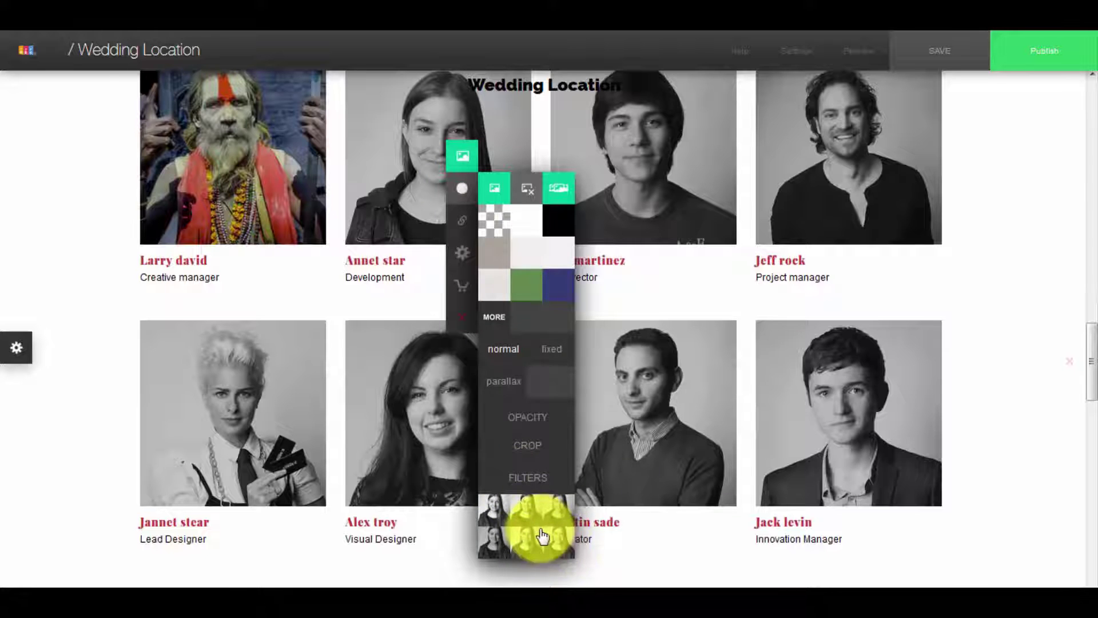
pyautogui.scroll(-2, 529, 536)
pyautogui.click(513, 516)
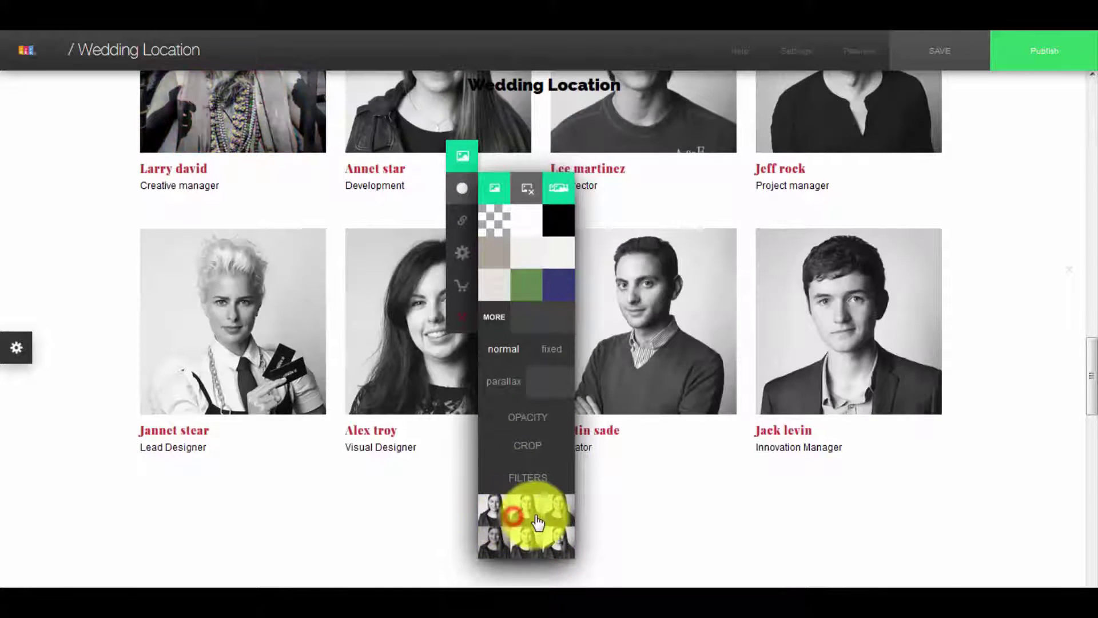
pyautogui.click(556, 513)
pyautogui.click(553, 538)
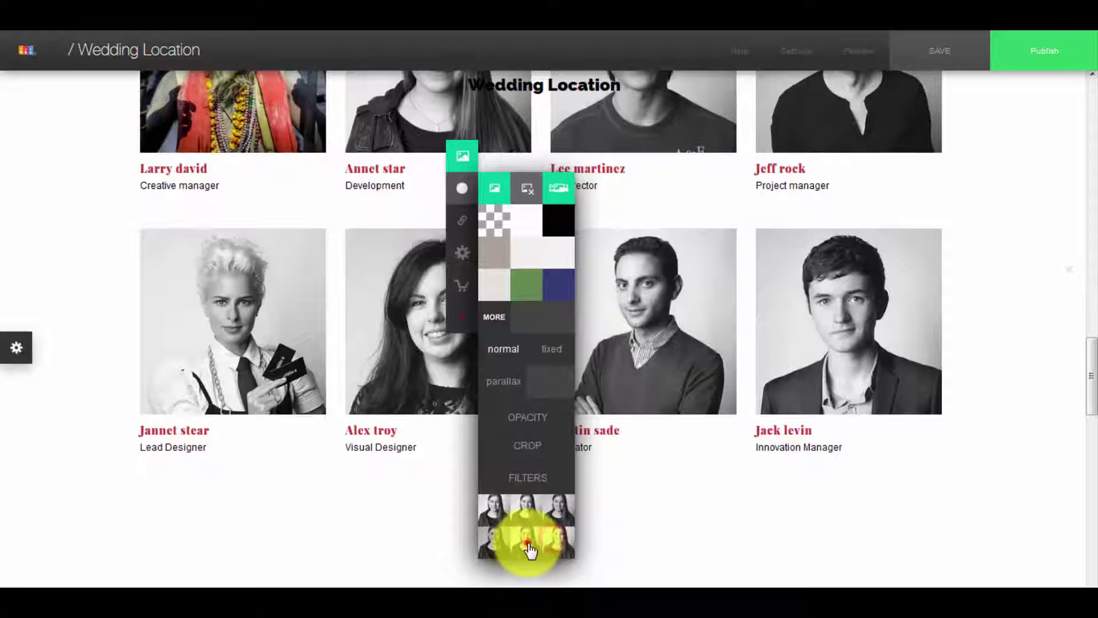
pyautogui.click(498, 543)
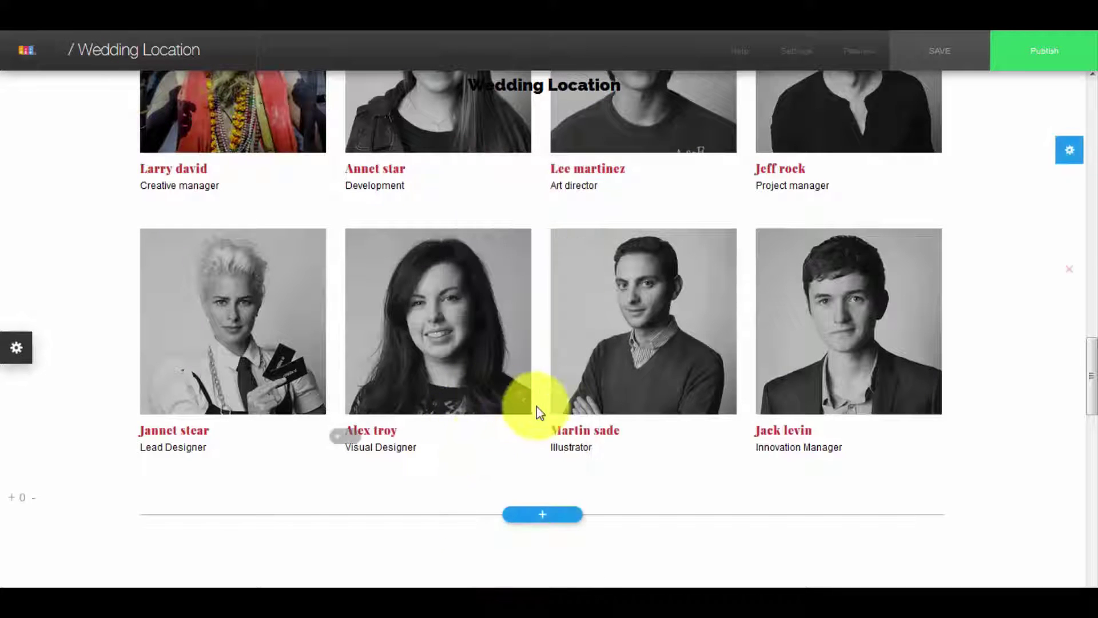
# Step: Increase the text size of the job titles under the Team portraits to 22, using the title beneath the first portrait
pyautogui.scroll(1, 517, 420)
pyautogui.scroll(5, 516, 420)
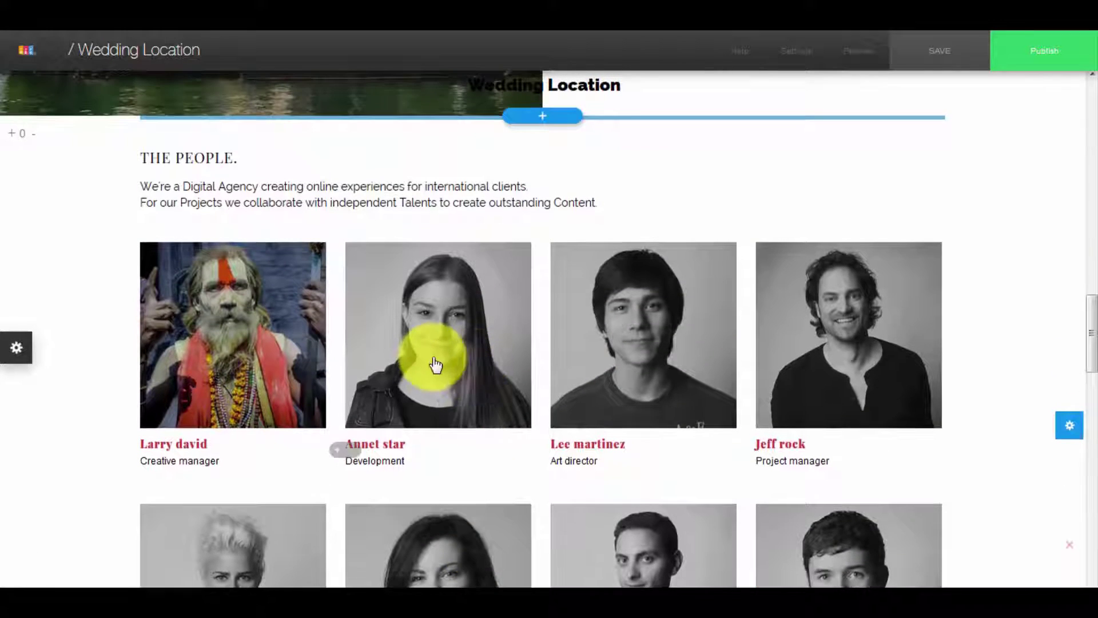
pyautogui.scroll(-2, 437, 368)
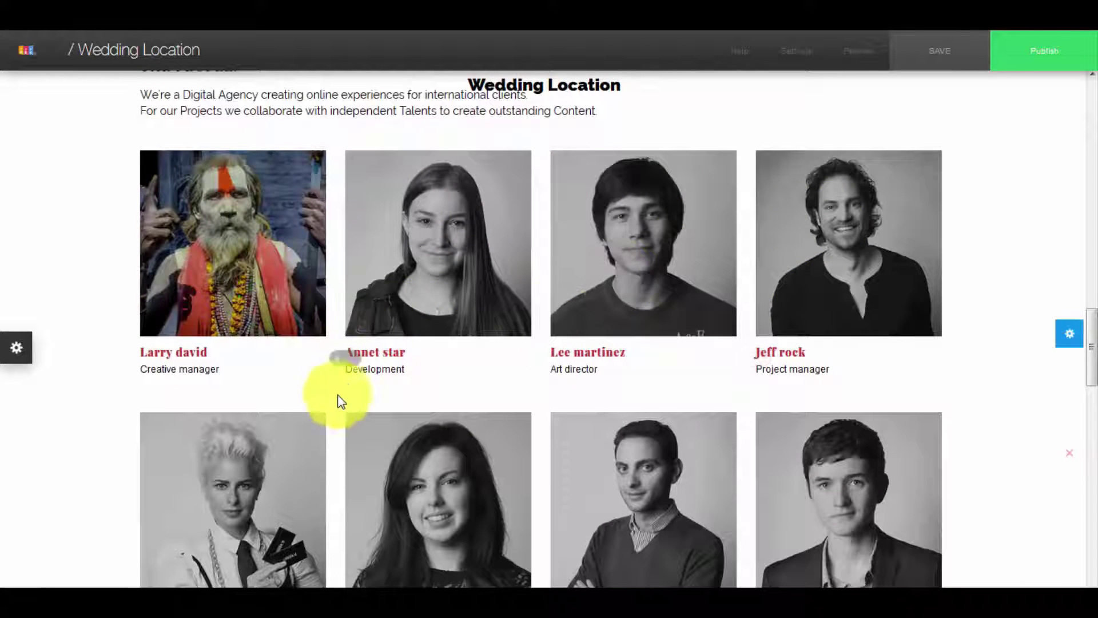
pyautogui.scroll(-1, 332, 403)
pyautogui.scroll(-2, 329, 404)
pyautogui.scroll(3, 297, 397)
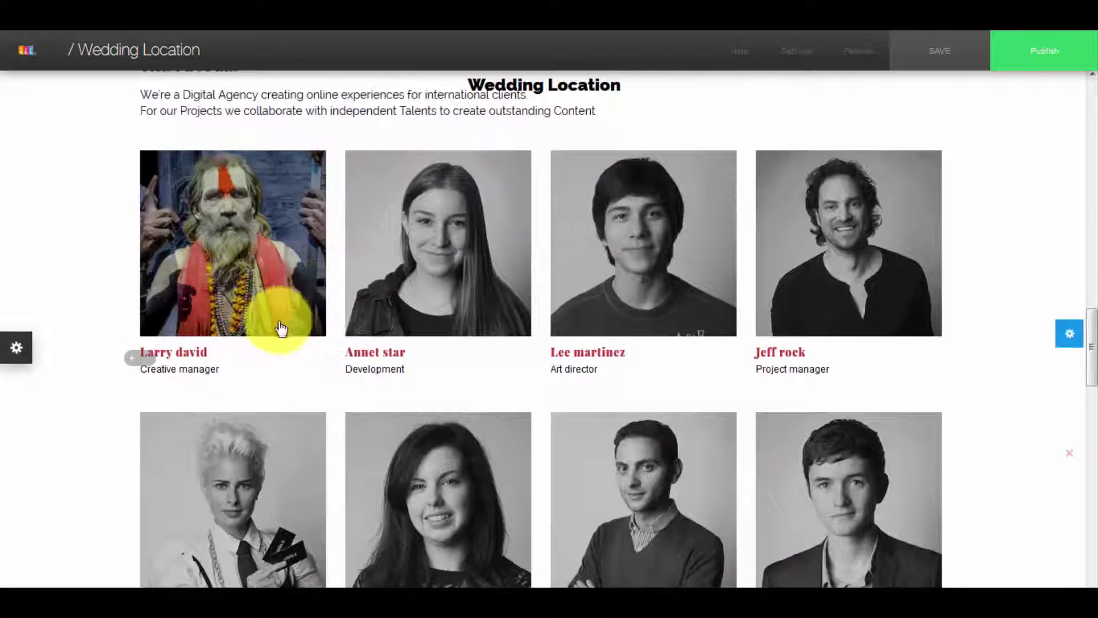
pyautogui.click(211, 378)
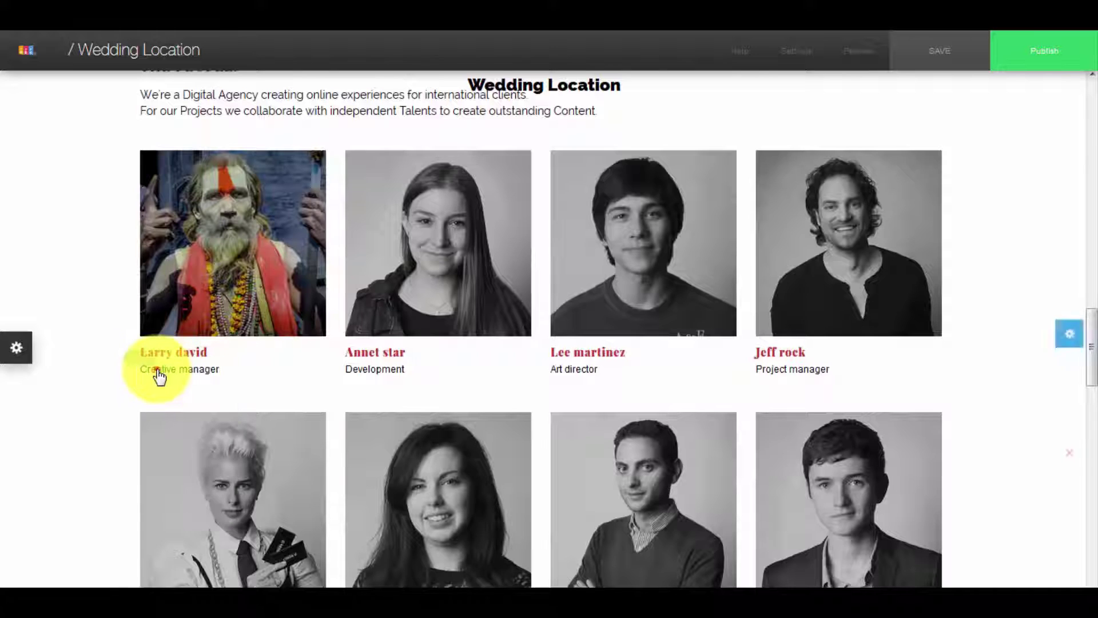
pyautogui.click(158, 372)
pyautogui.click(211, 378)
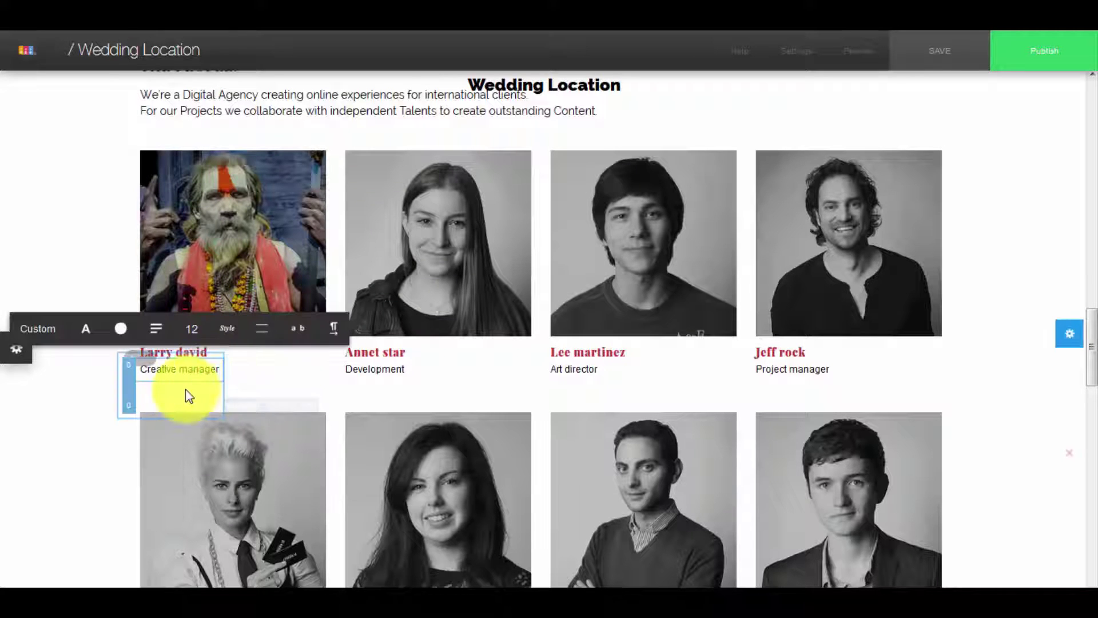
pyautogui.click(193, 326)
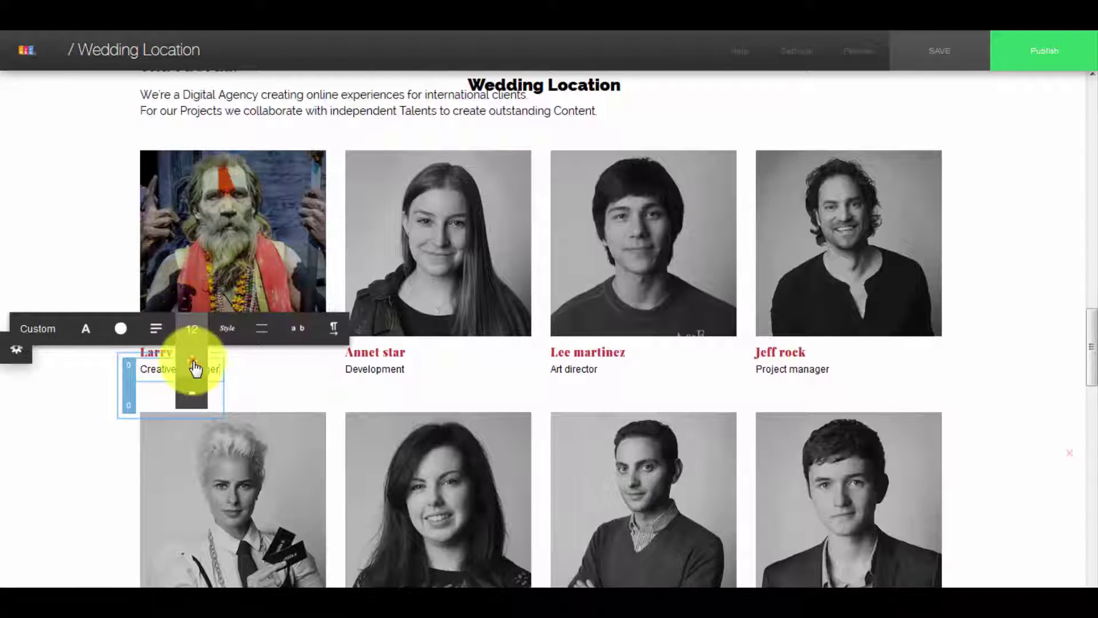
pyautogui.click(193, 362)
pyautogui.click(193, 362)
pyautogui.click(193, 363)
pyautogui.click(193, 362)
pyautogui.click(193, 362)
pyautogui.click(193, 363)
pyautogui.click(193, 363)
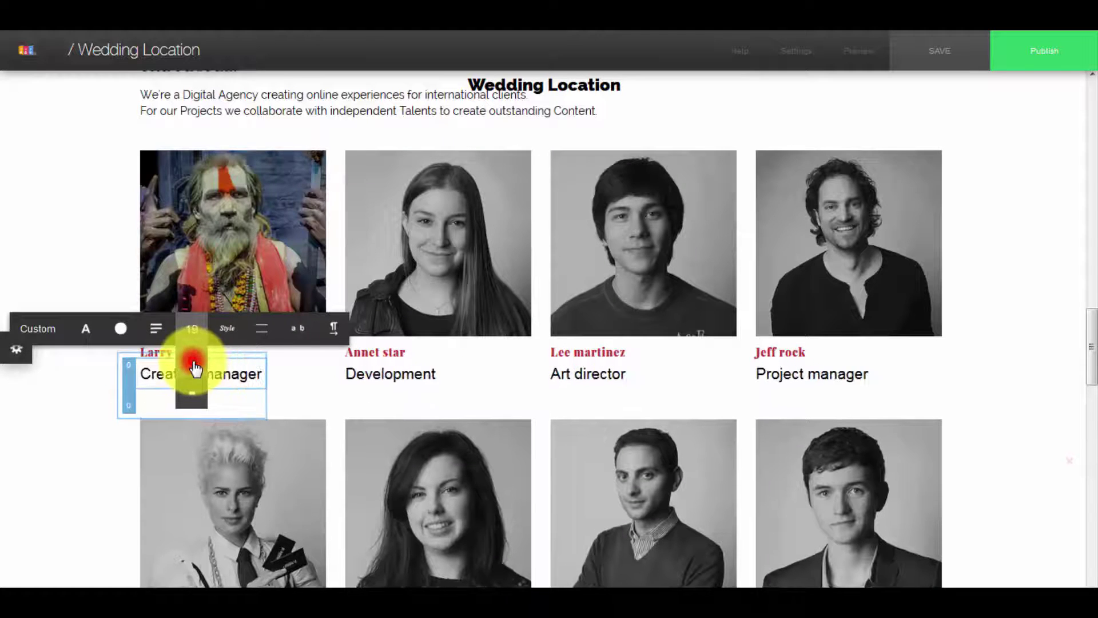
pyautogui.click(193, 362)
pyautogui.click(193, 362)
pyautogui.click(193, 362)
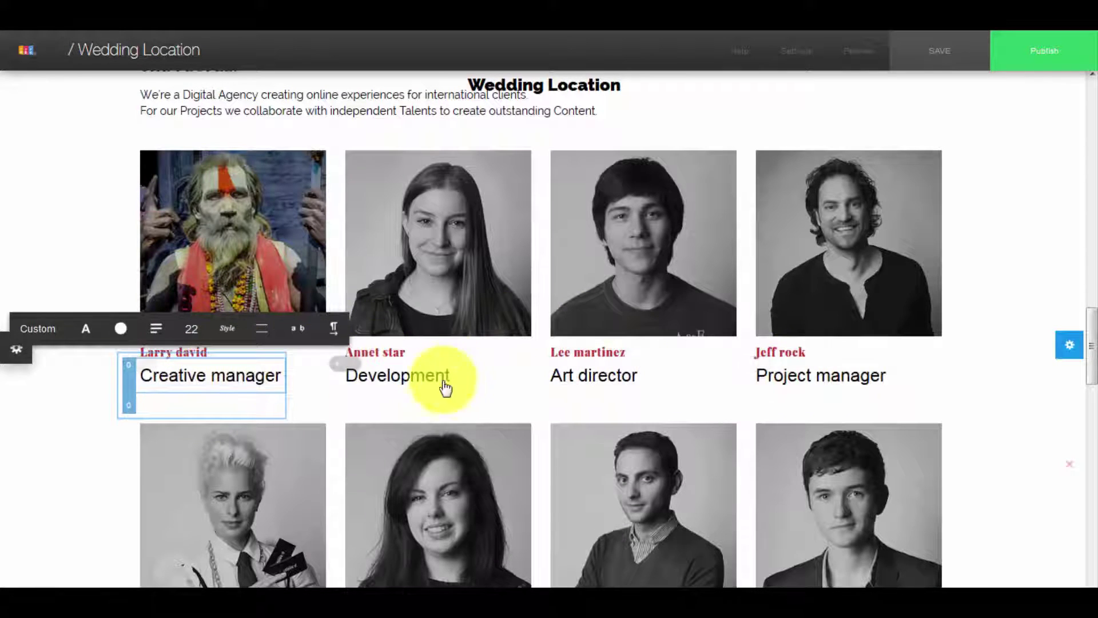
# Step: Set the text size of the job titles under the Team portraits to 18
pyautogui.scroll(-3, 445, 388)
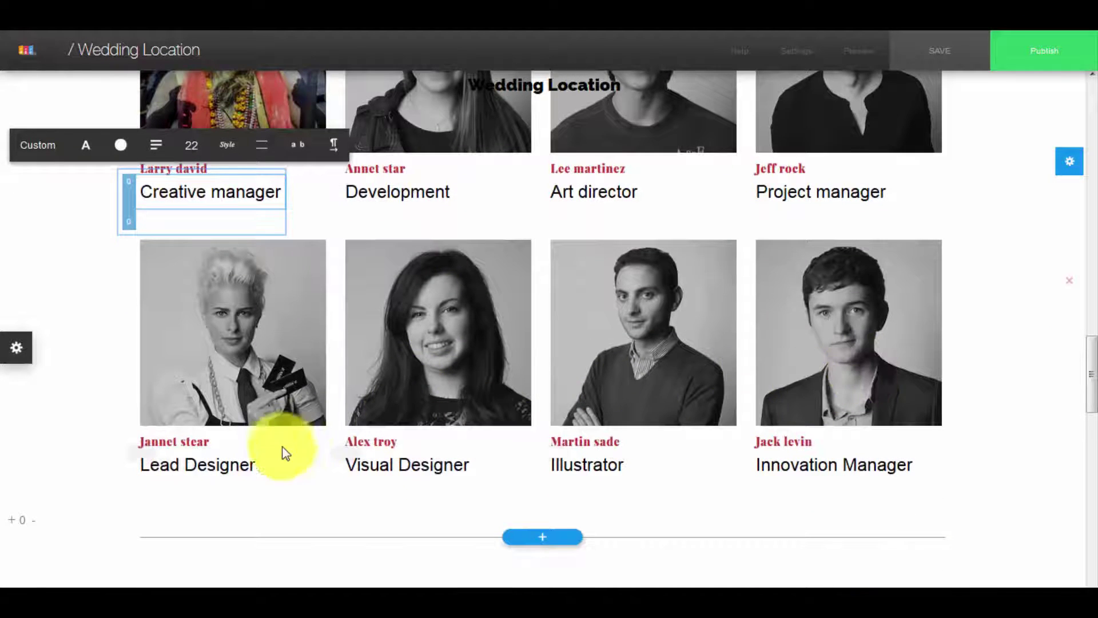
pyautogui.scroll(-1, 566, 394)
pyautogui.scroll(-2, 612, 282)
pyautogui.scroll(2, 466, 300)
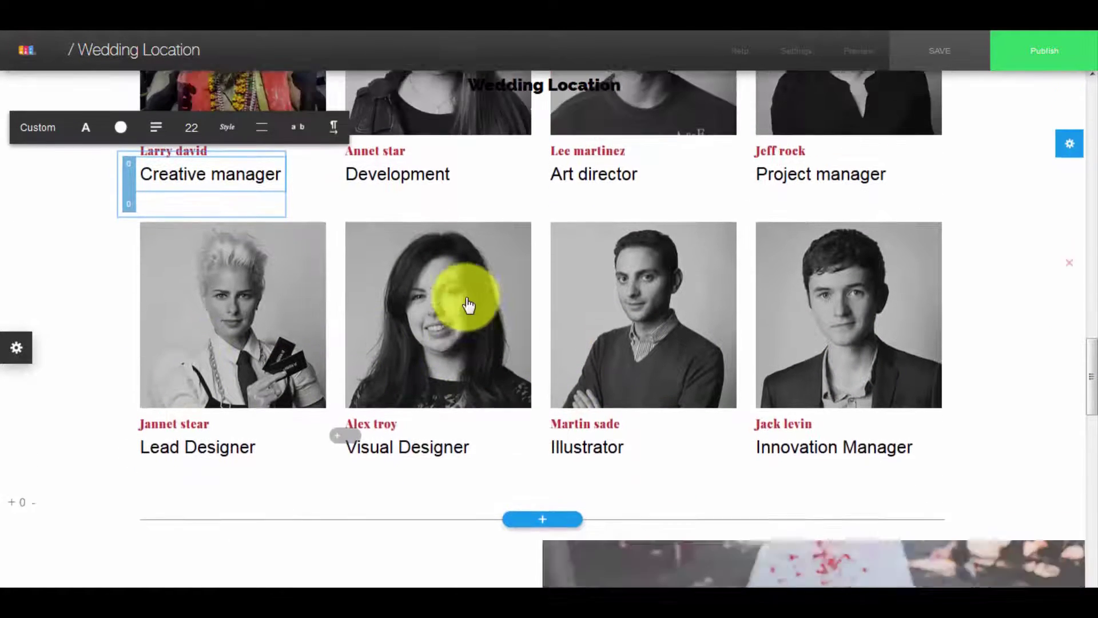
pyautogui.scroll(1, 393, 226)
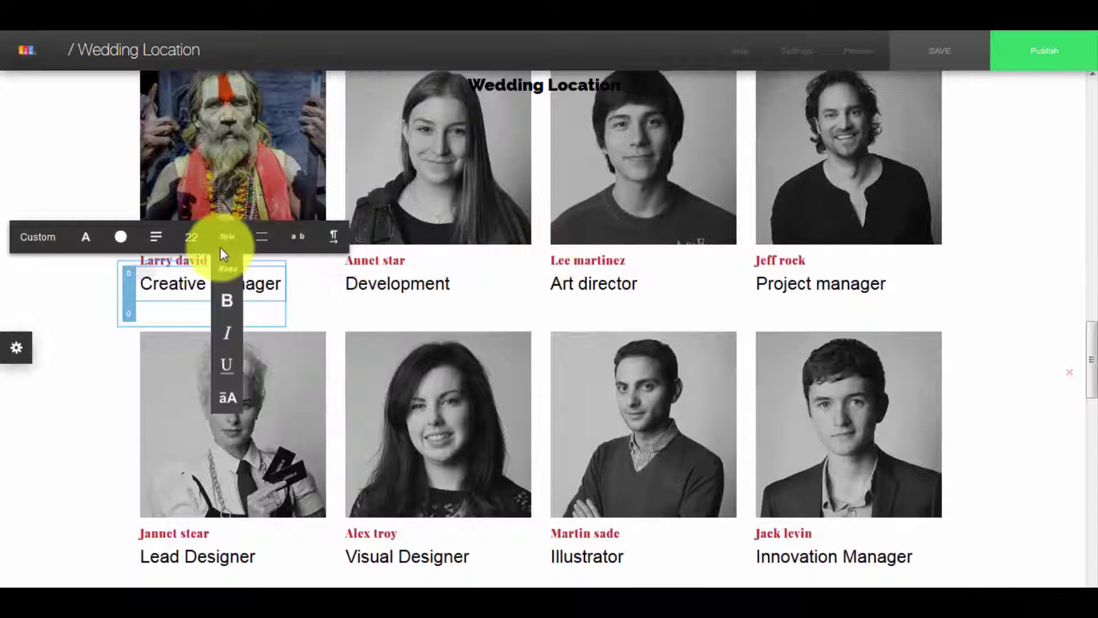
pyautogui.click(195, 297)
pyautogui.click(196, 297)
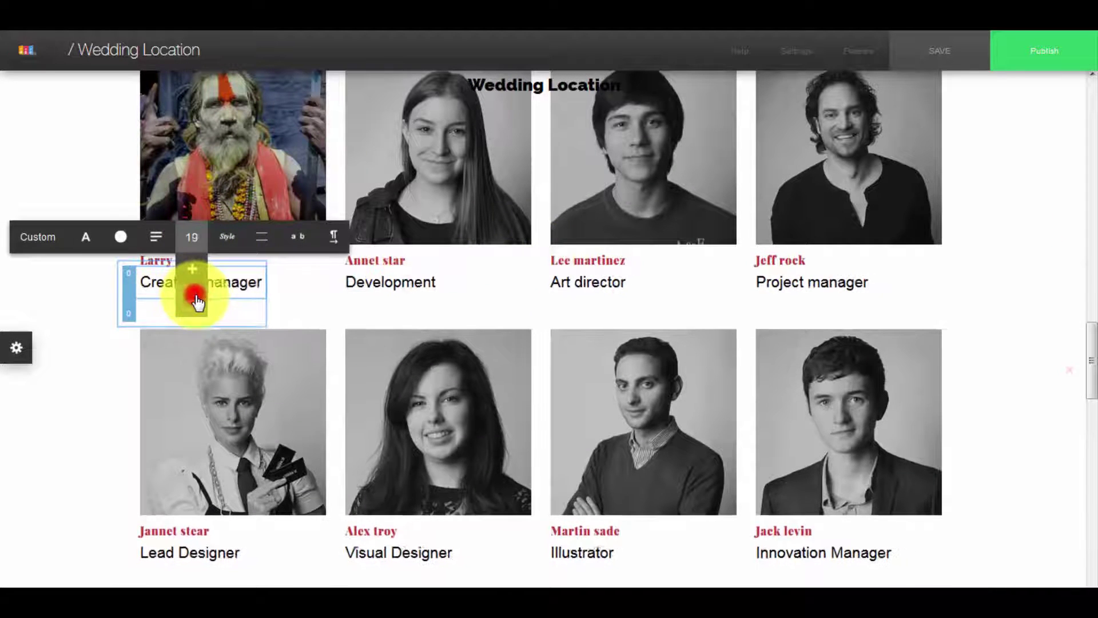
pyautogui.click(195, 298)
pyautogui.click(196, 298)
pyautogui.click(196, 297)
pyautogui.click(192, 269)
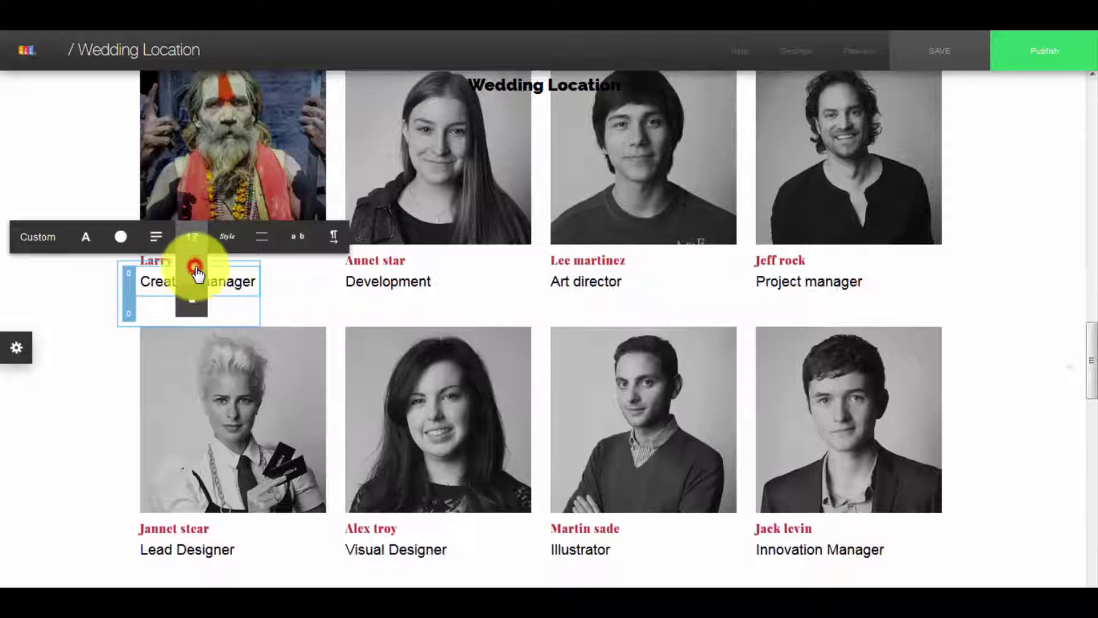
# Step: Change the font of the Team job titles to Raleway Heavy
pyautogui.click(86, 237)
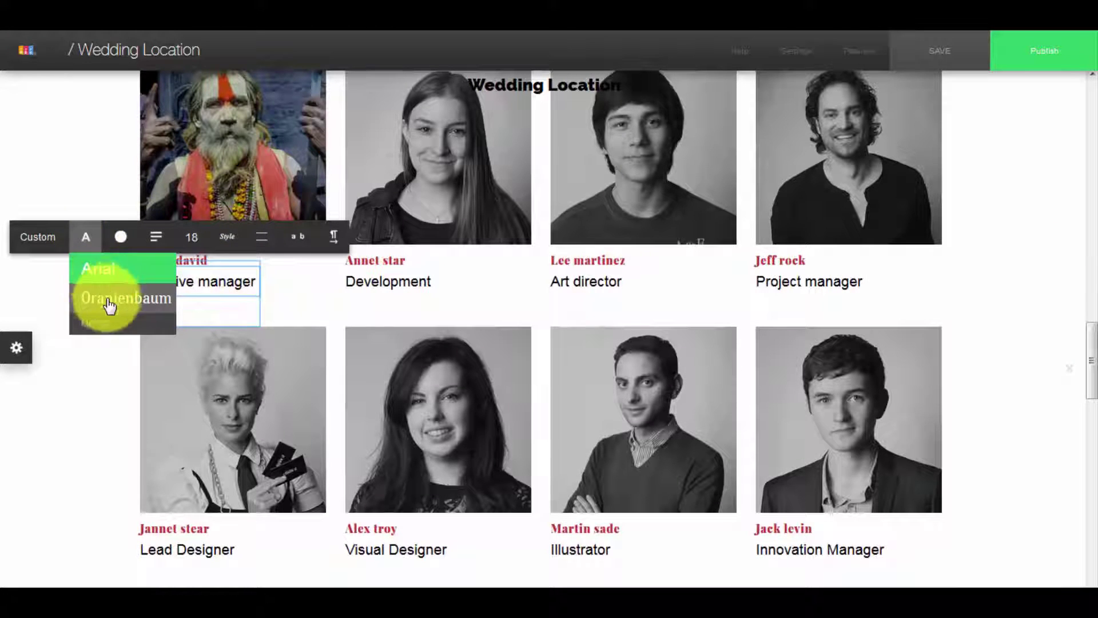
pyautogui.click(106, 326)
pyautogui.click(108, 322)
pyautogui.click(92, 241)
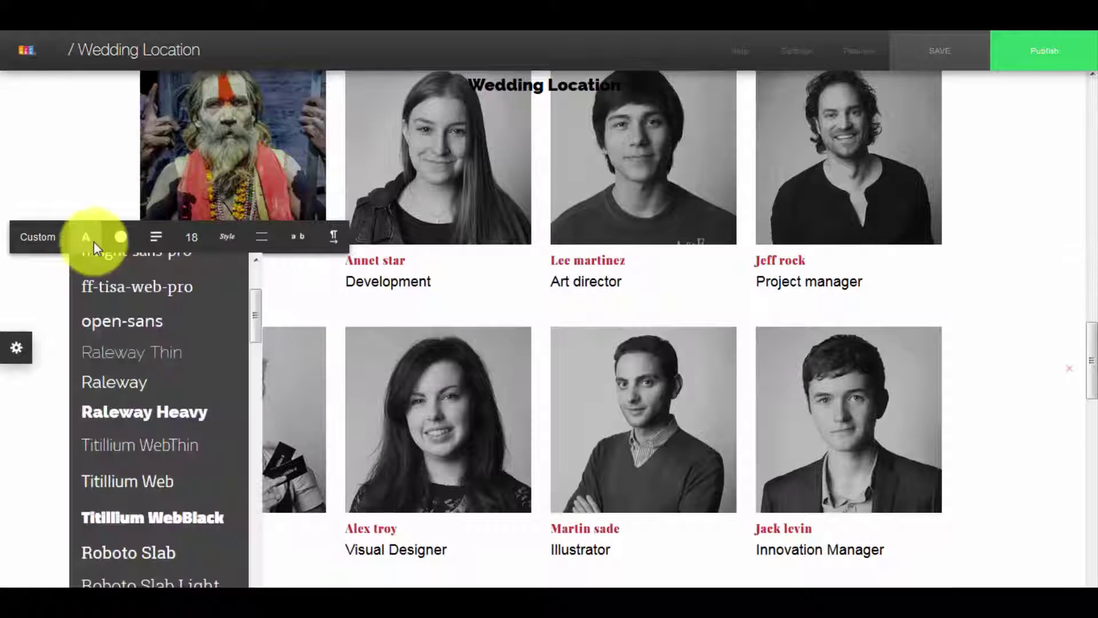
pyautogui.click(123, 421)
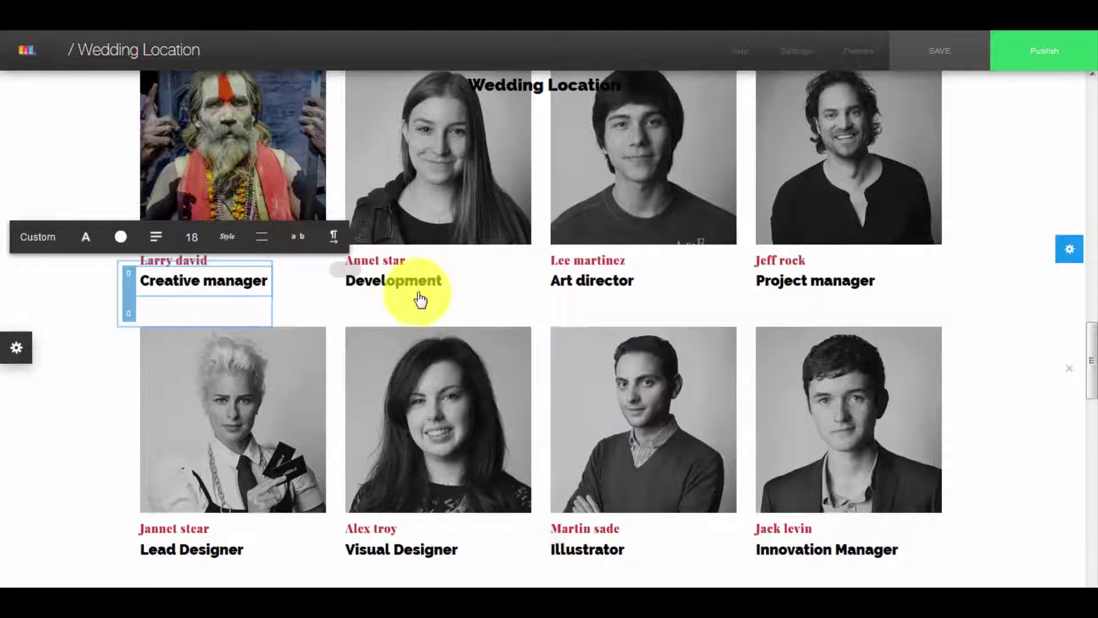
# Step: Move the Team section up one place, above the About section with the villa image
pyautogui.scroll(5, 420, 299)
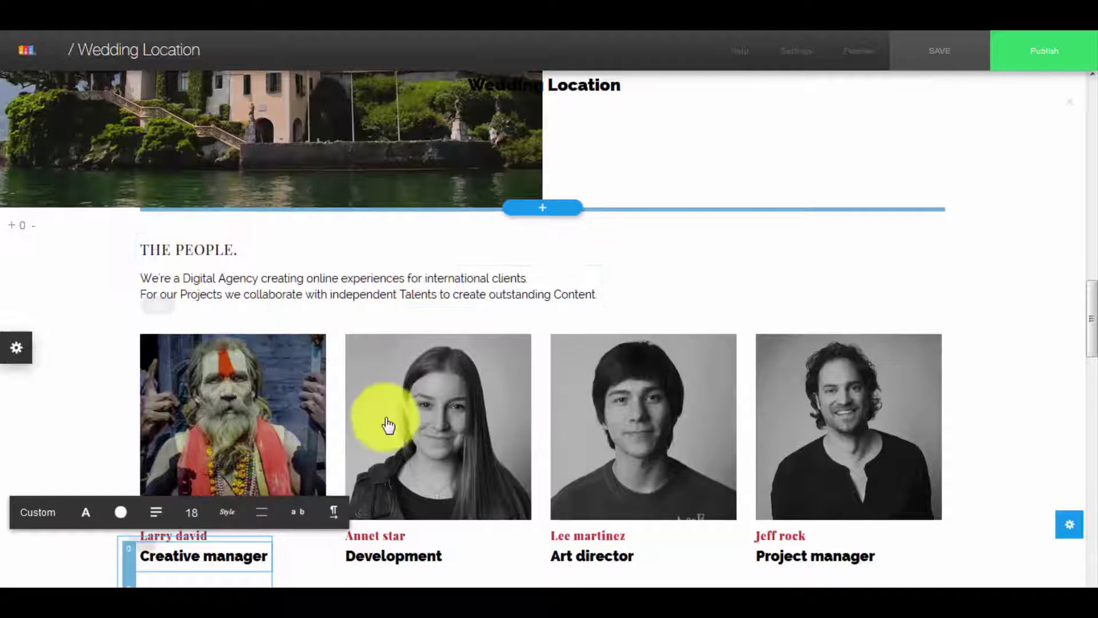
pyautogui.scroll(-3, 657, 368)
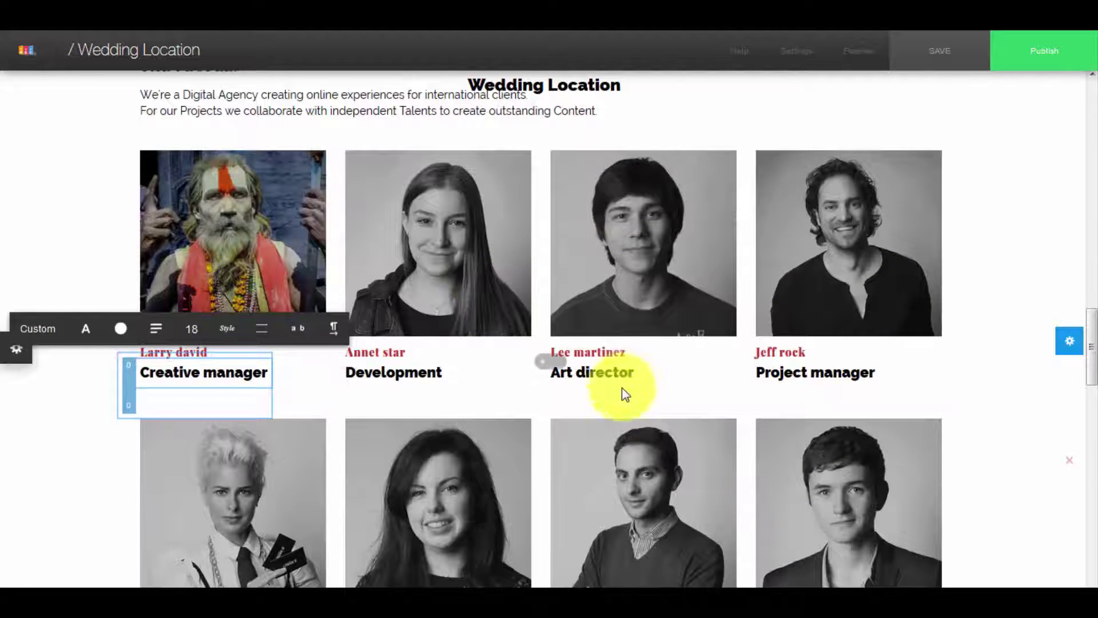
pyautogui.scroll(-2, 626, 393)
pyautogui.scroll(2, 507, 346)
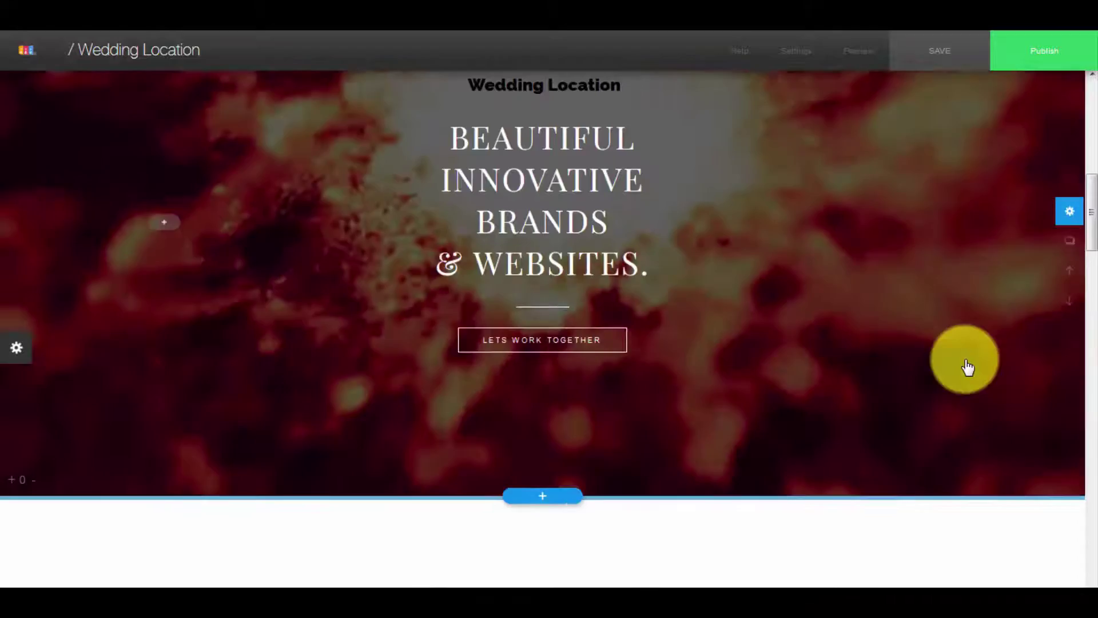
pyautogui.scroll(-6, 973, 378)
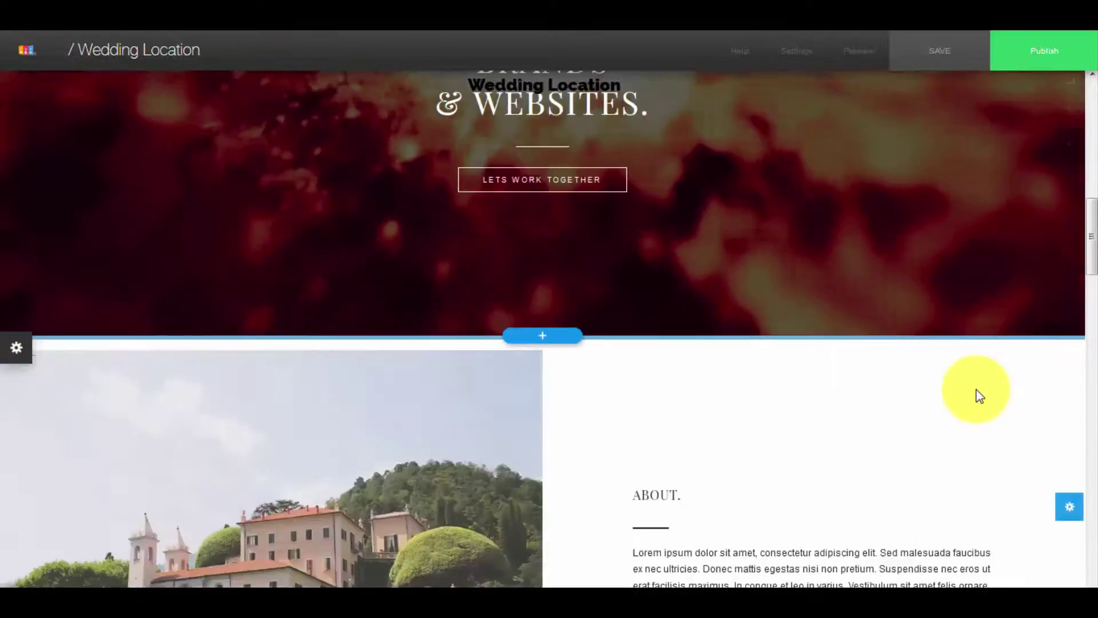
pyautogui.scroll(-10, 978, 395)
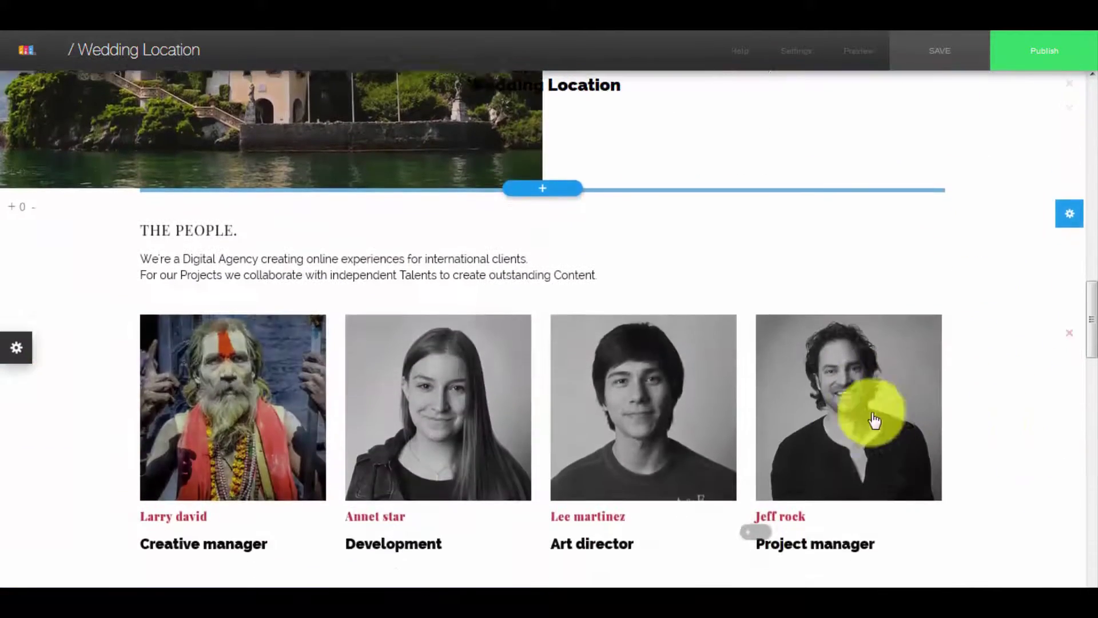
pyautogui.scroll(-2, 858, 394)
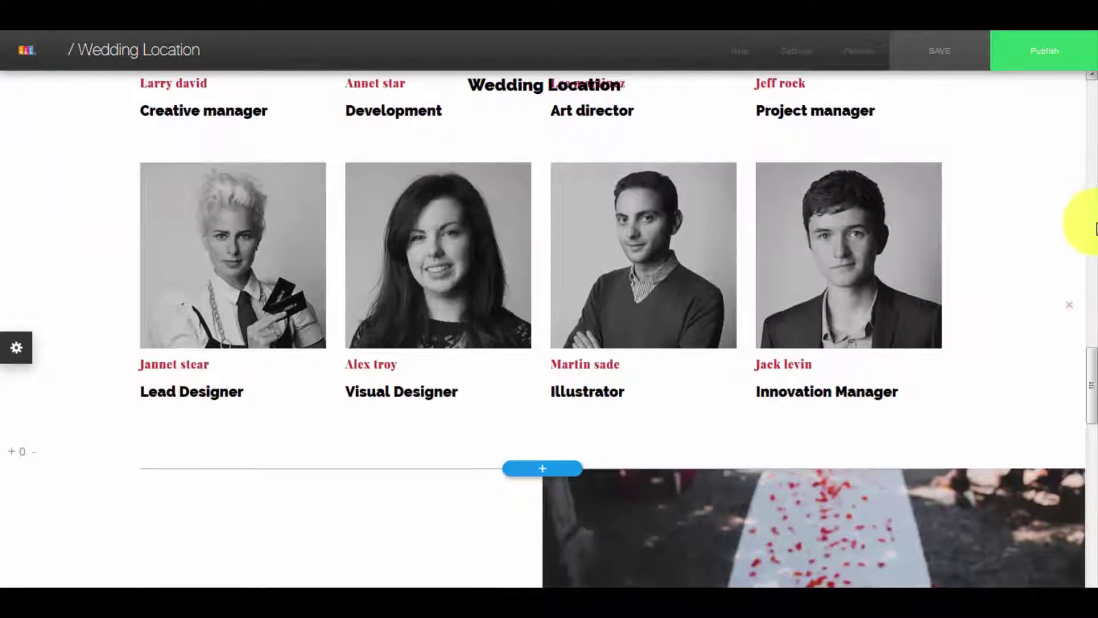
pyautogui.click(1069, 246)
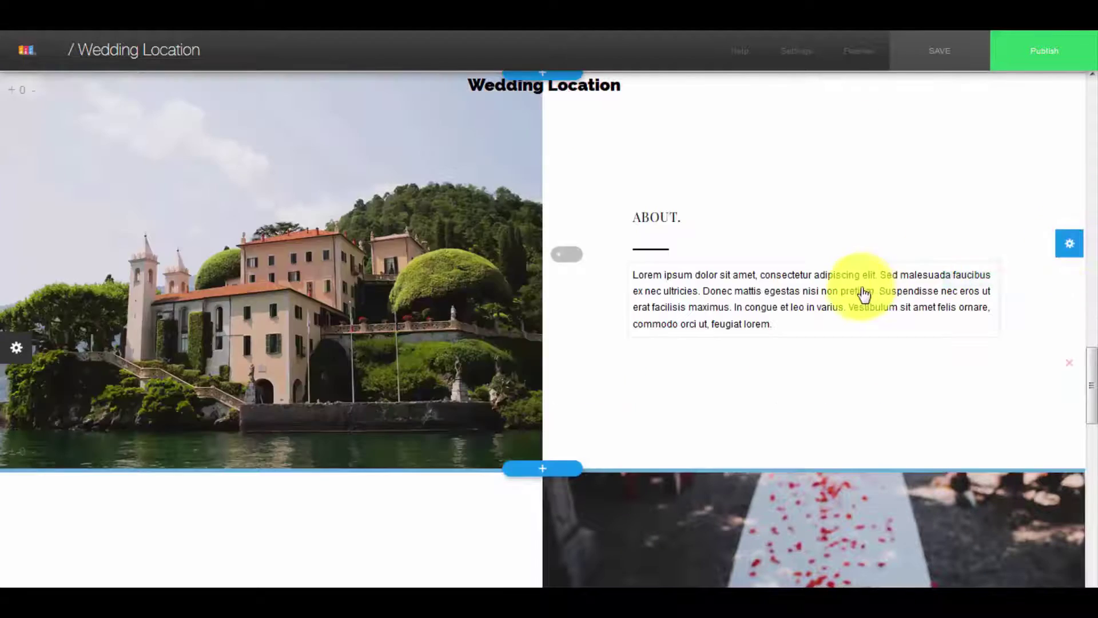
# Step: Move the Team section back down, below the About section with the villa image
pyautogui.scroll(6, 847, 269)
pyautogui.scroll(10, 812, 288)
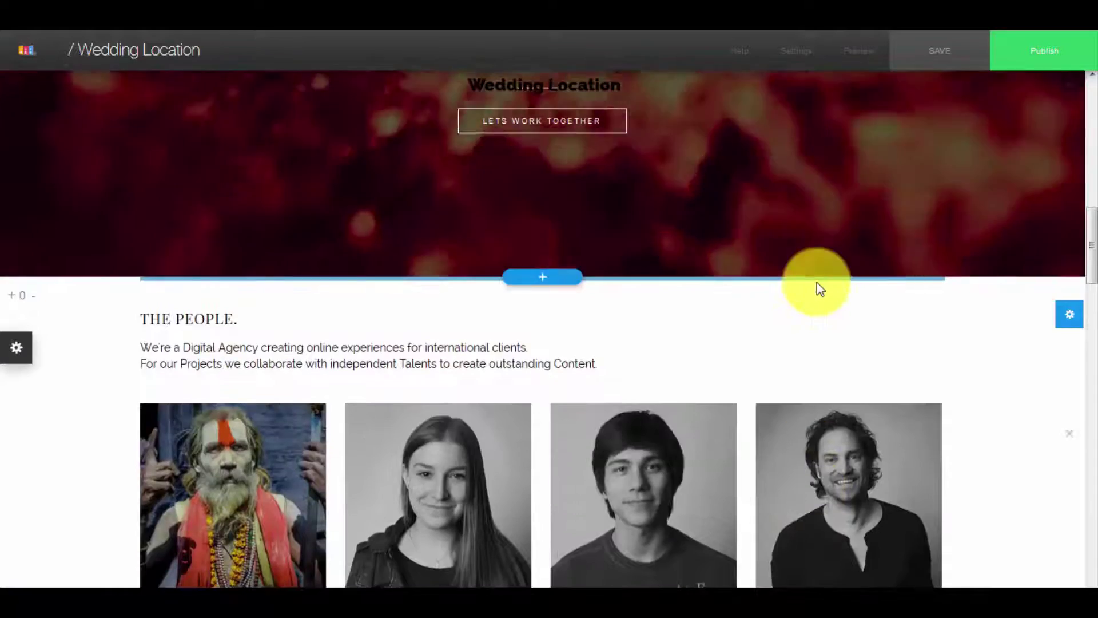
pyautogui.scroll(-3, 824, 295)
pyautogui.scroll(-3, 835, 300)
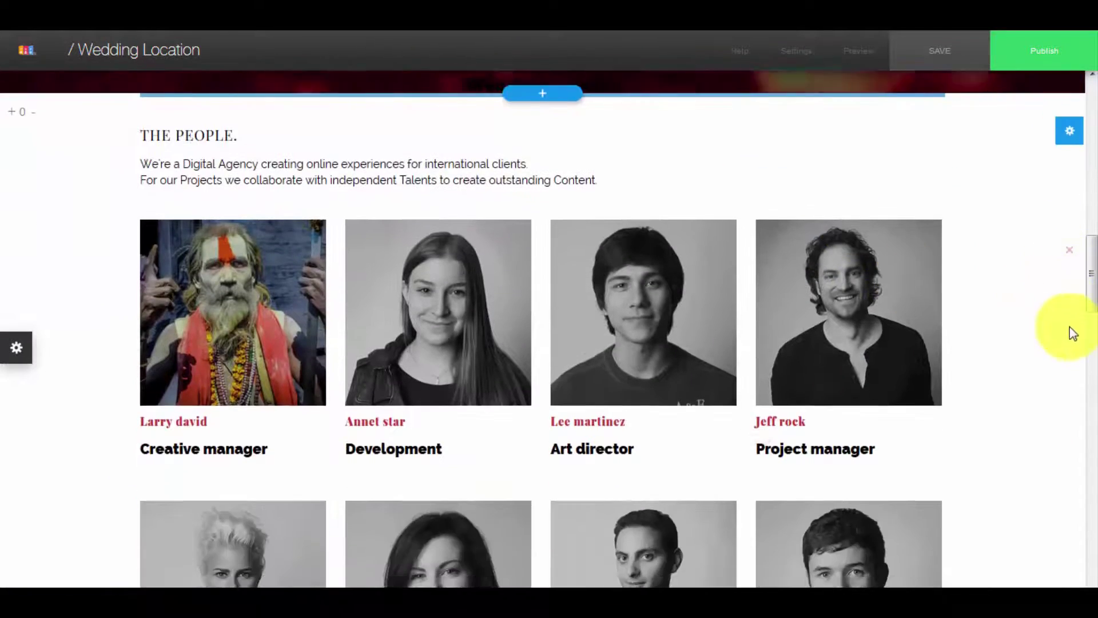
pyautogui.scroll(-1, 1048, 237)
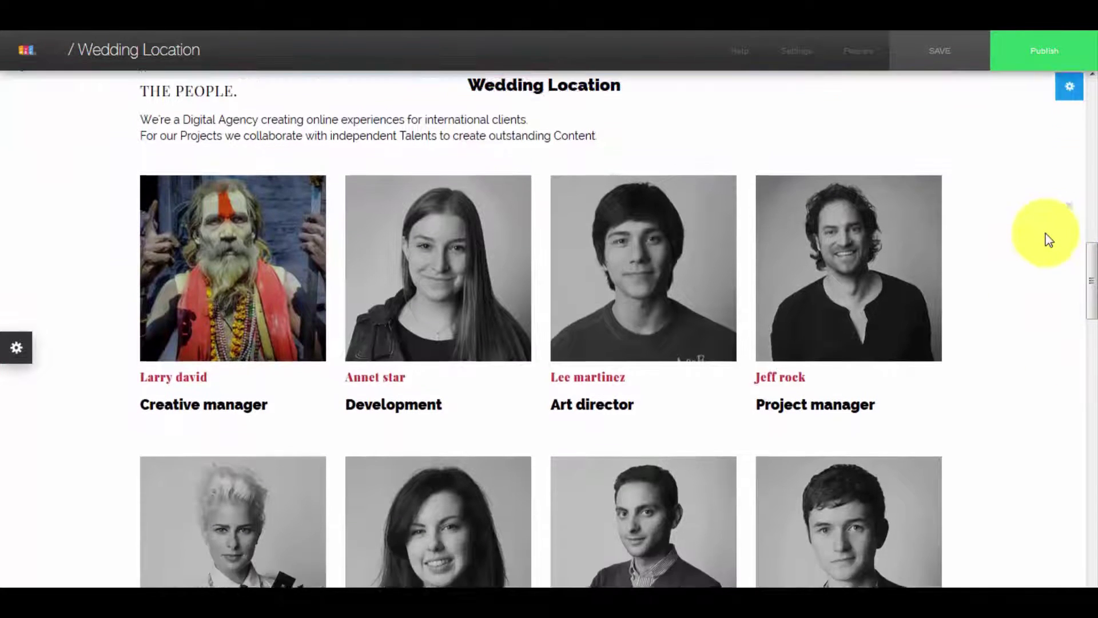
pyautogui.scroll(1, 1058, 229)
pyautogui.click(1071, 223)
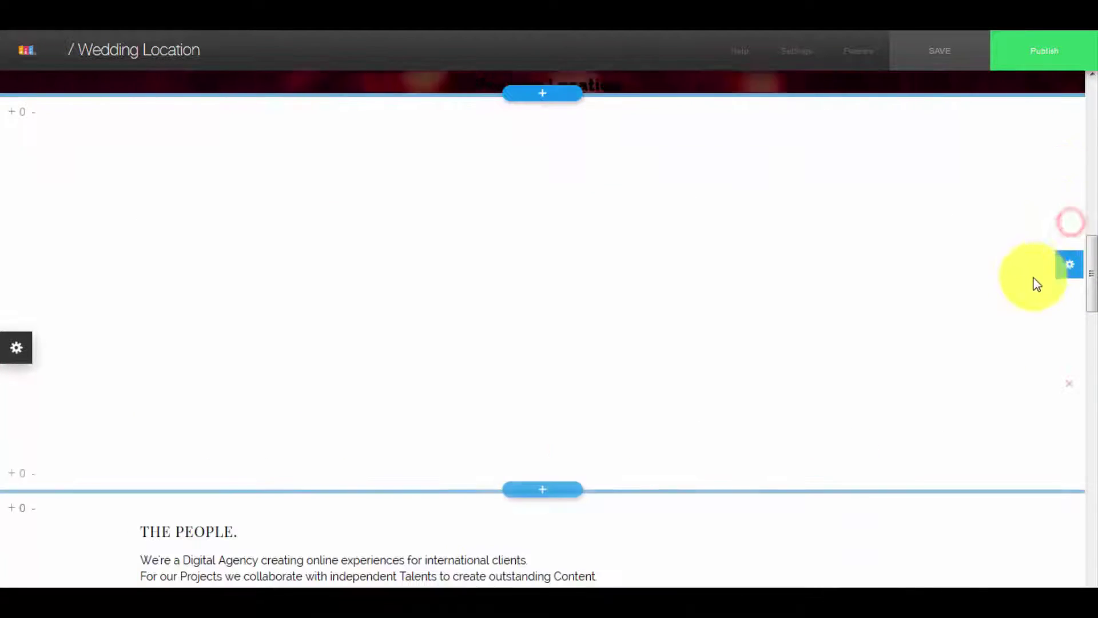
pyautogui.click(1070, 350)
pyautogui.scroll(-3, 972, 344)
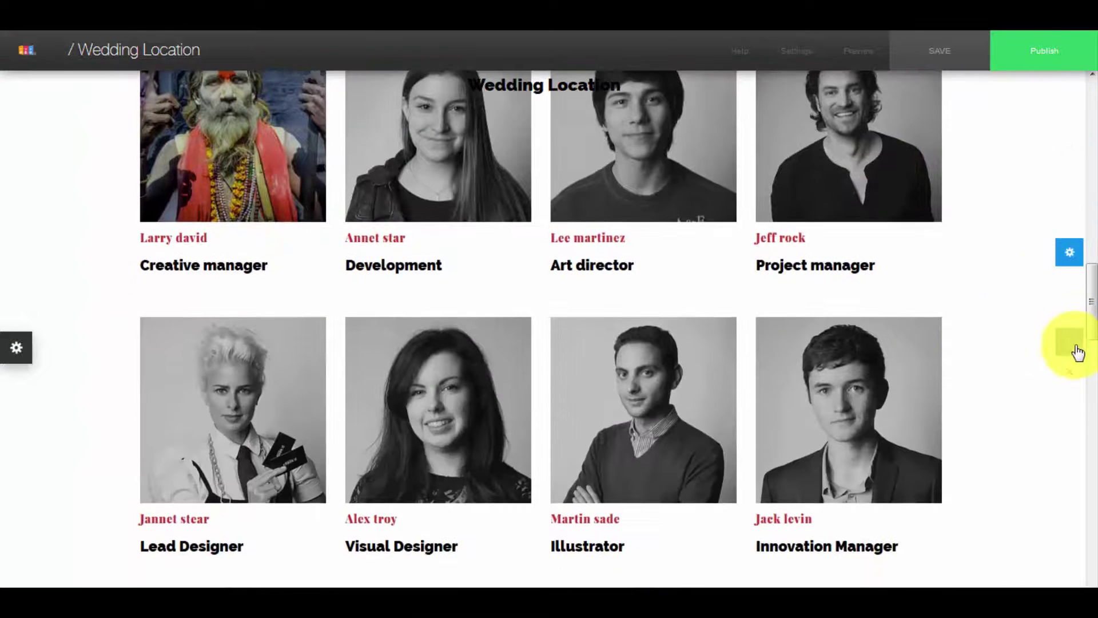
pyautogui.click(1075, 347)
# Step: Move the Team section down one place, below the About section with the red petals image
pyautogui.scroll(-3, 933, 350)
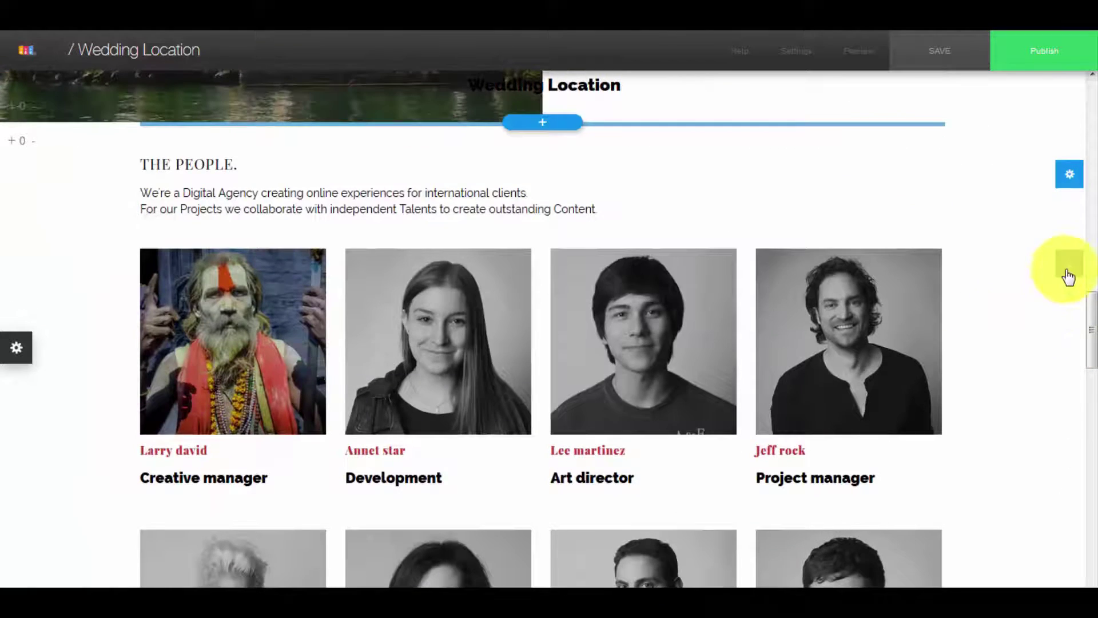
pyautogui.click(1065, 266)
pyautogui.scroll(-2, 932, 315)
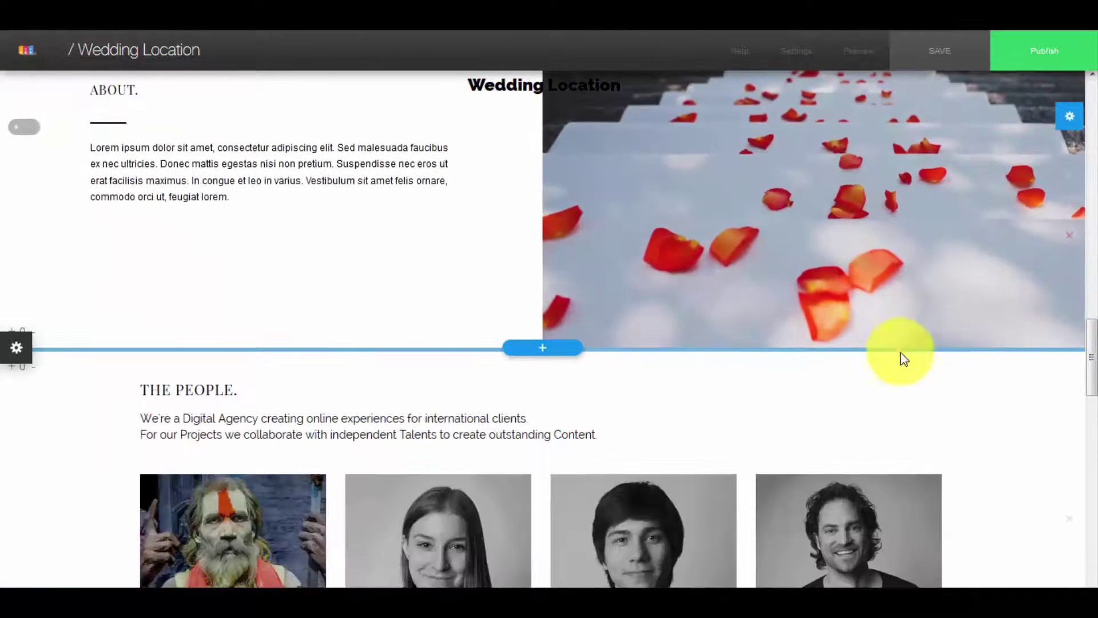
pyautogui.scroll(-5, 932, 349)
pyautogui.scroll(-8, 1000, 317)
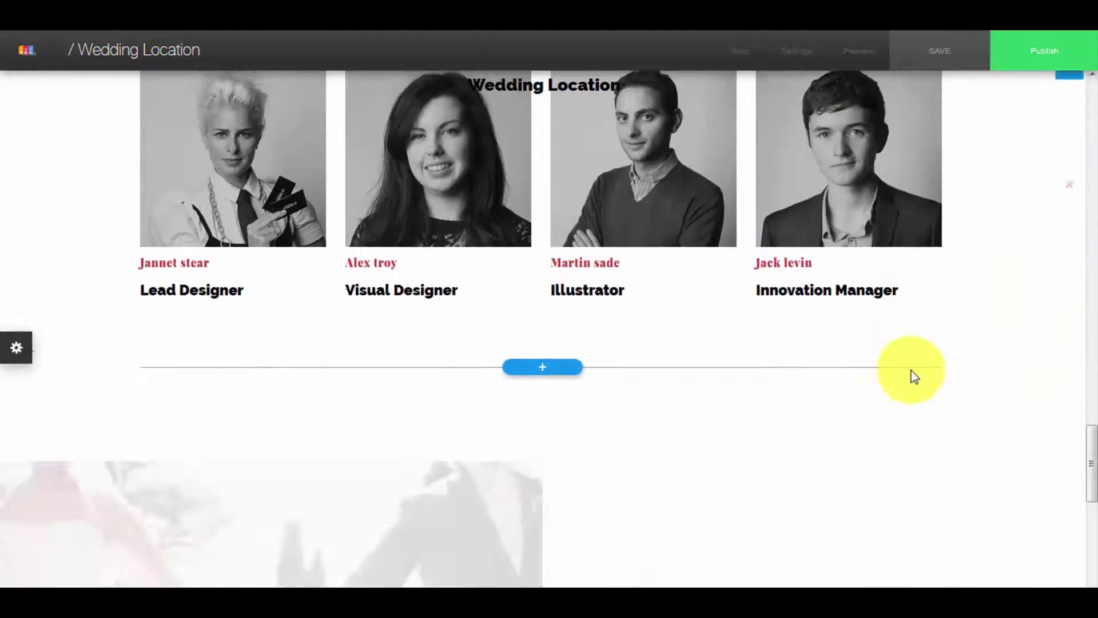
# Step: Move the Team section two more places down the page
pyautogui.scroll(3, 1007, 252)
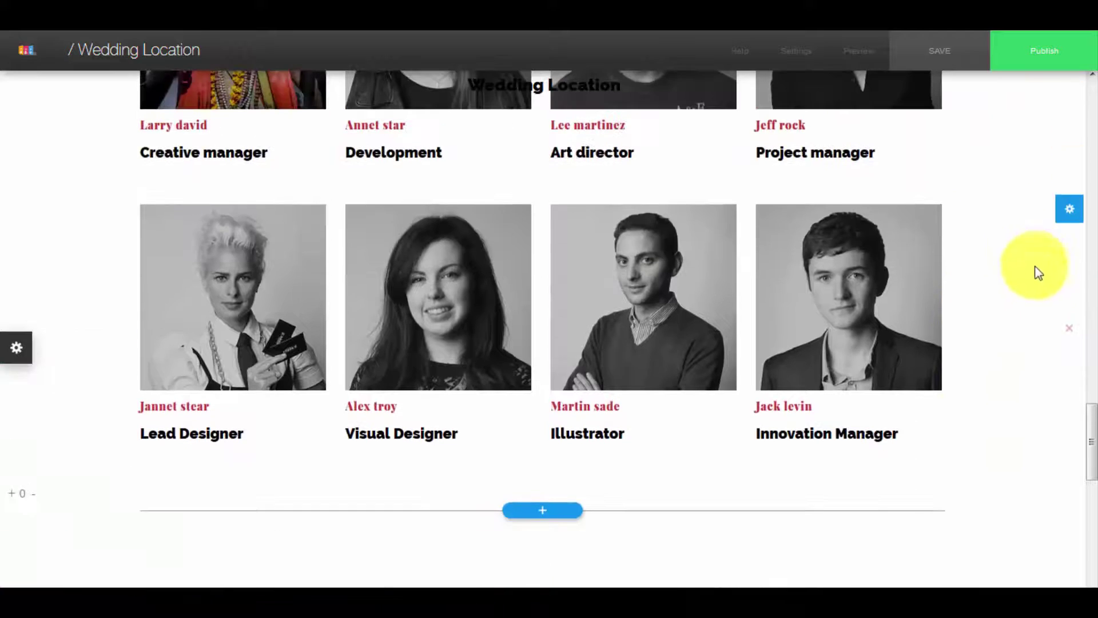
pyautogui.click(1065, 304)
pyautogui.scroll(-5, 812, 342)
pyautogui.scroll(1, 773, 341)
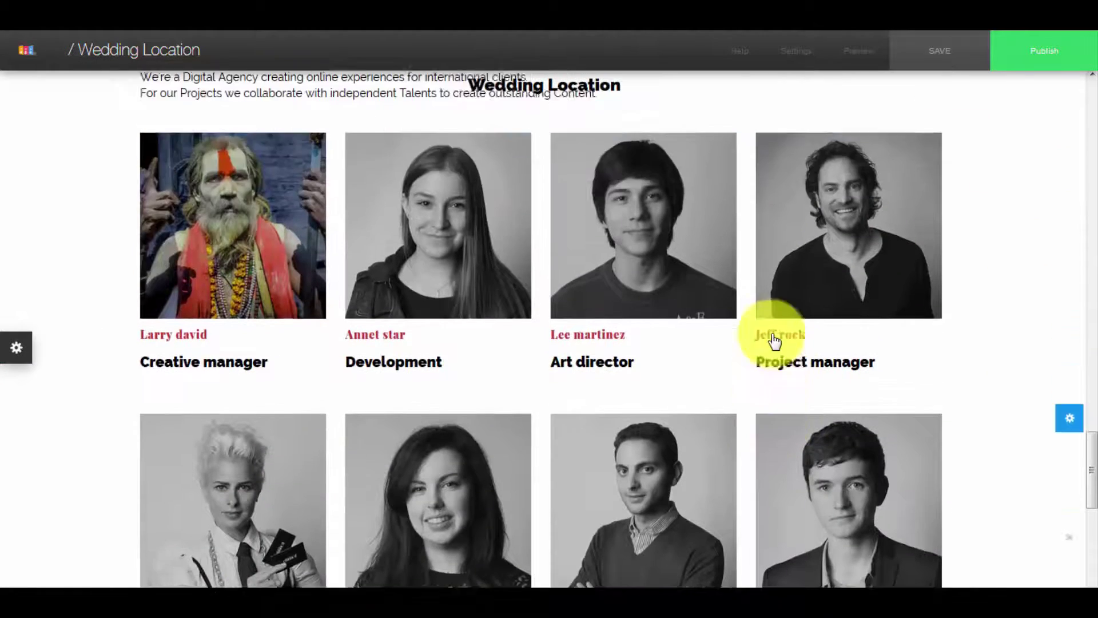
pyautogui.scroll(-10, 772, 341)
pyautogui.scroll(8, 750, 348)
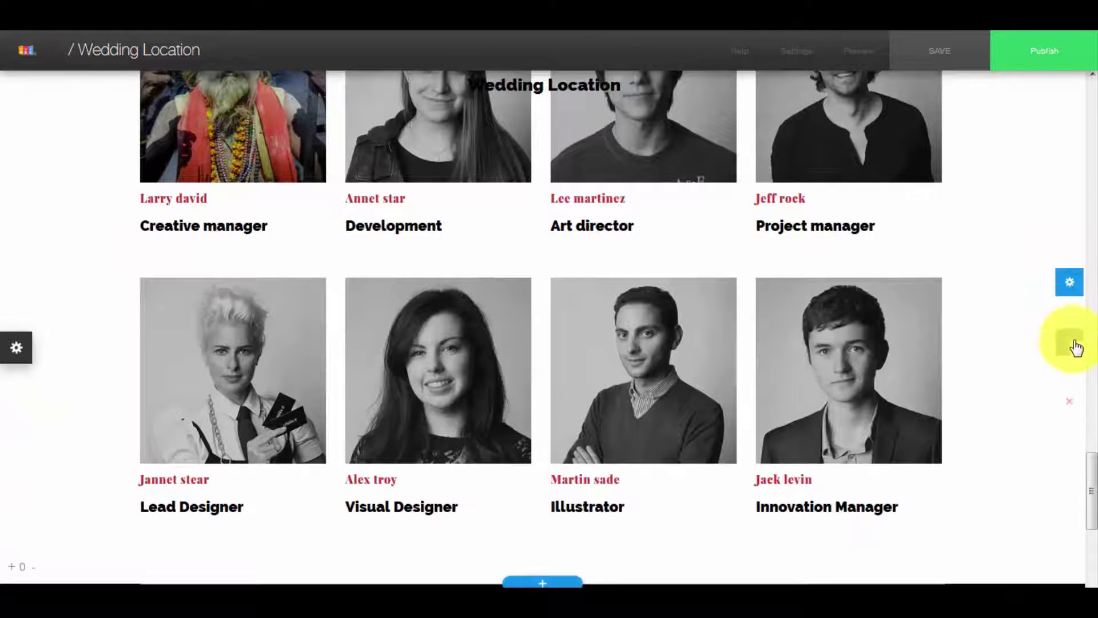
pyautogui.click(1070, 375)
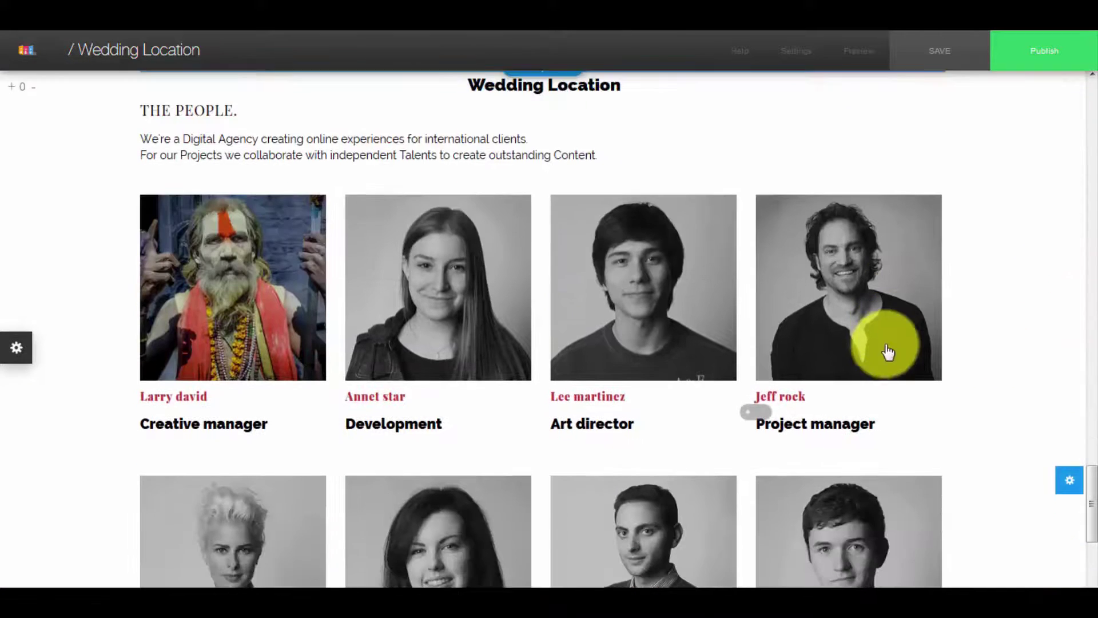
# Step: Move the Team section down below the contact section with the social icons, and back up to directly below the map
pyautogui.scroll(-5, 1073, 470)
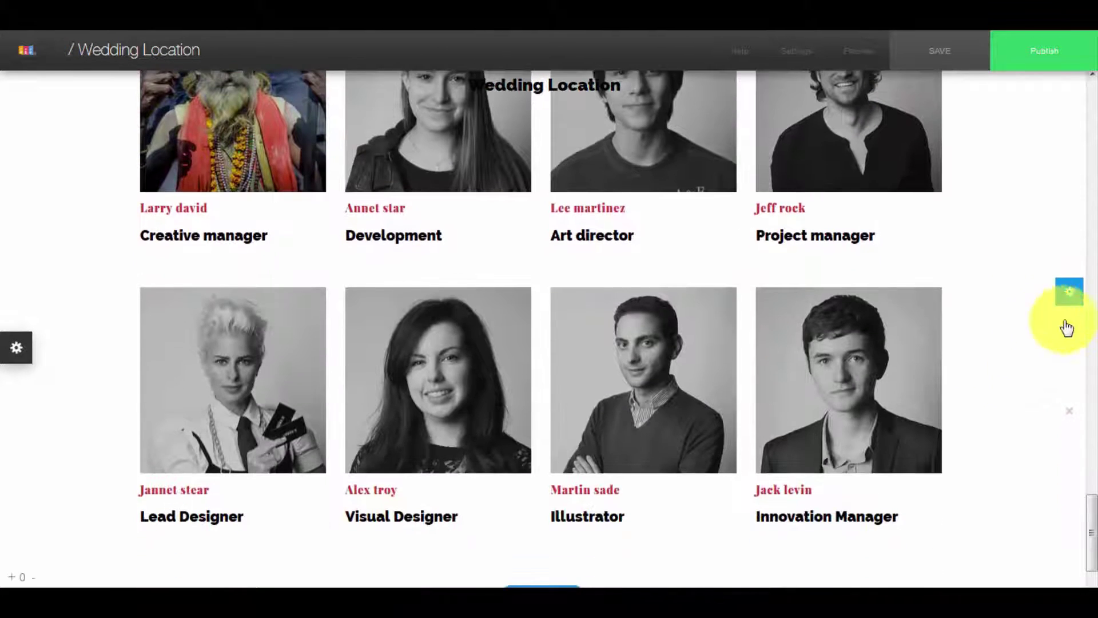
pyautogui.click(1072, 300)
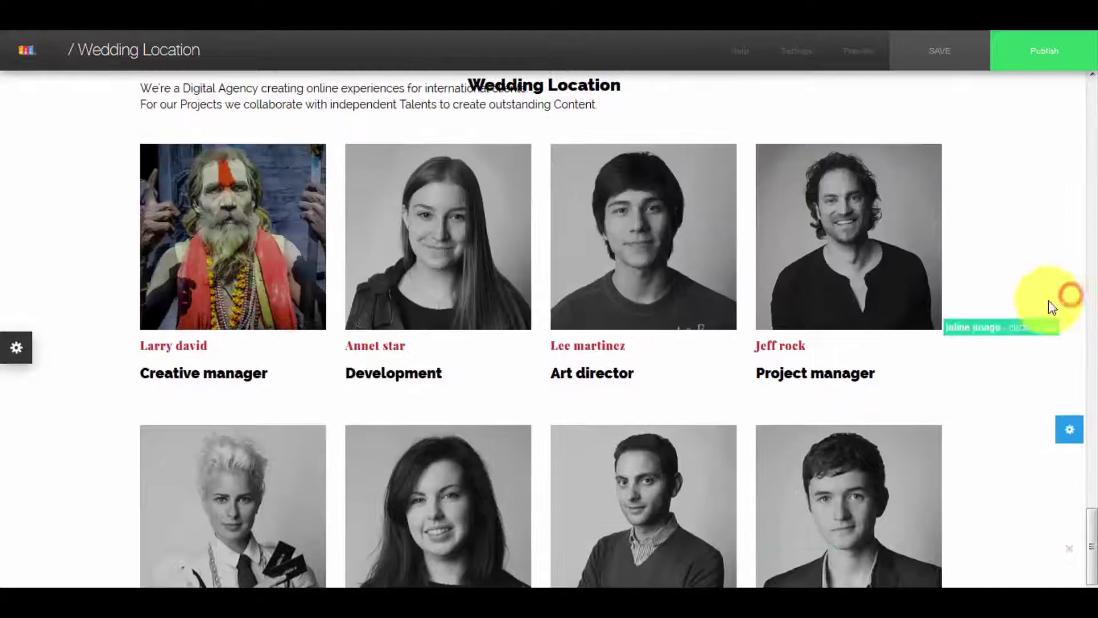
pyautogui.scroll(-4, 834, 380)
pyautogui.scroll(6, 628, 367)
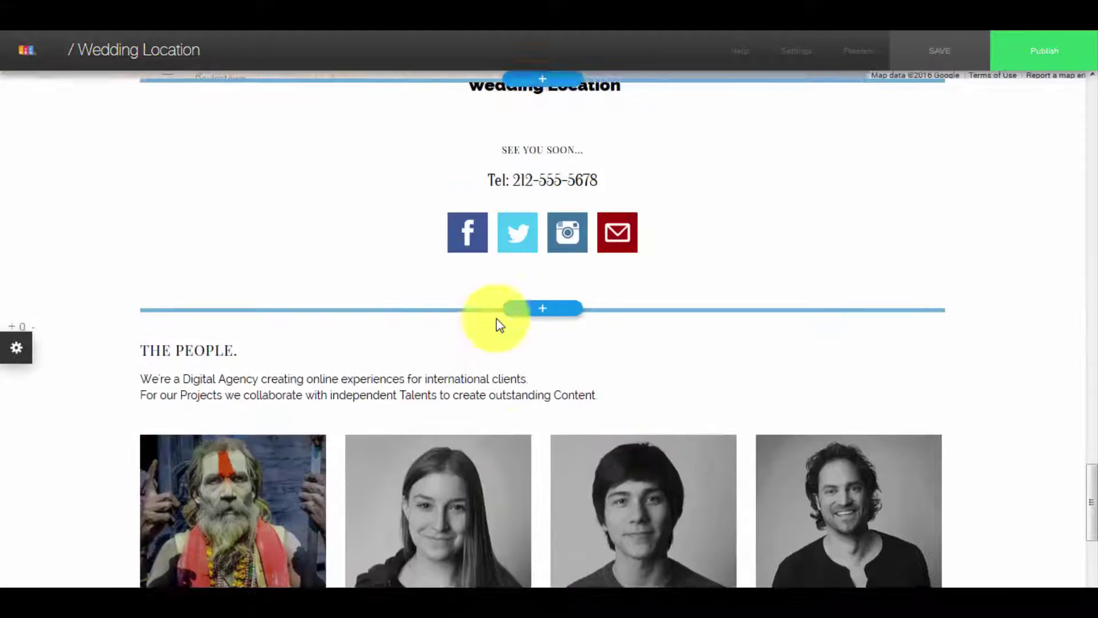
pyautogui.scroll(-2, 497, 321)
pyautogui.scroll(2, 701, 378)
pyautogui.scroll(-4, 981, 387)
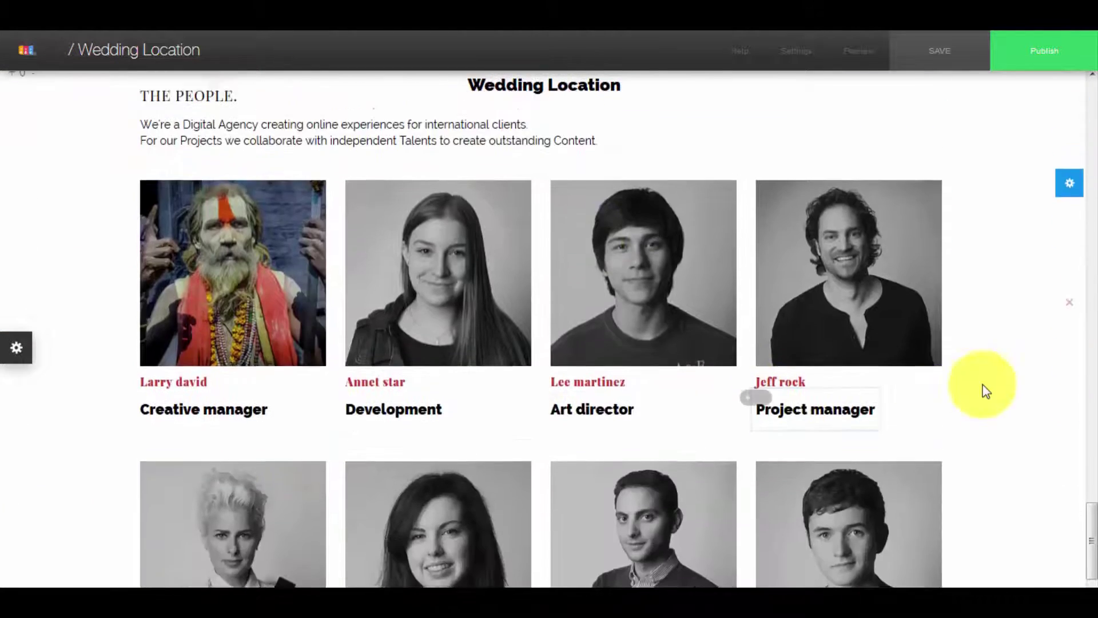
pyautogui.scroll(1, 980, 388)
pyautogui.scroll(6, 741, 318)
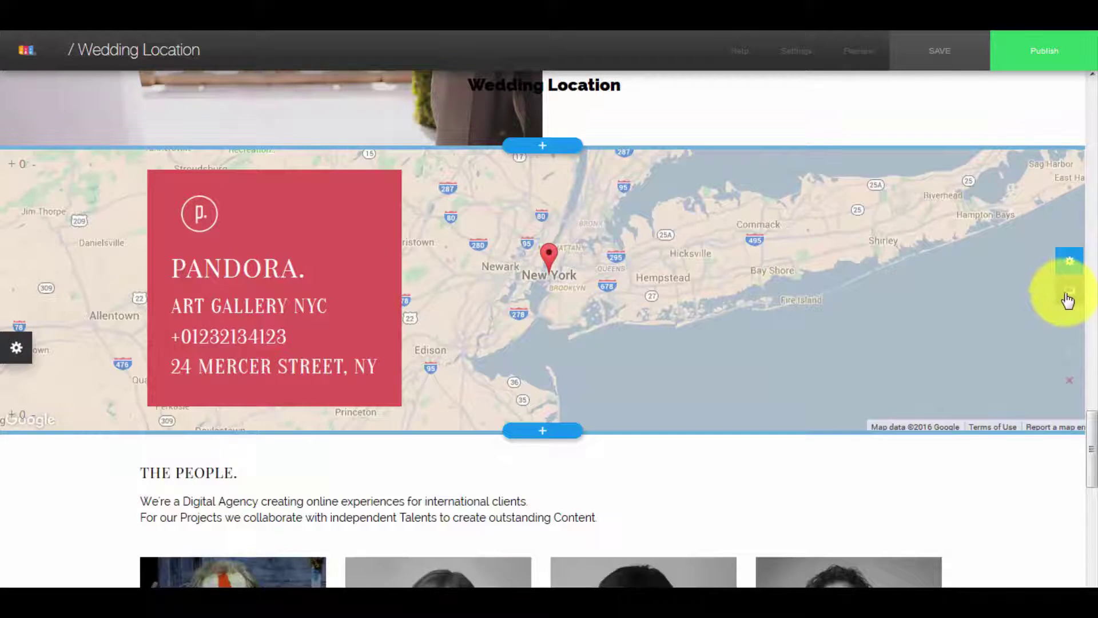
# Step: Save the site to the account under the name "Wedding craziness"
pyautogui.scroll(20, 812, 207)
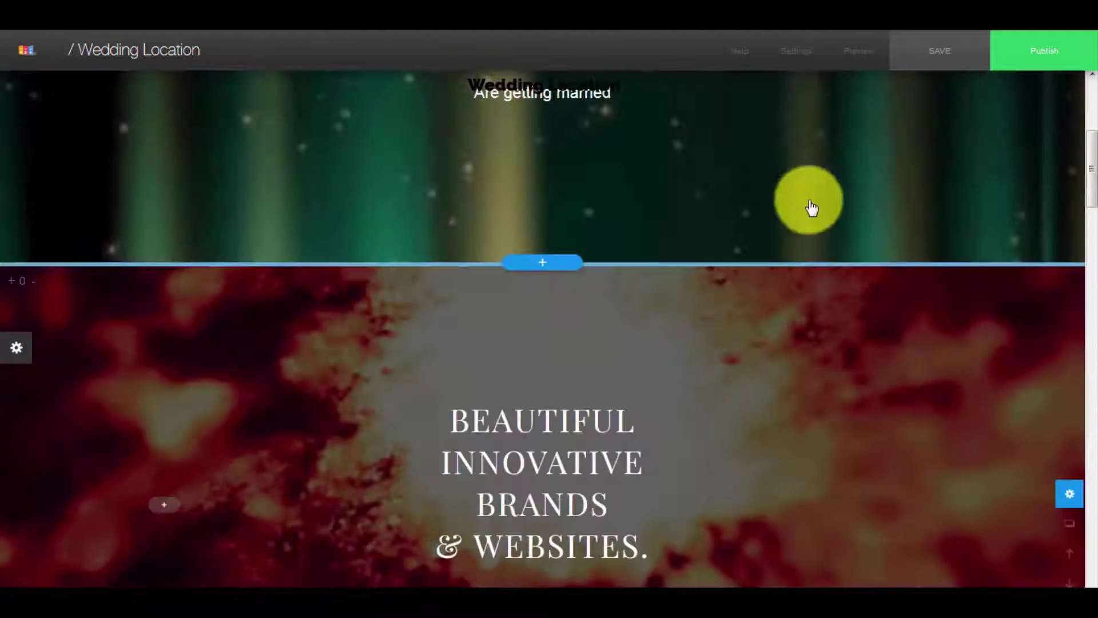
pyautogui.click(945, 59)
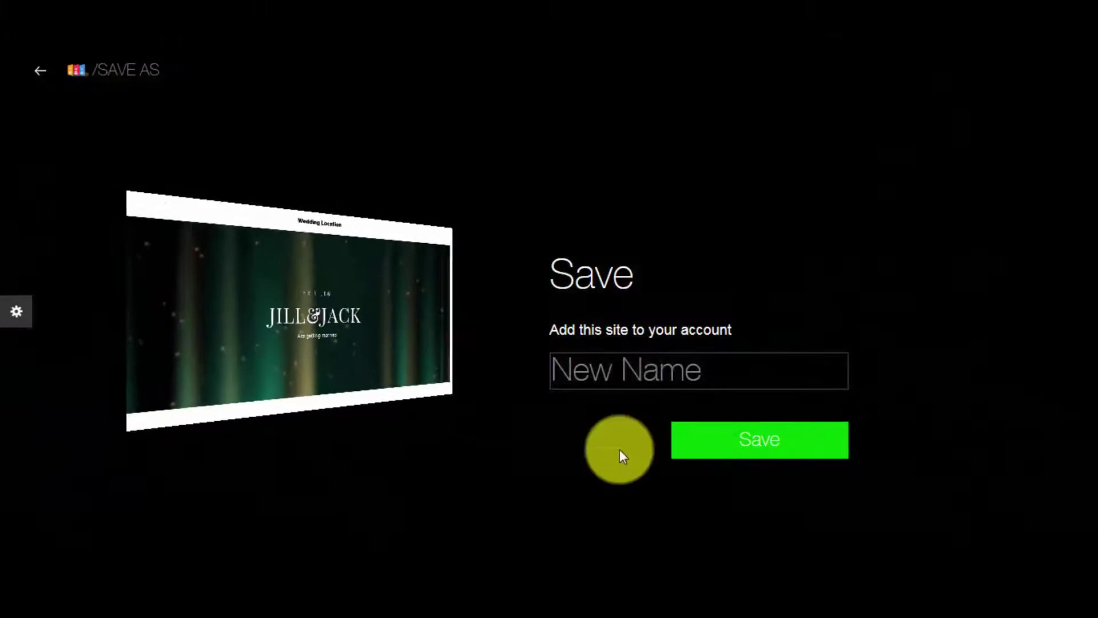
pyautogui.write('Wedding crazy')
pyautogui.press('BackSpace')
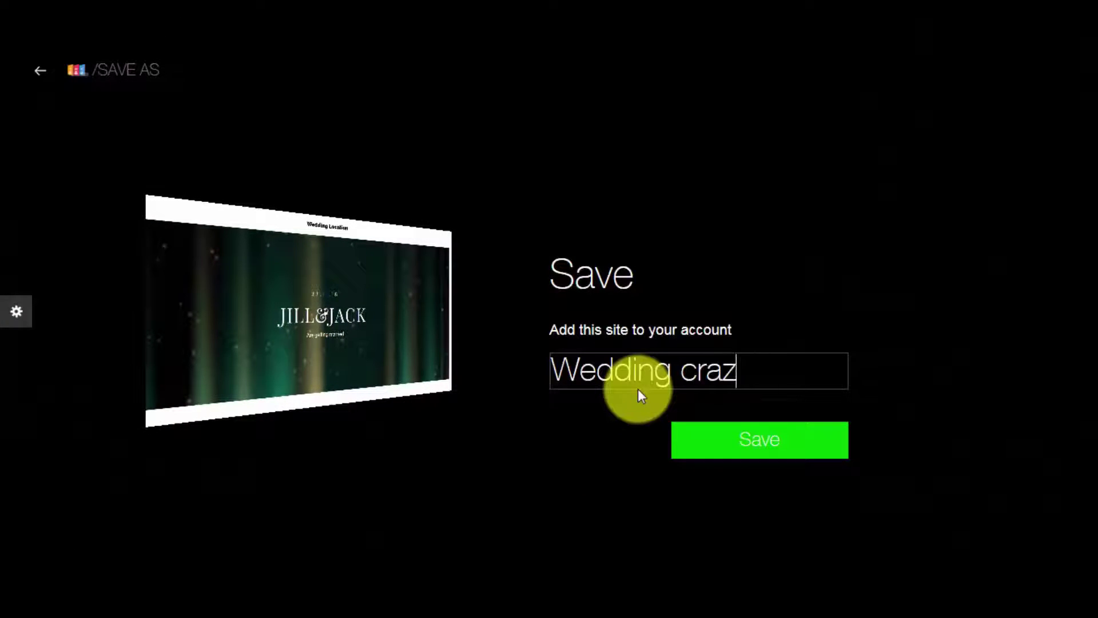
pyautogui.write('iness')
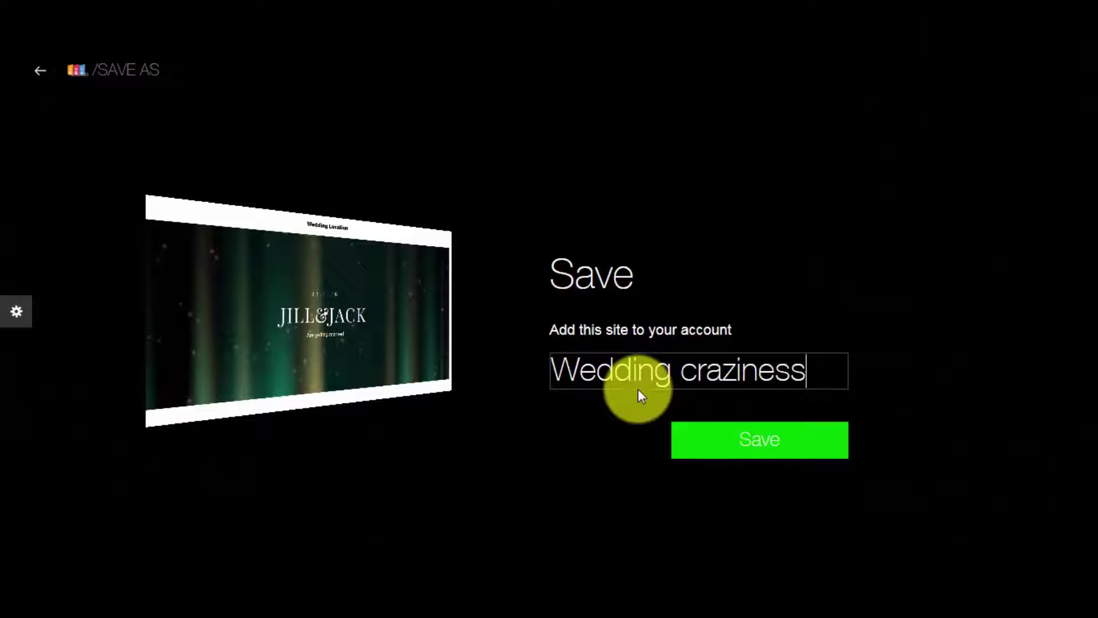
pyautogui.click(753, 448)
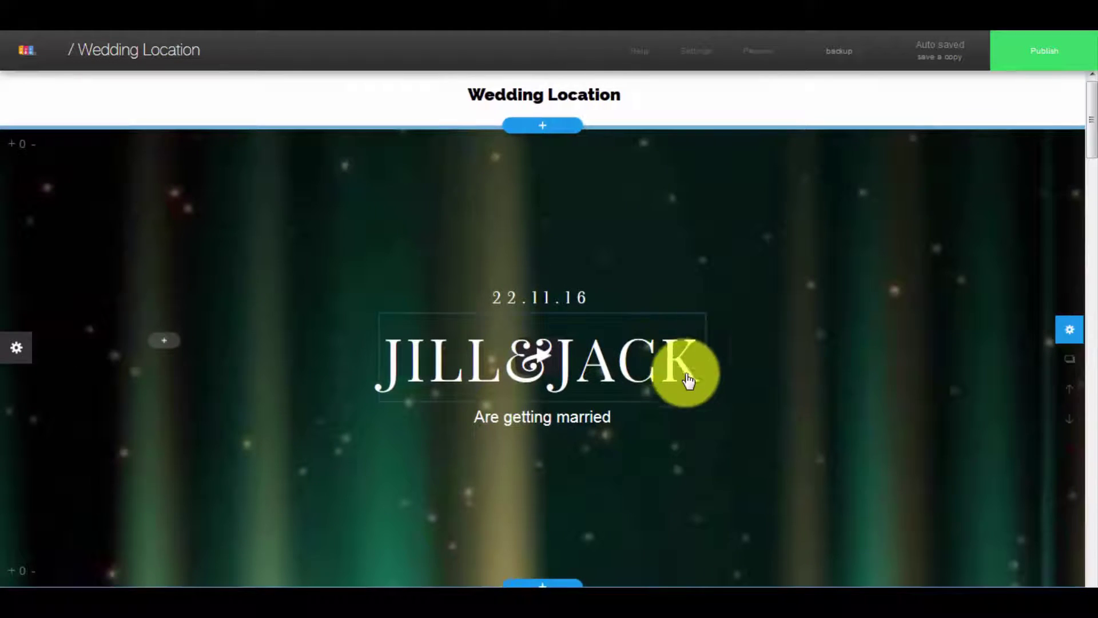
# Step: Start publishing with a new domain, request jackandjillwedding2016.com as far as the payment form, and return to the editor without paying
pyautogui.click(1031, 70)
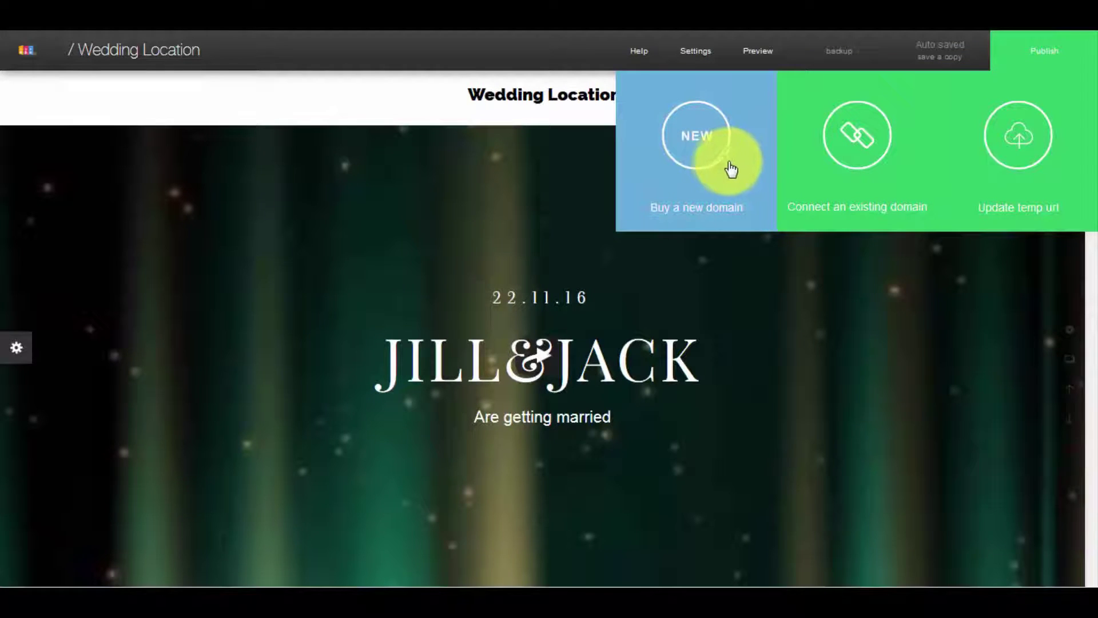
pyautogui.click(701, 160)
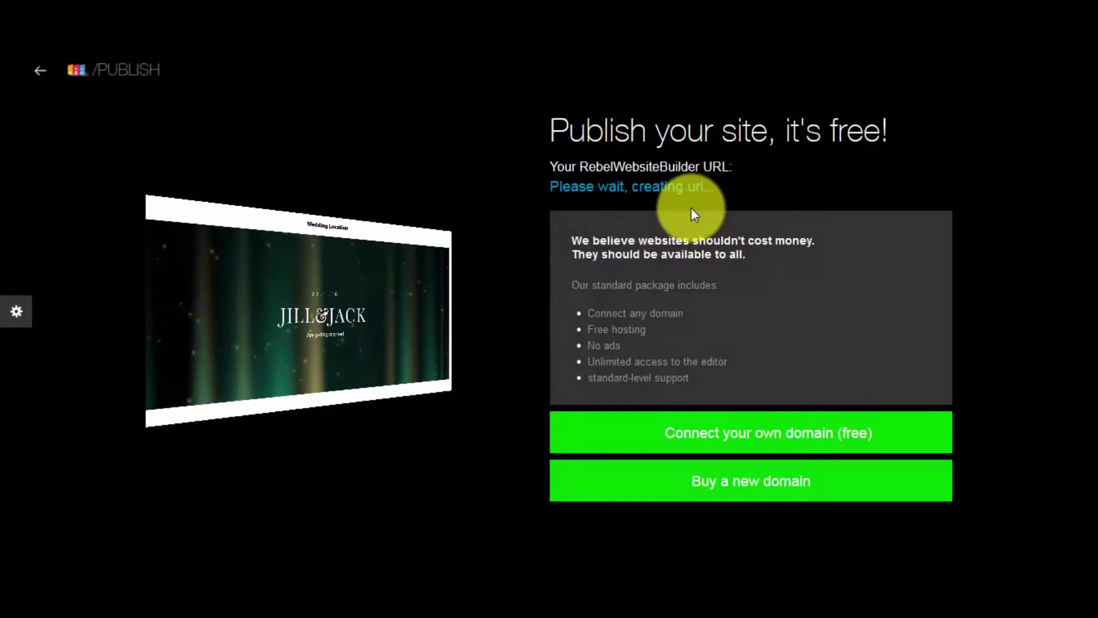
pyautogui.click(714, 493)
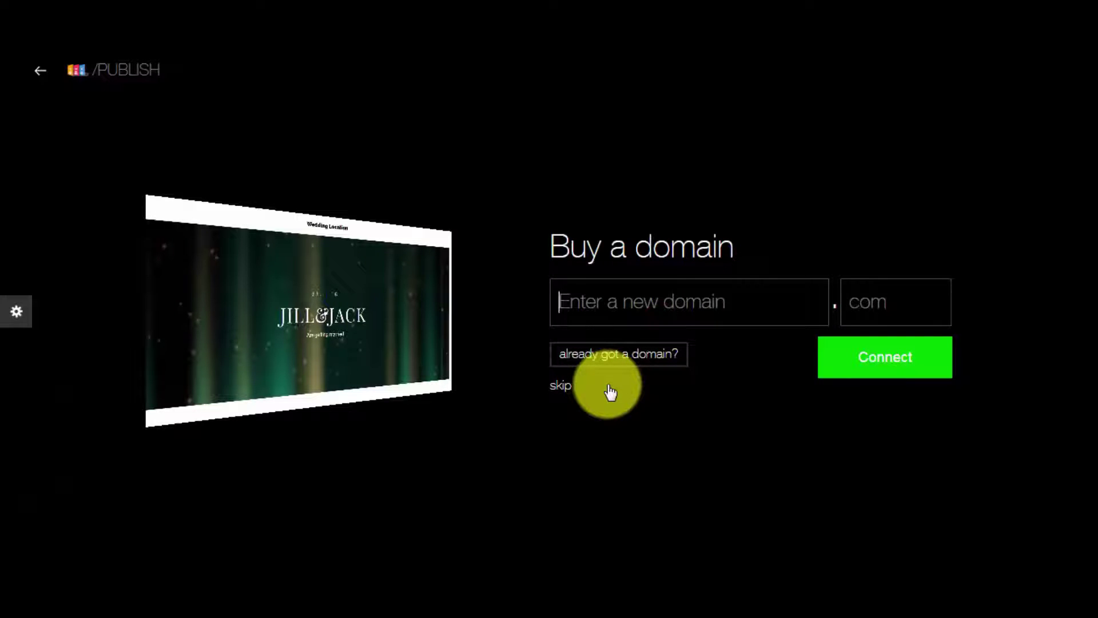
pyautogui.write('jackandjillwedding')
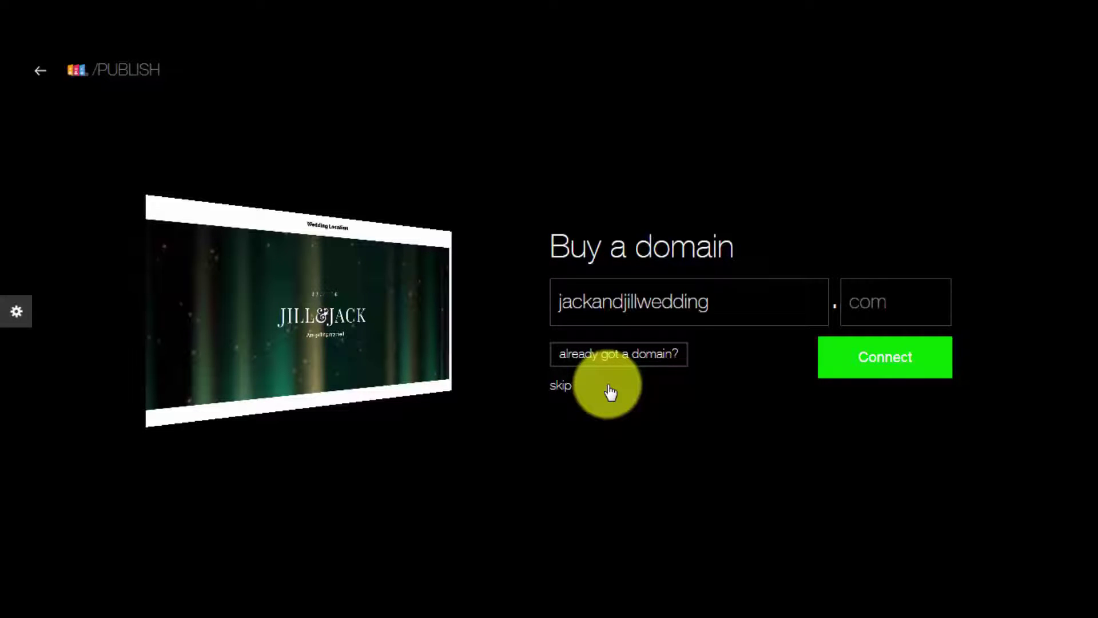
pyautogui.write('2016')
pyautogui.click(866, 306)
pyautogui.write('com')
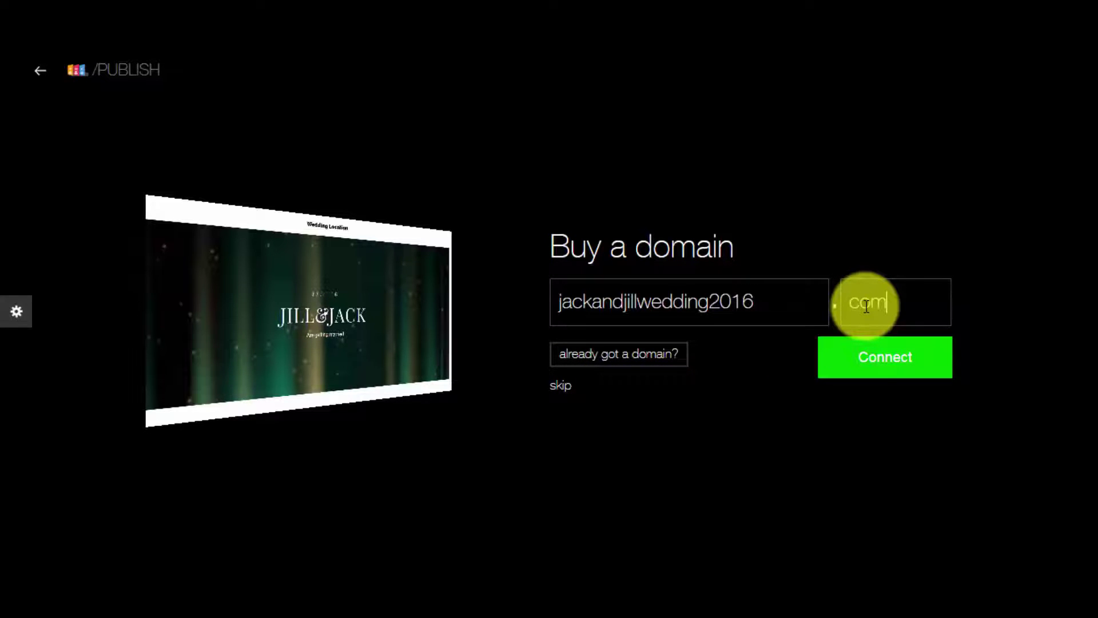
pyautogui.click(853, 367)
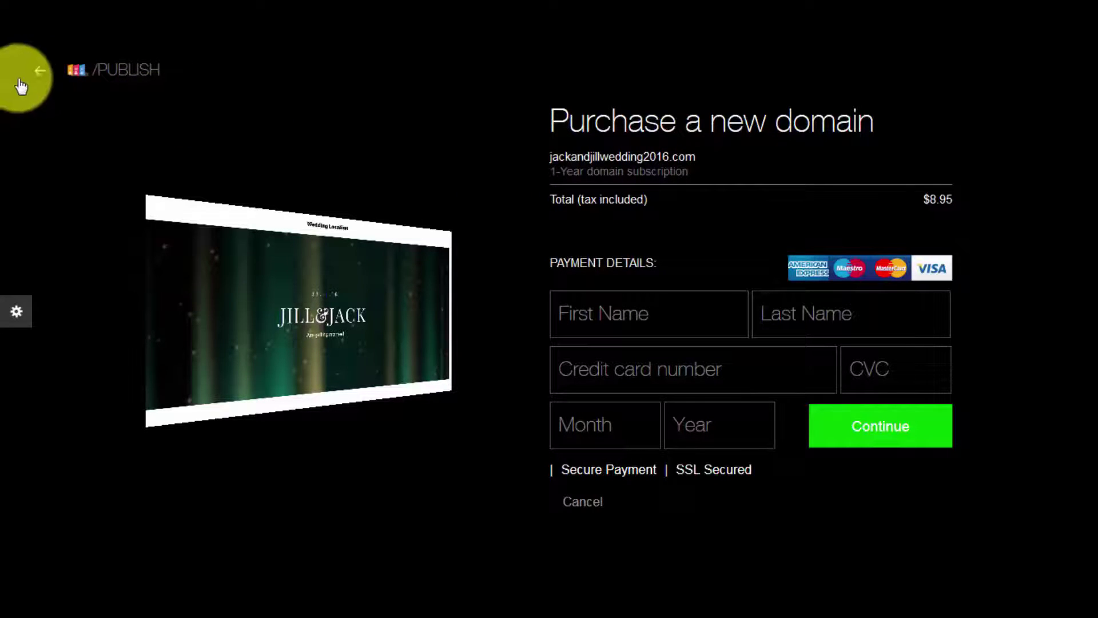
pyautogui.click(42, 80)
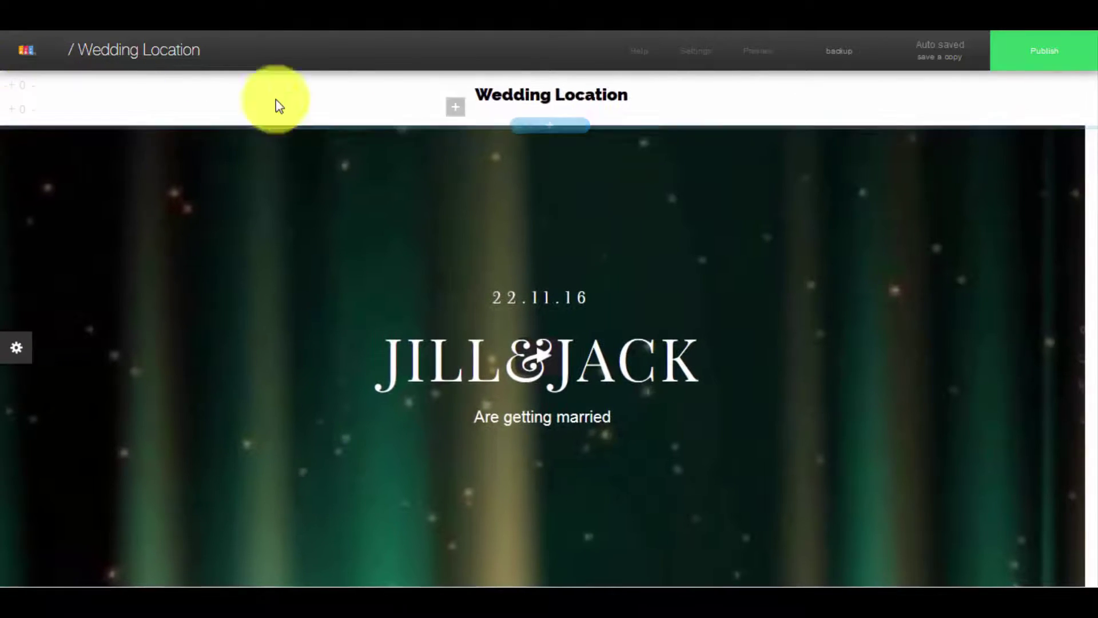
# Step: Publish the live site, enter jackandjillwedding.com as an existing domain to connect, and leave the form without connecting it
pyautogui.moveTo(1054, 54)
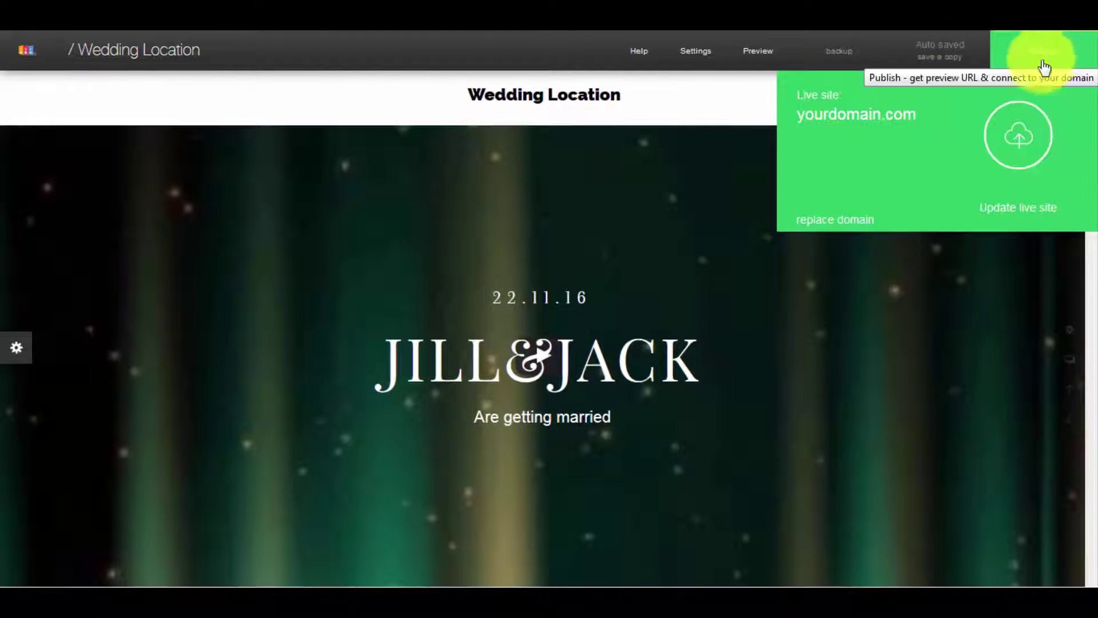
pyautogui.click(966, 137)
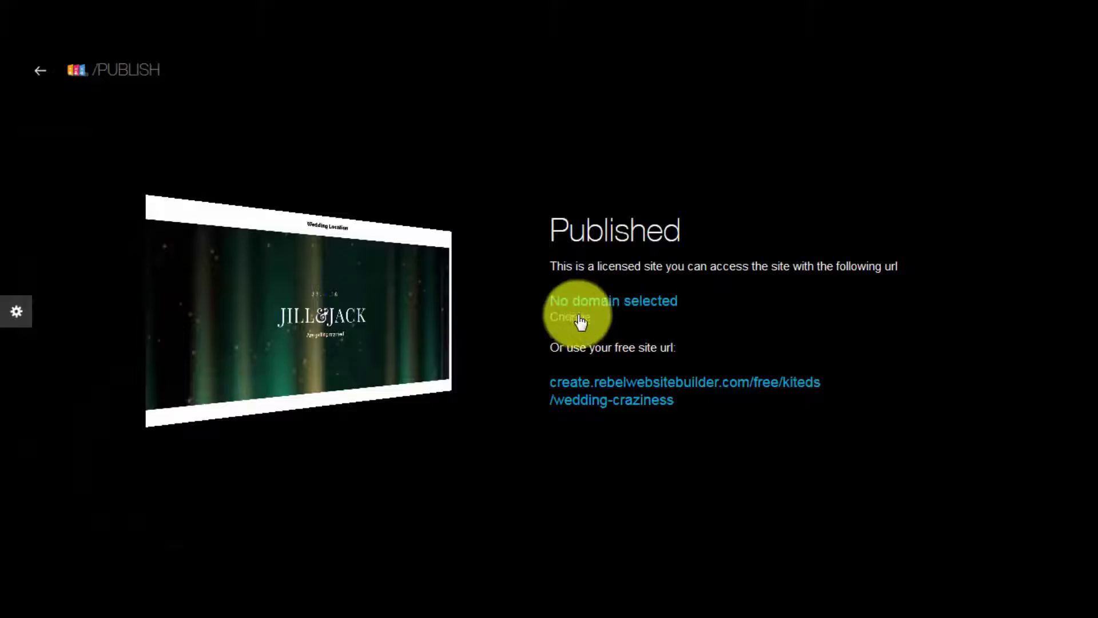
pyautogui.click(571, 319)
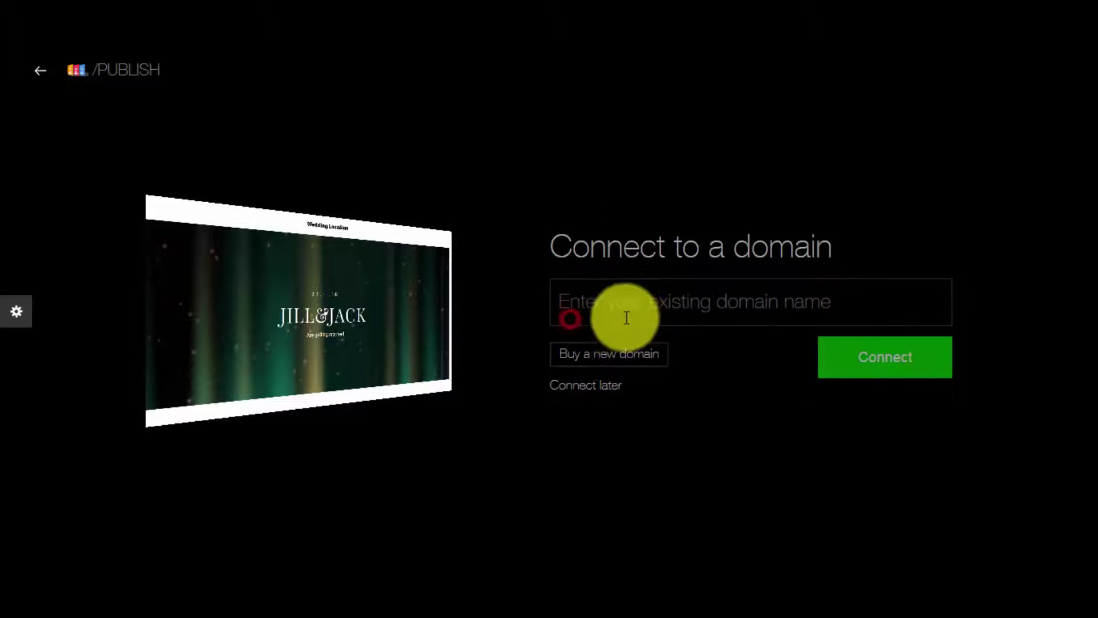
pyautogui.click(664, 308)
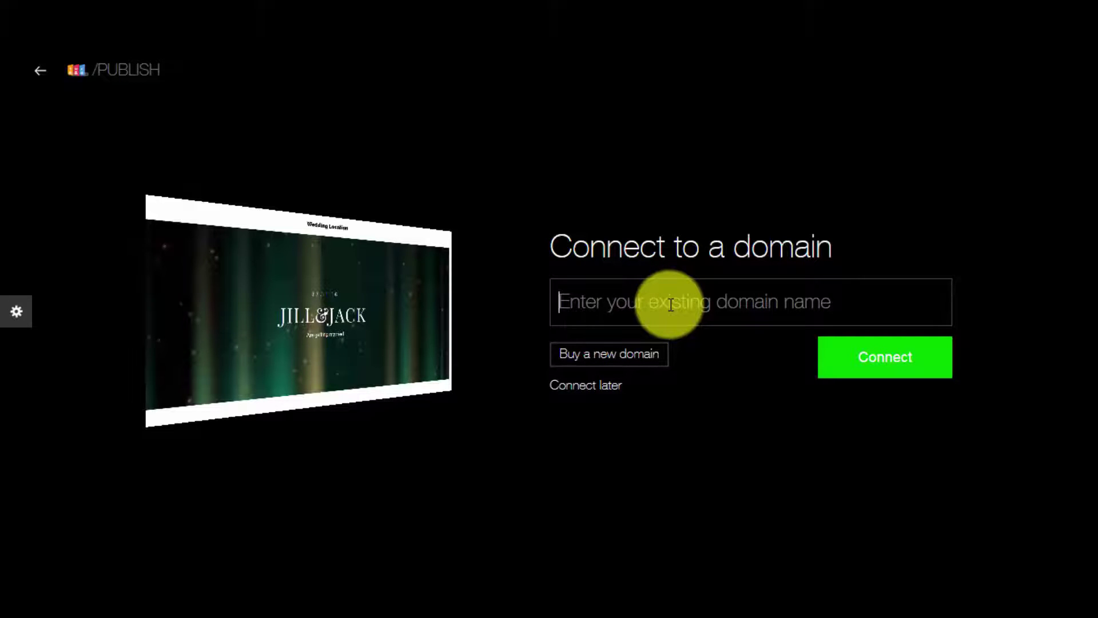
pyautogui.write('jackandjillwedding.com')
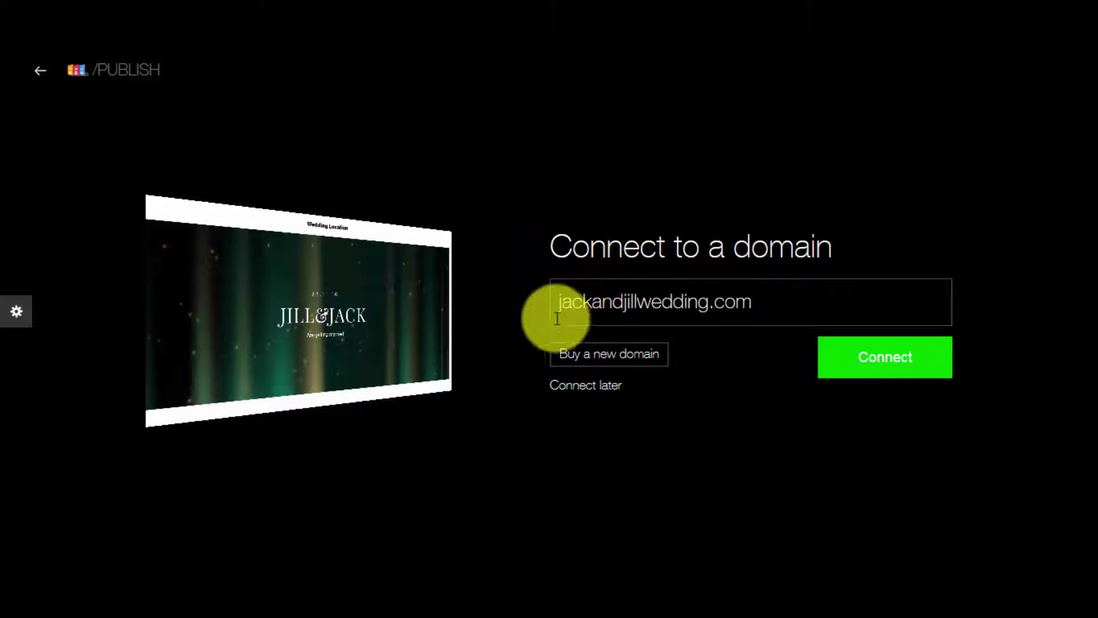
pyautogui.click(39, 69)
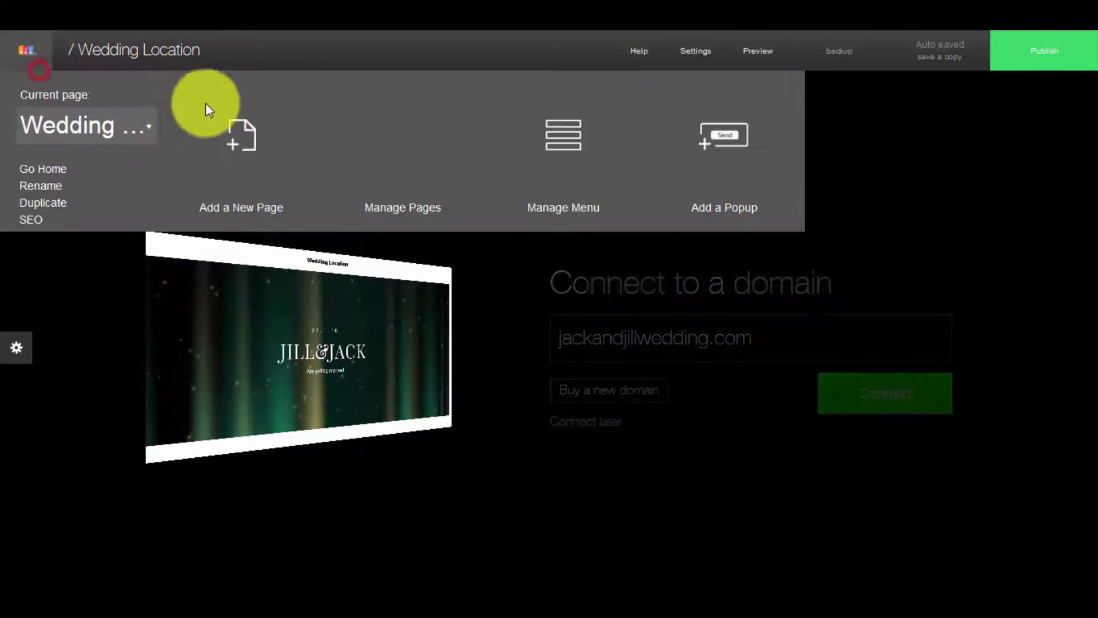
# Step: Update the live site and copy its free site URL ending in wedding-craziness
pyautogui.moveTo(1025, 57)
pyautogui.click(1030, 166)
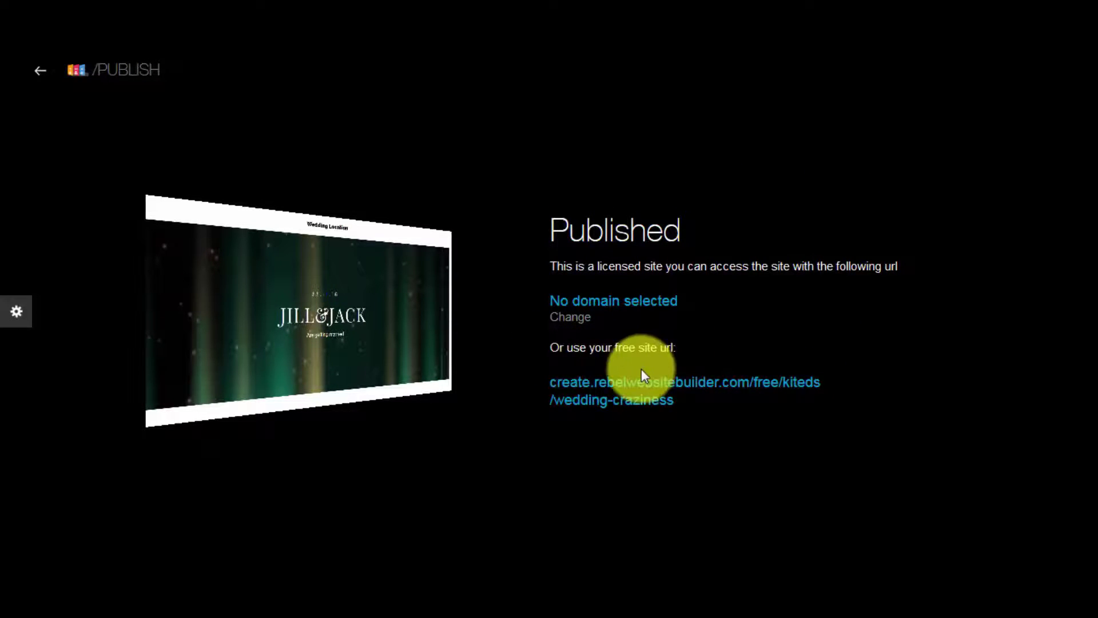
pyautogui.moveTo(680, 404); pyautogui.dragTo(554, 394)
pyautogui.hotkey('ctrl', 'c')
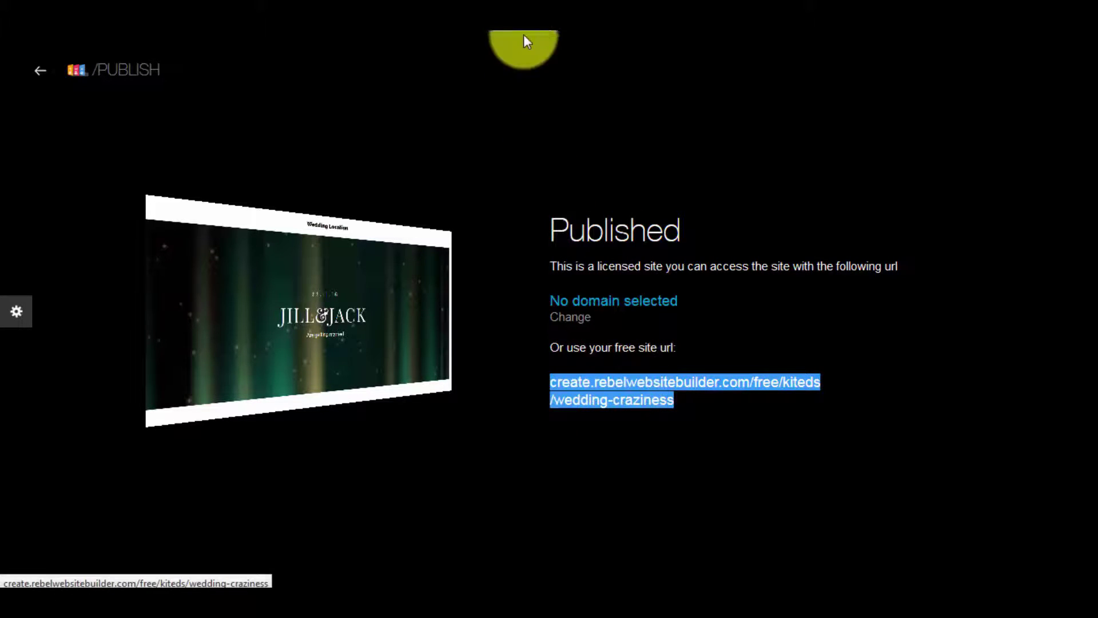
# Step: Open the copied site URL in a new browser tab and look through the published page down to the fairy tale quote
pyautogui.click(524, 35)
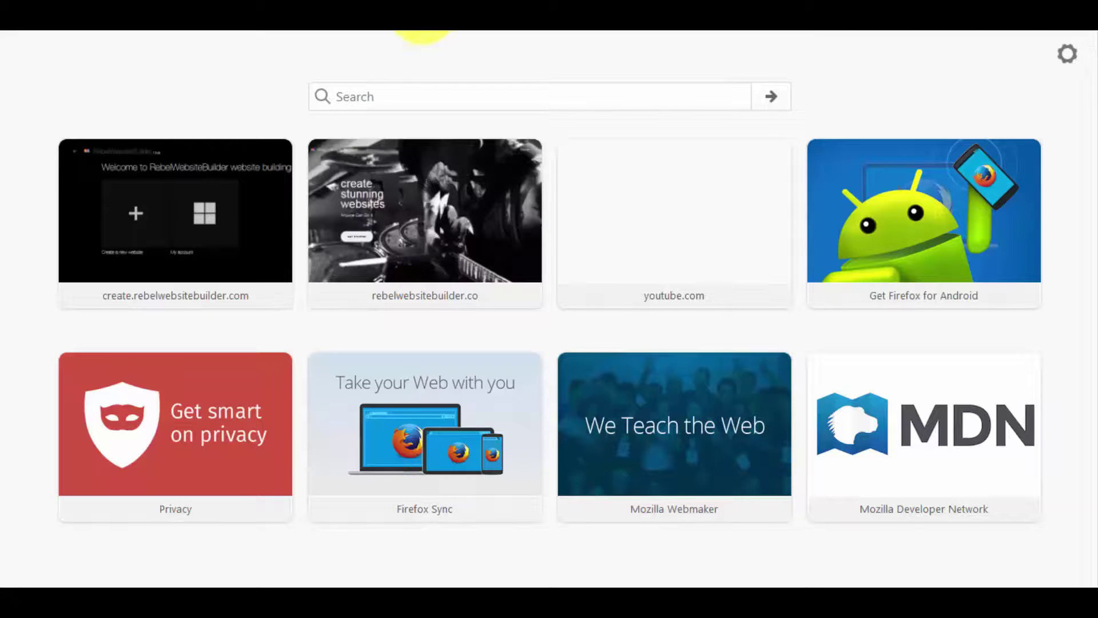
pyautogui.hotkey('ctrl', 'v')
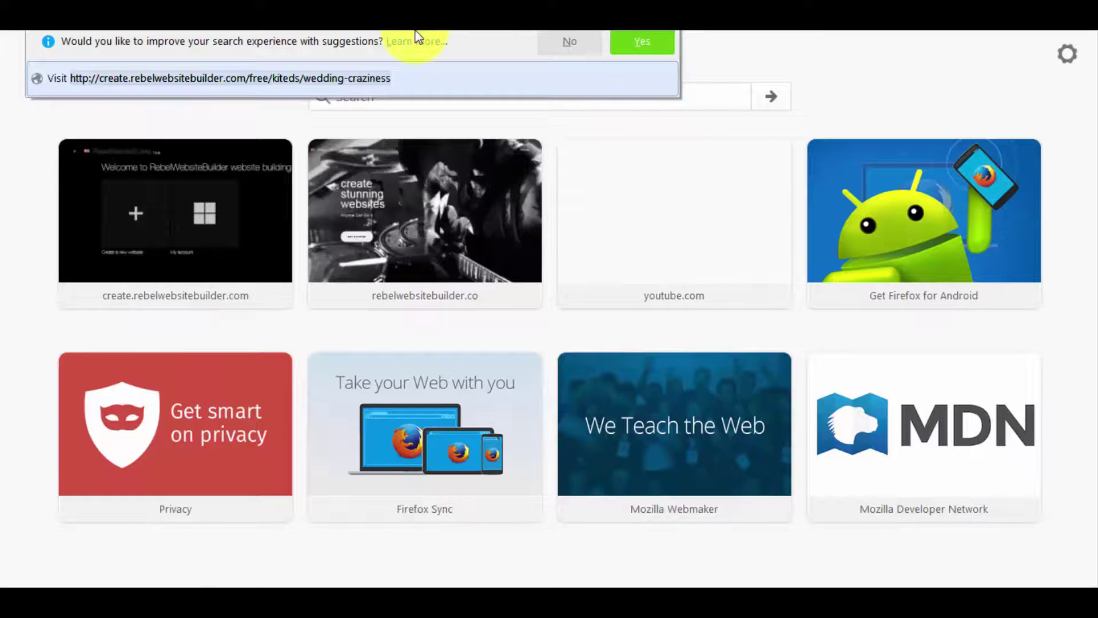
pyautogui.press('Return')
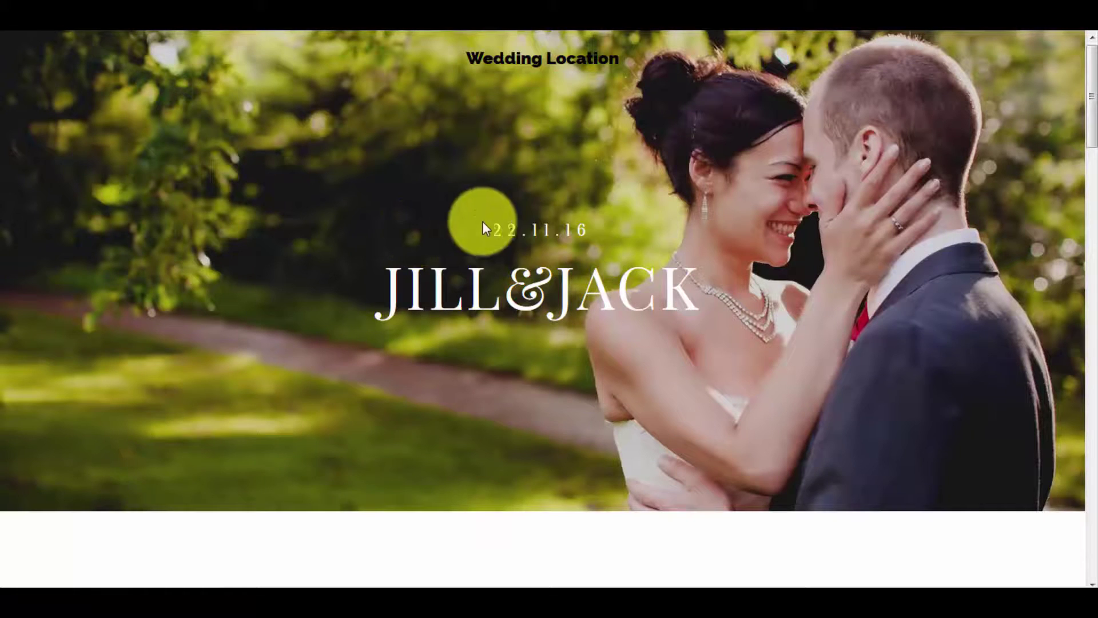
pyautogui.scroll(-1, 475, 220)
pyautogui.scroll(-1, 472, 219)
pyautogui.scroll(2, 468, 200)
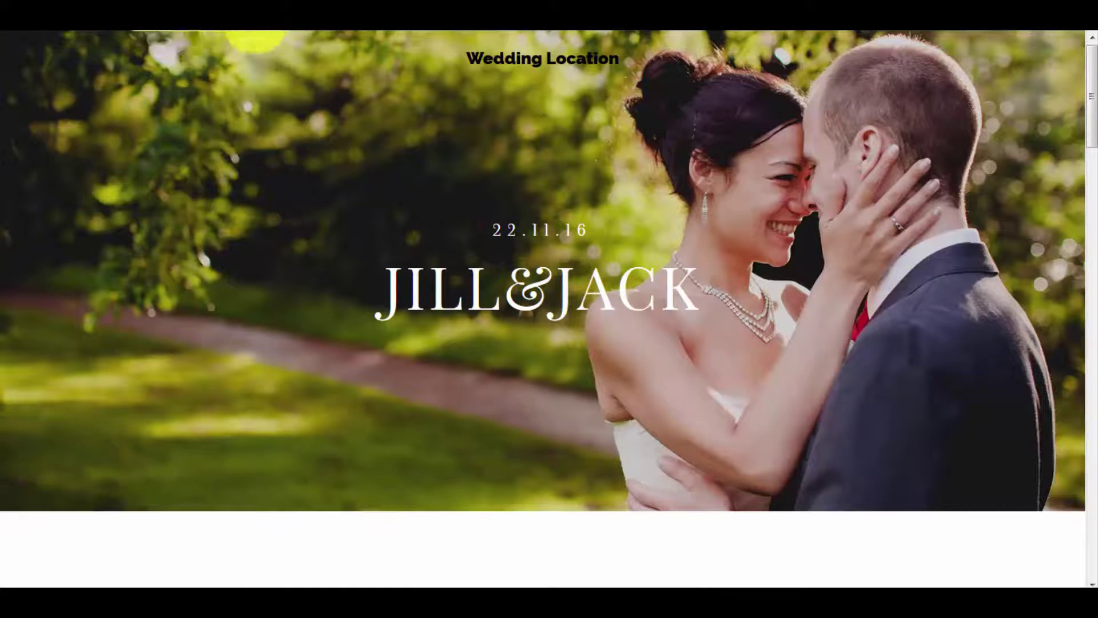
pyautogui.scroll(-9, 433, 177)
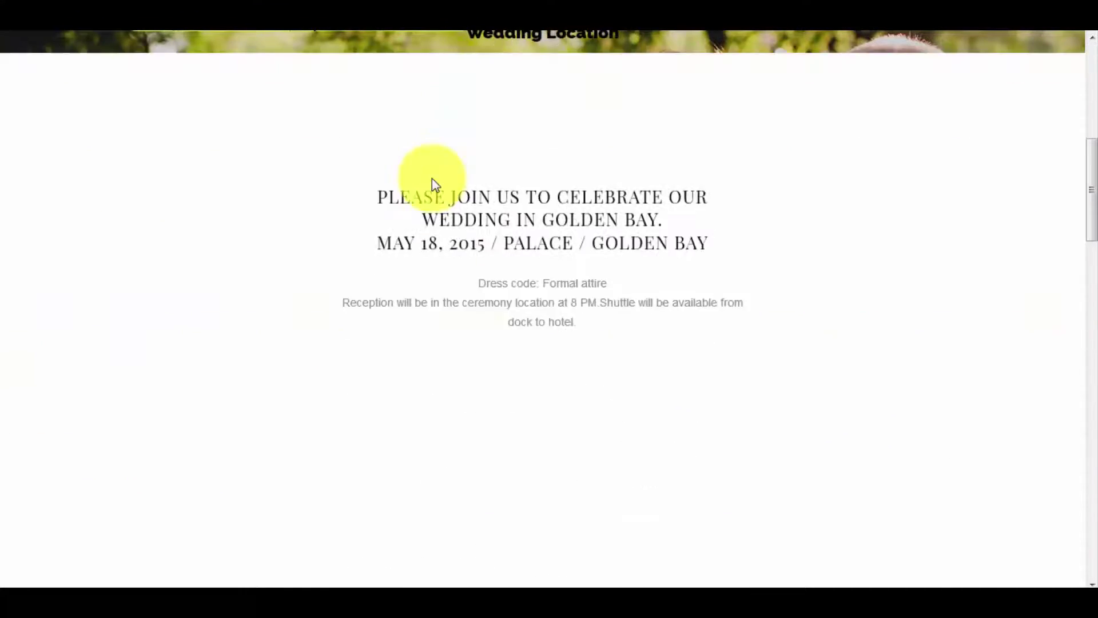
pyautogui.scroll(-15, 434, 178)
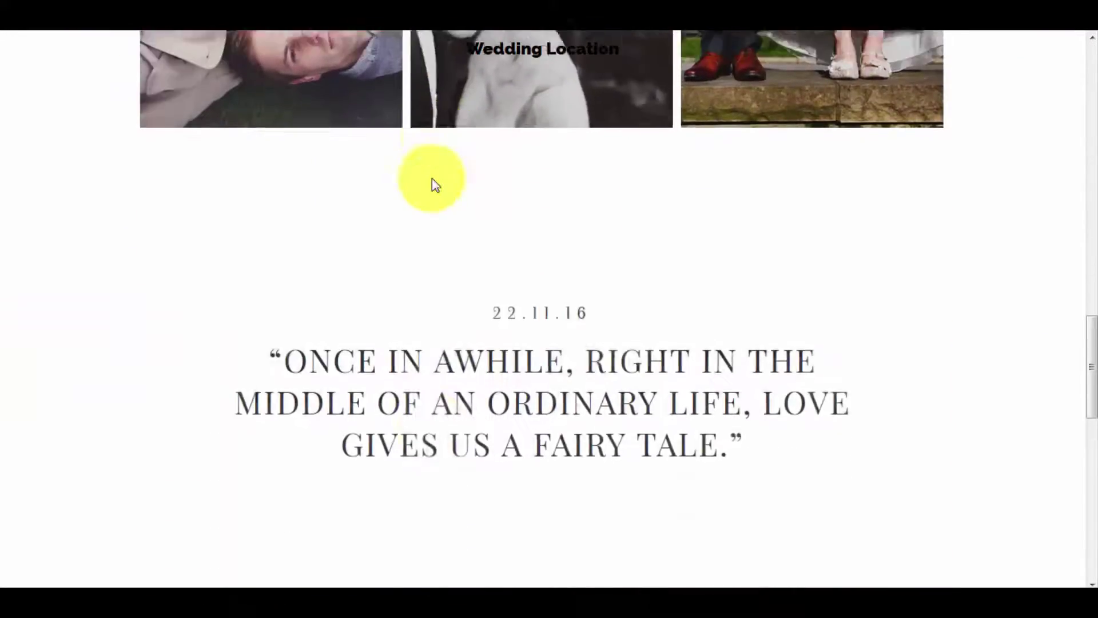
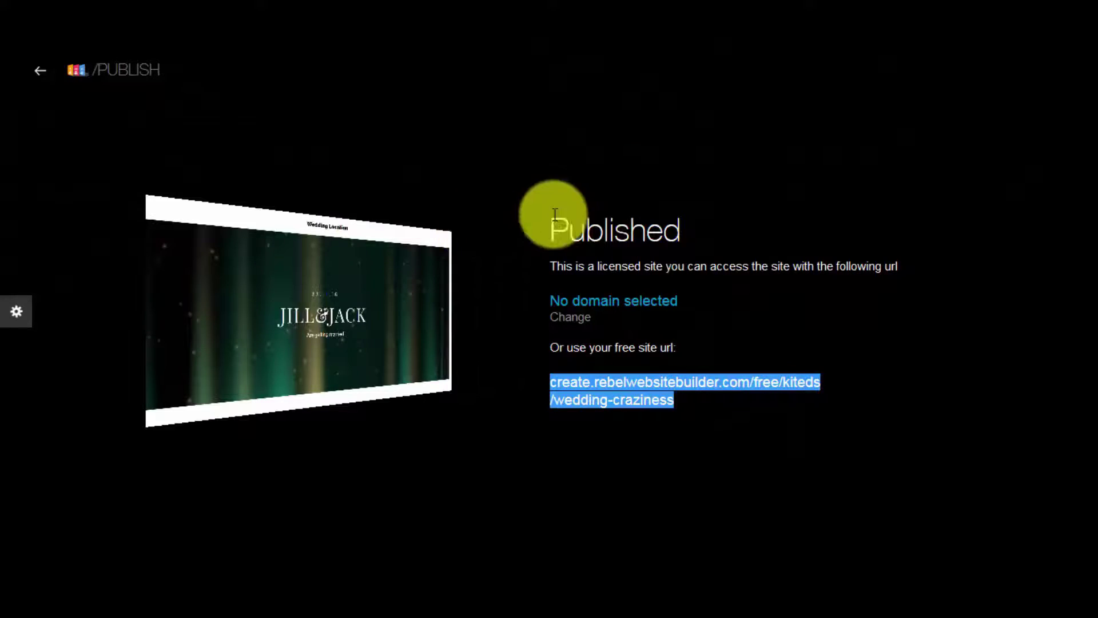
# Step: Return from the publish screen to the Wedding Location page editor and view the page again
pyautogui.click(41, 74)
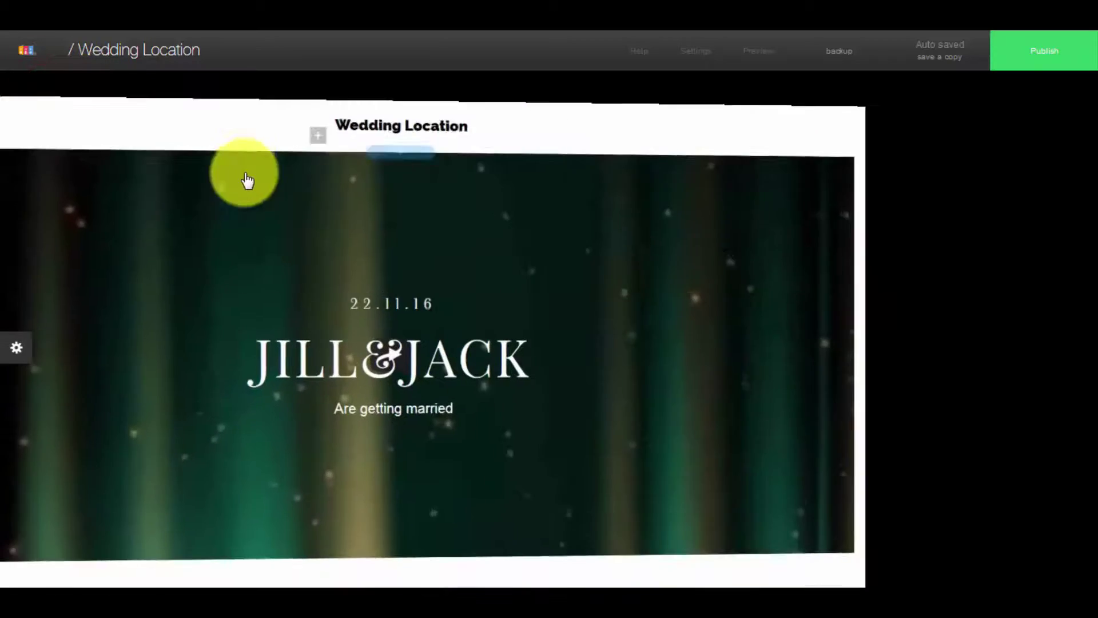
pyautogui.scroll(-8, 564, 278)
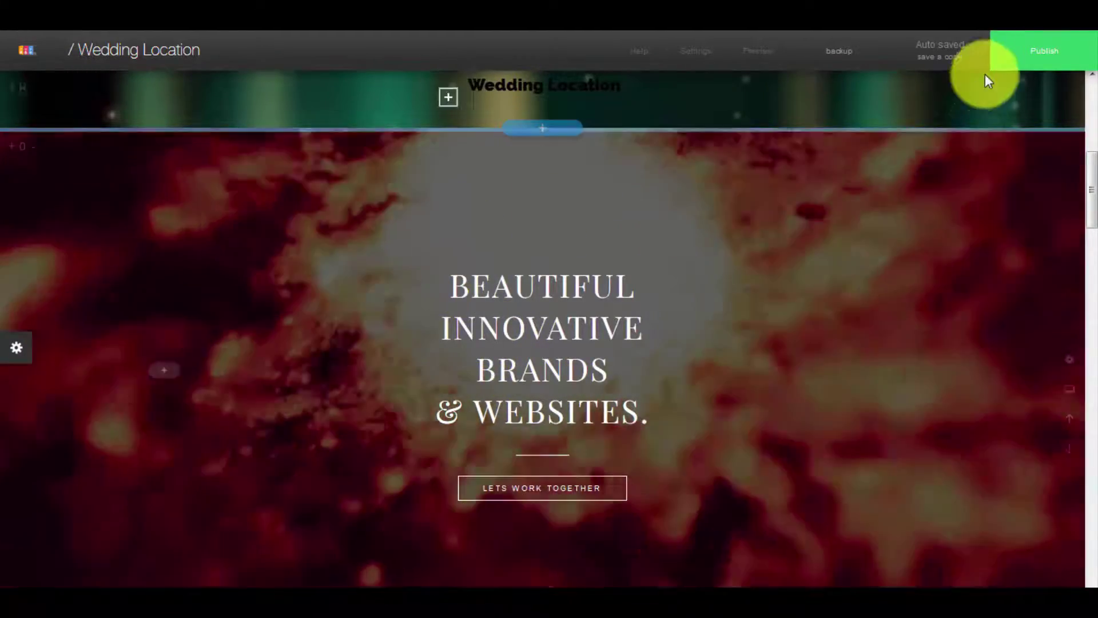
pyautogui.moveTo(1039, 54)
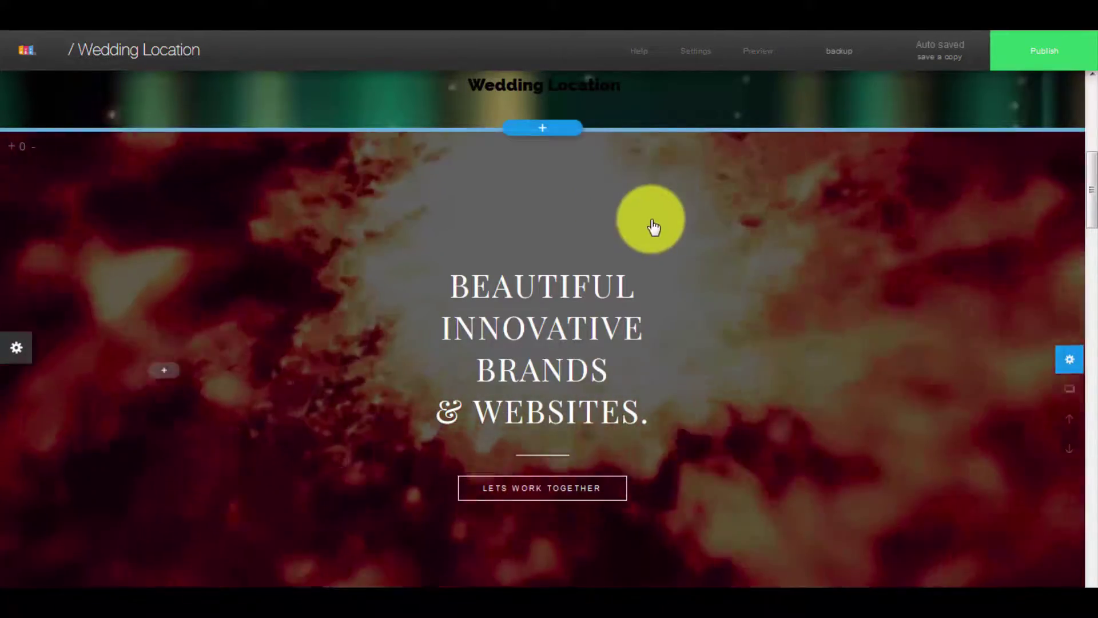
# Step: Save a copy of the site as "Wedding craziness 2" and go to the My Websites overview
pyautogui.scroll(8, 629, 240)
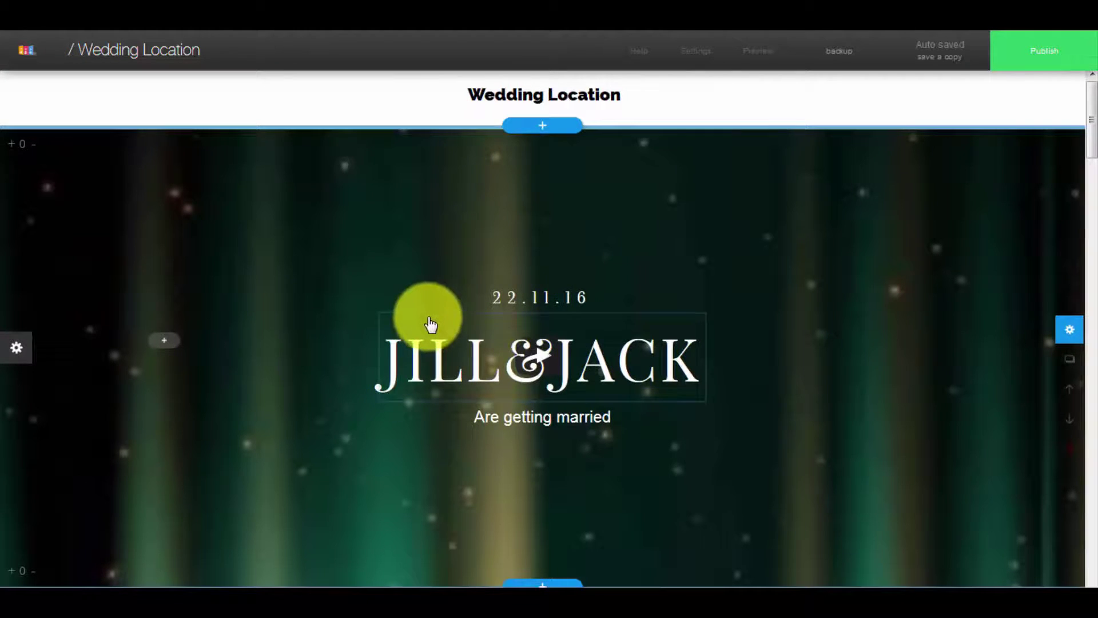
pyautogui.scroll(-8, 892, 74)
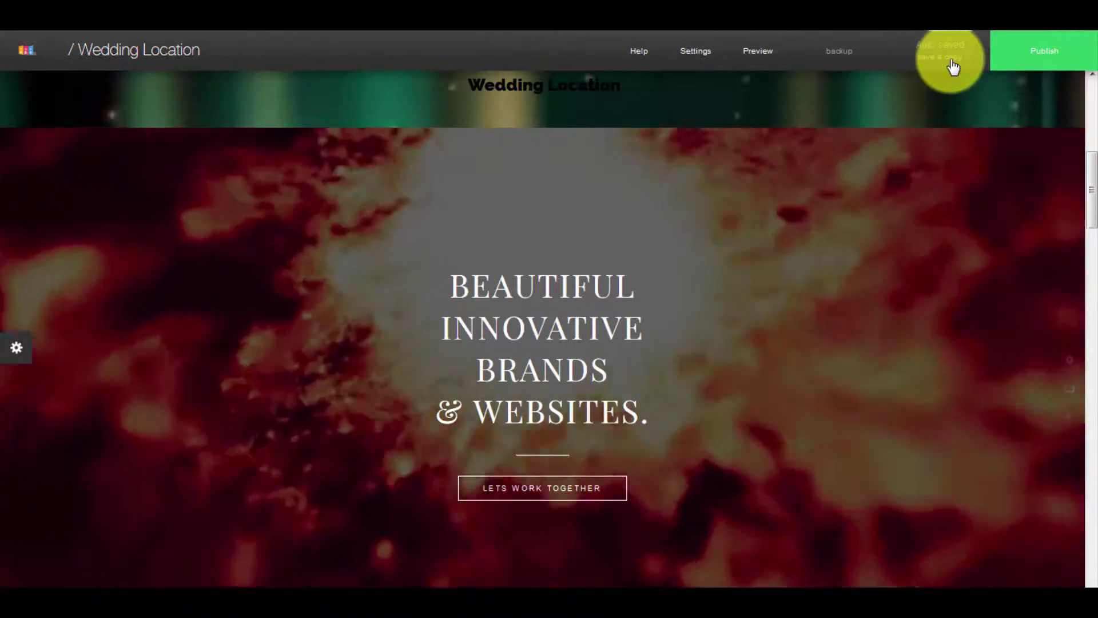
pyautogui.click(952, 67)
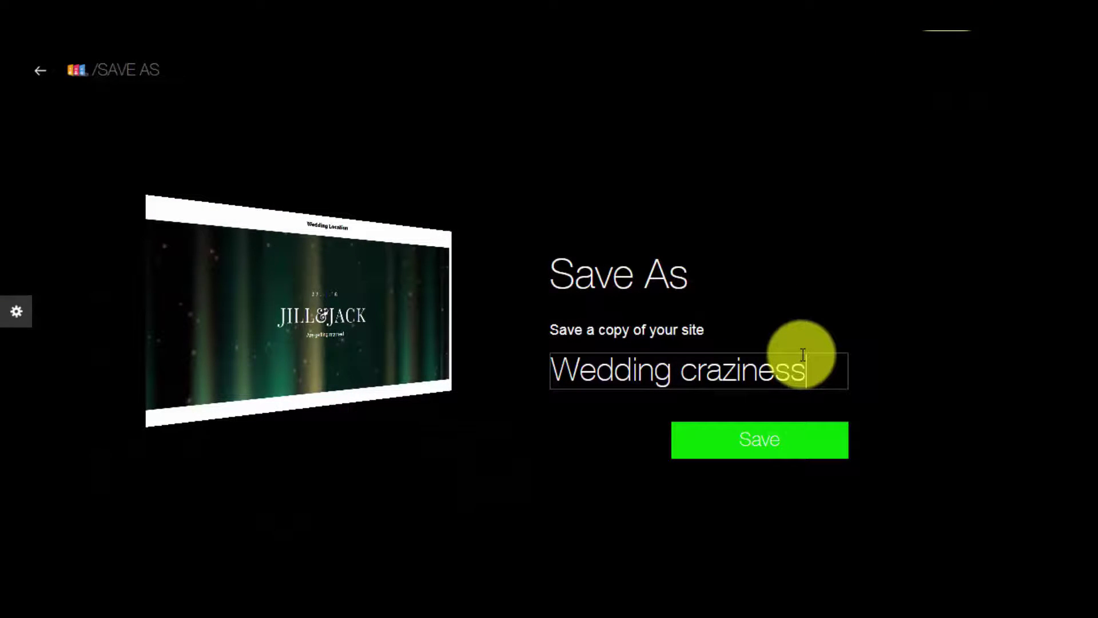
pyautogui.write('2')
pyautogui.click(785, 442)
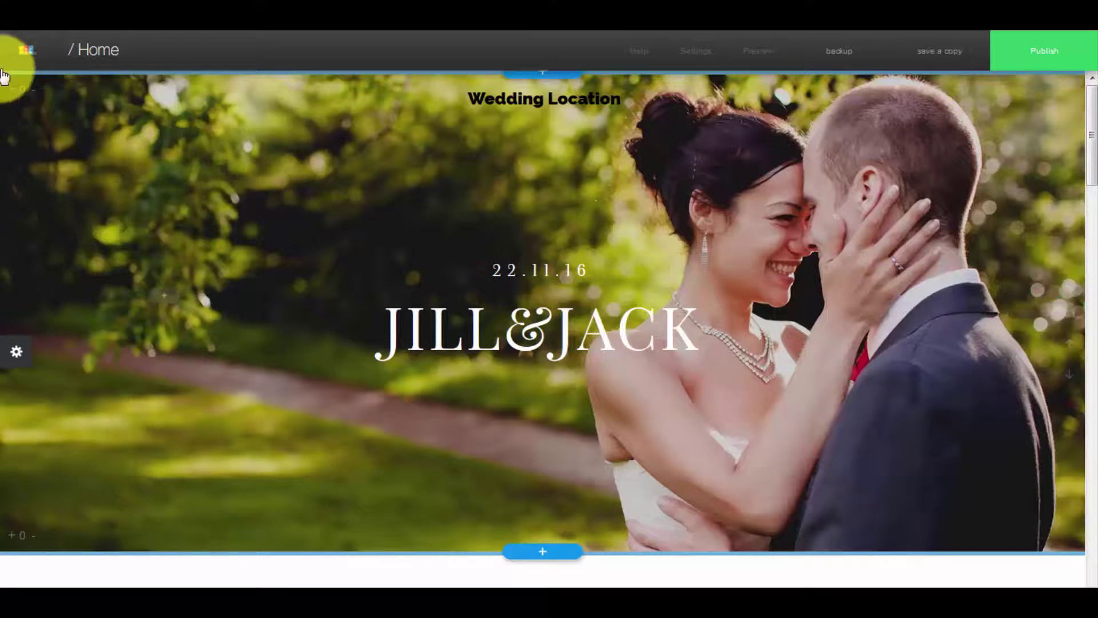
pyautogui.click(22, 52)
pyautogui.click(246, 155)
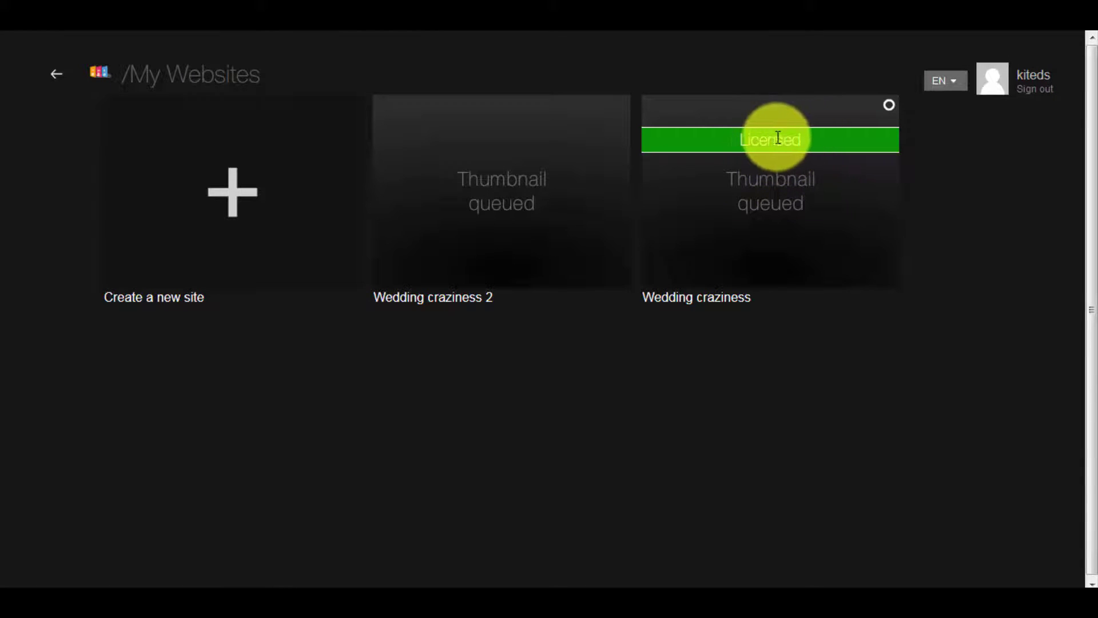
# Step: Switch to the browser tab with the published wedding site and look through the page down past the About section
pyautogui.click(315, 12)
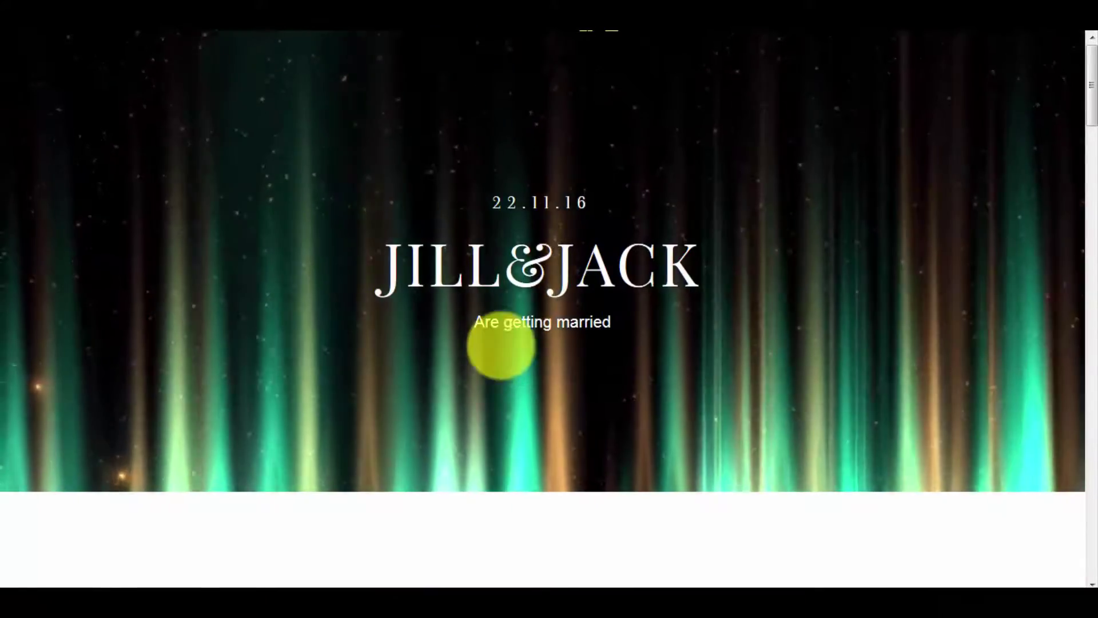
pyautogui.scroll(-15, 503, 346)
pyautogui.scroll(-11, 507, 345)
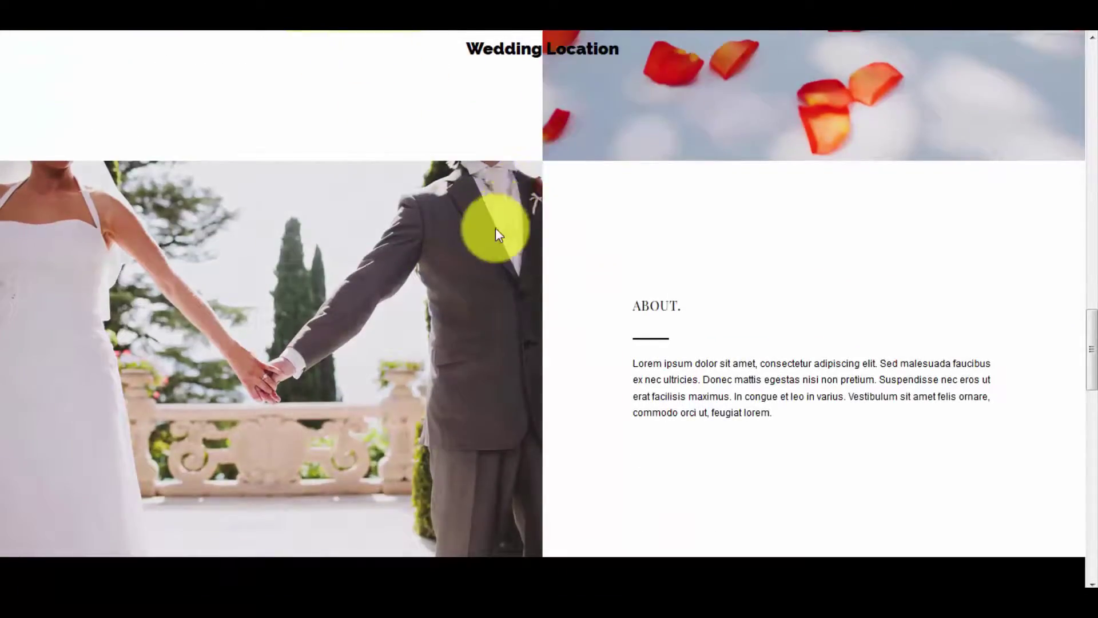
pyautogui.scroll(-5, 498, 233)
pyautogui.scroll(10, 497, 233)
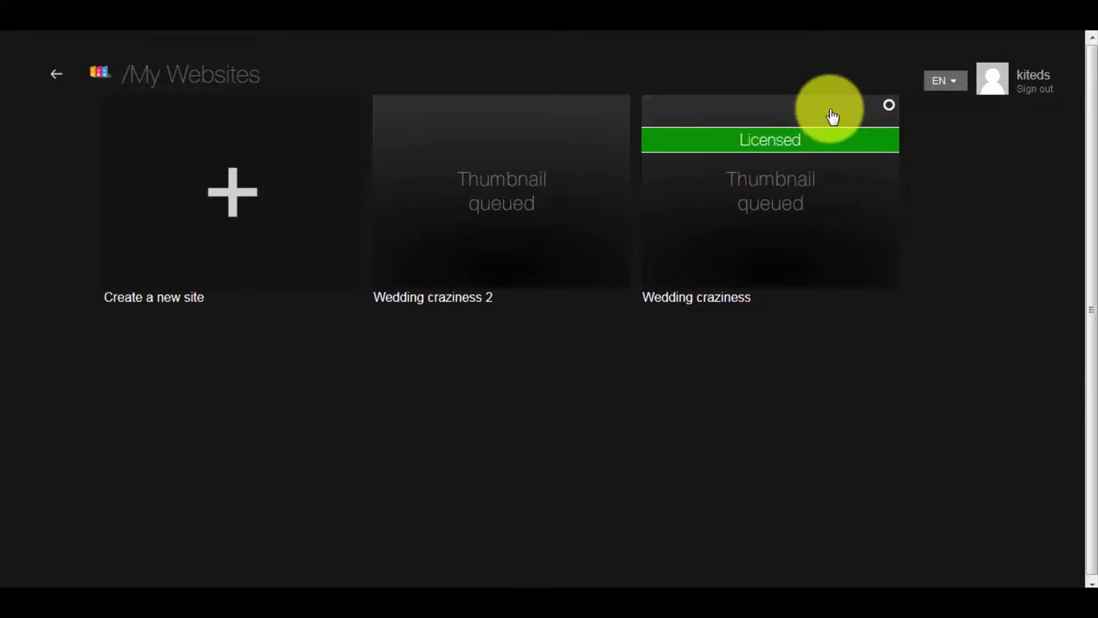
# Step: Return to the My Websites overview and open the "Wedding craziness 2" site for editing
pyautogui.moveTo(900, 112)
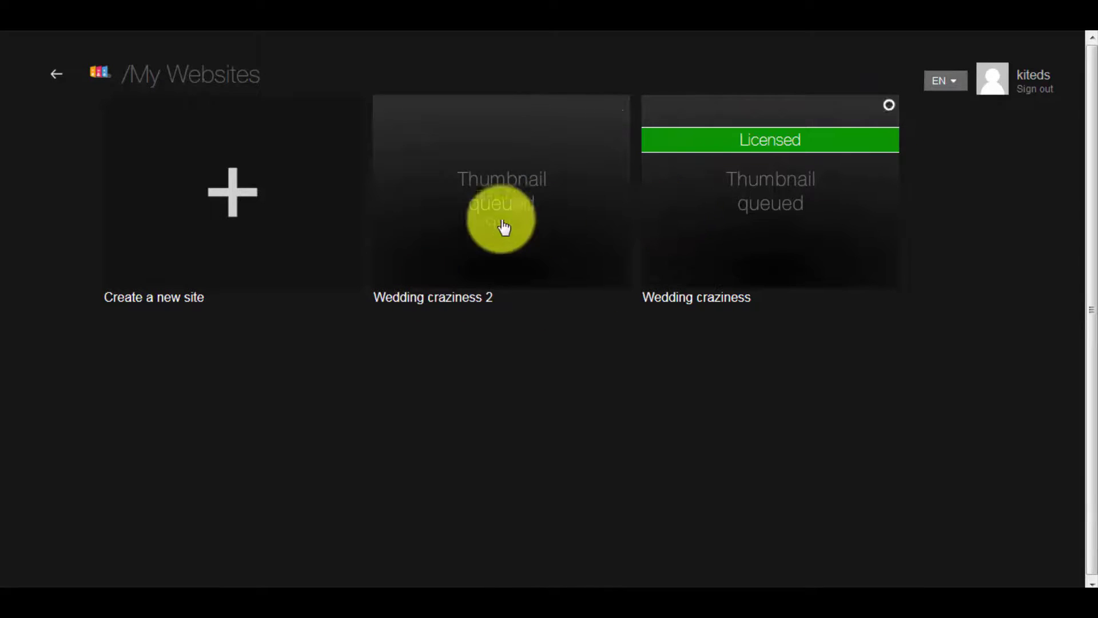
pyautogui.click(517, 192)
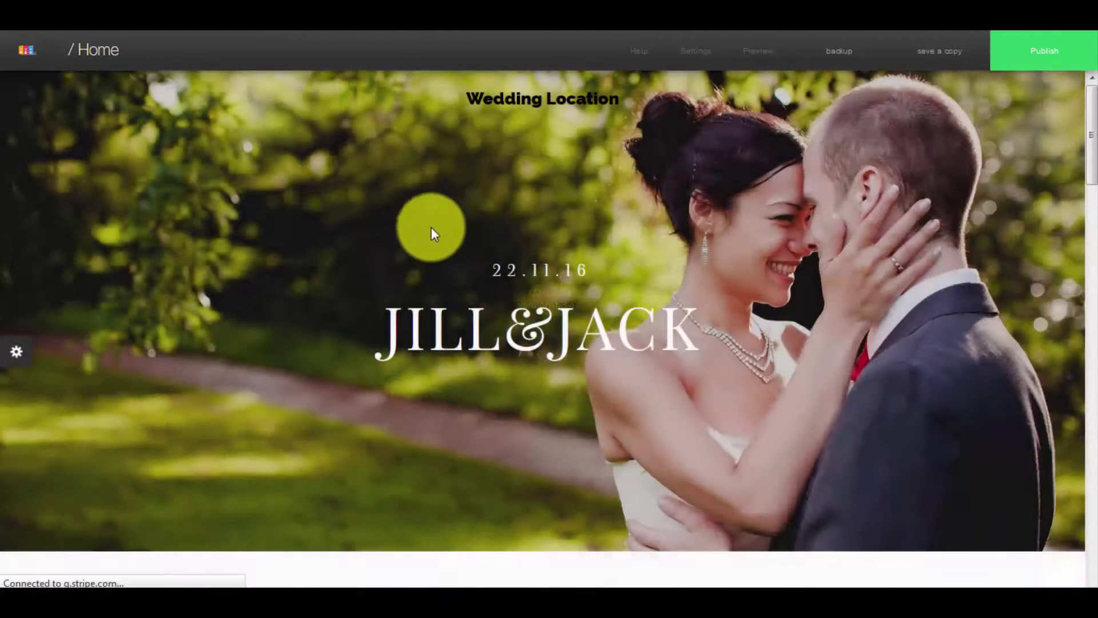
# Step: Look through the copied site's Home page, from the header photo past the gallery and quote to the contact footer and back
pyautogui.scroll(-10, 439, 216)
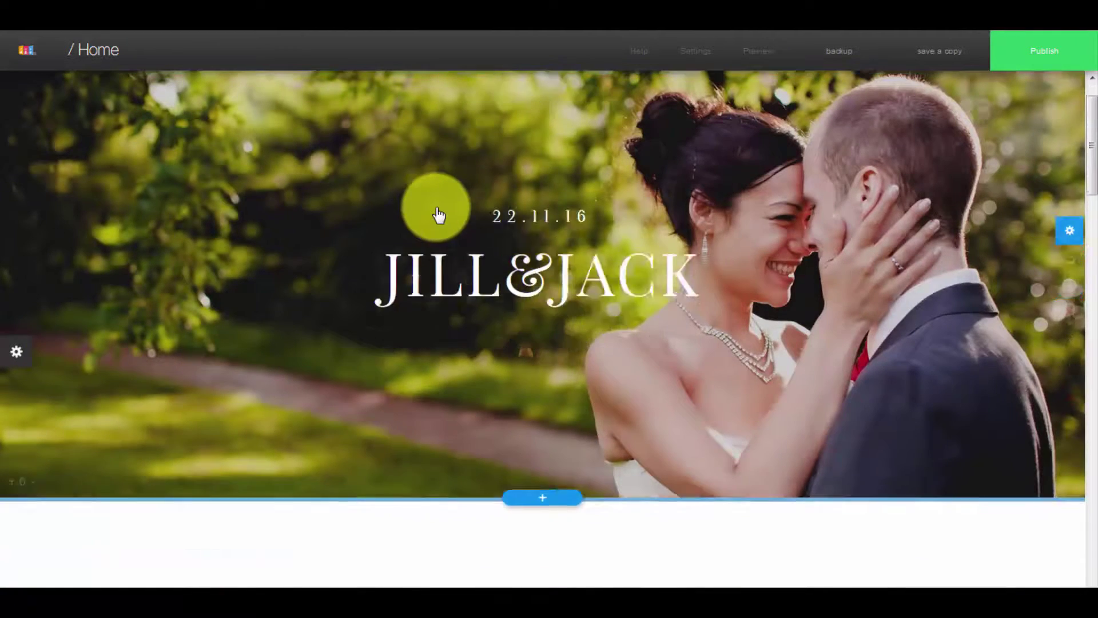
pyautogui.scroll(-8, 439, 215)
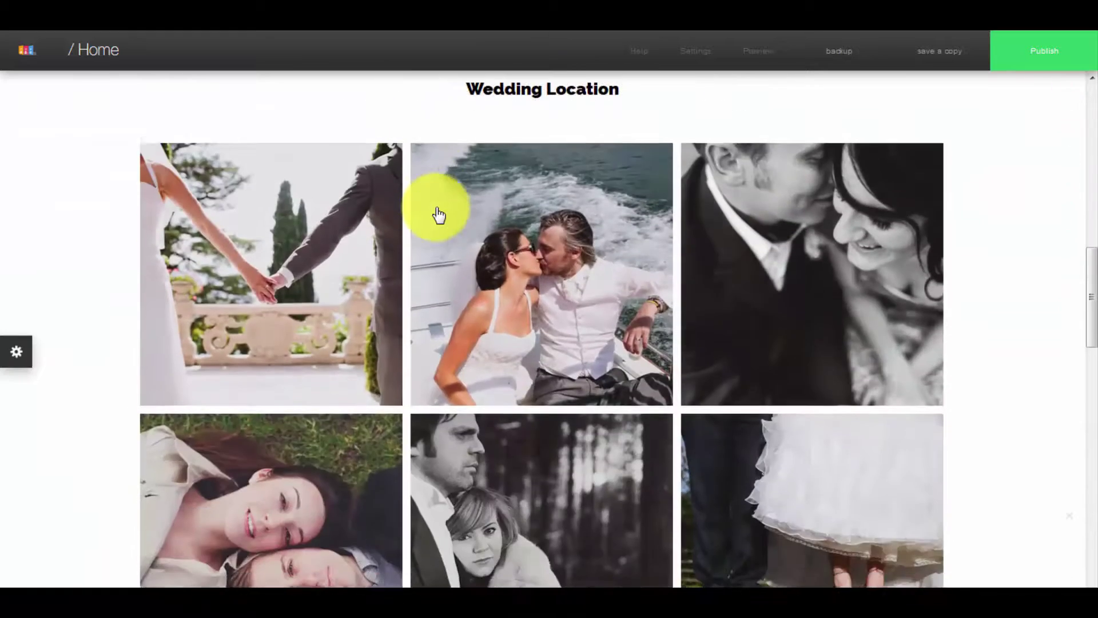
pyautogui.scroll(-4, 404, 201)
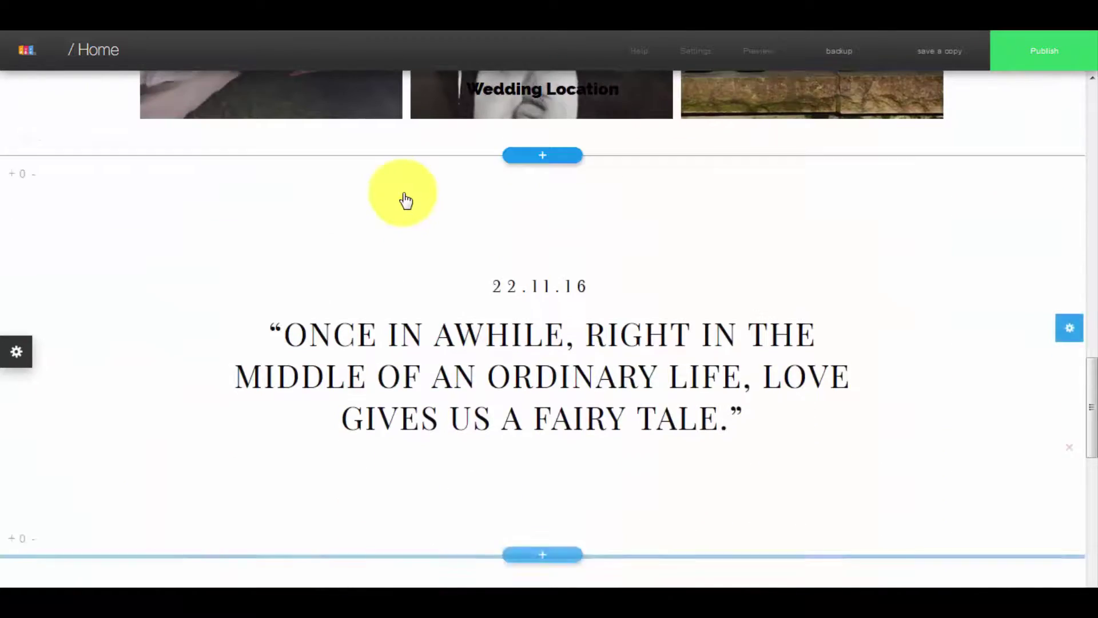
pyautogui.scroll(9, 451, 214)
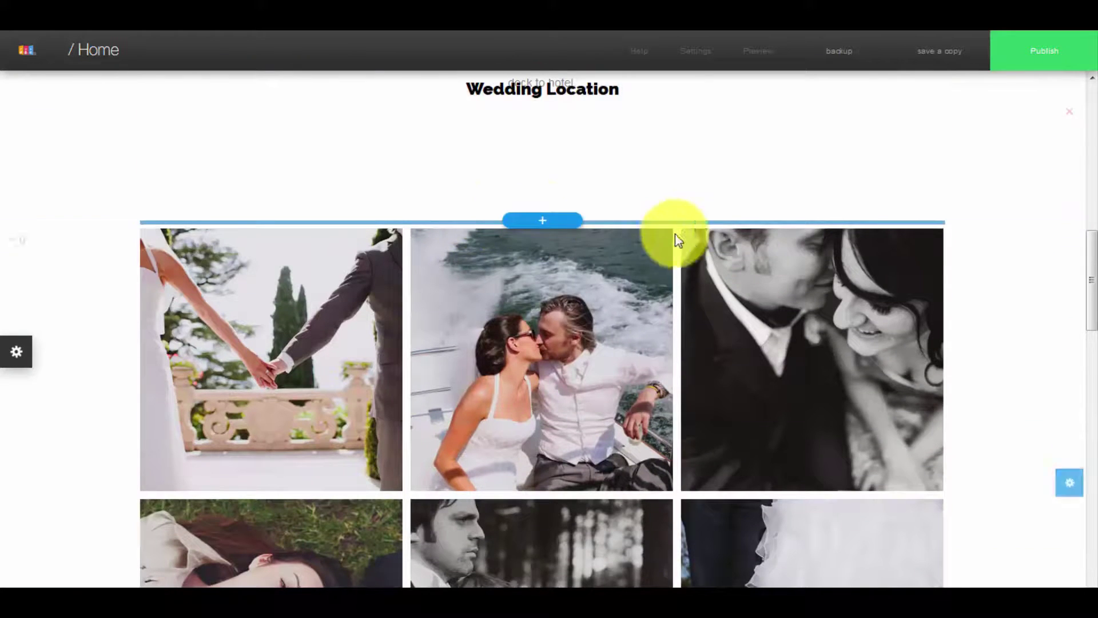
pyautogui.scroll(-2, 801, 226)
pyautogui.scroll(3, 658, 239)
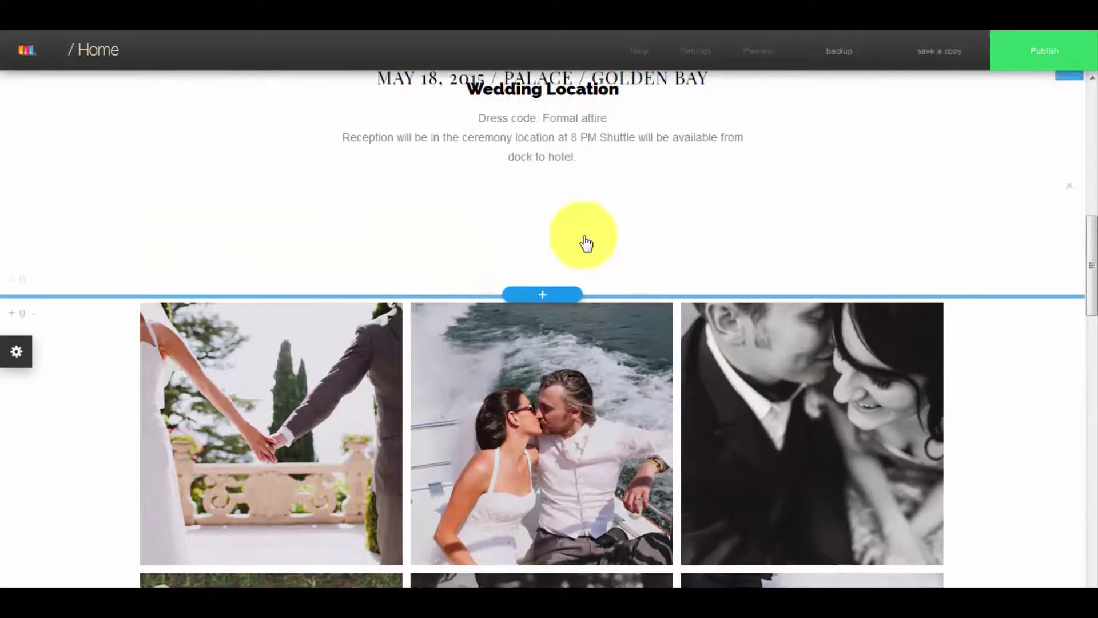
pyautogui.scroll(-3, 543, 245)
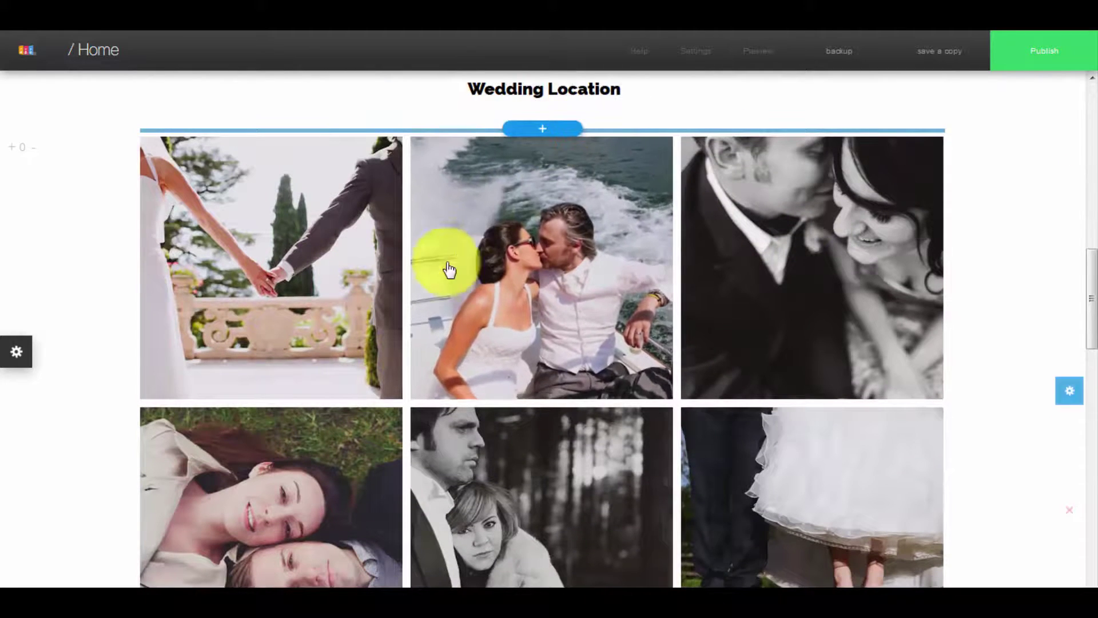
pyautogui.scroll(1, 549, 229)
pyautogui.scroll(-3, 552, 235)
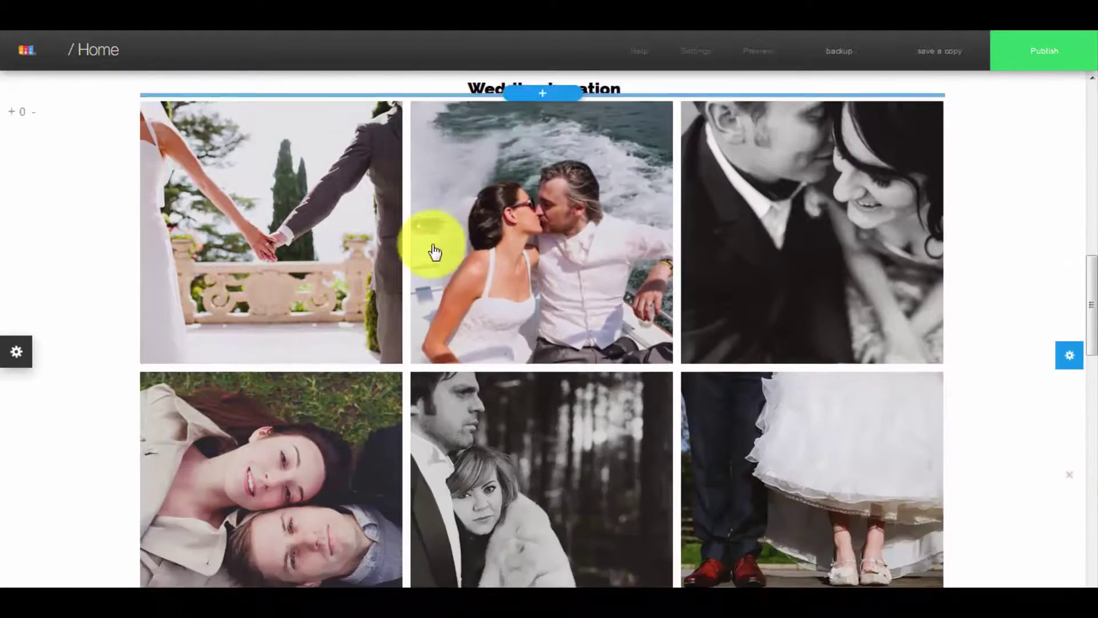
pyautogui.scroll(-4, 448, 282)
pyautogui.scroll(-15, 424, 284)
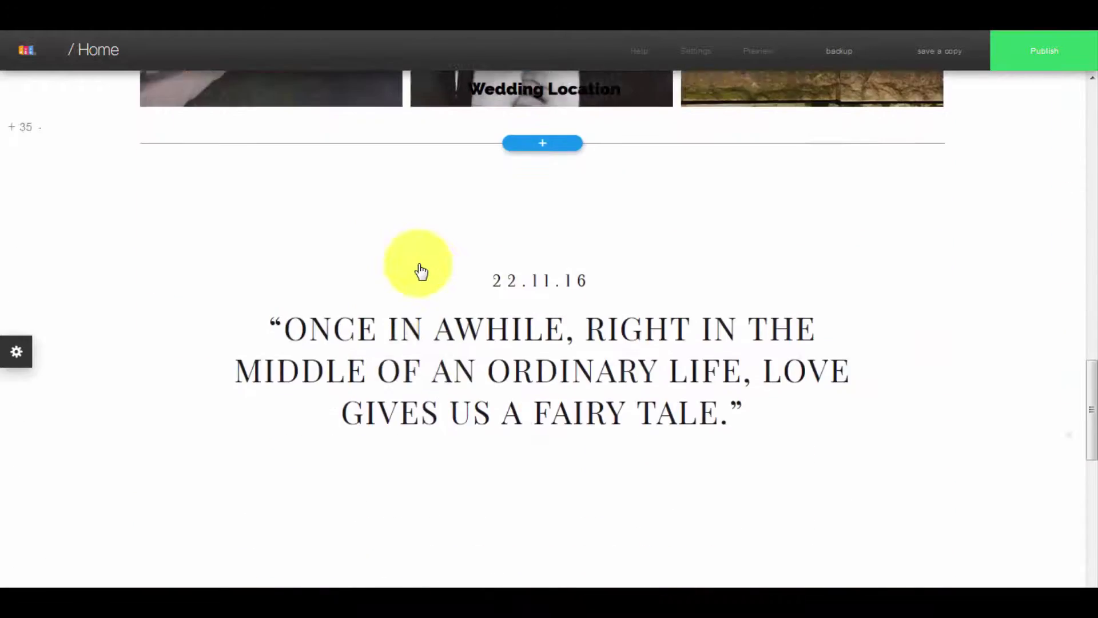
pyautogui.scroll(-7, 343, 281)
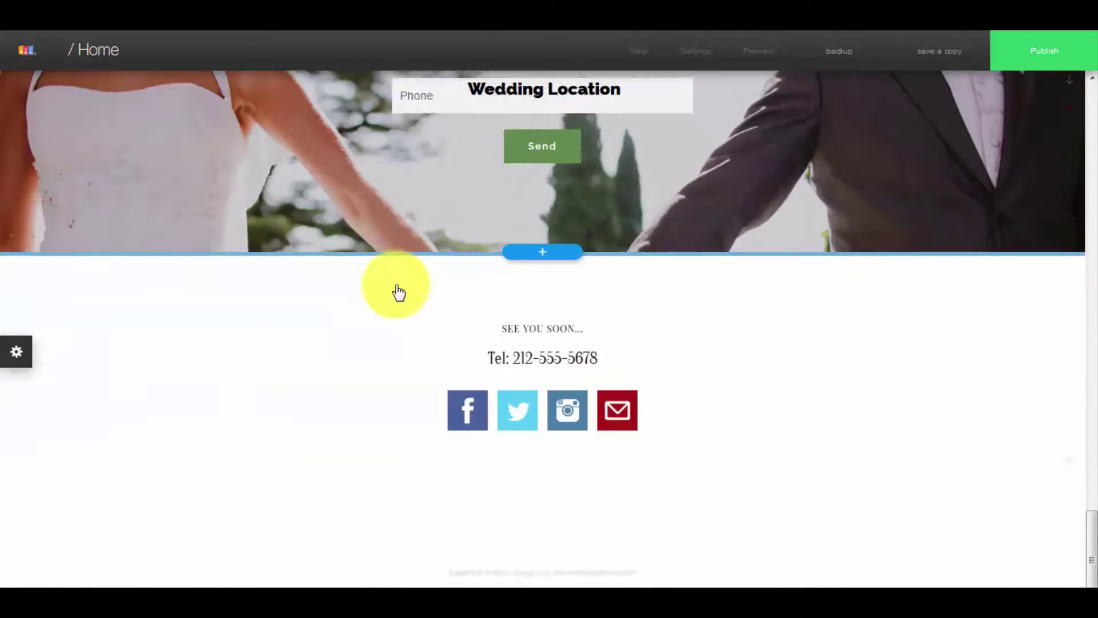
pyautogui.scroll(15, 401, 309)
pyautogui.scroll(20, 369, 143)
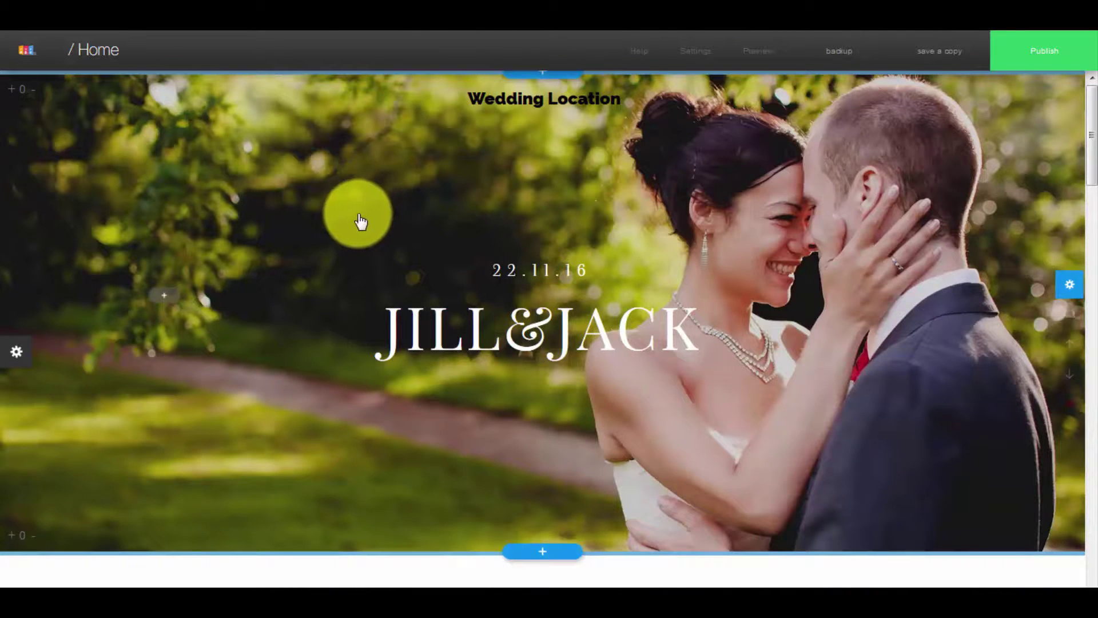
pyautogui.scroll(-3, 372, 229)
pyautogui.scroll(3, 385, 235)
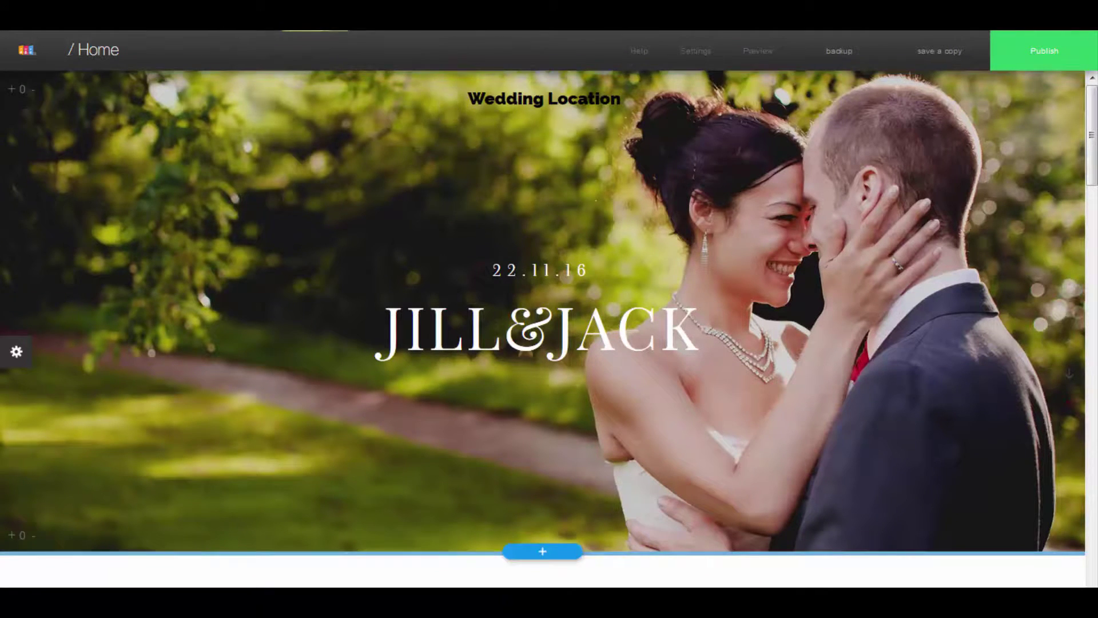
# Step: Open the website menu's arrangement settings, start adding a link, and dismiss the page-or-link choice without adding anything
pyautogui.click(113, 56)
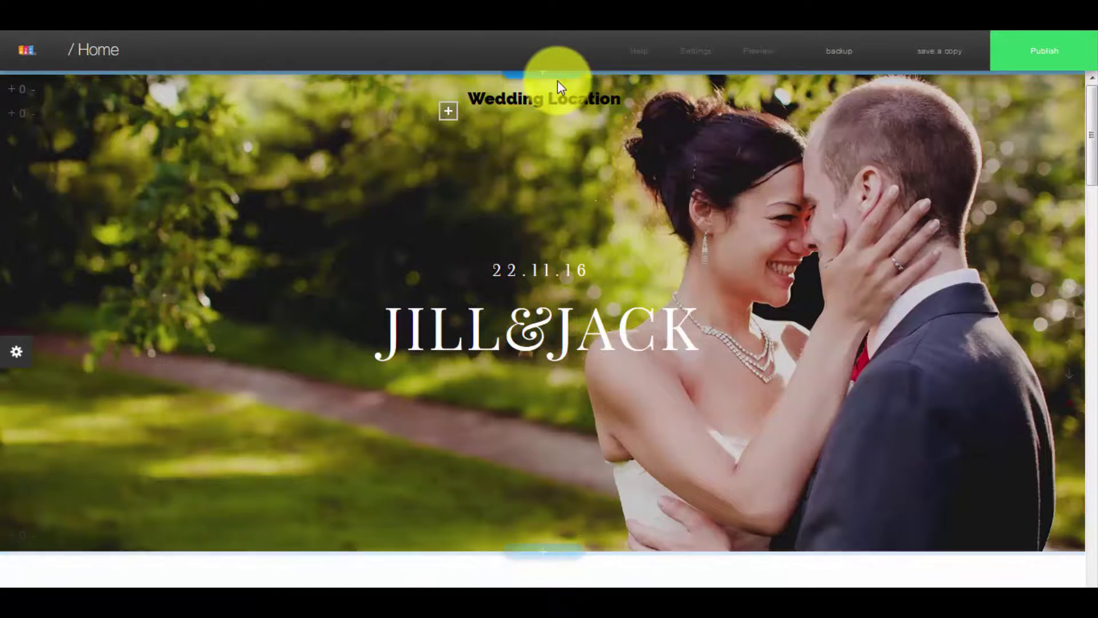
pyautogui.click(620, 94)
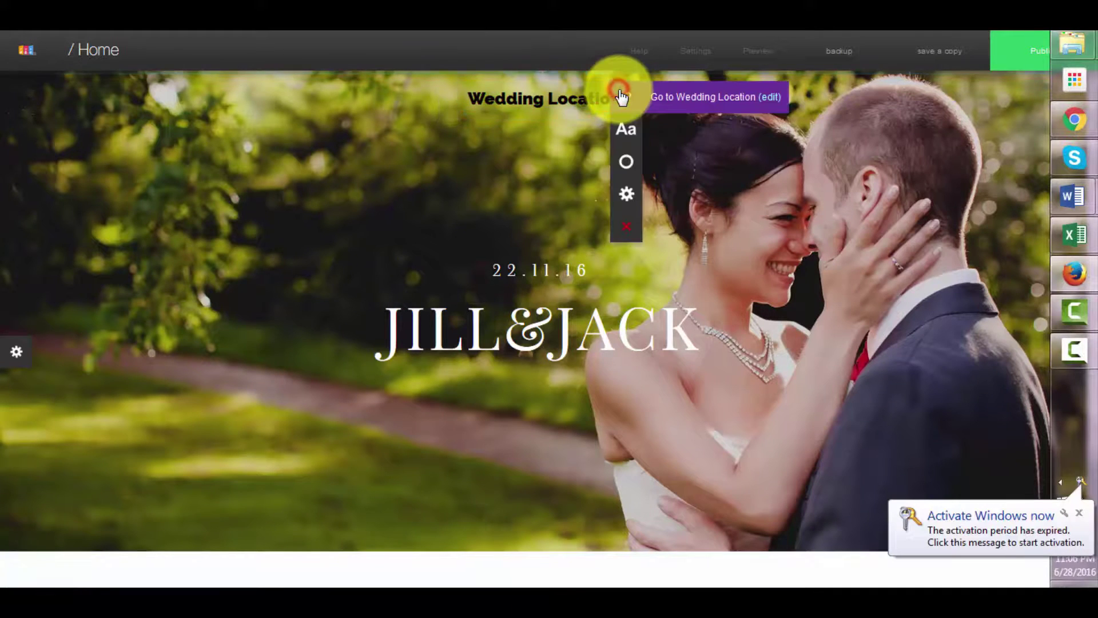
pyautogui.click(636, 196)
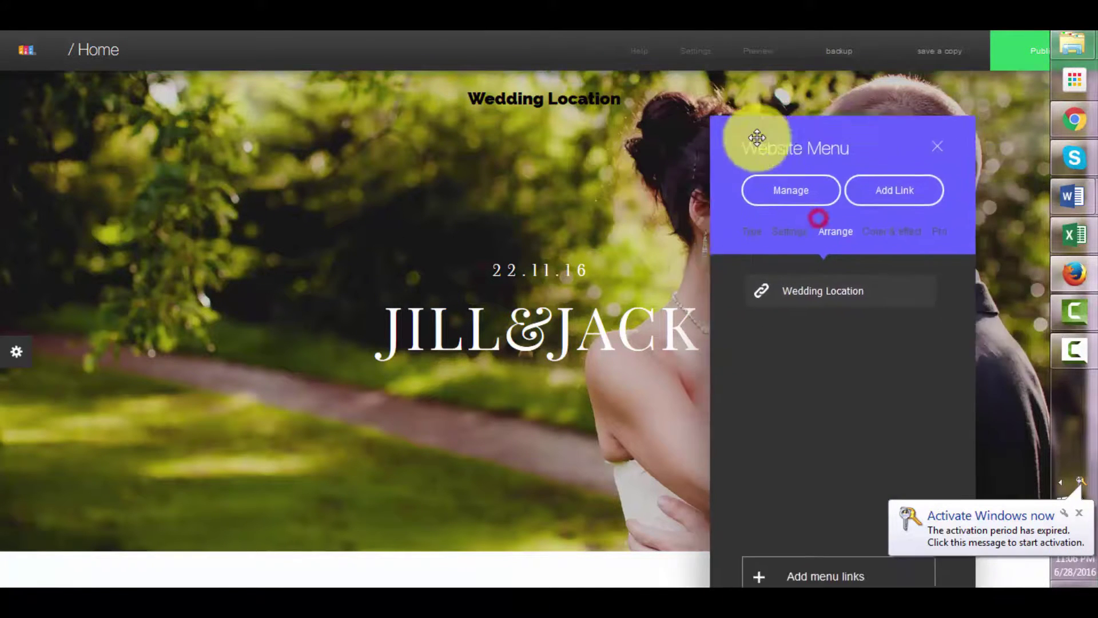
pyautogui.click(886, 184)
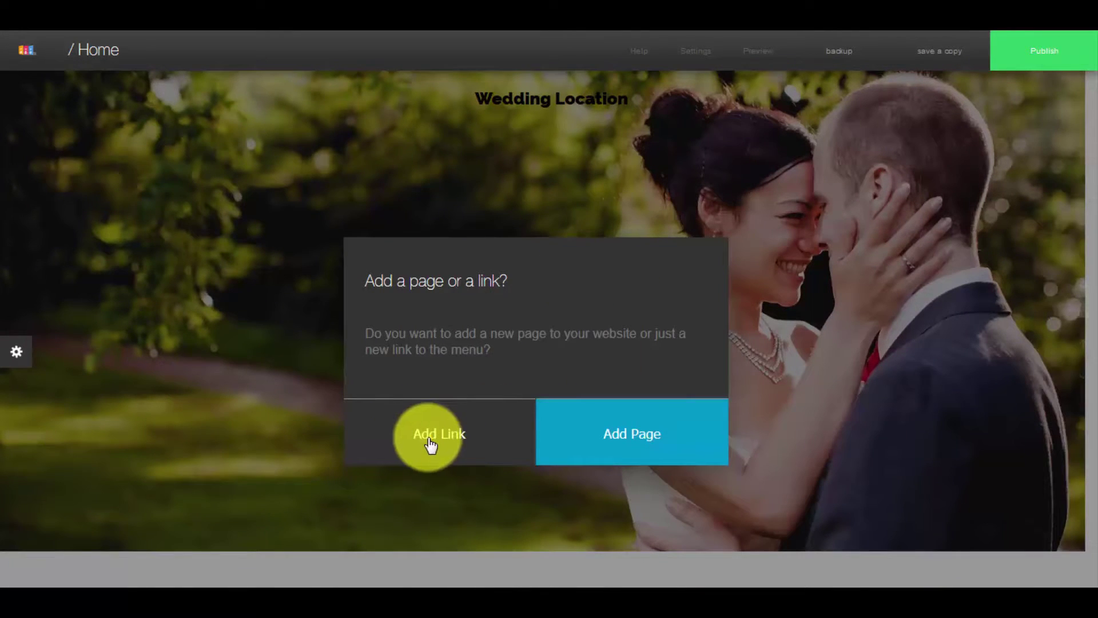
pyautogui.click(257, 369)
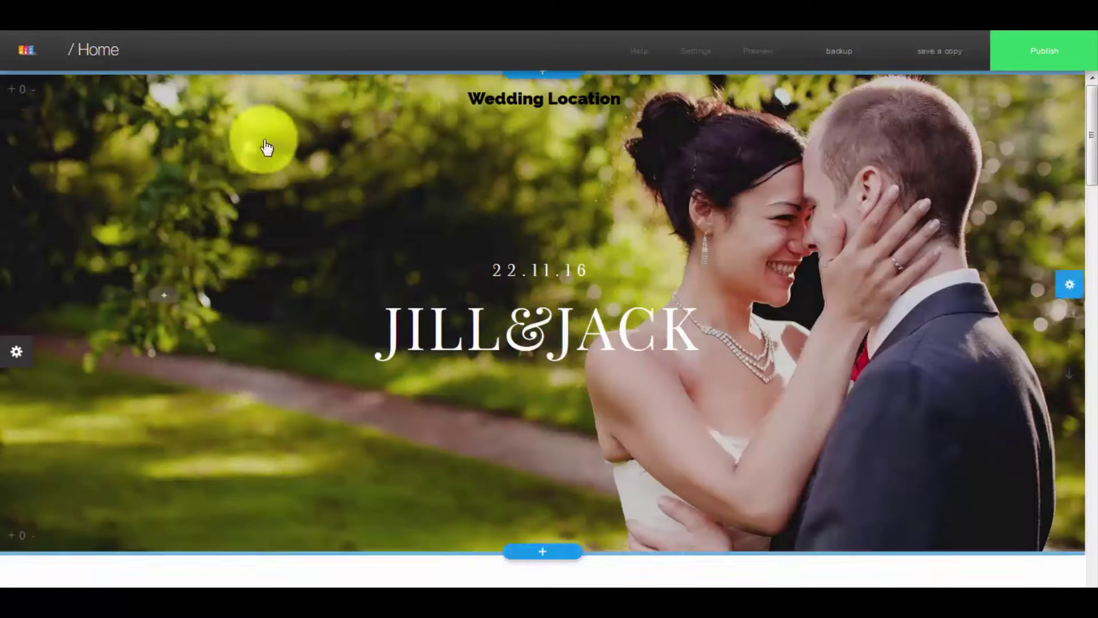
pyautogui.moveTo(75, 42)
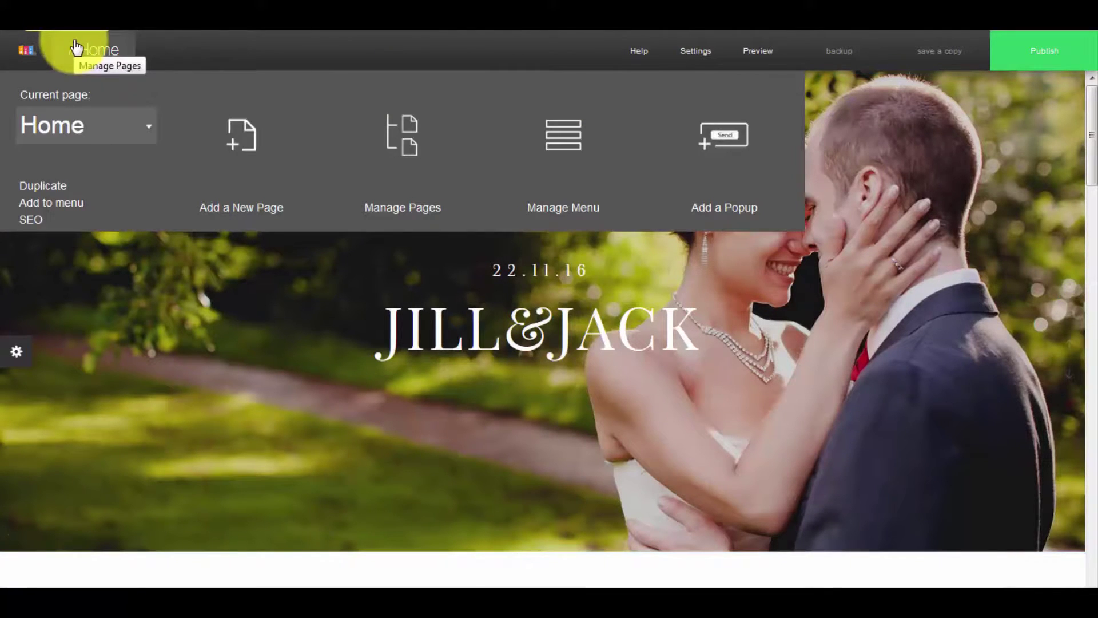
pyautogui.moveTo(30, 41)
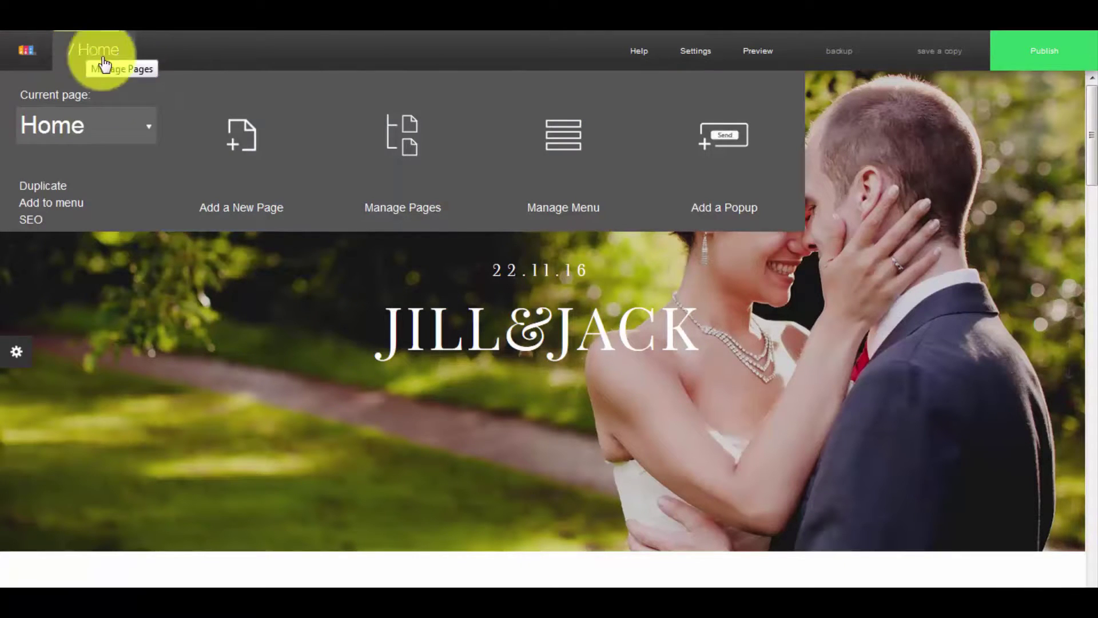
pyautogui.moveTo(705, 64)
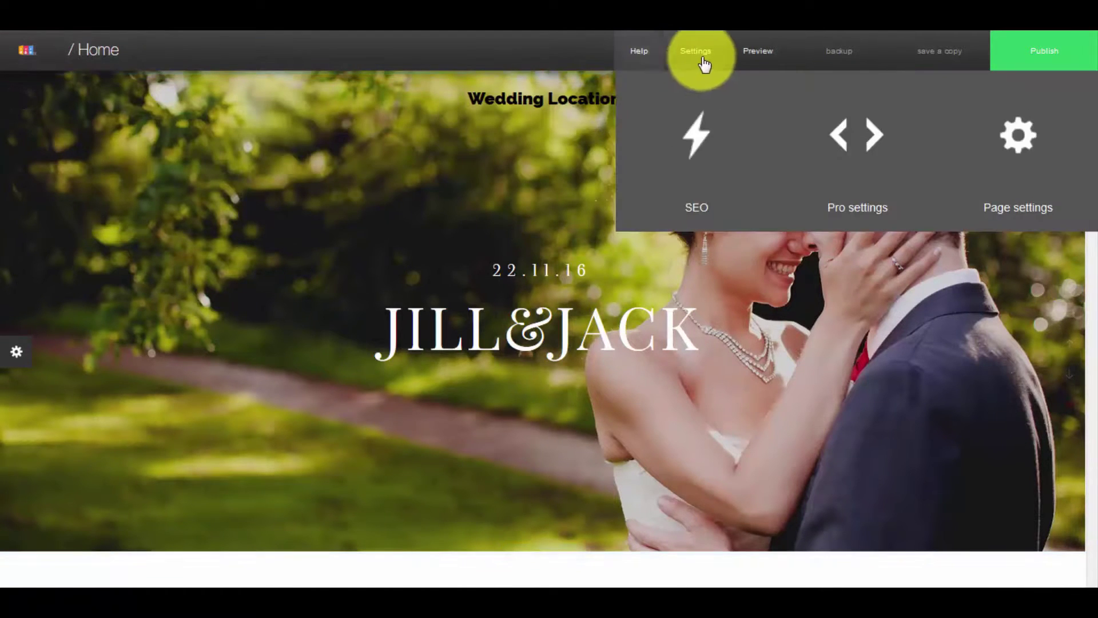
pyautogui.moveTo(644, 63)
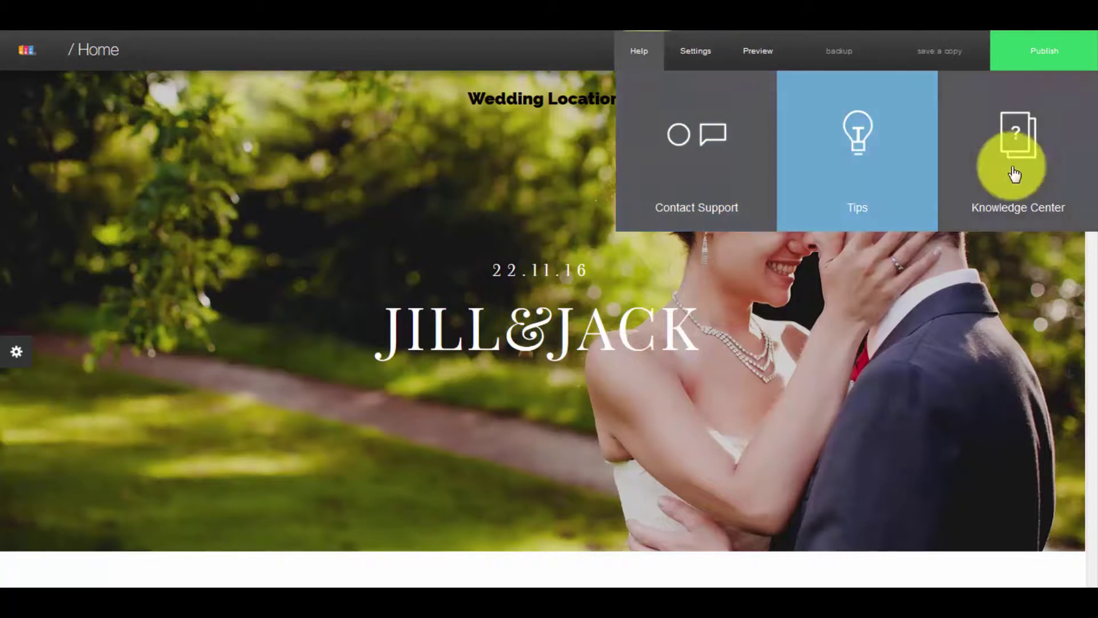